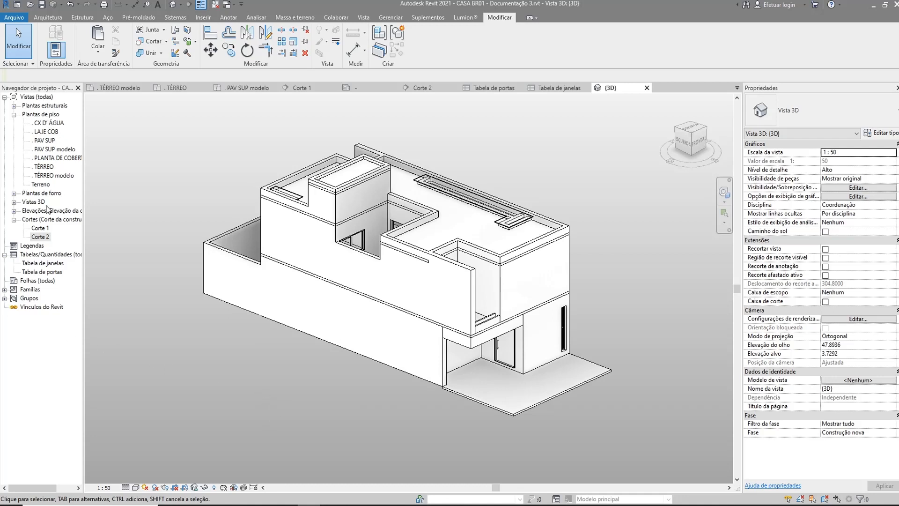
# Create a new sheet using the A1 métrico title block.
pyautogui.click(32, 281)
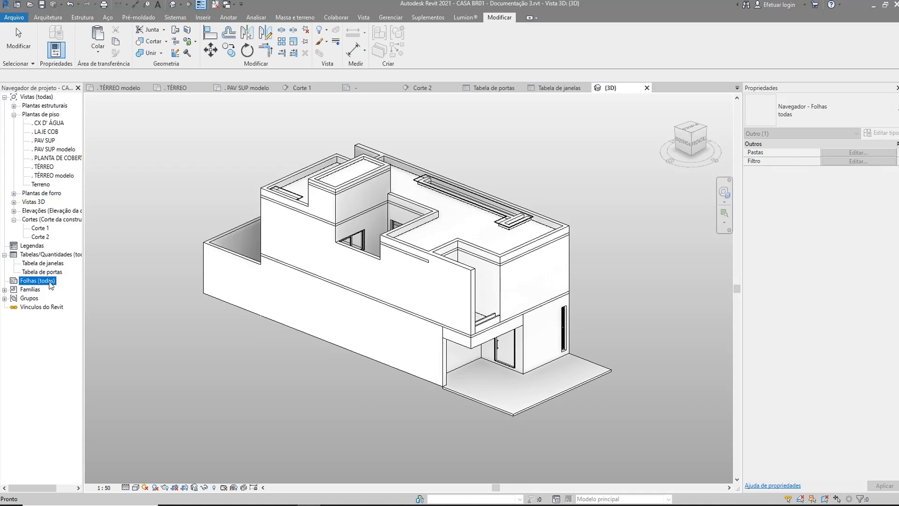
pyautogui.rightClick(25, 282)
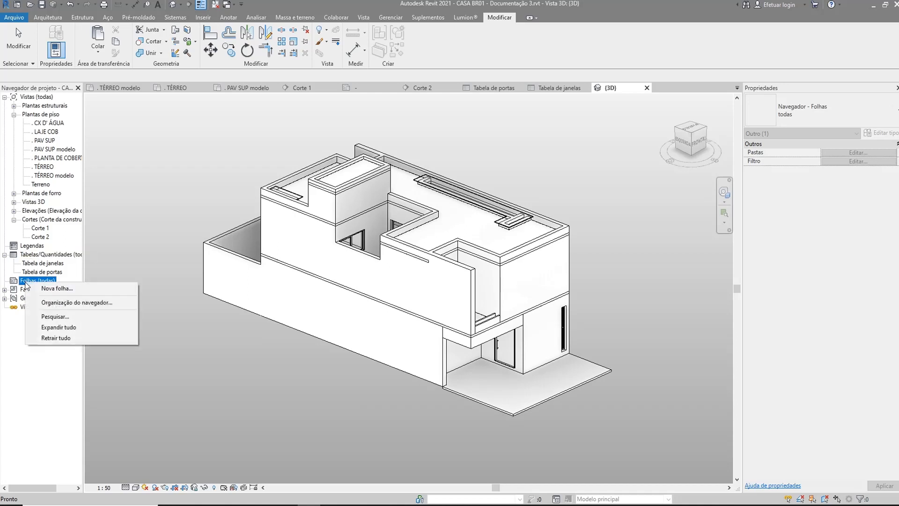
pyautogui.click(55, 289)
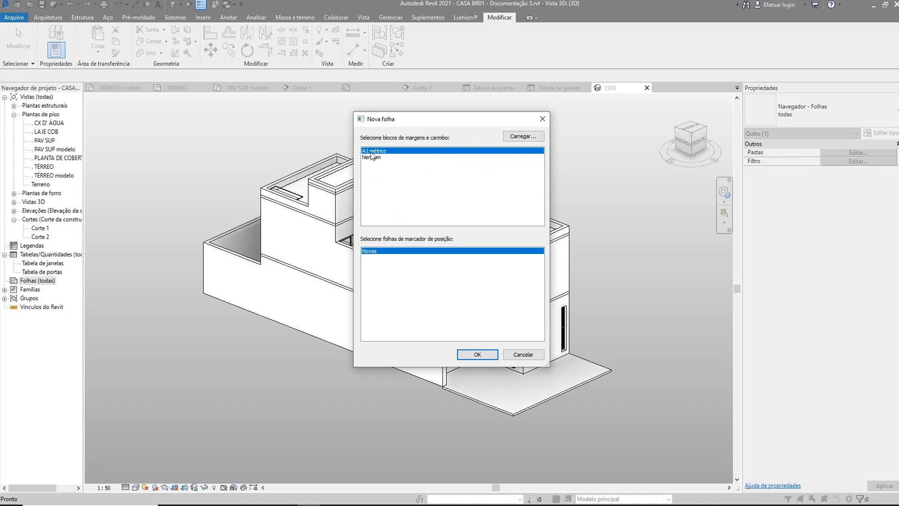
pyautogui.click(477, 354)
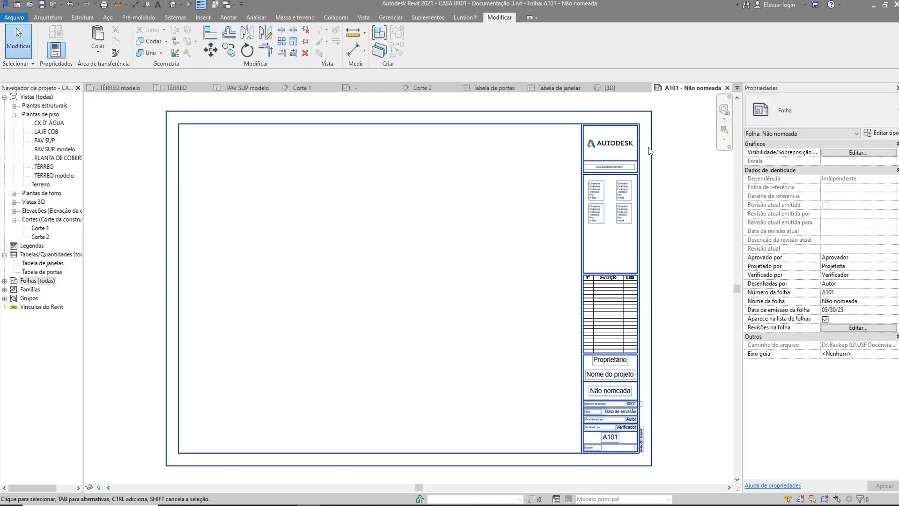
# Replace the Proprietário placeholder in the sheet's title block with the owner's name.
pyautogui.scroll(6, 485, 406)
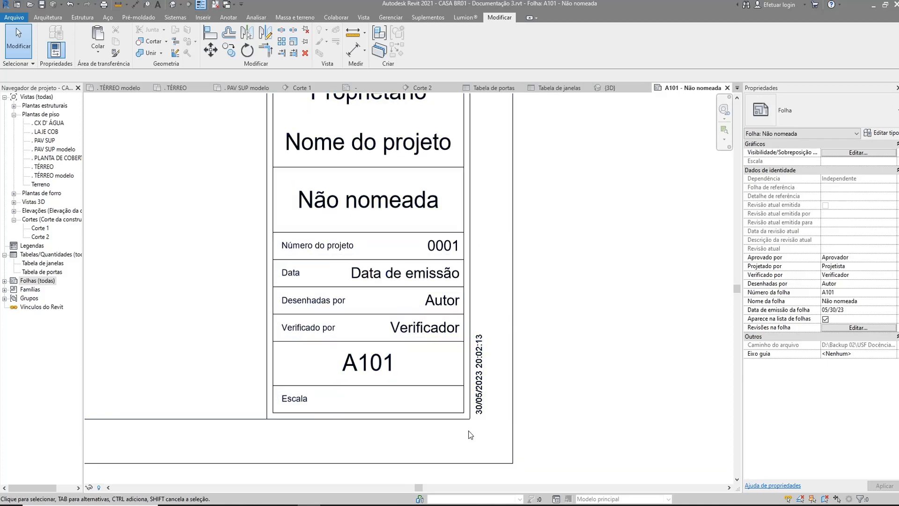
pyautogui.scroll(-2, 468, 431)
pyautogui.scroll(-6, 485, 418)
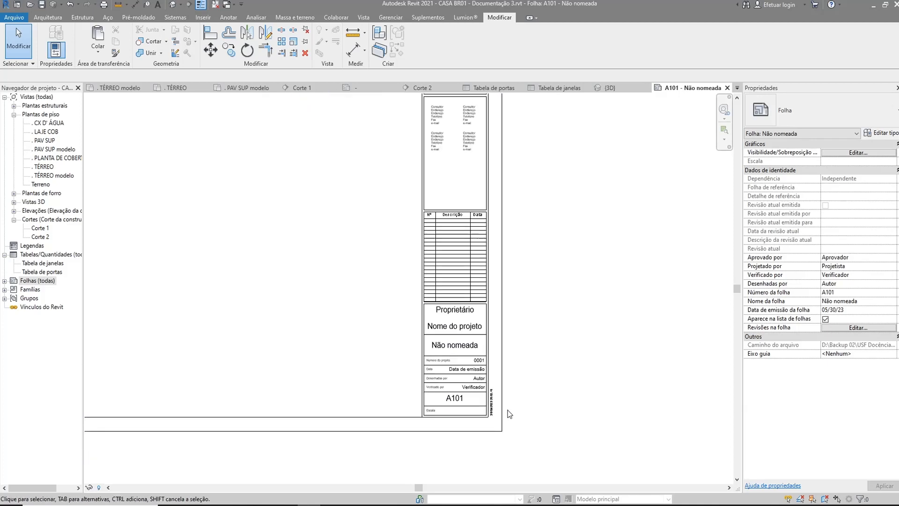
pyautogui.scroll(1, 470, 224)
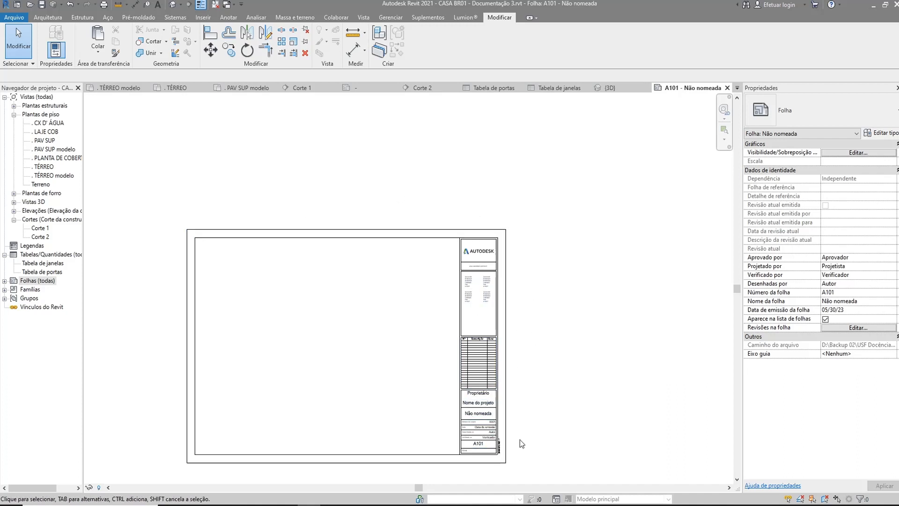
pyautogui.scroll(3, 517, 412)
pyautogui.scroll(-1, 534, 370)
pyautogui.scroll(1, 486, 234)
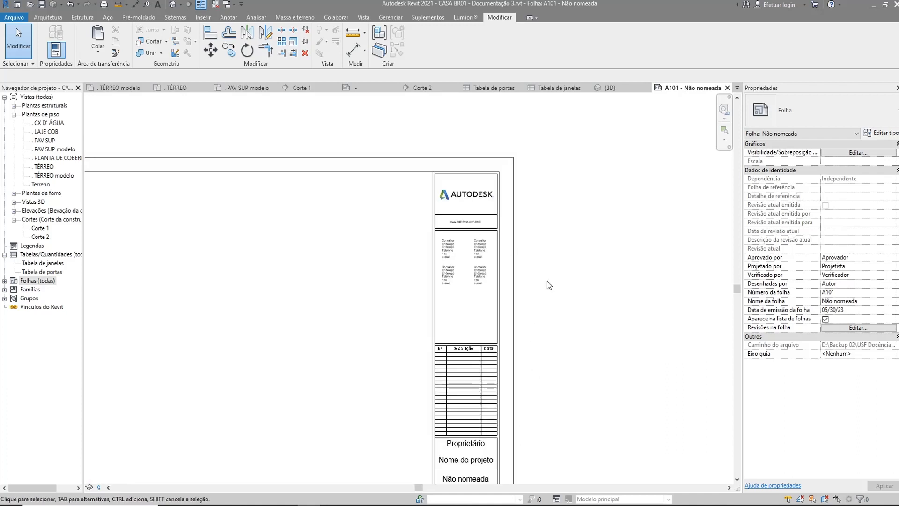
pyautogui.moveTo(514, 355); pyautogui.dragTo(545, 187, button='middle')
pyautogui.scroll(3, 518, 321)
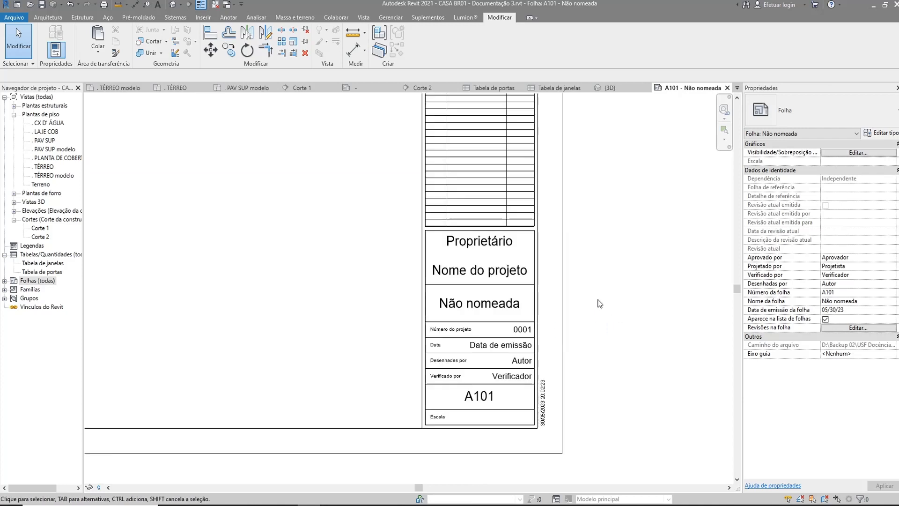
pyautogui.scroll(2, 519, 230)
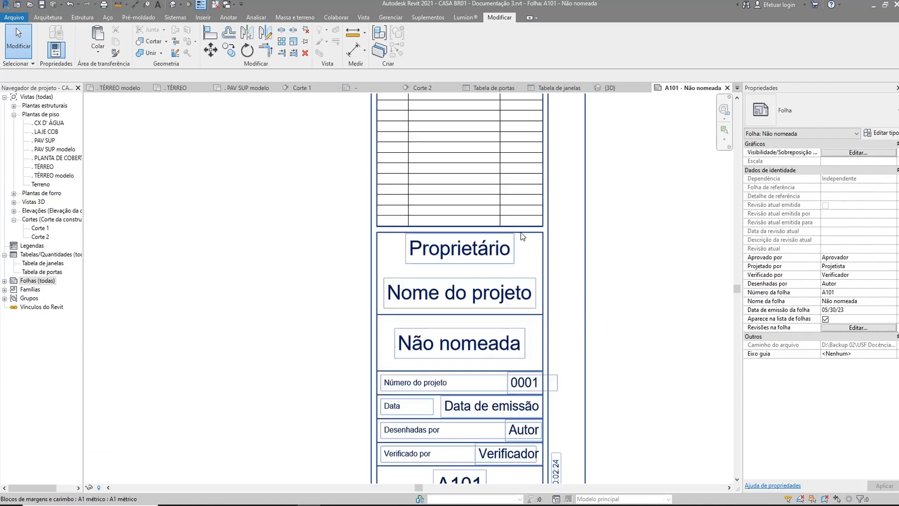
pyautogui.click(457, 255)
pyautogui.click(454, 254)
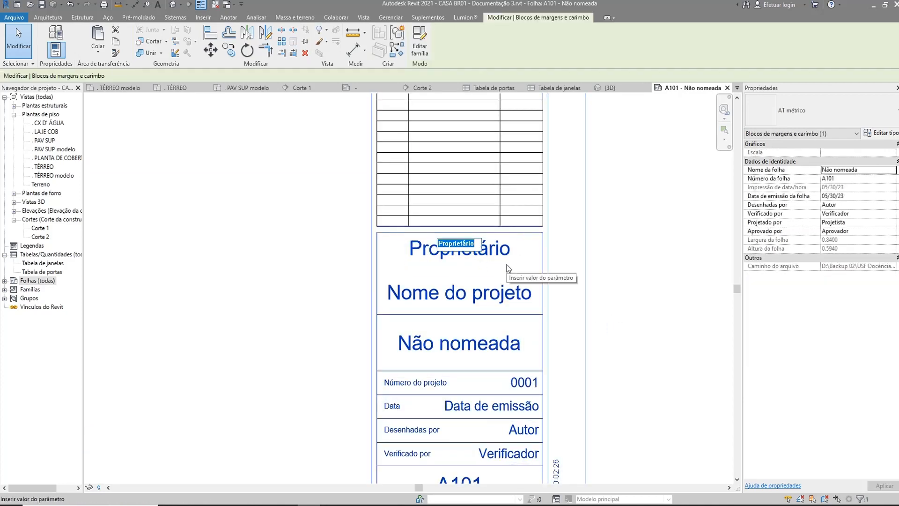
pyautogui.write('Tiago')
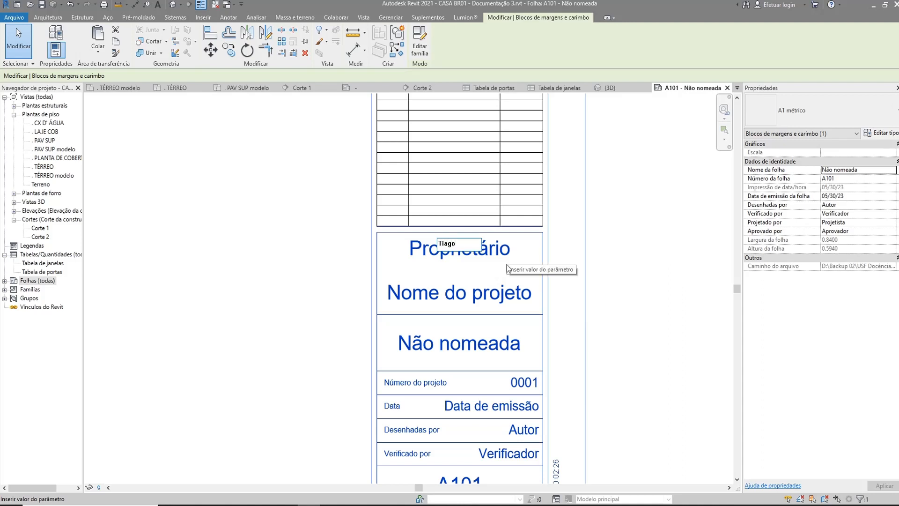
pyautogui.click(593, 258)
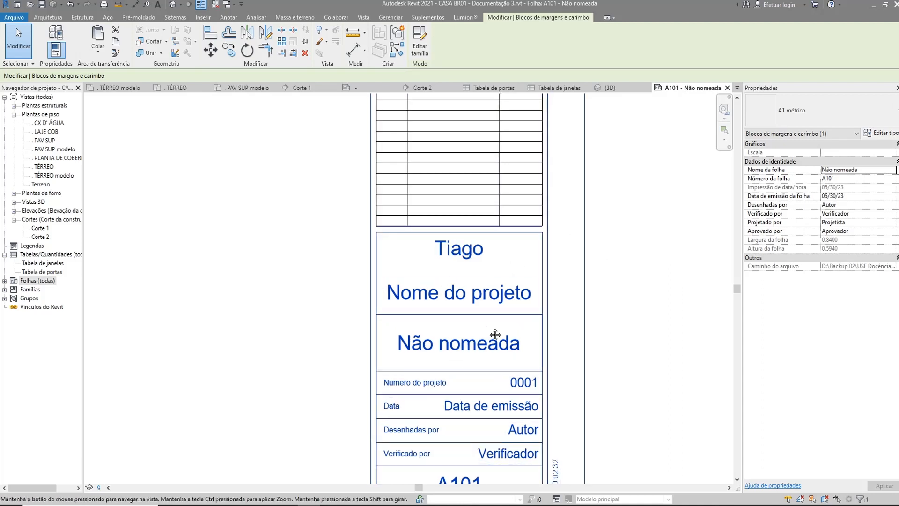
# Replace the Nome do projeto placeholder in the title block with RA and the student registration number.
pyautogui.moveTo(495, 334); pyautogui.dragTo(475, 283, button='middle')
pyautogui.click(439, 244)
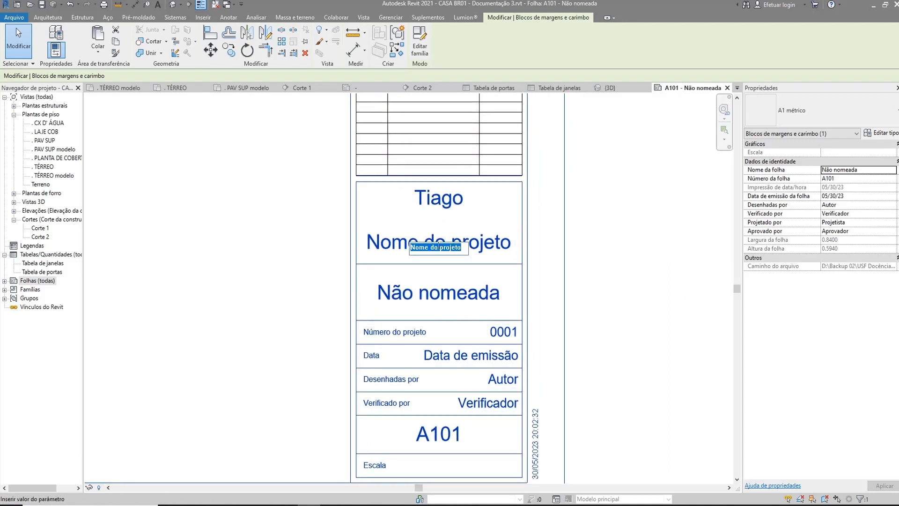
pyautogui.write('r')
pyautogui.click(562, 262)
pyautogui.moveTo(413, 370); pyautogui.dragTo(437, 260, button='middle')
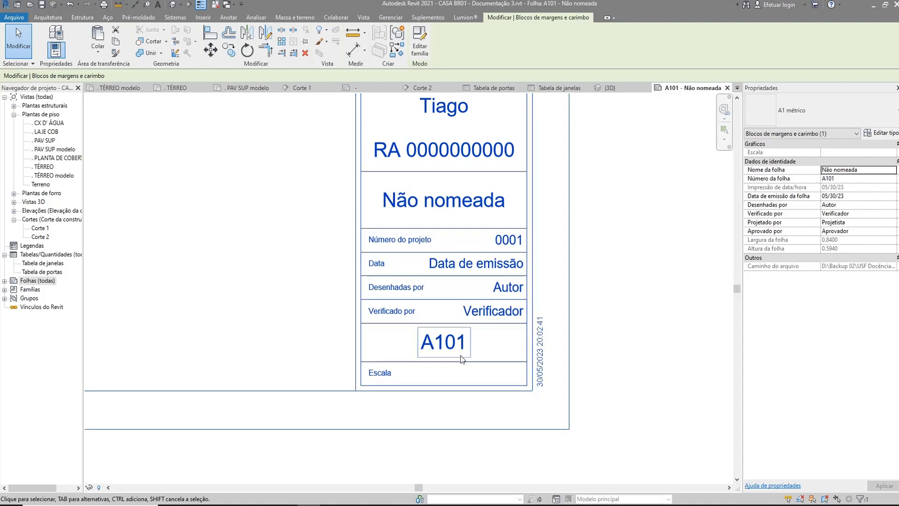
# Place the TÉRREO floor plan view on sheet A101, with the house plan inside the left part of the frame.
pyautogui.scroll(-2, 535, 420)
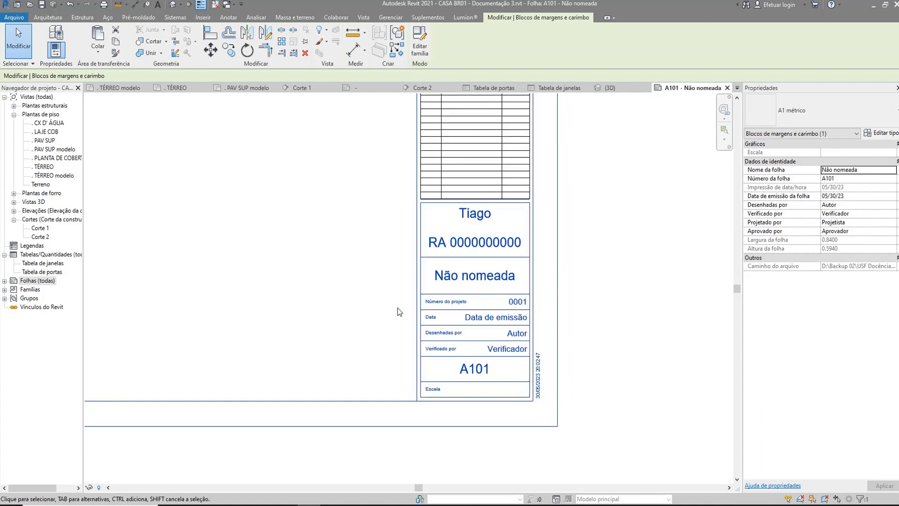
pyautogui.scroll(-3, 397, 308)
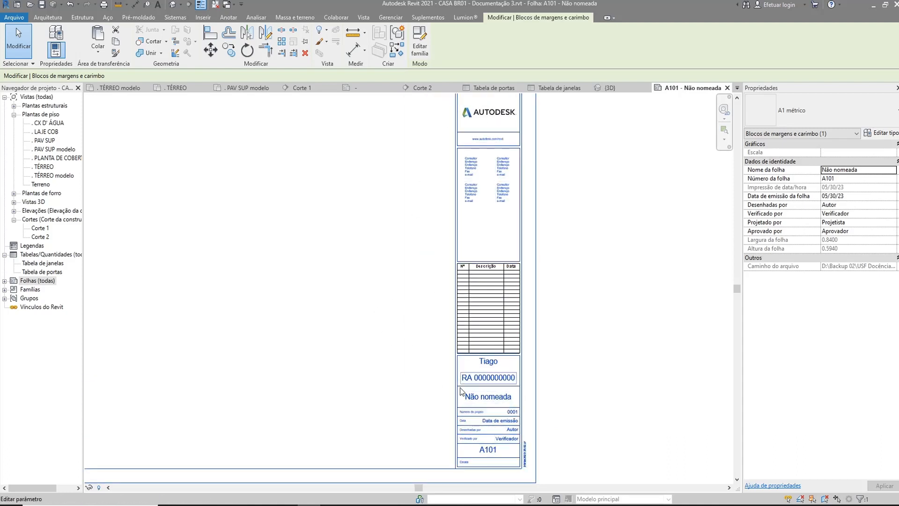
pyautogui.scroll(-2, 507, 341)
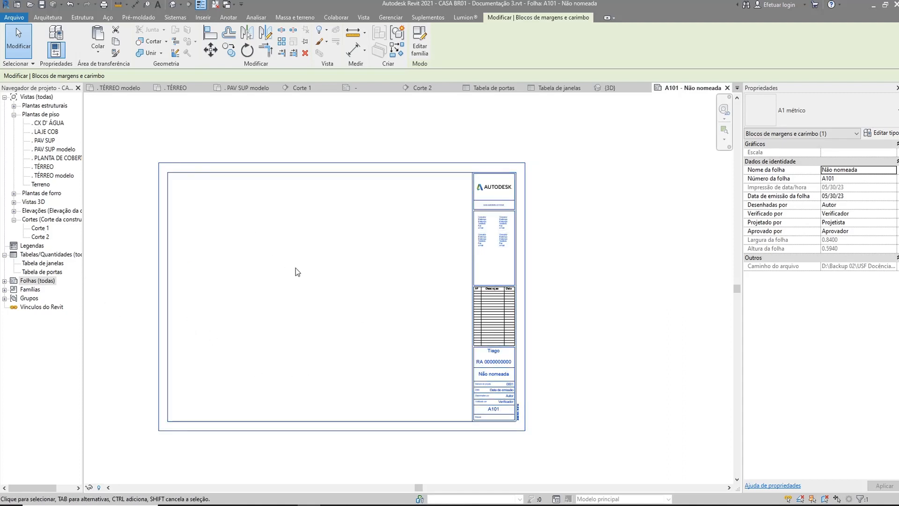
pyautogui.moveTo(205, 158); pyautogui.dragTo(237, 166, button='middle')
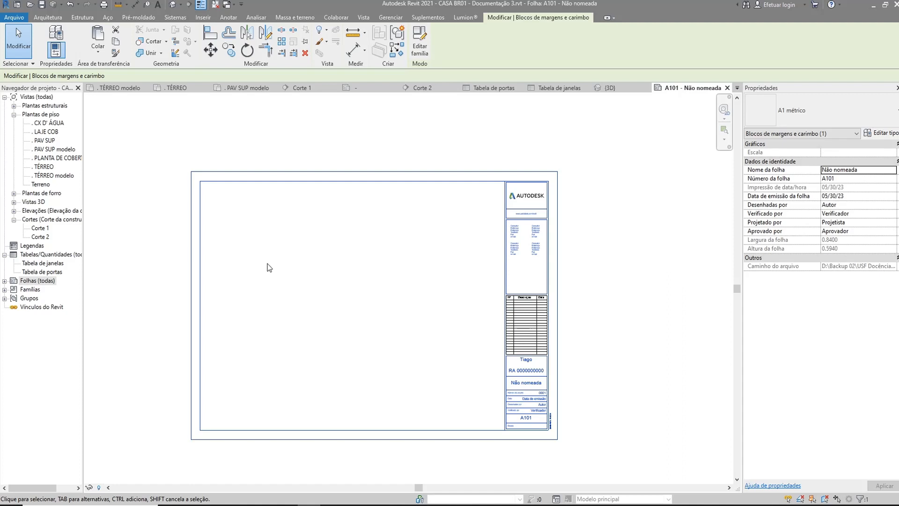
pyautogui.click(44, 167)
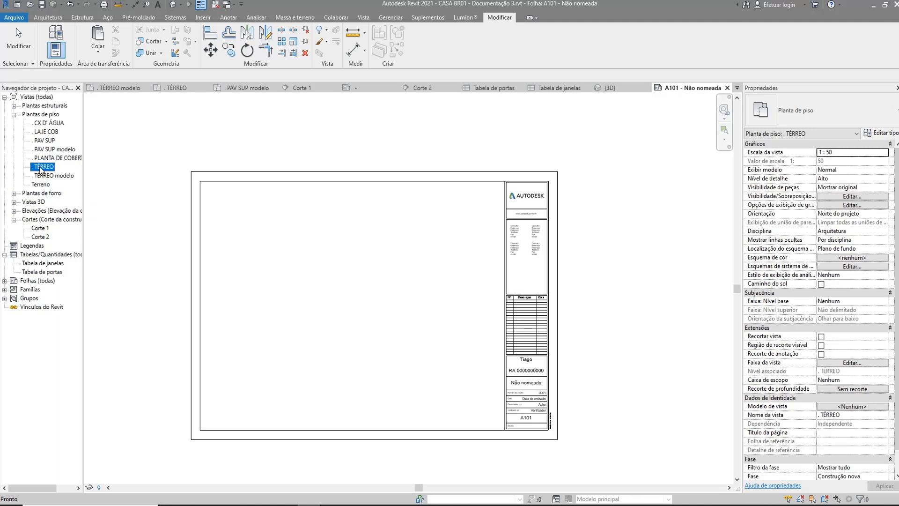
pyautogui.moveTo(41, 170); pyautogui.dragTo(201, 227)
pyautogui.moveTo(238, 248); pyautogui.dragTo(297, 279)
pyautogui.click(297, 280)
pyautogui.scroll(-4, 299, 284)
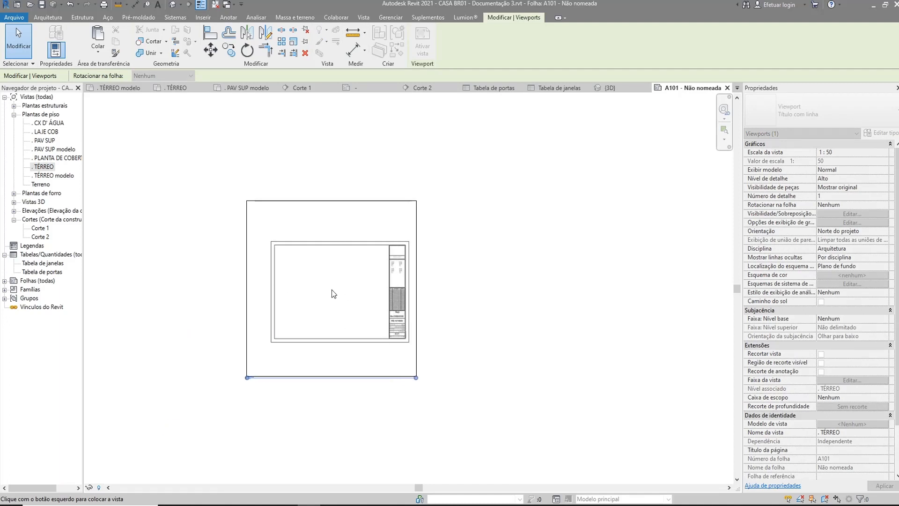
pyautogui.click(302, 287)
pyautogui.click(467, 215)
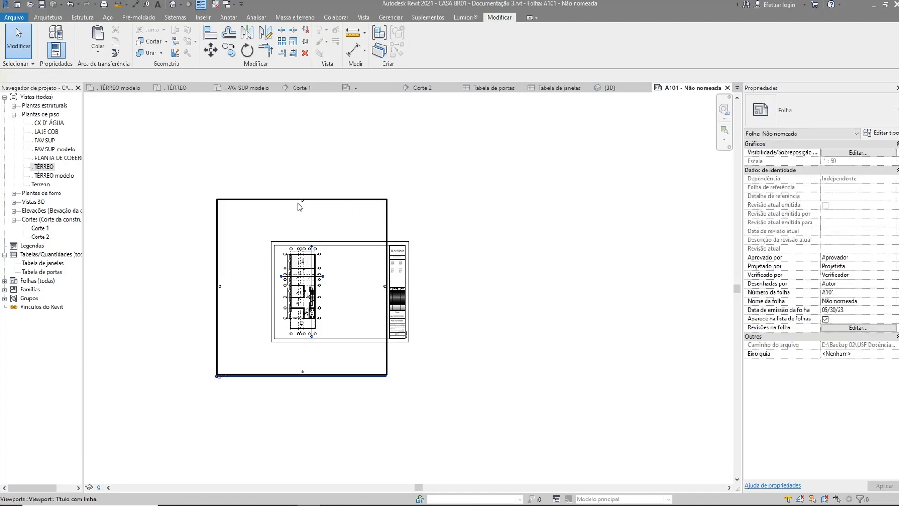
# Examine the TÉRREO viewport on the sheet, checking its boundary, elevation markers, title and scale against the sheet frame.
pyautogui.scroll(2, 312, 335)
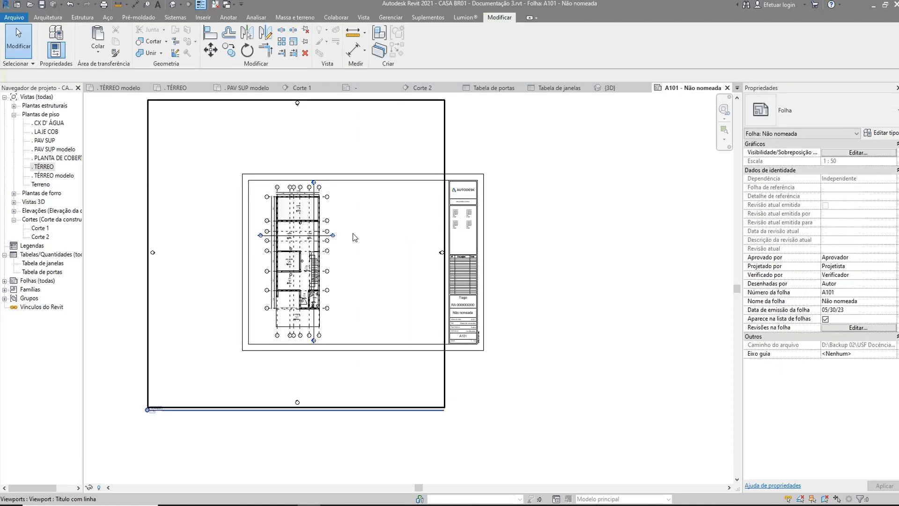
pyautogui.scroll(2, 337, 276)
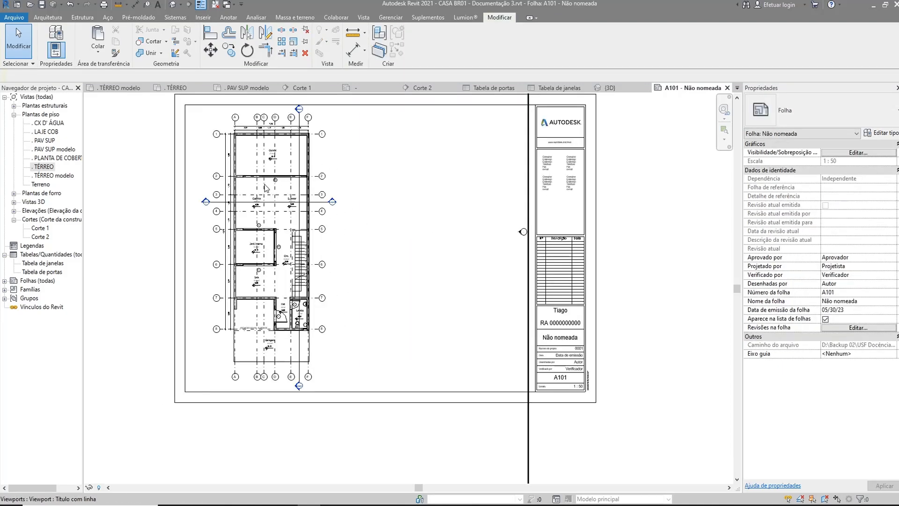
pyautogui.scroll(1, 265, 188)
pyautogui.scroll(-4, 394, 115)
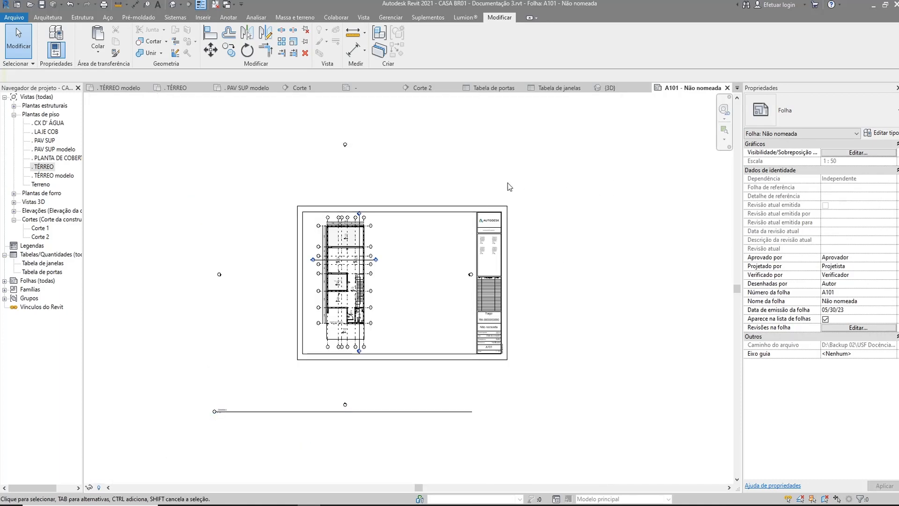
pyautogui.scroll(4, 240, 400)
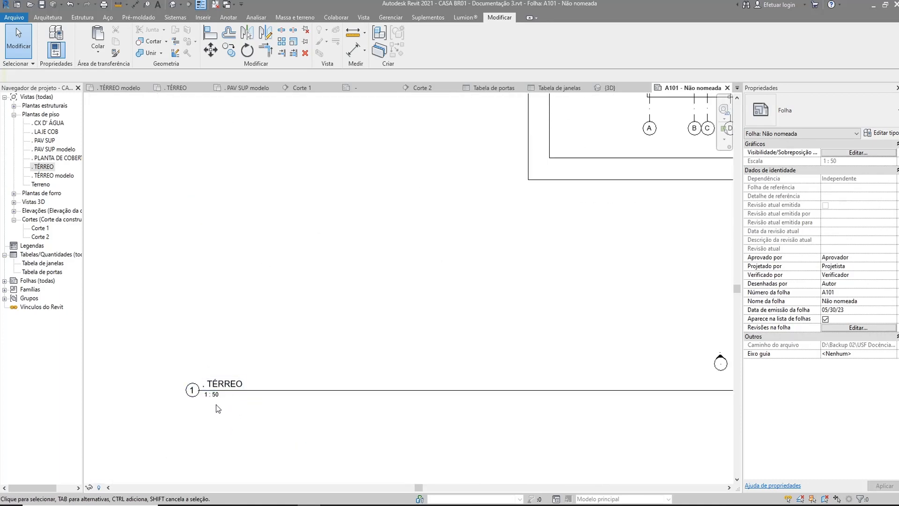
pyautogui.scroll(-5, 220, 401)
pyautogui.scroll(1, 407, 279)
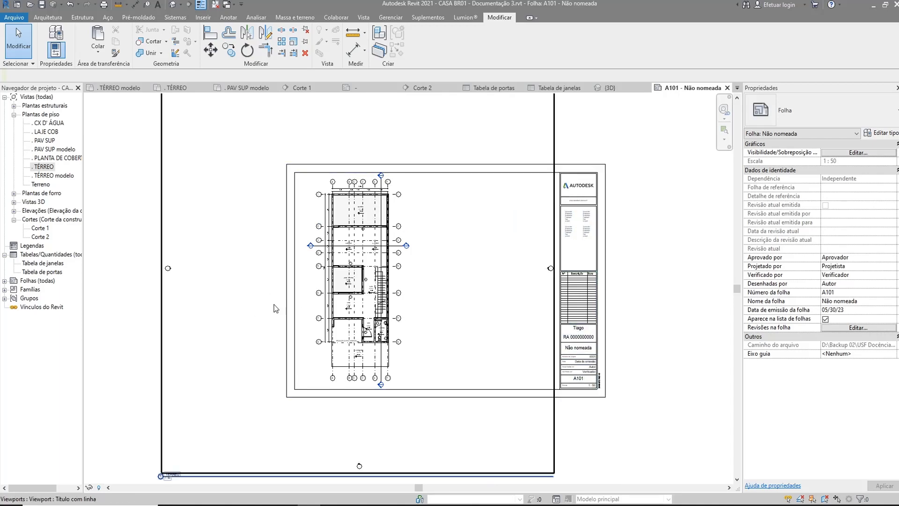
pyautogui.scroll(-2, 269, 307)
pyautogui.click(377, 154)
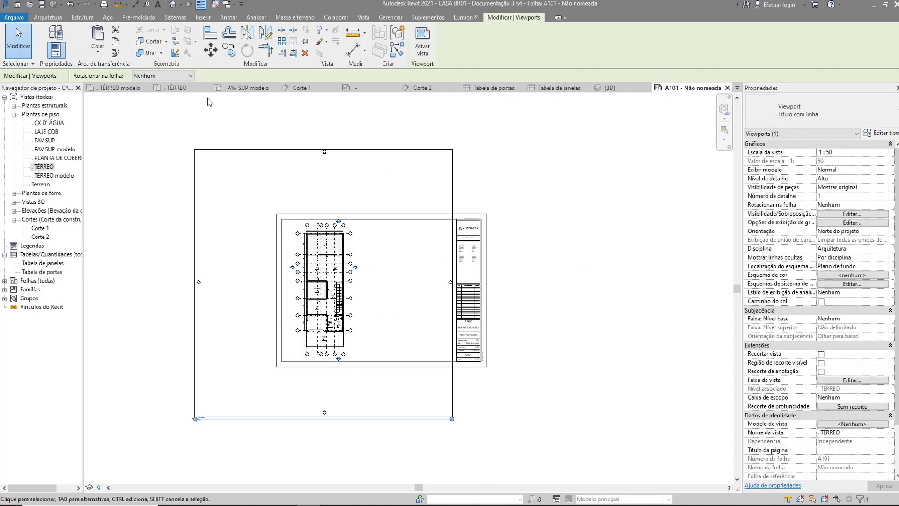
pyautogui.click(550, 275)
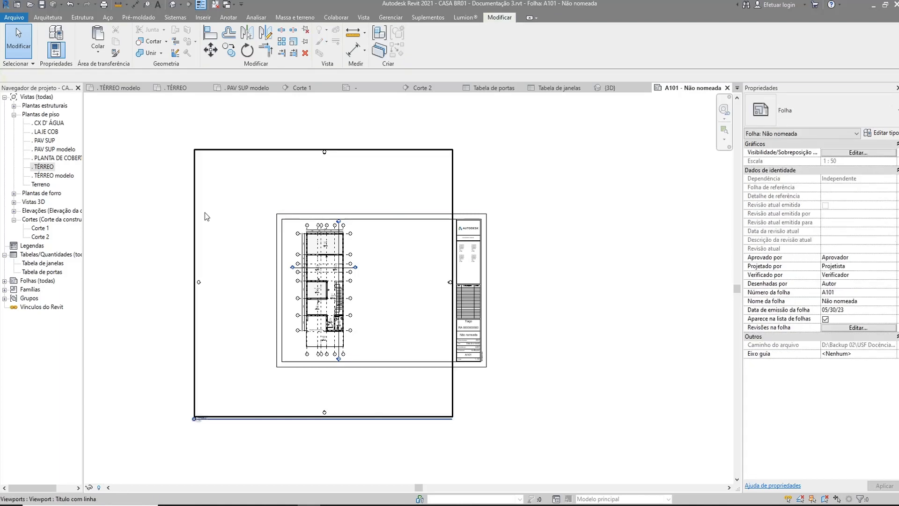
# Turn on view cropping and show the crop region in the TÉRREO floor plan, and reopen sheet A101.
pyautogui.click(46, 167)
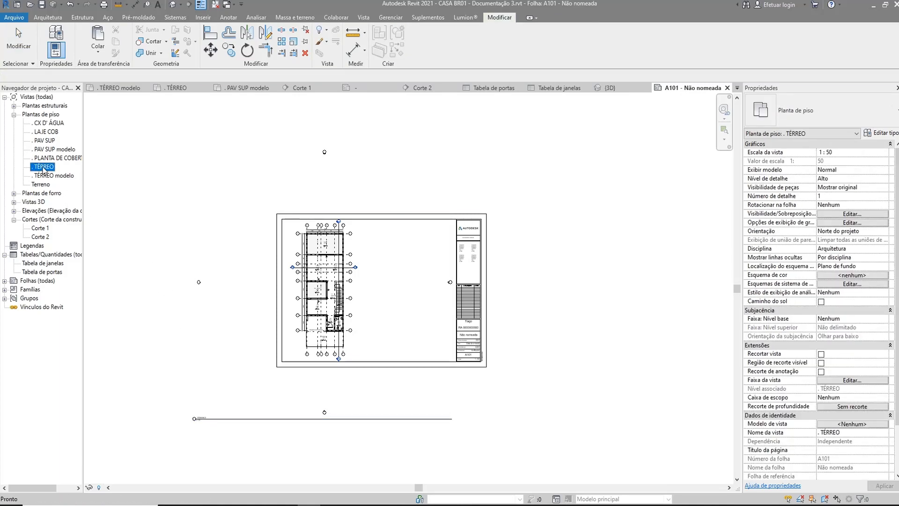
pyautogui.doubleClick(42, 167)
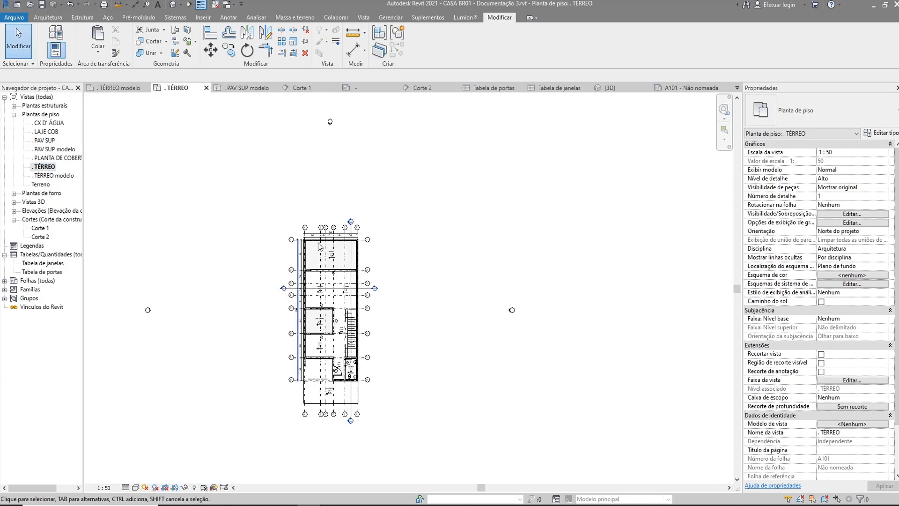
pyautogui.scroll(-3, 376, 287)
pyautogui.moveTo(376, 286); pyautogui.dragTo(409, 252, button='middle')
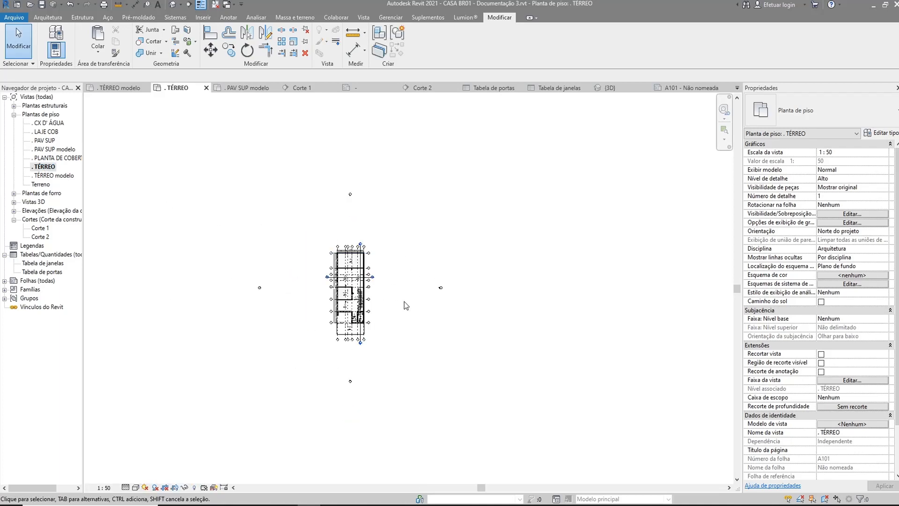
pyautogui.scroll(2, 403, 301)
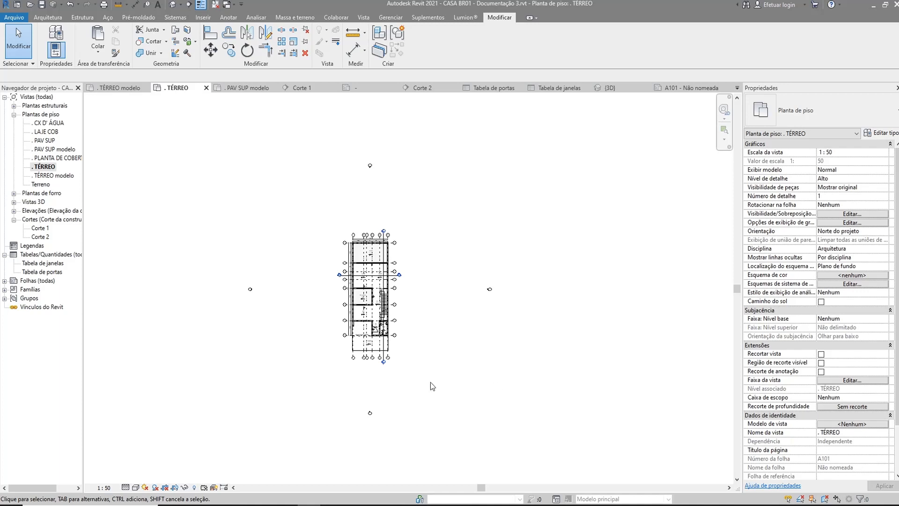
pyautogui.click(175, 488)
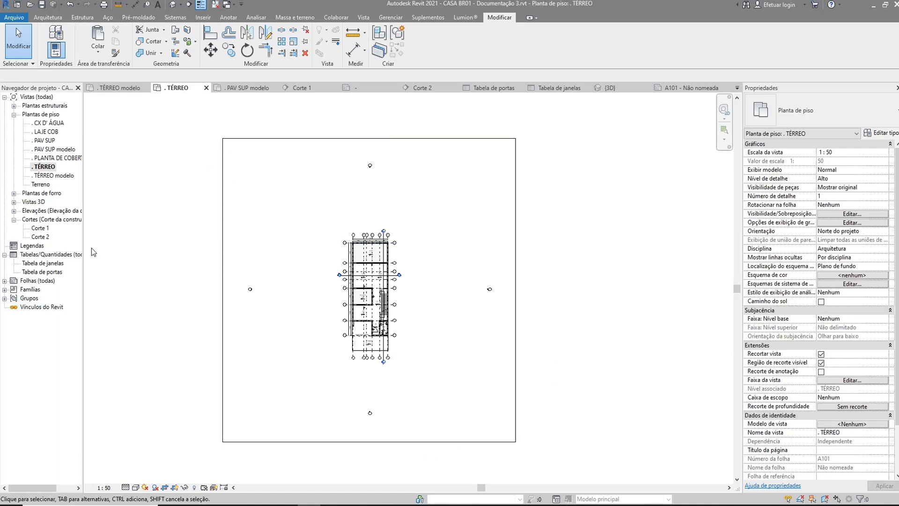
pyautogui.doubleClick(30, 281)
pyautogui.doubleClick(42, 288)
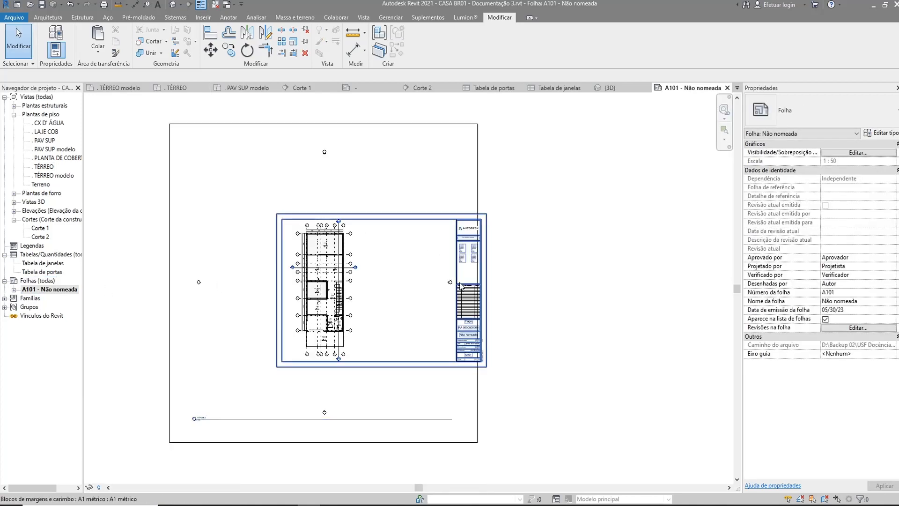
# Open the TÉRREO floor plan and lower the crop region's upper edge to just above the upper grid bubbles and section marker.
pyautogui.scroll(-2, 461, 286)
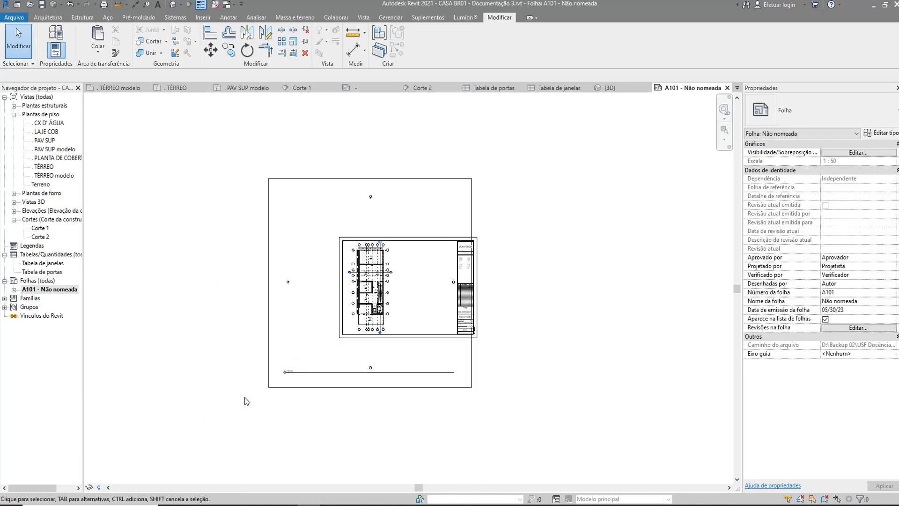
pyautogui.doubleClick(41, 166)
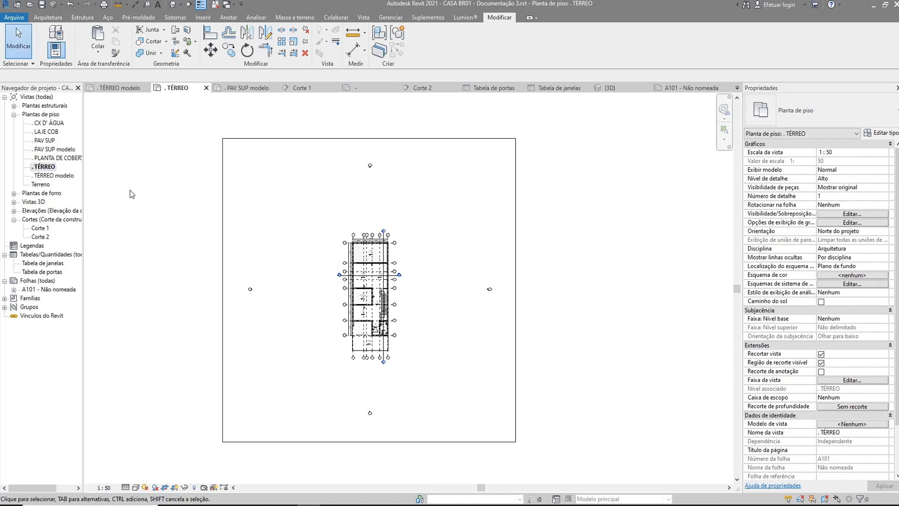
pyautogui.click(419, 158)
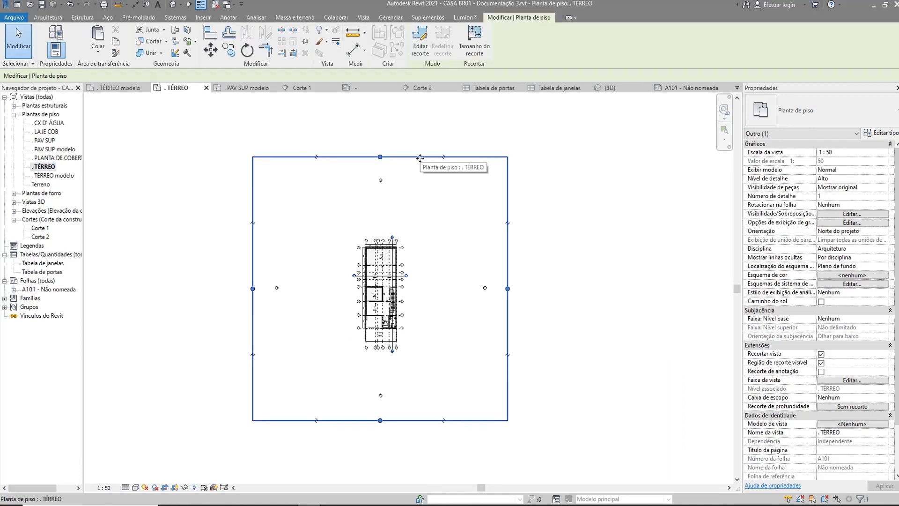
pyautogui.scroll(1, 414, 201)
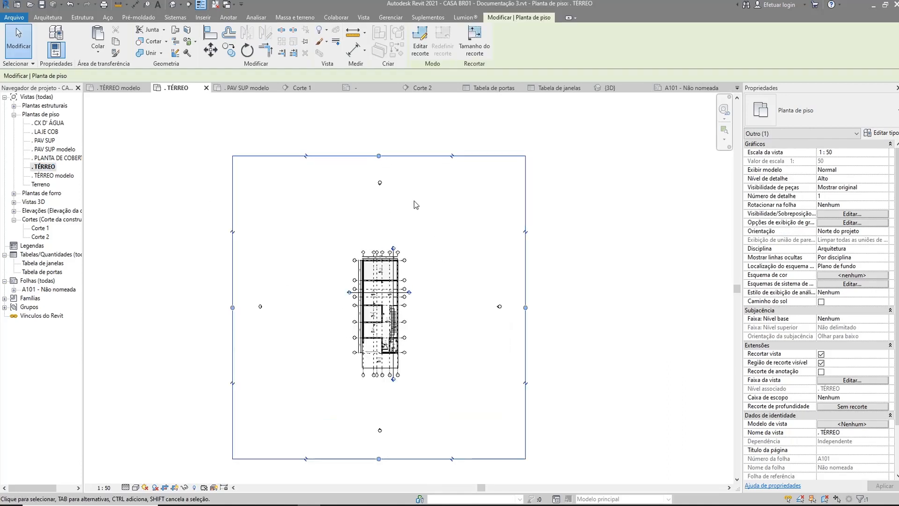
pyautogui.scroll(1, 414, 201)
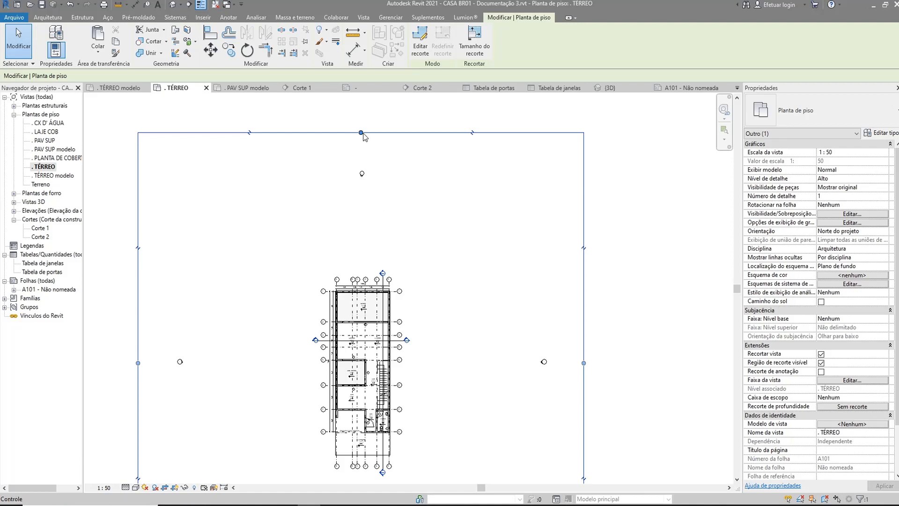
pyautogui.moveTo(364, 136); pyautogui.dragTo(388, 272)
pyautogui.scroll(8, 388, 273)
pyautogui.scroll(-9, 356, 219)
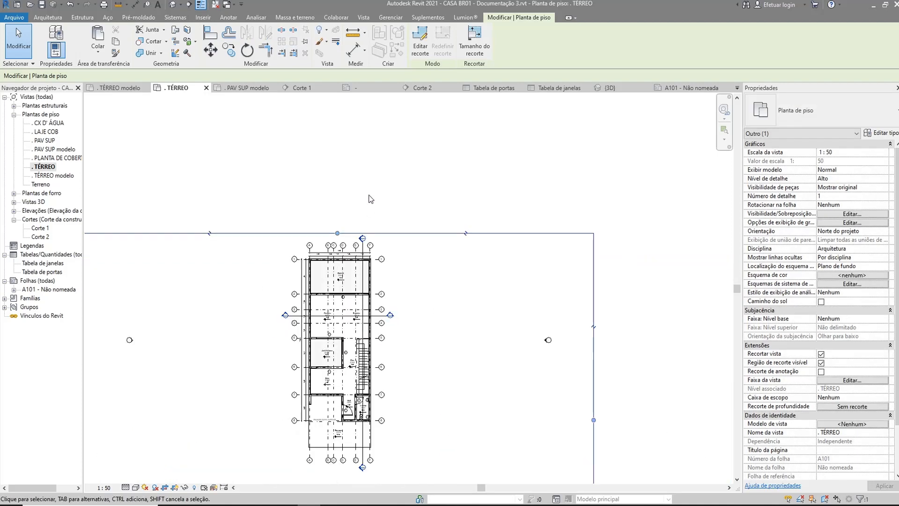
# Tighten the crop region's left, right and lower edges around the house plan, keeping the grid bubbles and section markers inside.
pyautogui.moveTo(151, 365); pyautogui.dragTo(302, 366)
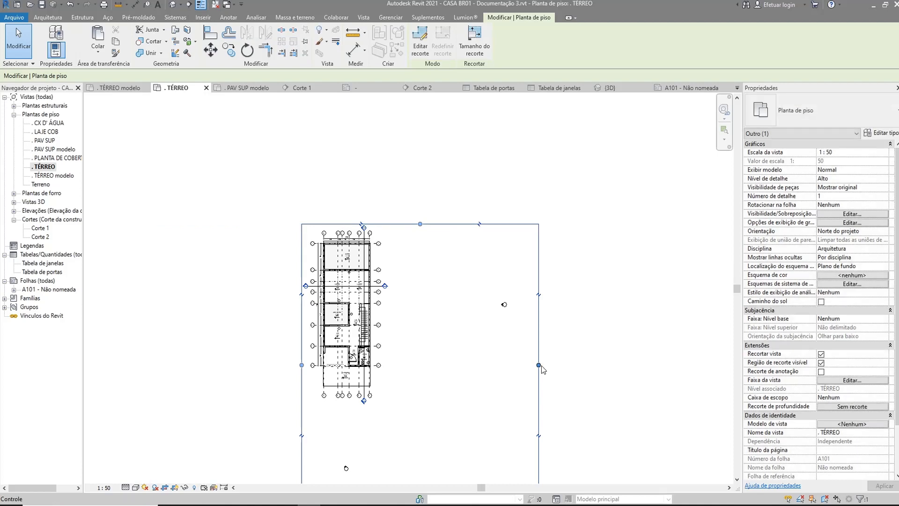
pyautogui.moveTo(538, 364); pyautogui.dragTo(391, 344)
pyautogui.scroll(-3, 485, 436)
pyautogui.moveTo(485, 435); pyautogui.dragTo(434, 284, button='middle')
pyautogui.scroll(5, 419, 306)
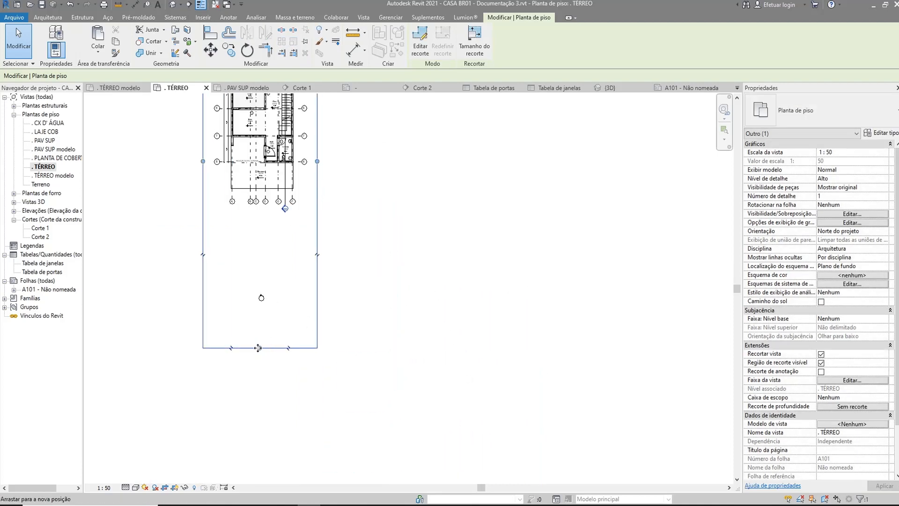
pyautogui.moveTo(258, 348); pyautogui.dragTo(260, 214)
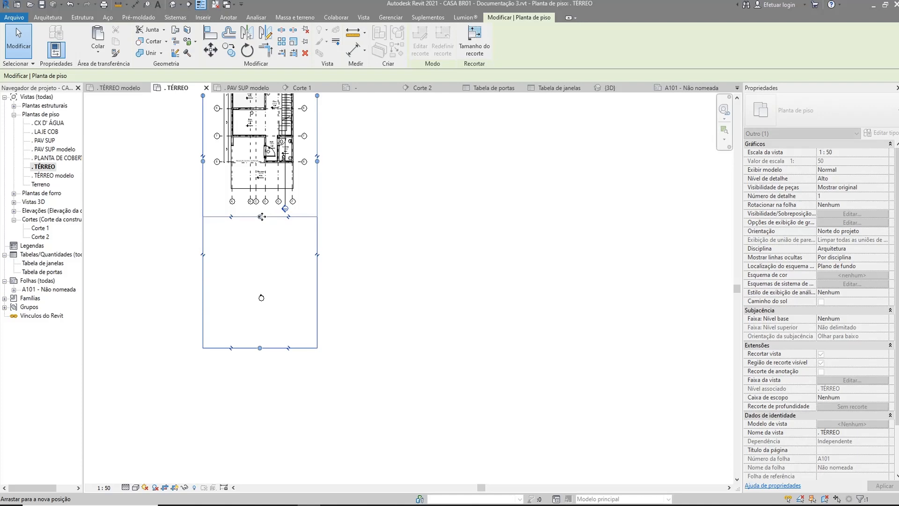
pyautogui.click(379, 221)
pyautogui.moveTo(341, 251); pyautogui.dragTo(411, 413, button='middle')
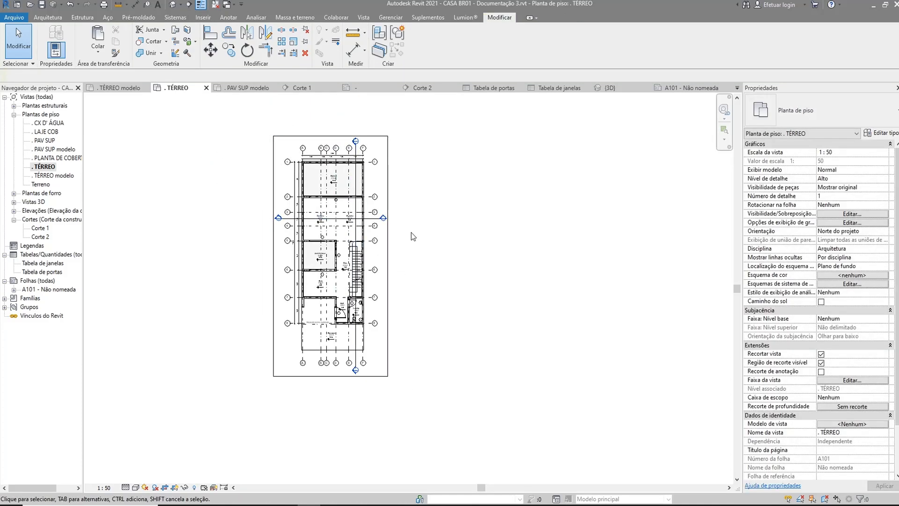
# Turn view cropping off in the TÉRREO floor plan to compare it uncropped, and turn it back on.
pyautogui.click(163, 488)
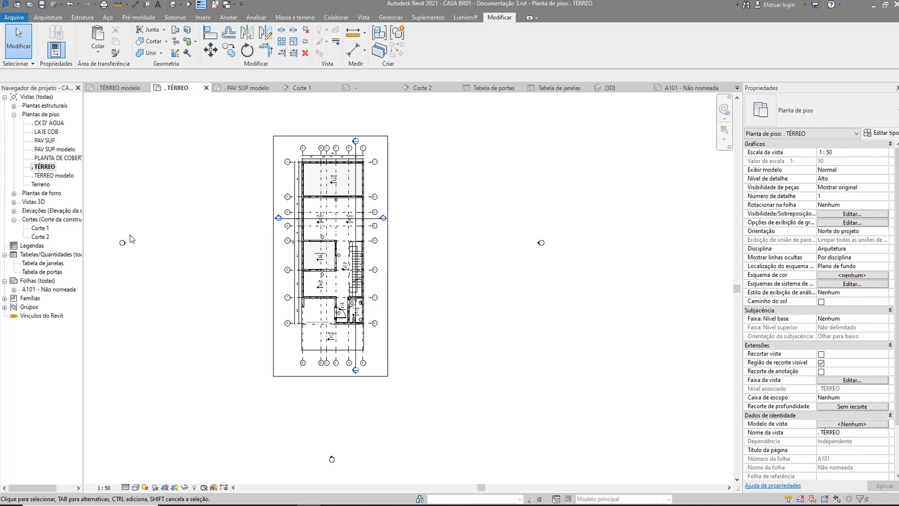
pyautogui.click(164, 487)
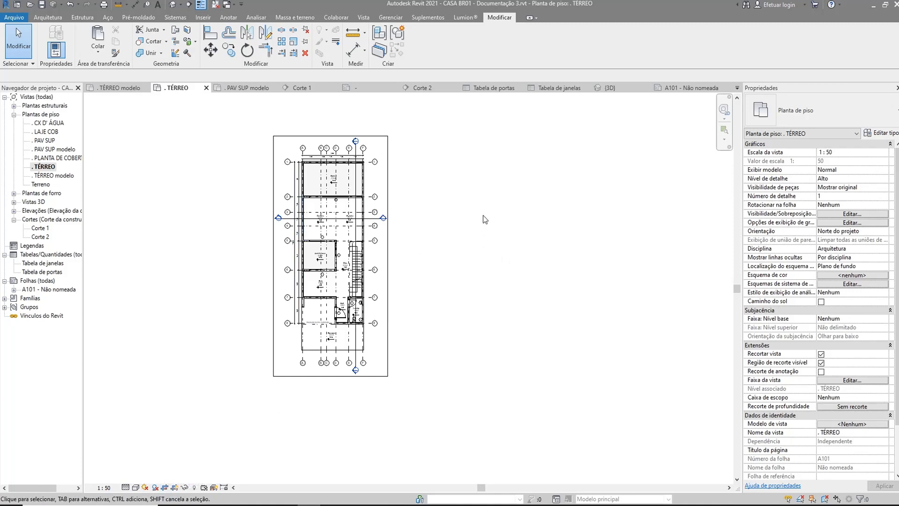
pyautogui.scroll(-1, 510, 340)
pyautogui.moveTo(509, 340); pyautogui.dragTo(532, 360, button='middle')
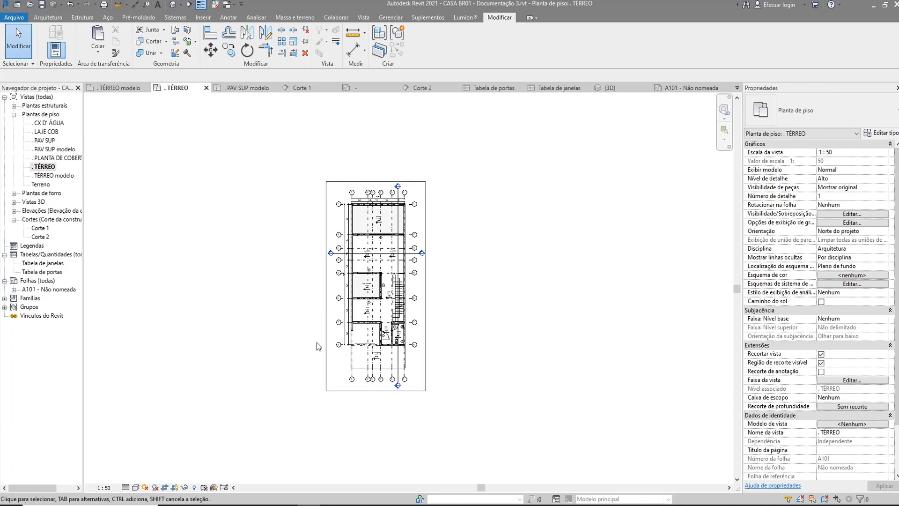
# Hide the crop region boundary in the TÉRREO floor plan and reopen sheet A101.
pyautogui.click(174, 487)
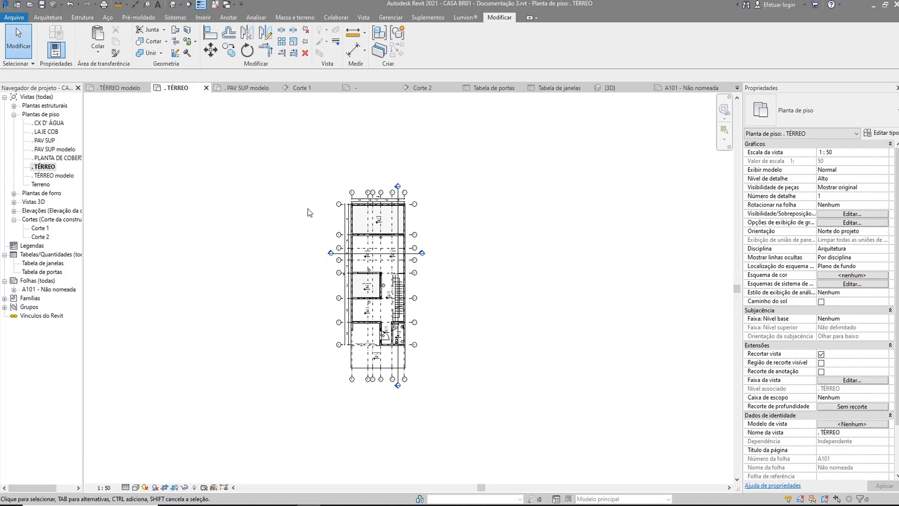
pyautogui.scroll(-1, 397, 189)
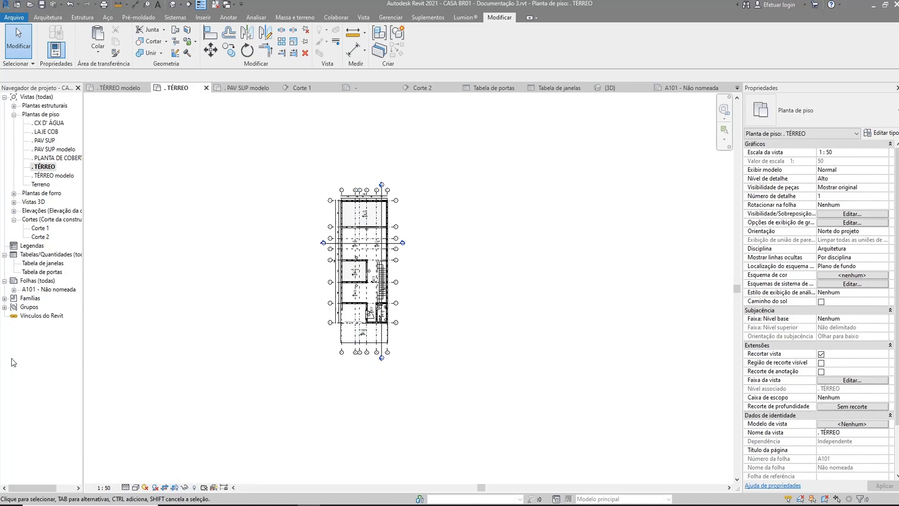
pyautogui.doubleClick(49, 289)
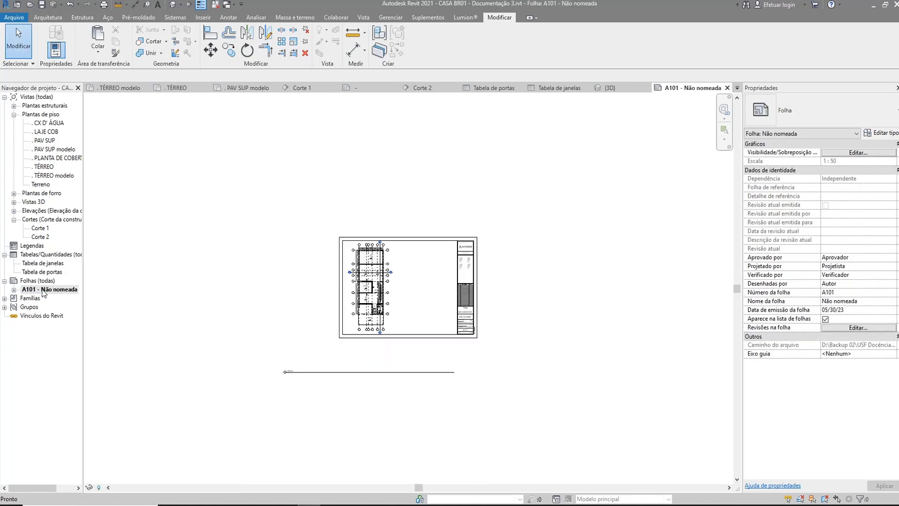
# Move the TÉRREO viewport slightly left on the sheet so the plan sits close to the frame's left edge.
pyautogui.scroll(4, 402, 262)
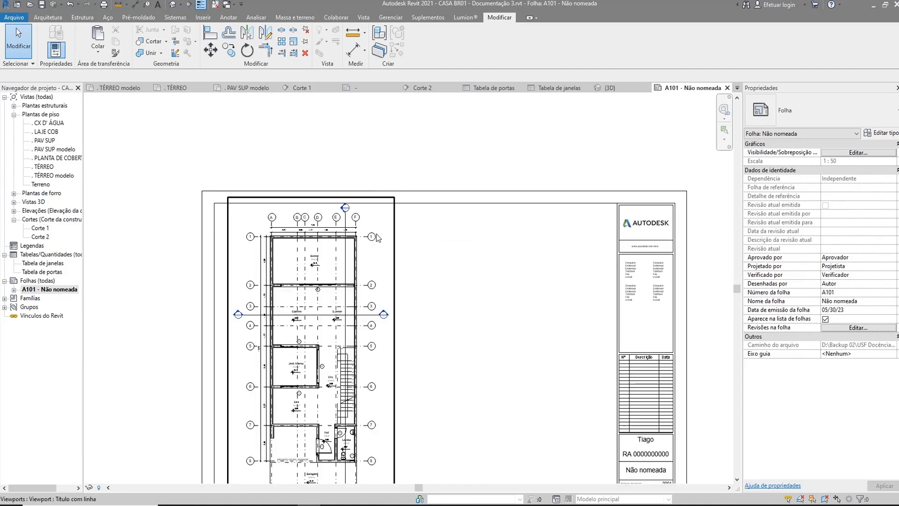
pyautogui.scroll(-3, 399, 189)
pyautogui.scroll(3, 302, 374)
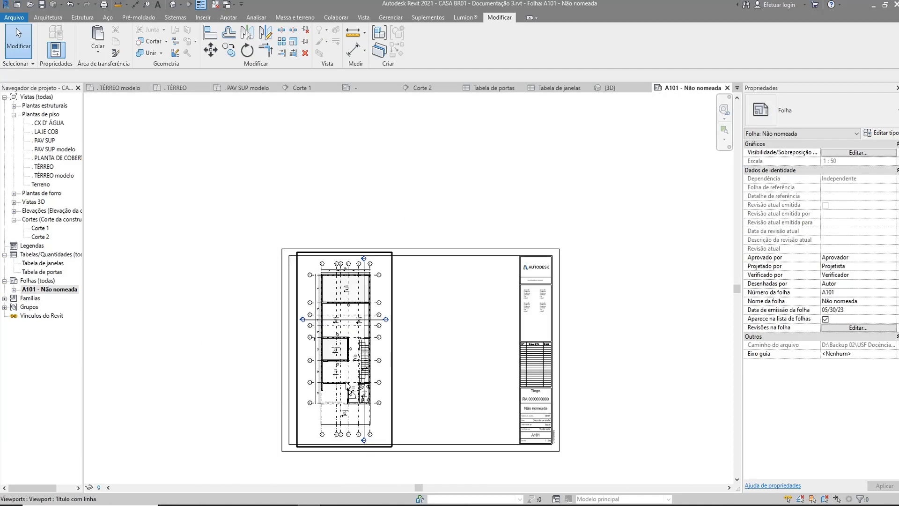
pyautogui.click(333, 319)
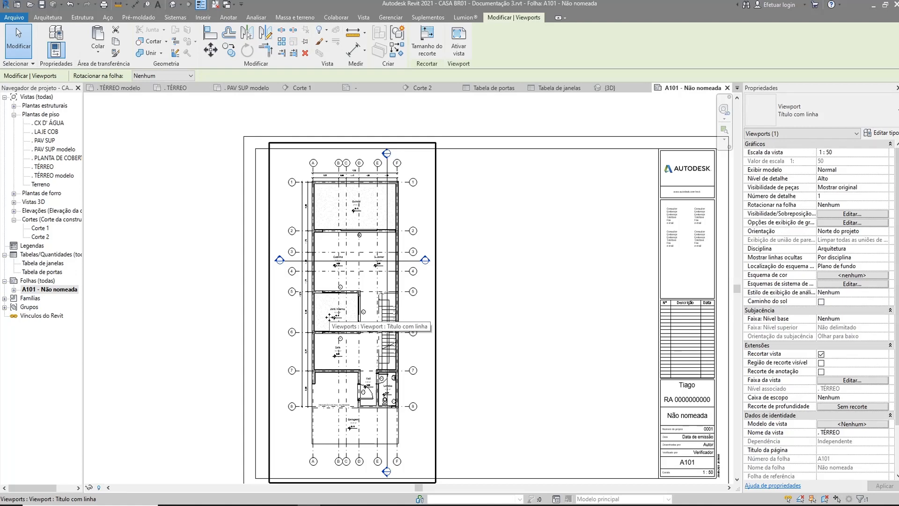
pyautogui.moveTo(331, 317); pyautogui.dragTo(322, 317)
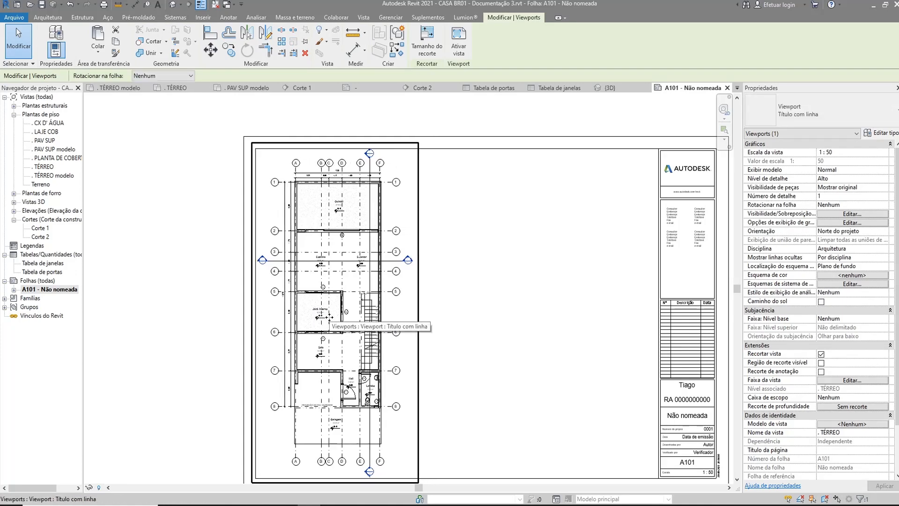
pyautogui.scroll(-2, 328, 317)
pyautogui.click(232, 276)
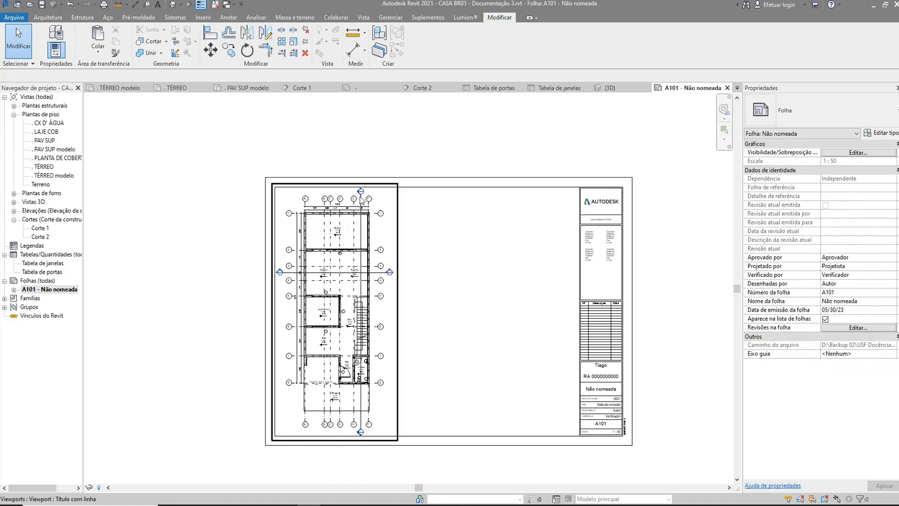
# Examine the TÉRREO viewport title below the sheet, checking its number, name, scale and line length.
pyautogui.scroll(-2, 360, 198)
pyautogui.scroll(1, 240, 367)
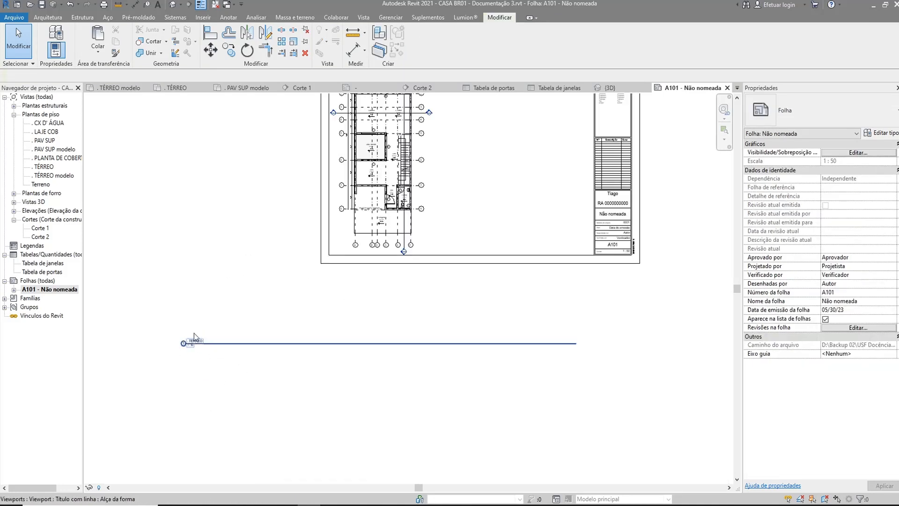
pyautogui.scroll(4, 192, 349)
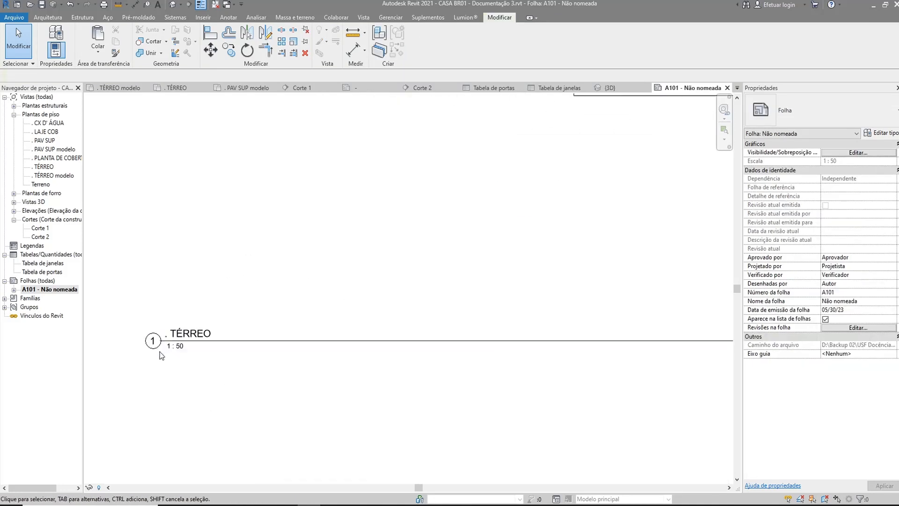
pyautogui.scroll(-2, 161, 354)
pyautogui.scroll(4, 168, 349)
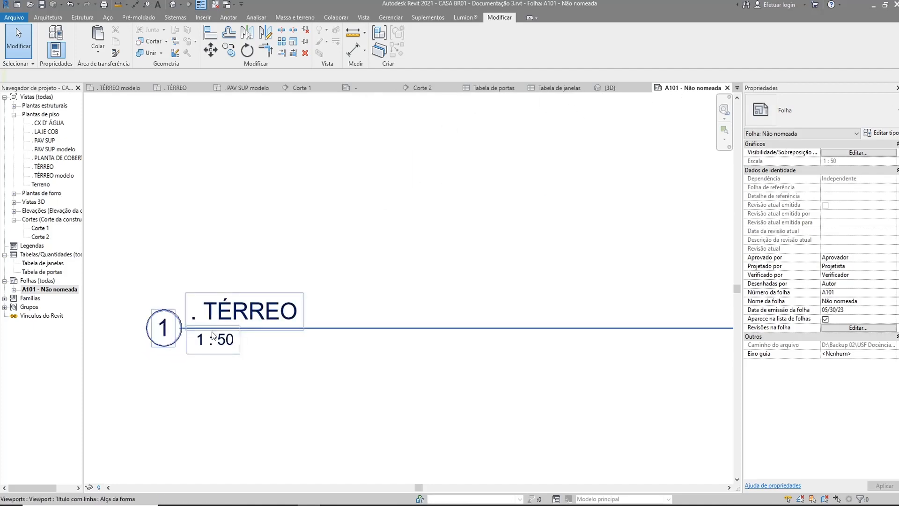
pyautogui.scroll(-5, 220, 390)
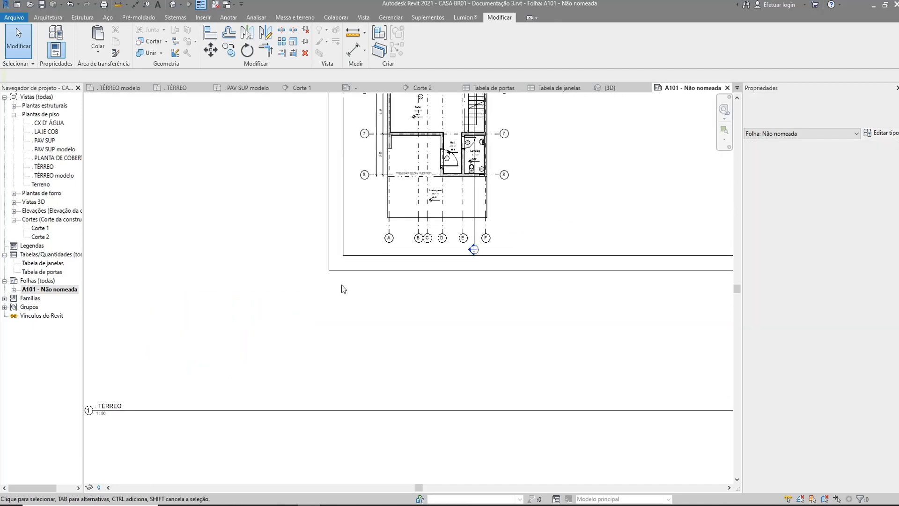
pyautogui.scroll(2, 341, 289)
pyautogui.scroll(-2, 285, 353)
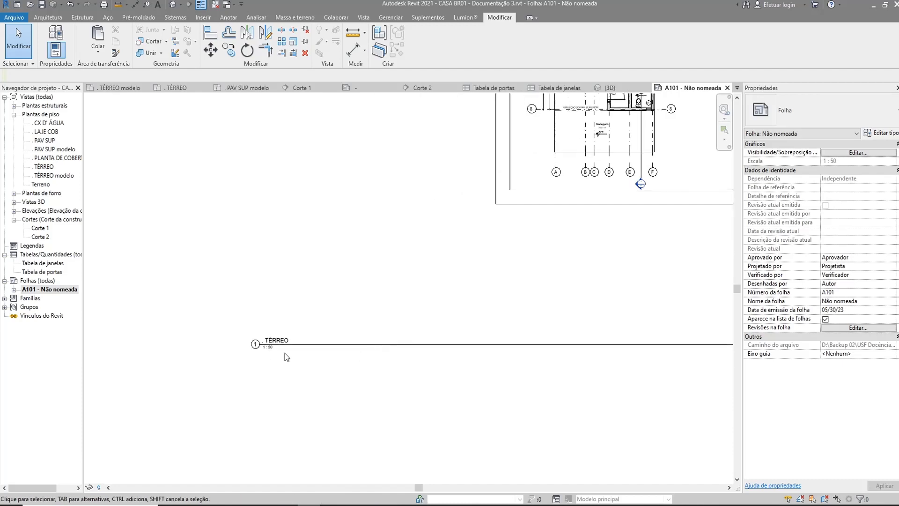
# Move the TÉRREO viewport title inside the sheet frame, into its lower-left corner beneath the plan.
pyautogui.scroll(-2, 277, 381)
pyautogui.click(293, 367)
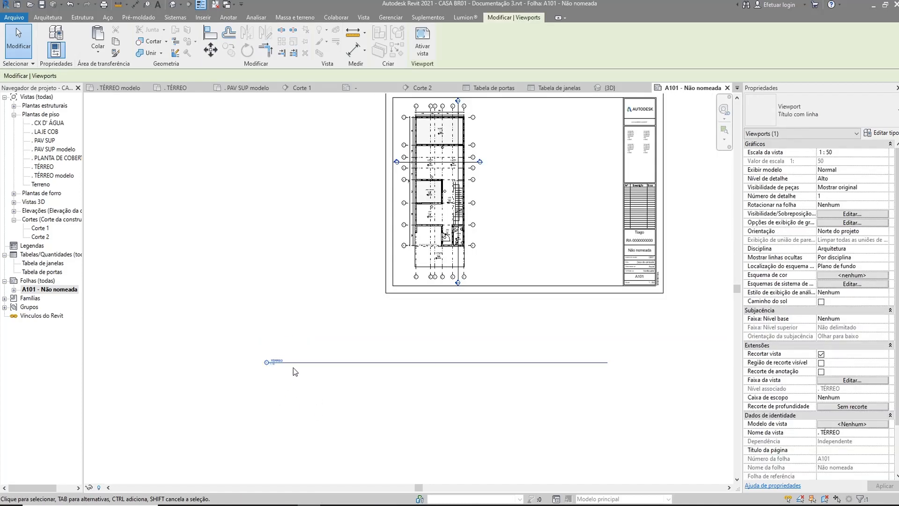
pyautogui.scroll(3, 376, 321)
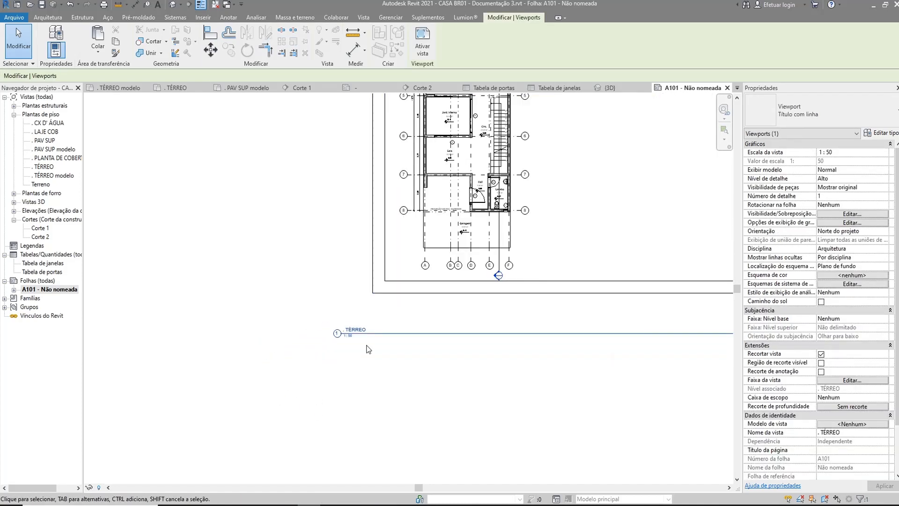
pyautogui.scroll(-2, 368, 348)
pyautogui.scroll(2, 295, 398)
pyautogui.moveTo(242, 396); pyautogui.dragTo(299, 339)
pyautogui.click(314, 405)
pyautogui.scroll(3, 315, 377)
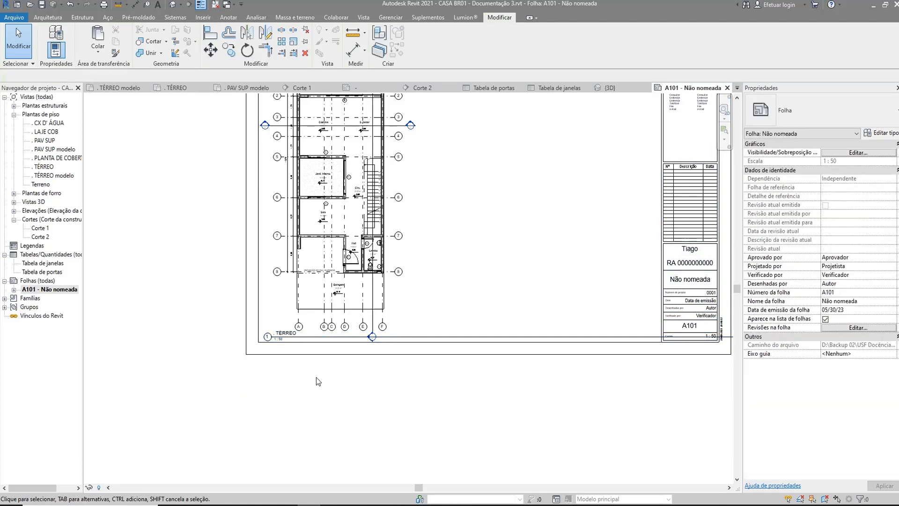
pyautogui.scroll(-3, 217, 355)
pyautogui.scroll(-2, 216, 354)
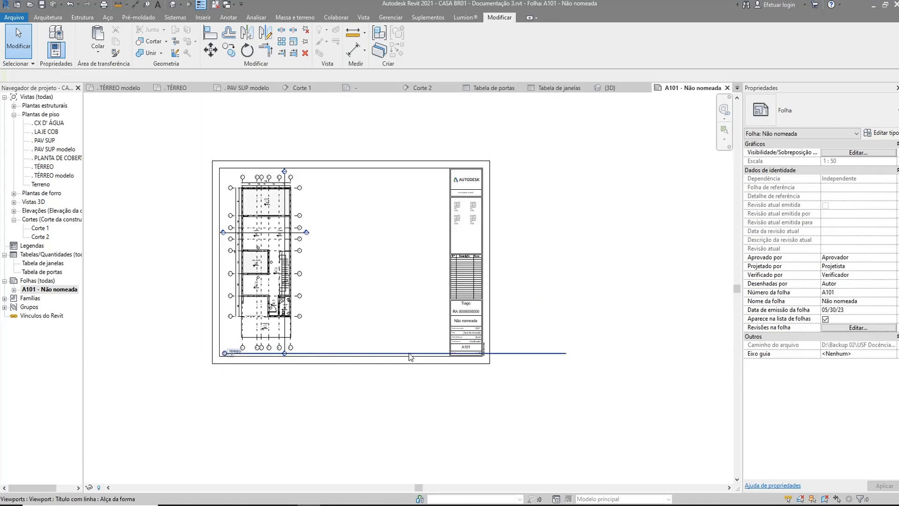
# Shorten the TÉRREO viewport title line so it ends just past the title text.
pyautogui.click(533, 354)
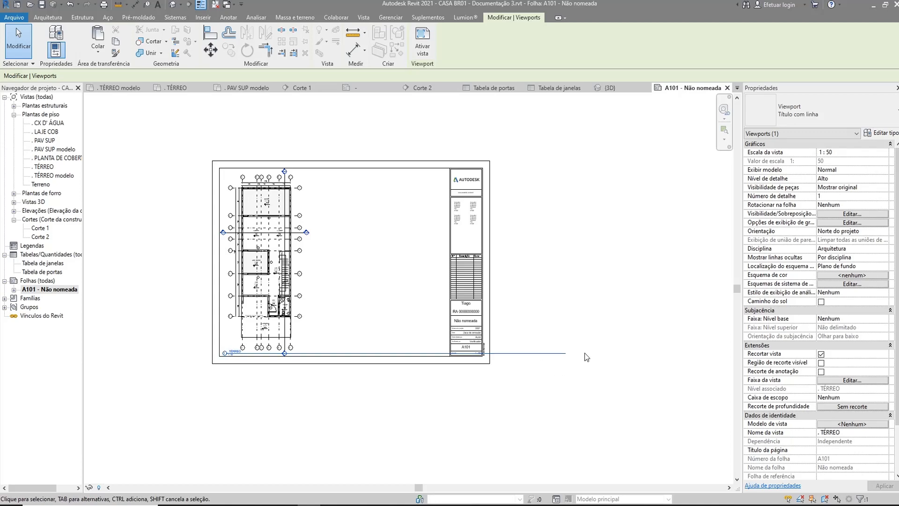
pyautogui.click(438, 406)
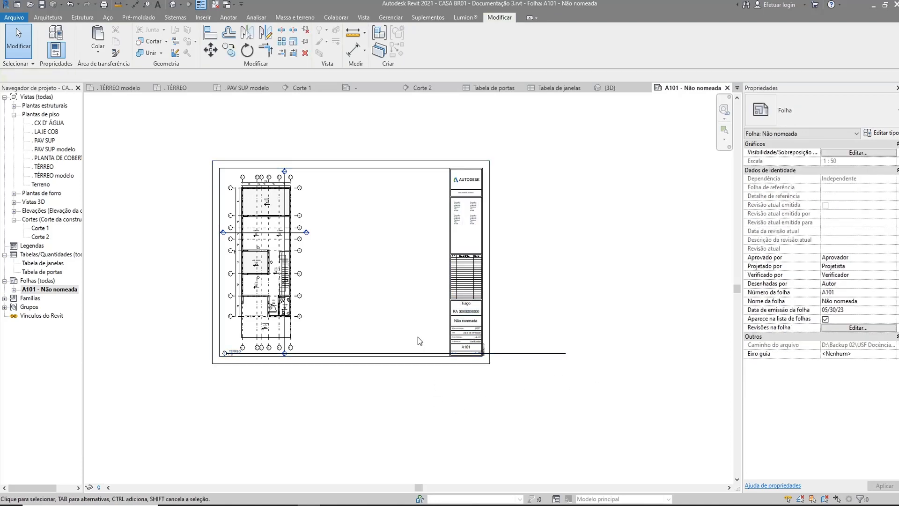
pyautogui.click(285, 212)
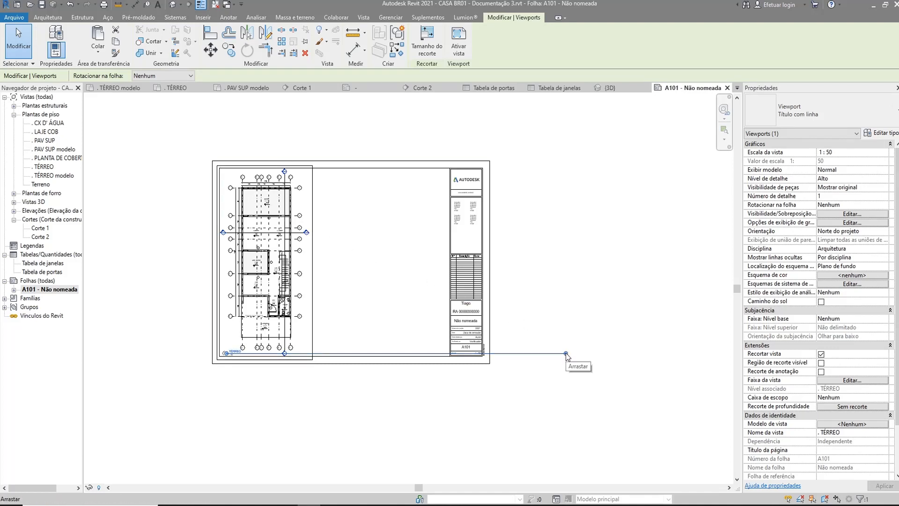
pyautogui.moveTo(566, 354); pyautogui.dragTo(244, 340)
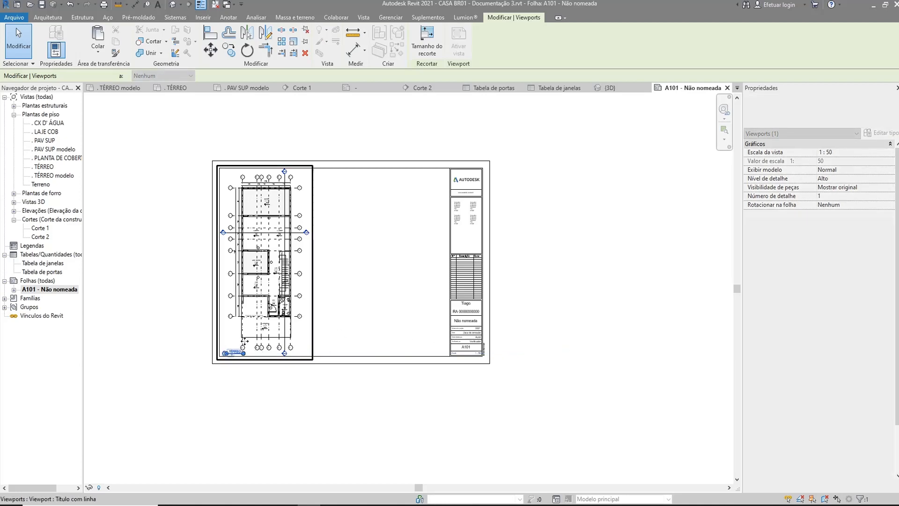
pyautogui.scroll(5, 241, 349)
pyautogui.press('Escape')
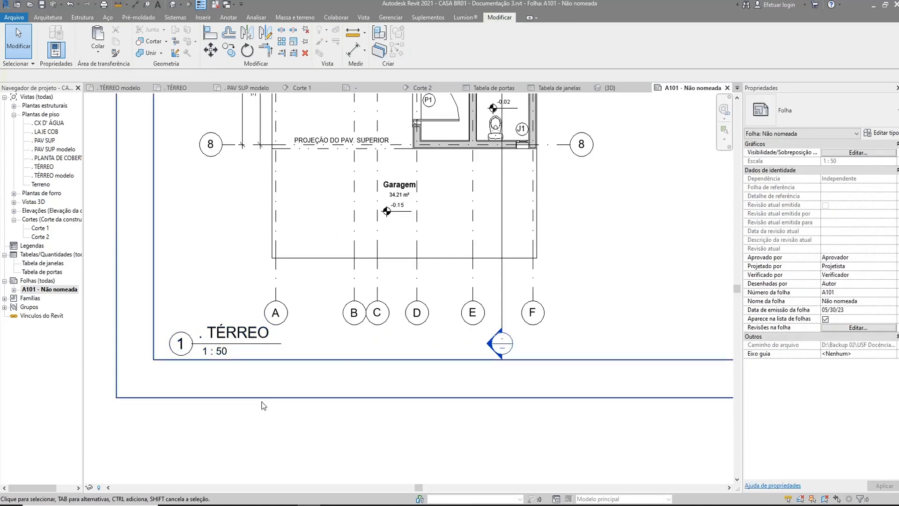
# Examine the TÉRREO viewport and its title on sheet A101, checking the overall layout and the plan's scale.
pyautogui.scroll(-5, 269, 414)
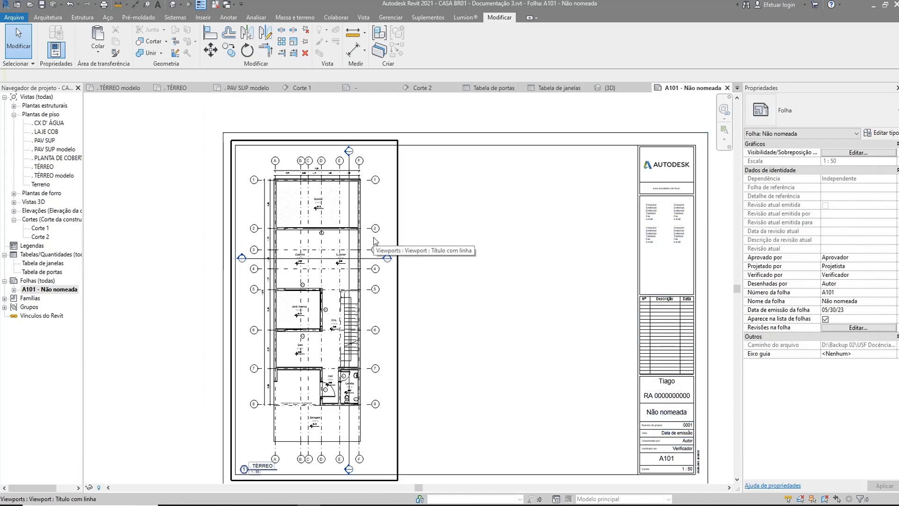
pyautogui.scroll(1, 355, 240)
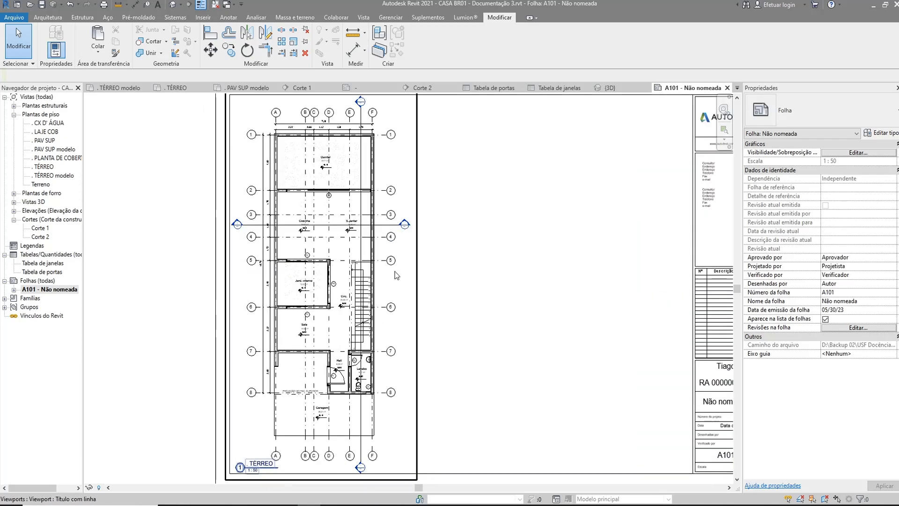
pyautogui.scroll(1, 294, 403)
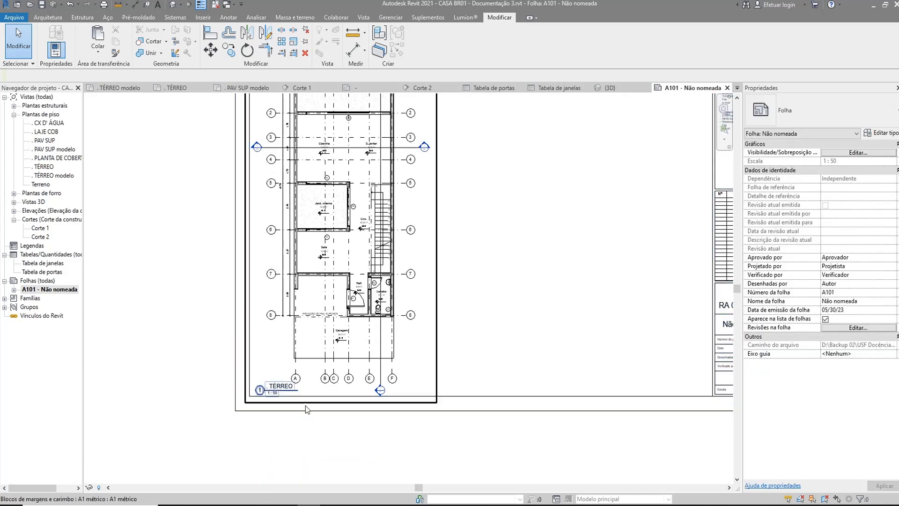
pyautogui.scroll(1, 305, 405)
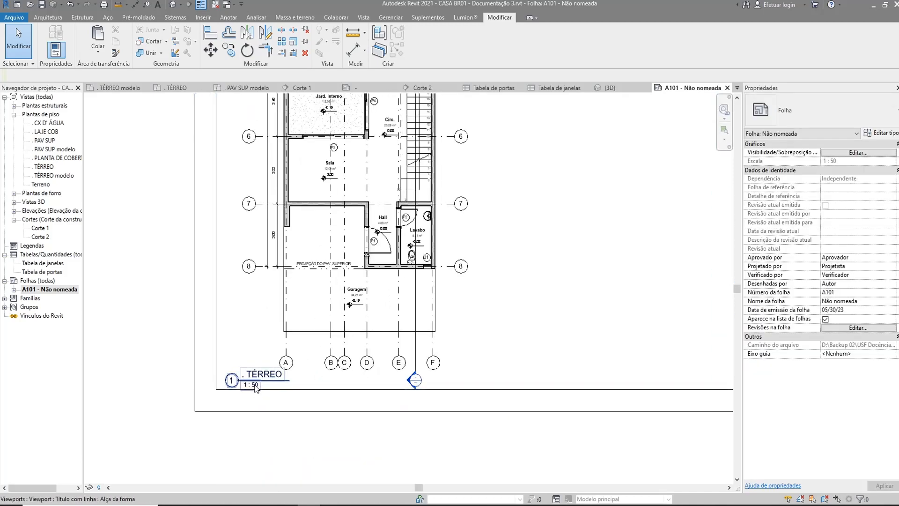
pyautogui.click(45, 168)
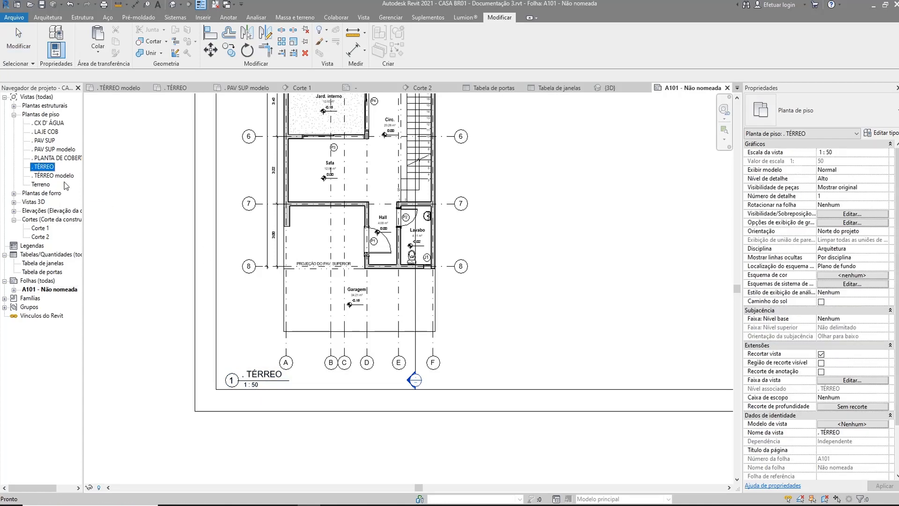
pyautogui.scroll(-4, 374, 284)
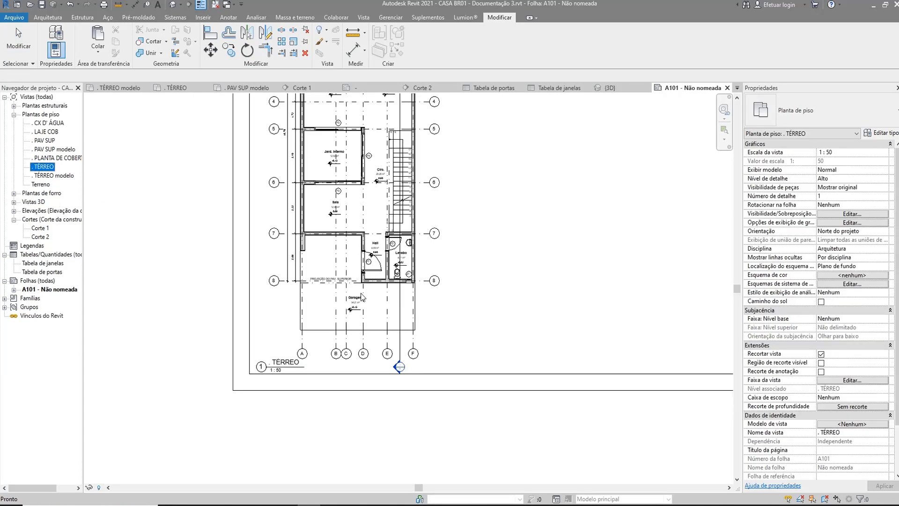
pyautogui.scroll(2, 409, 202)
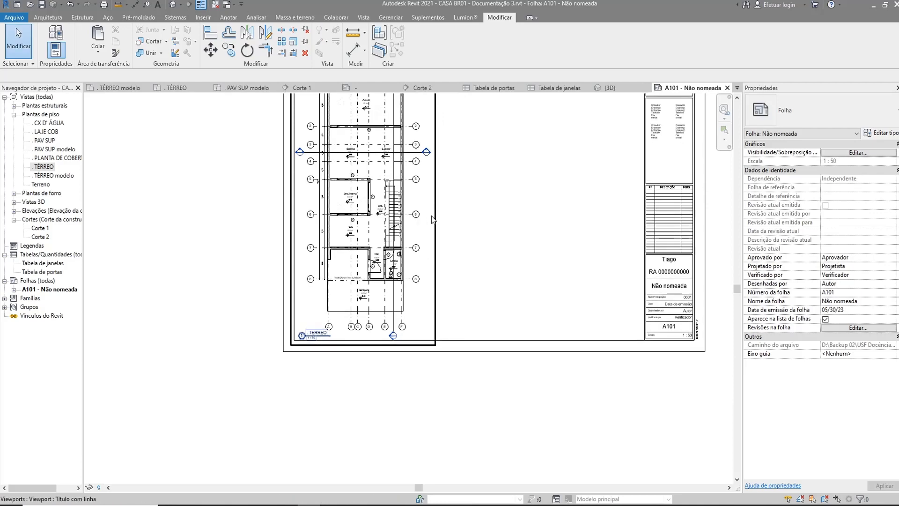
# Set the TÉRREO floor plan's view scale to 1:100 and check its size on sheet A101.
pyautogui.doubleClick(45, 168)
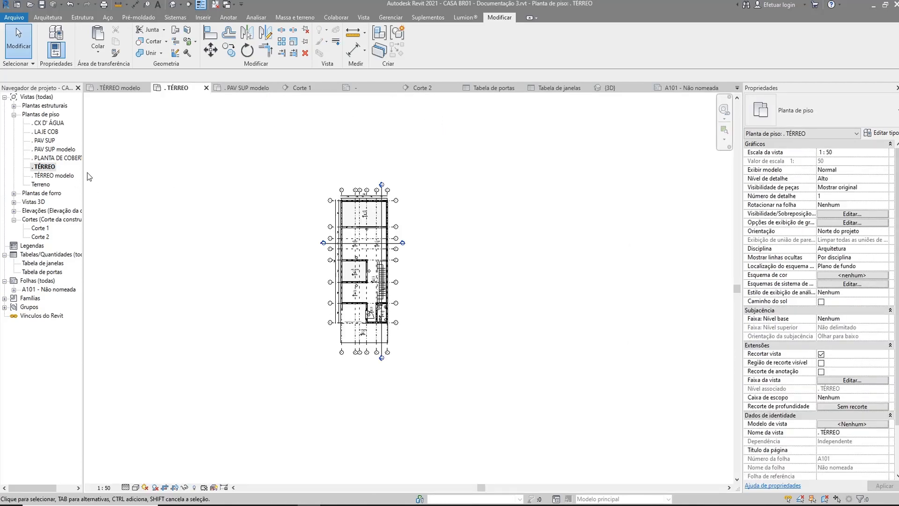
pyautogui.click(111, 487)
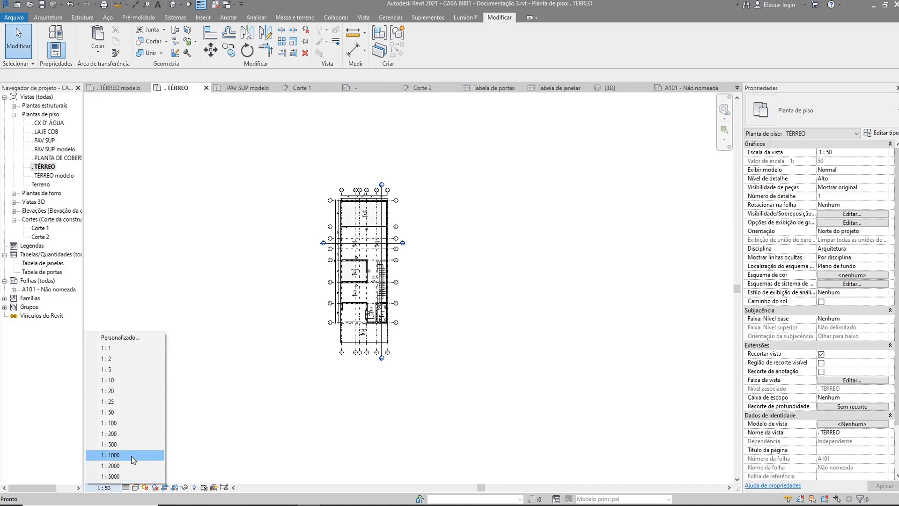
pyautogui.click(117, 423)
pyautogui.scroll(5, 341, 241)
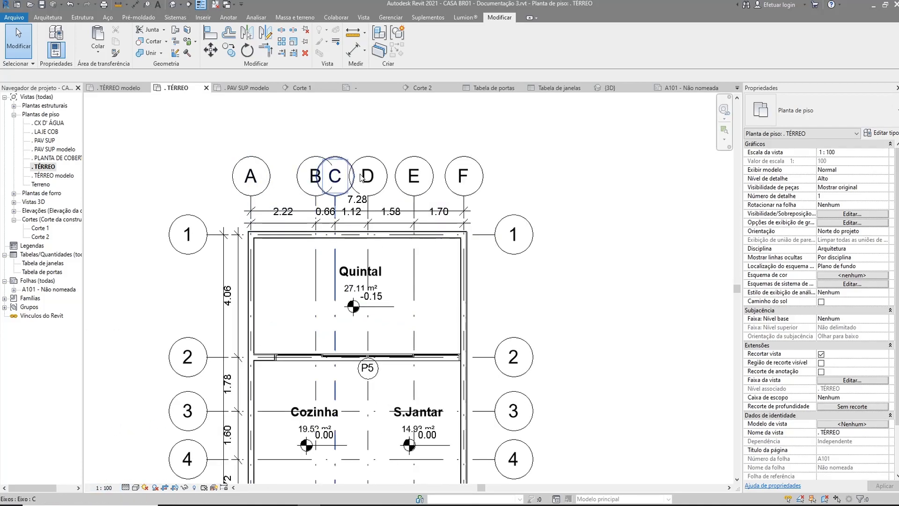
pyautogui.doubleClick(54, 290)
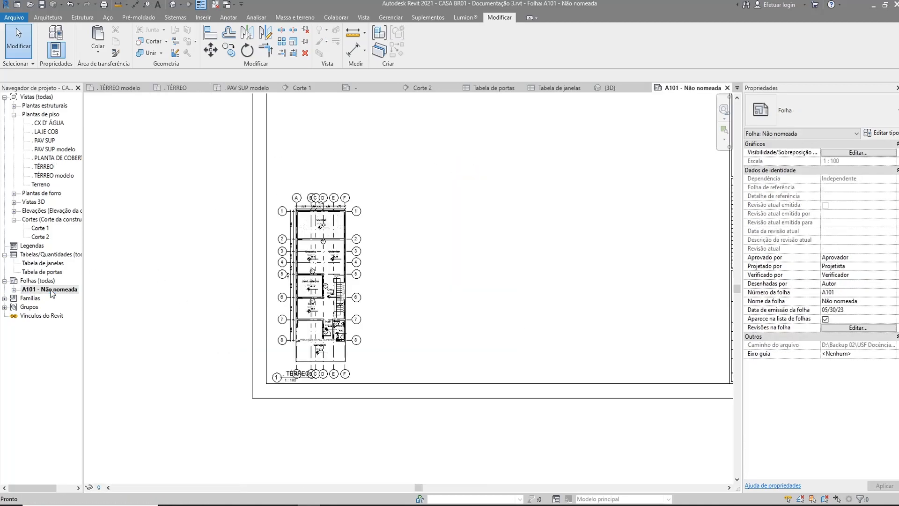
pyautogui.scroll(2, 328, 320)
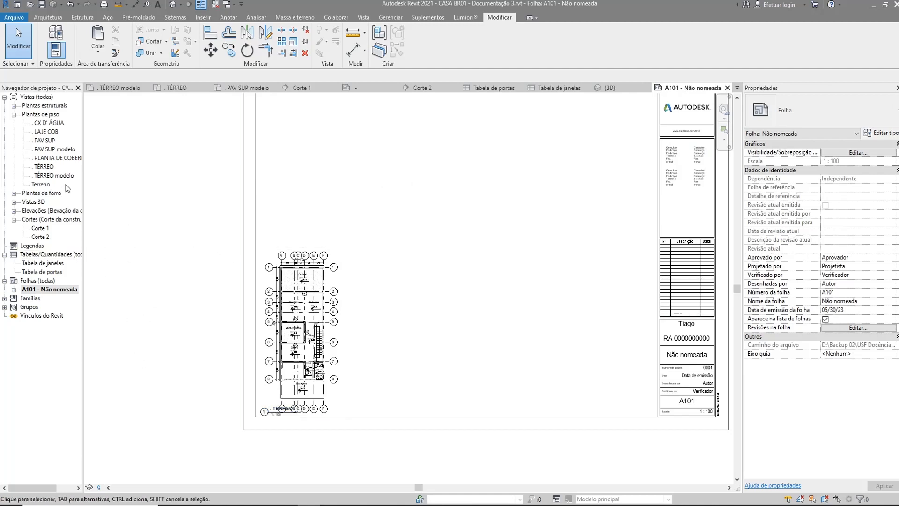
# Return the TÉRREO floor plan's view scale to 1:50 and check the plan on sheet A101.
pyautogui.doubleClick(44, 167)
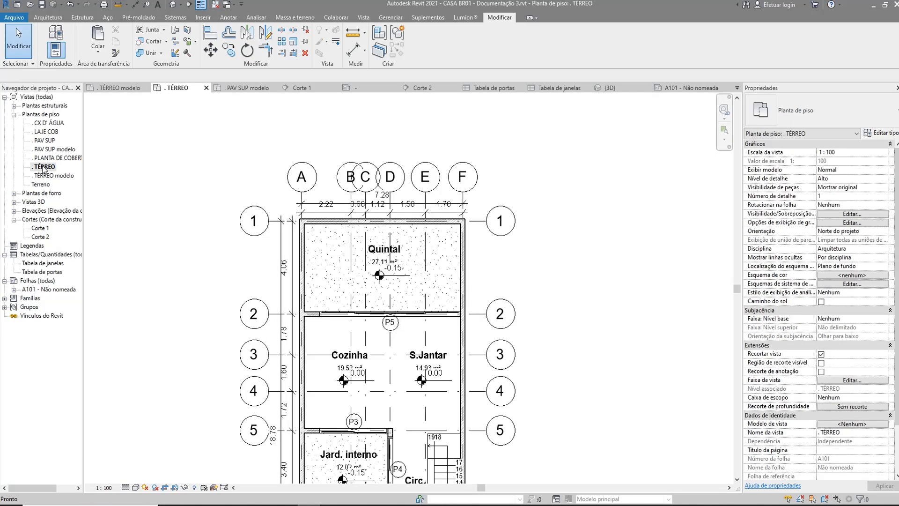
pyautogui.click(104, 487)
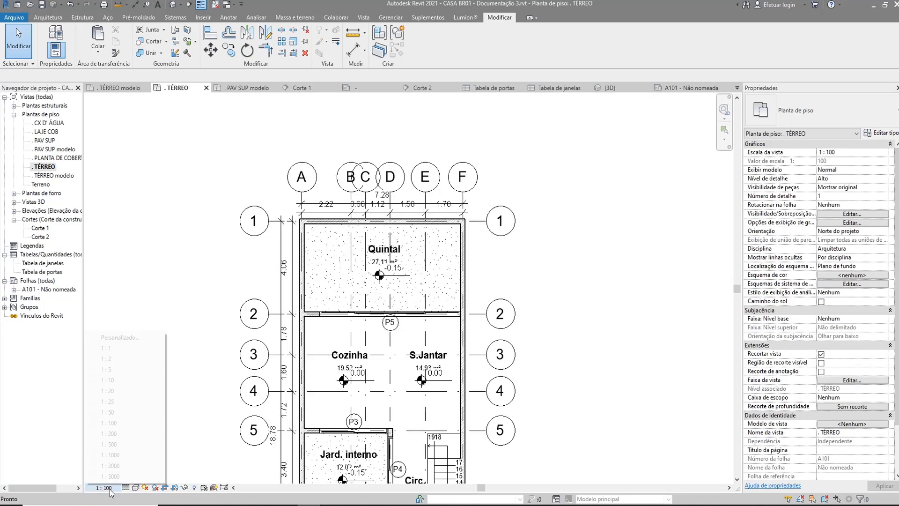
pyautogui.click(118, 413)
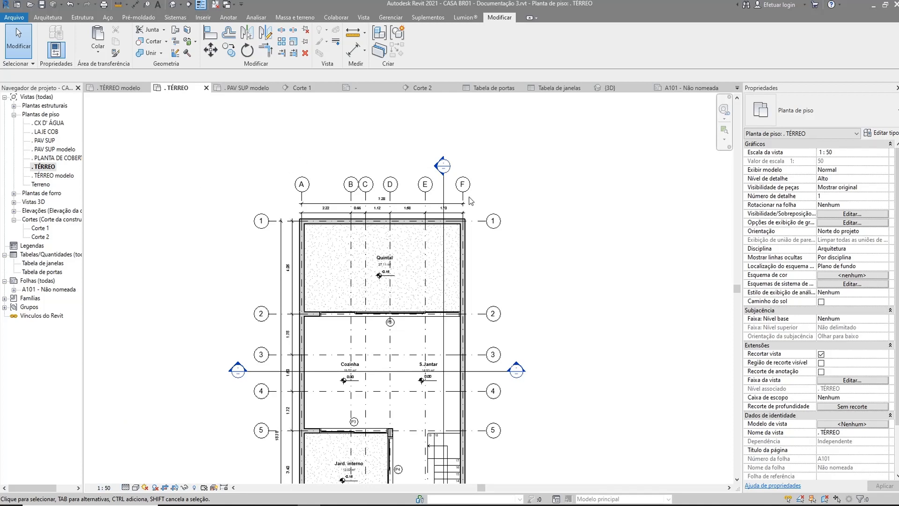
pyautogui.doubleClick(34, 290)
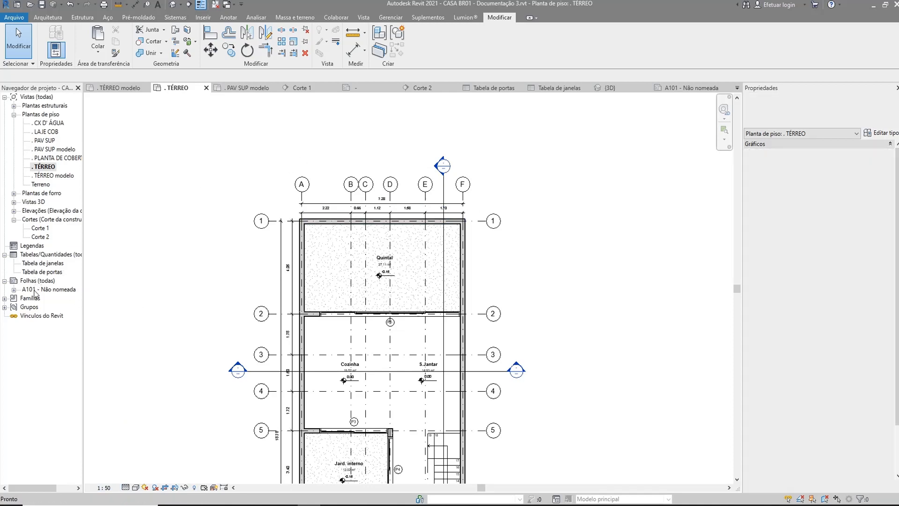
pyautogui.scroll(-3, 311, 190)
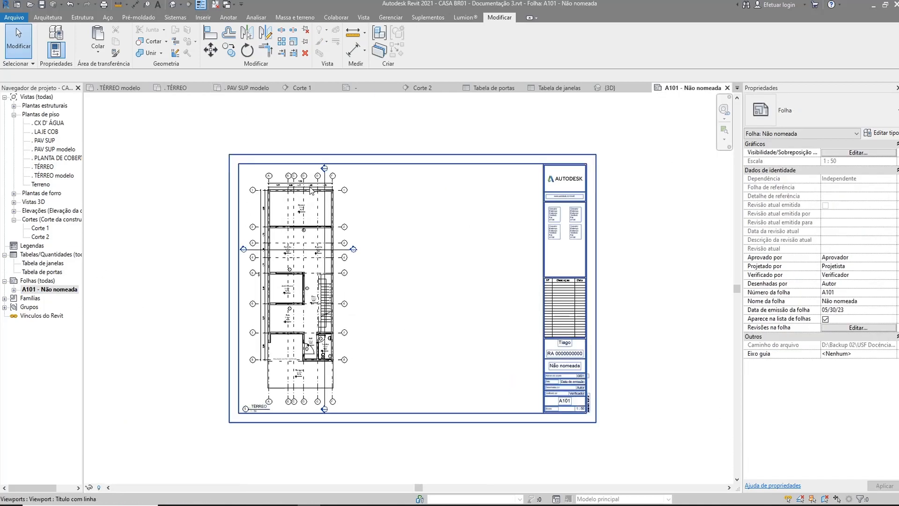
pyautogui.scroll(4, 322, 227)
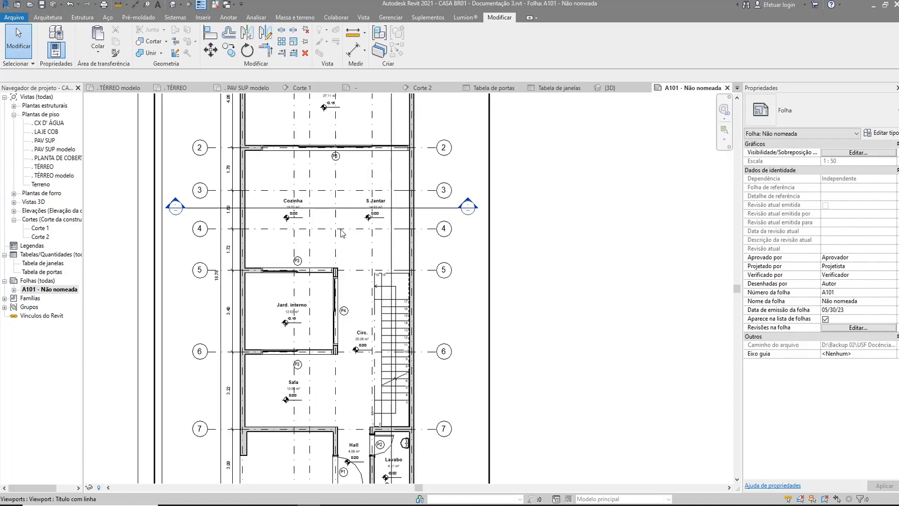
pyautogui.scroll(-5, 342, 233)
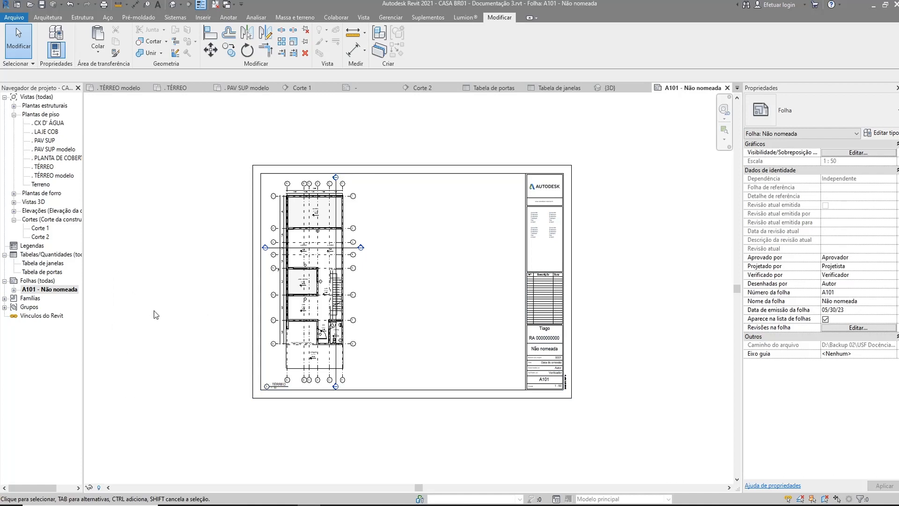
# Open the PAV SUP floor plan and pull the upper end of the Corte 1 section line down close to the grid bubbles.
pyautogui.click(44, 140)
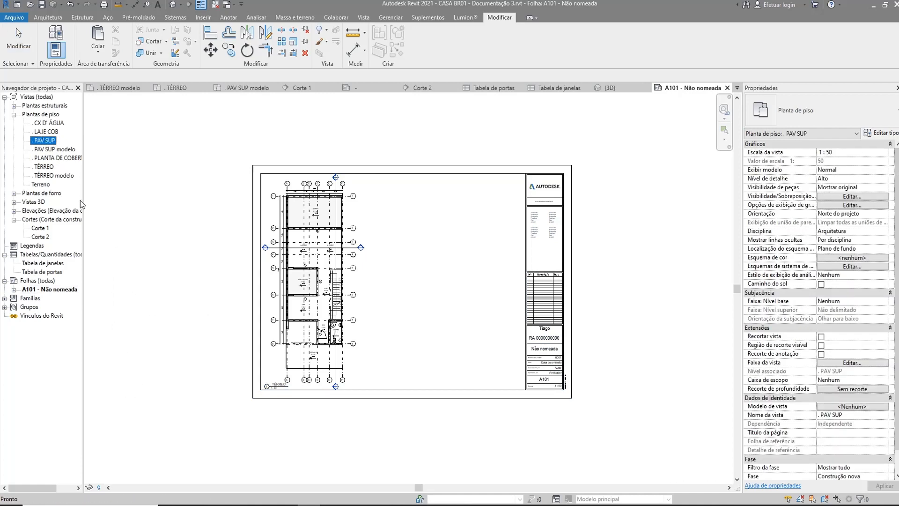
pyautogui.doubleClick(45, 140)
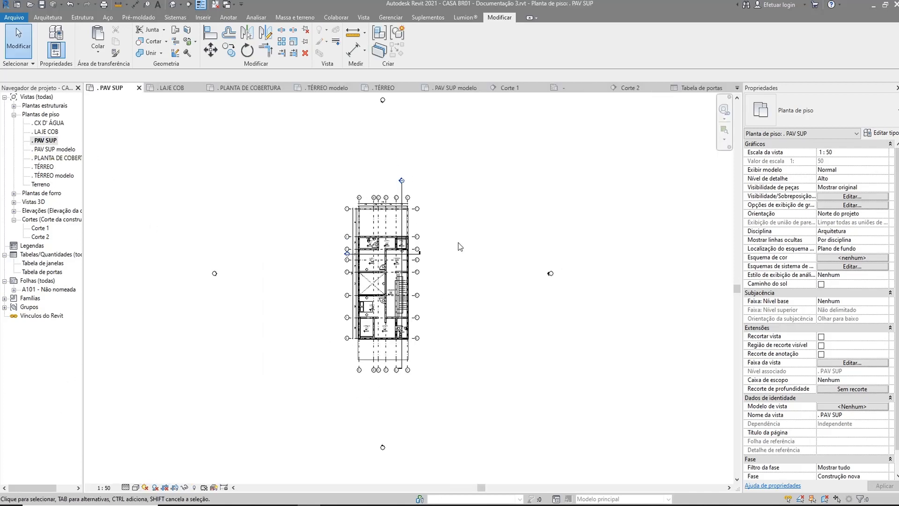
pyautogui.scroll(3, 449, 272)
pyautogui.click(401, 180)
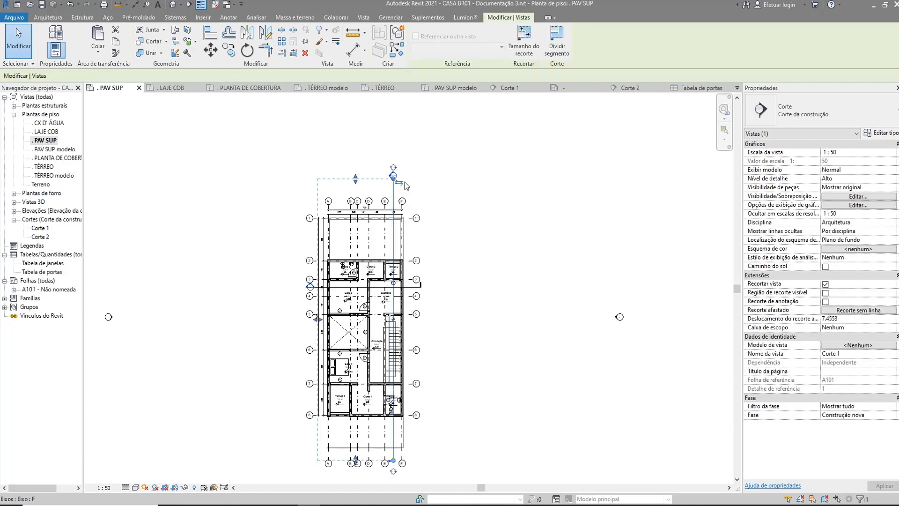
pyautogui.scroll(3, 404, 182)
pyautogui.moveTo(373, 218); pyautogui.dragTo(372, 266)
pyautogui.scroll(-2, 394, 185)
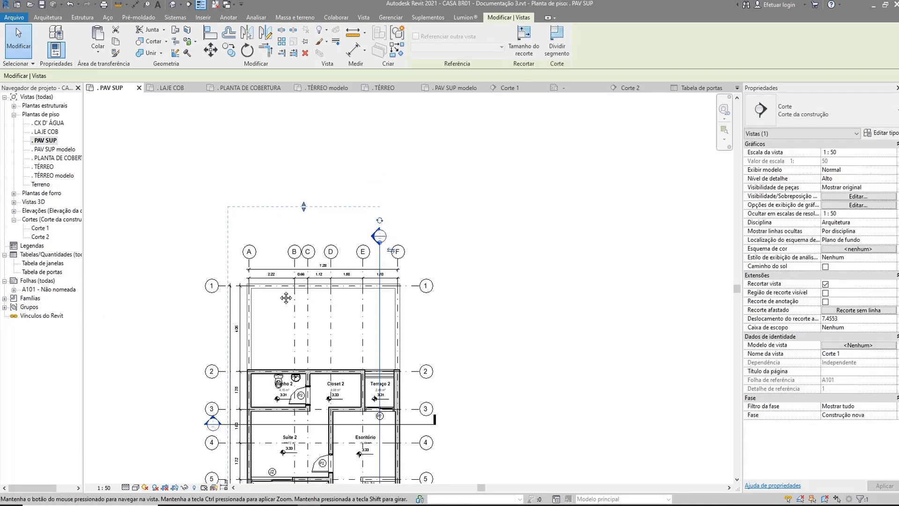
# Move the Corte 2 section head in PAV SUP outward so it sits just left of grid bubbles 3 and 4.
pyautogui.moveTo(286, 297); pyautogui.dragTo(329, 135, button='middle')
pyautogui.click(175, 241)
pyautogui.moveTo(256, 280); pyautogui.dragTo(254, 258, button='middle')
pyautogui.scroll(1, 254, 258)
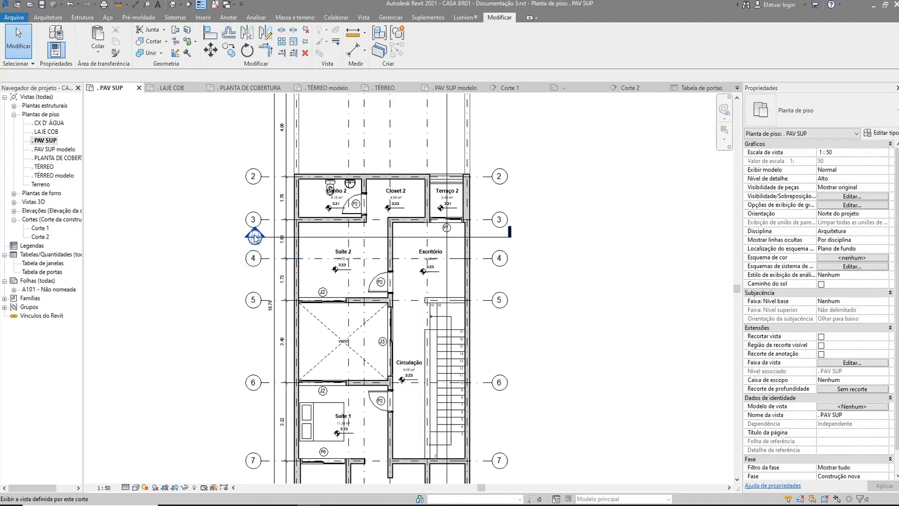
pyautogui.scroll(2, 255, 239)
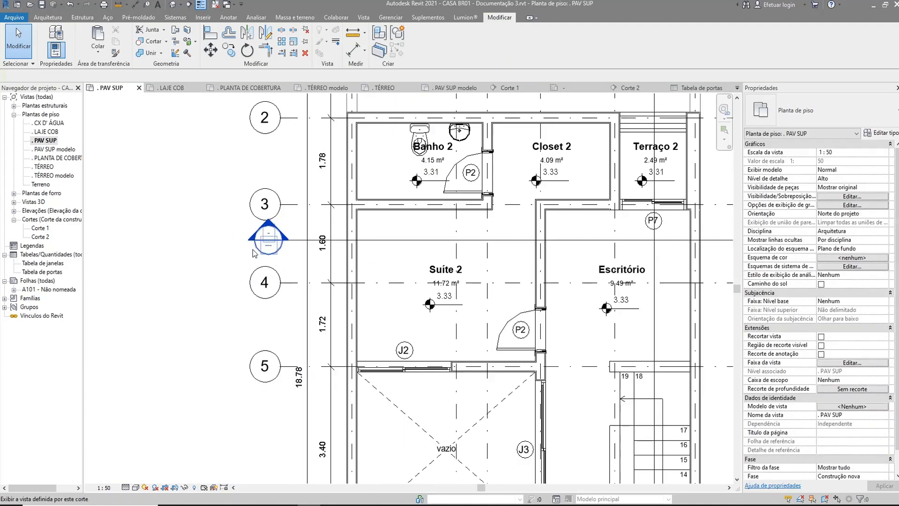
pyautogui.click(289, 244)
pyautogui.moveTo(275, 240); pyautogui.dragTo(252, 240)
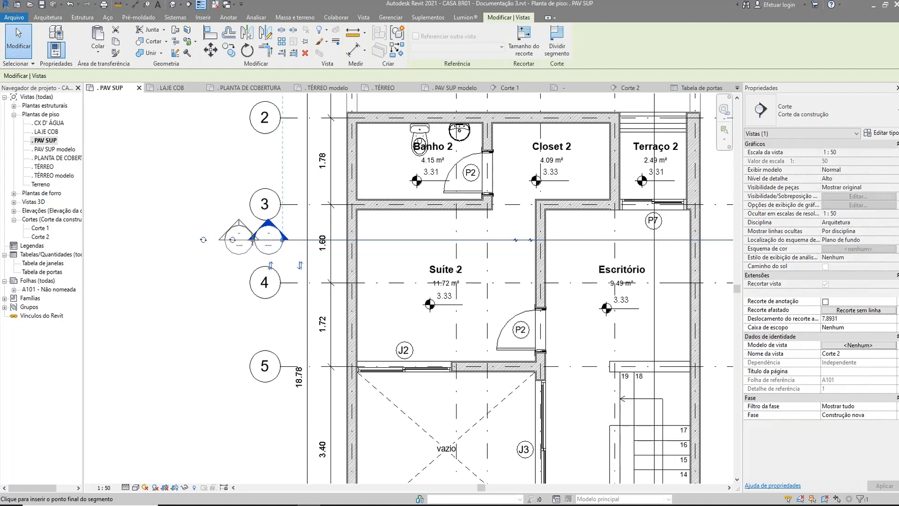
# Show a matching section head at the right end of the Corte 2 line in PAV SUP.
pyautogui.scroll(-2, 256, 239)
pyautogui.scroll(2, 568, 241)
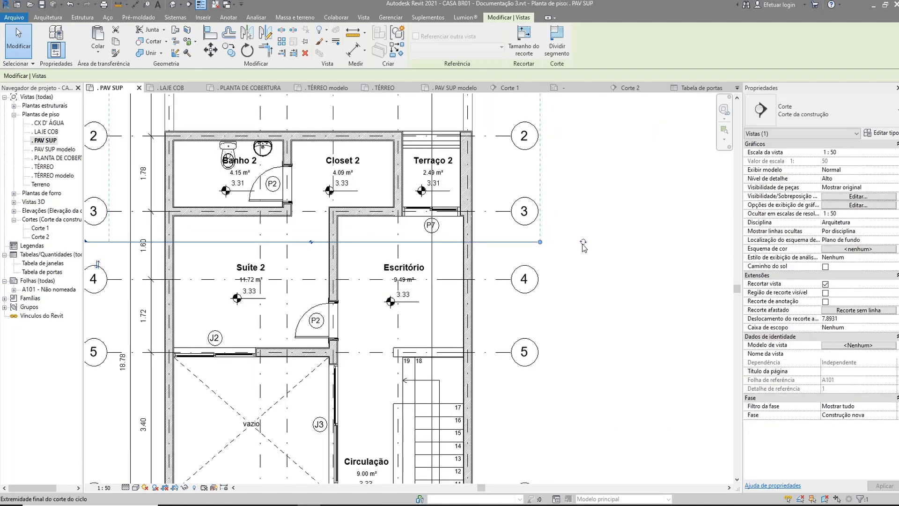
pyautogui.scroll(-2, 569, 249)
pyautogui.press('Escape')
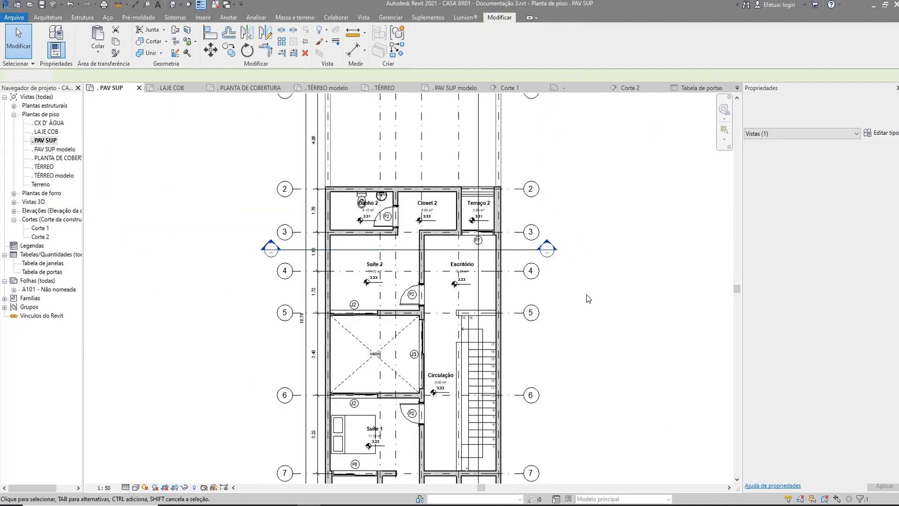
pyautogui.scroll(-2, 560, 234)
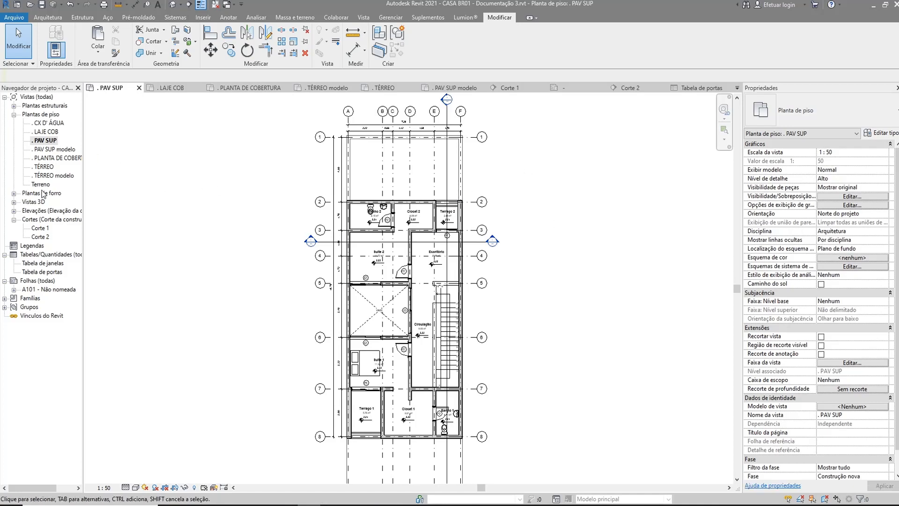
# Using the TÉRREO plan as reference, show the Corte 1 section head at its lower end in PAV SUP and move it just below the grid bubbles.
pyautogui.doubleClick(44, 166)
pyautogui.scroll(-2, 349, 196)
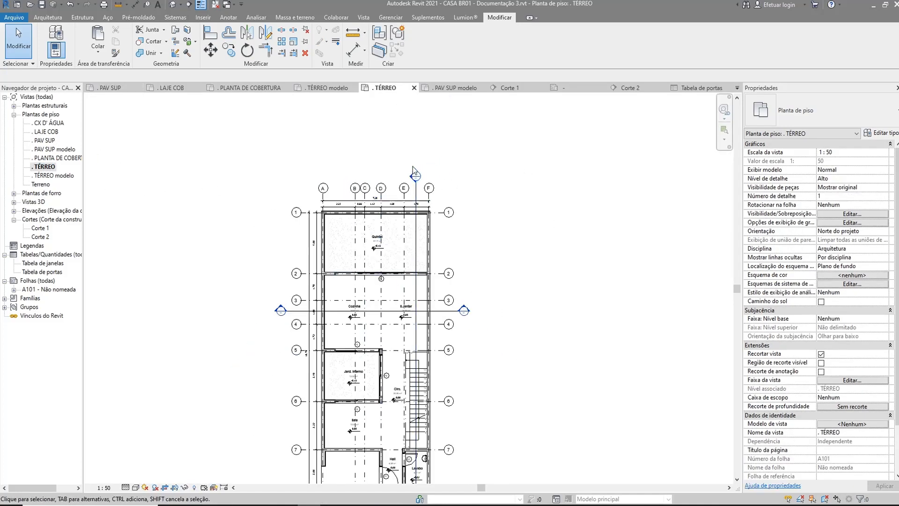
pyautogui.scroll(3, 414, 170)
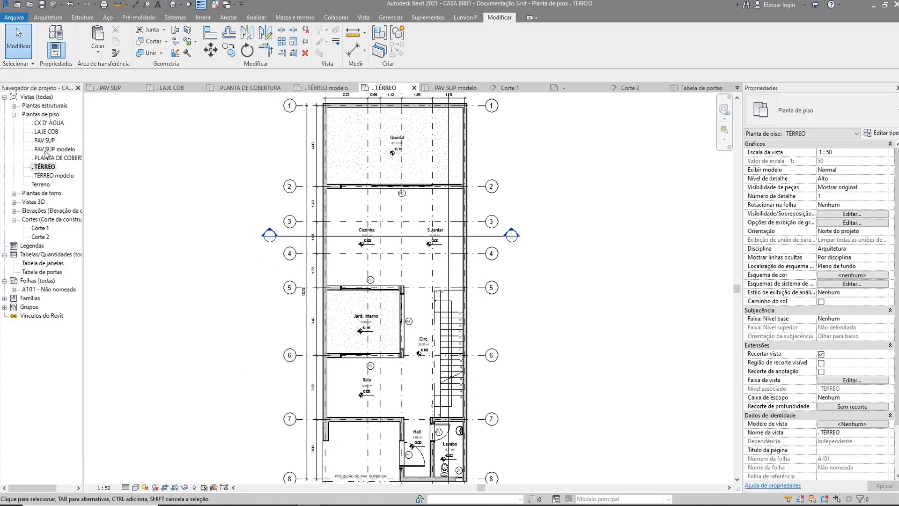
pyautogui.doubleClick(44, 140)
pyautogui.scroll(-2, 469, 341)
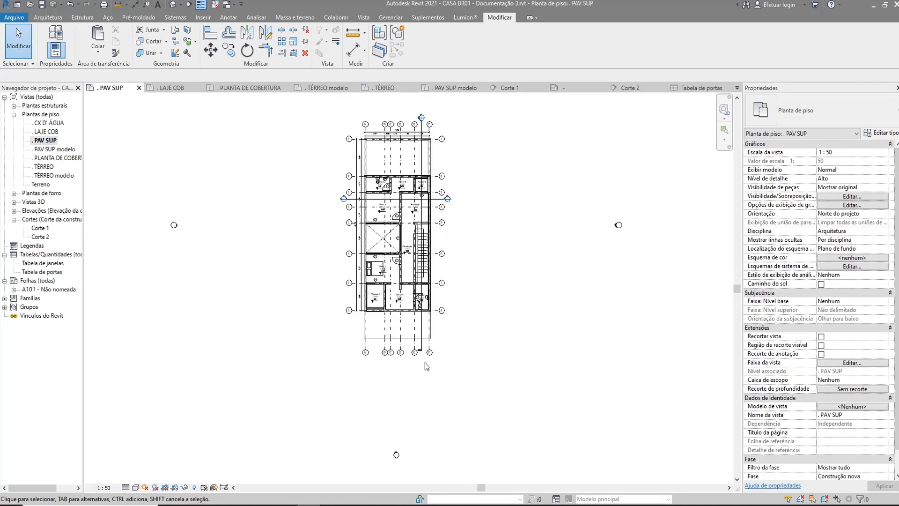
pyautogui.scroll(2, 425, 365)
pyautogui.click(419, 323)
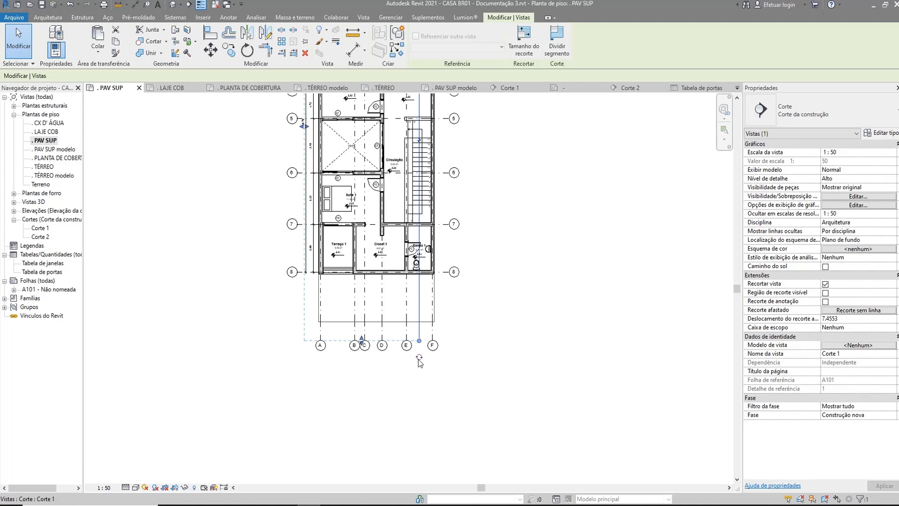
pyautogui.scroll(3, 419, 361)
pyautogui.press('s')
pyautogui.press('d')
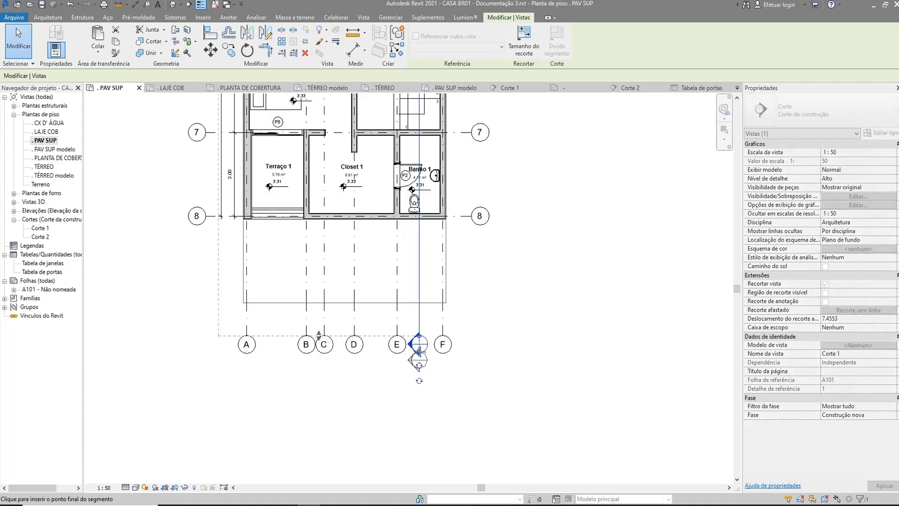
pyautogui.press('Escape')
pyautogui.press('Escape')
pyautogui.scroll(-6, 512, 355)
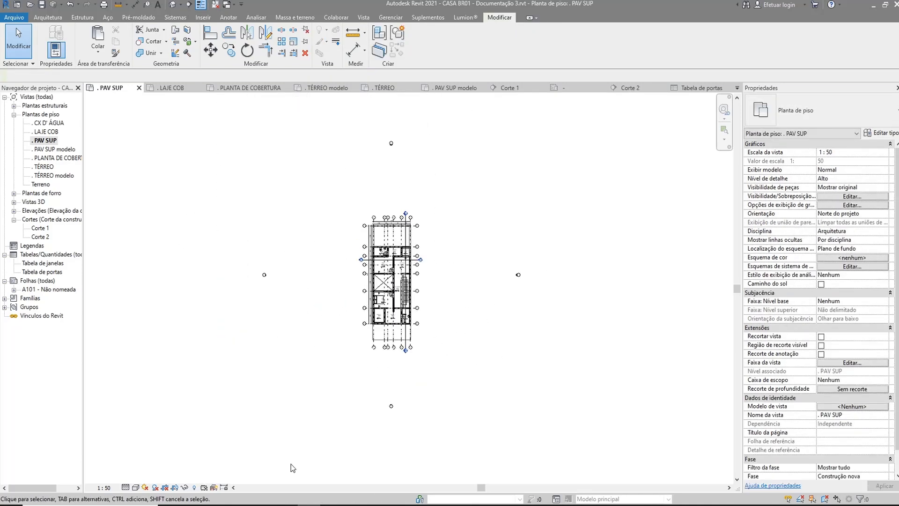
# Show the crop region in PAV SUP and pull its four edges in close around the plan.
pyautogui.click(174, 488)
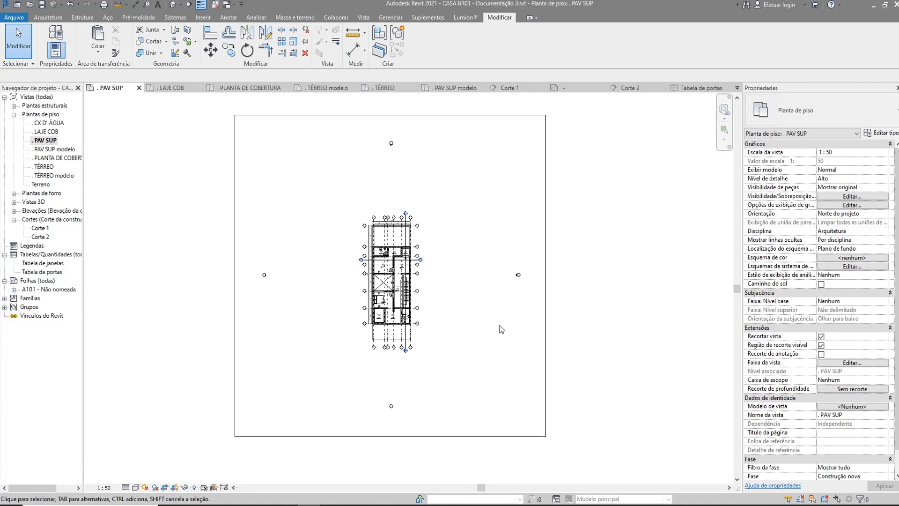
pyautogui.click(480, 115)
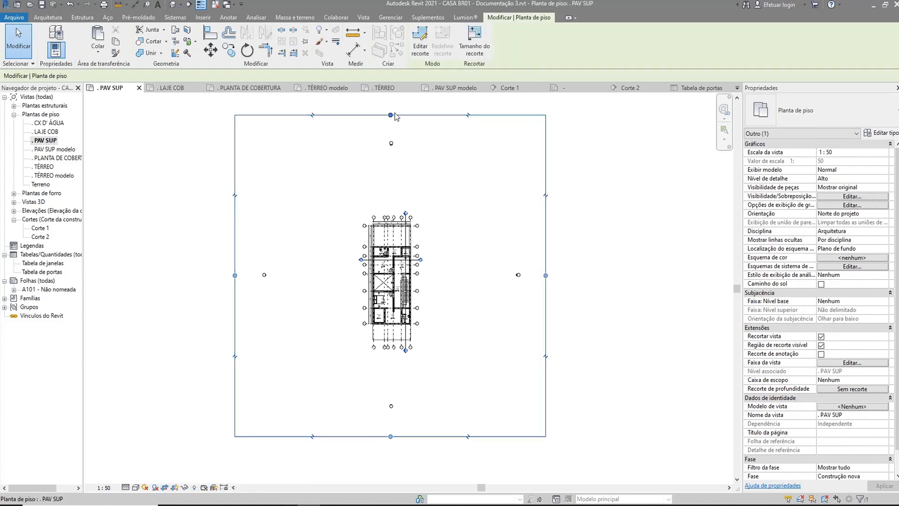
pyautogui.moveTo(391, 115); pyautogui.dragTo(388, 209)
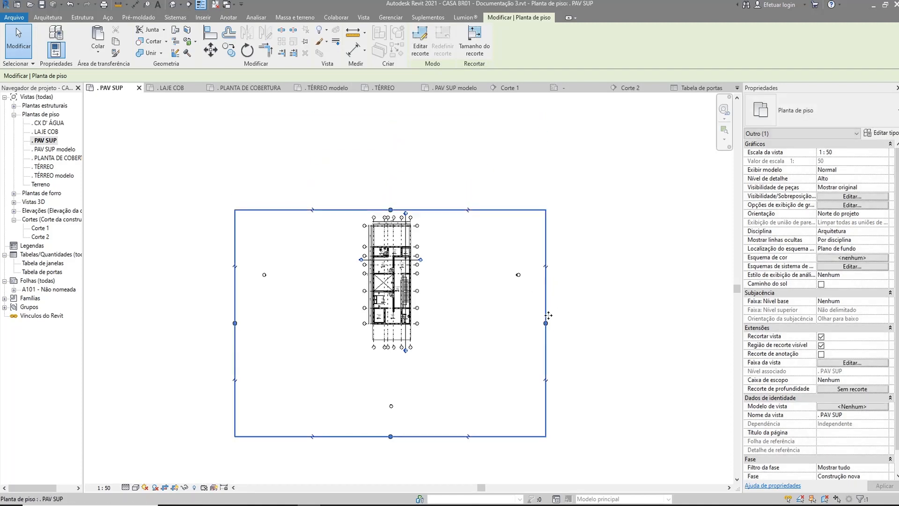
pyautogui.moveTo(544, 322); pyautogui.dragTo(422, 312)
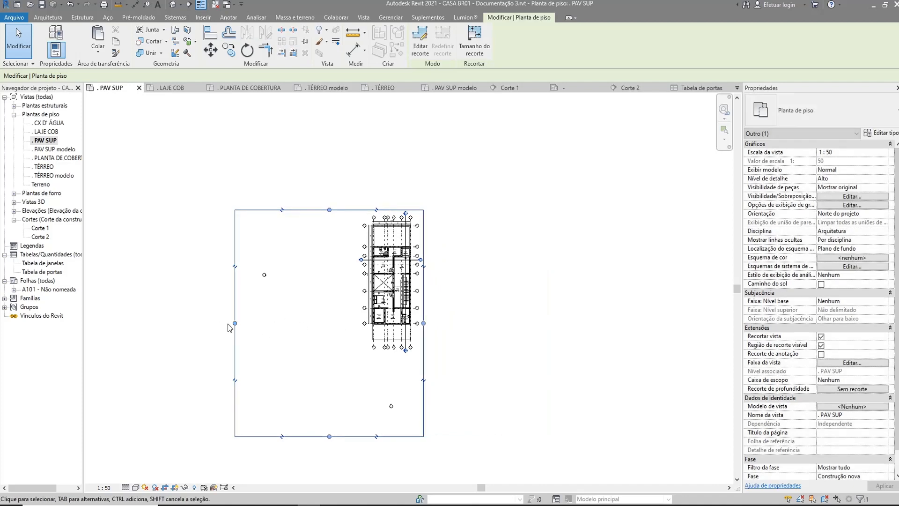
pyautogui.moveTo(235, 323); pyautogui.dragTo(357, 322)
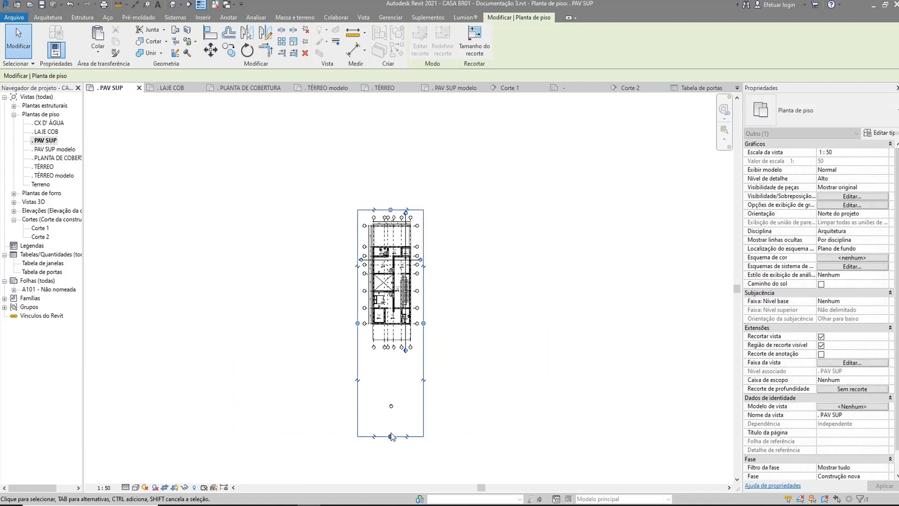
pyautogui.moveTo(391, 436); pyautogui.dragTo(404, 351)
# Fine-tune the lower and right crop edges in PAV SUP so they sit just outside the section heads.
pyautogui.scroll(8, 405, 351)
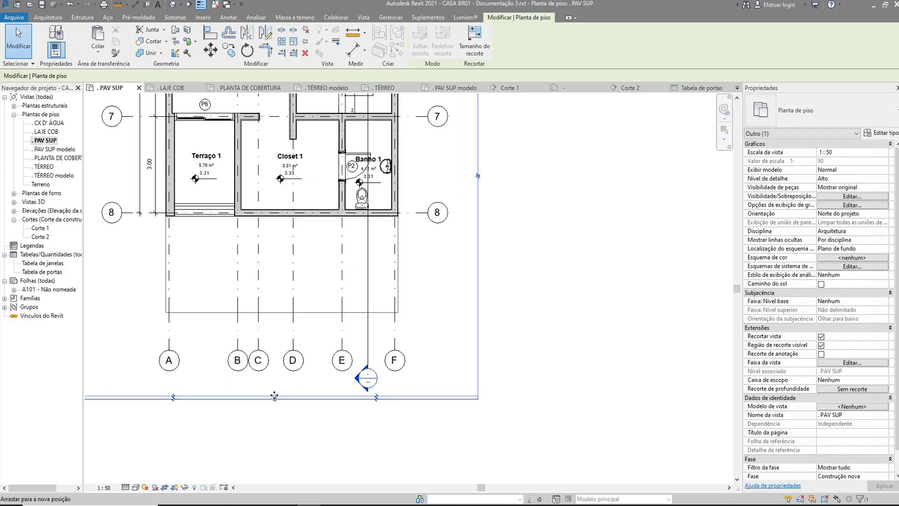
pyautogui.moveTo(274, 395); pyautogui.dragTo(274, 395)
pyautogui.moveTo(332, 393); pyautogui.dragTo(333, 393)
pyautogui.scroll(-3, 440, 328)
pyautogui.moveTo(483, 311); pyautogui.dragTo(480, 461, button='middle')
pyautogui.scroll(4, 473, 155)
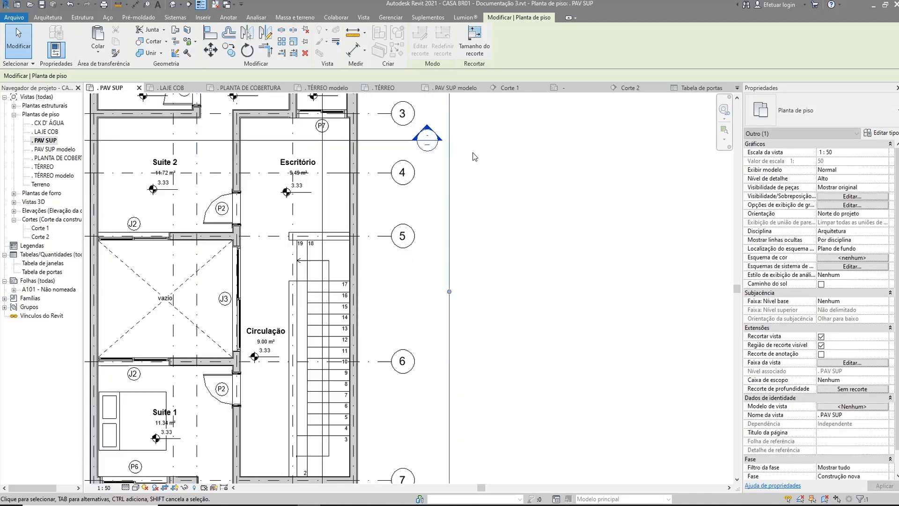
pyautogui.moveTo(448, 292); pyautogui.dragTo(444, 291)
# Fine-tune the left and upper crop edges in PAV SUP so they sit just outside the section heads.
pyautogui.scroll(-2, 275, 250)
pyautogui.moveTo(275, 251); pyautogui.dragTo(529, 304, button='middle')
pyautogui.scroll(3, 301, 220)
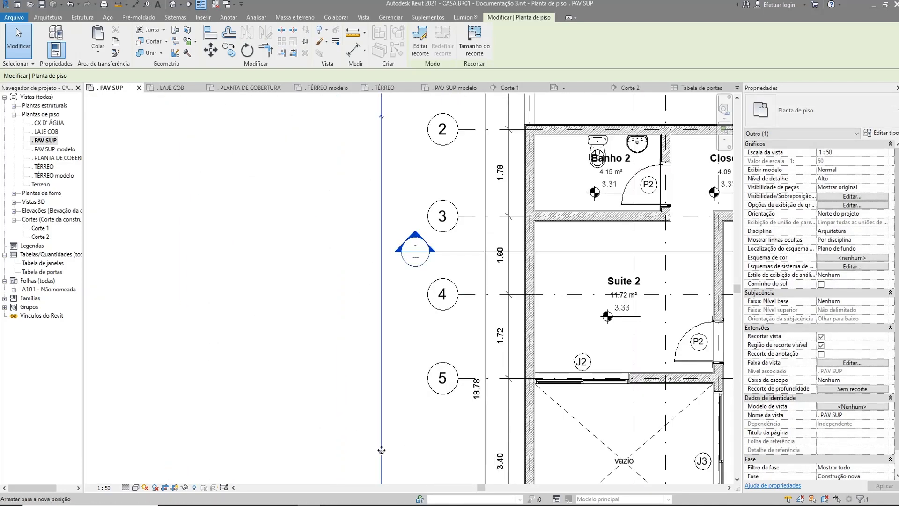
pyautogui.moveTo(382, 452)
pyautogui.mouseDown()
pyautogui.moveTo(391, 450)
pyautogui.moveTo(389, 436)
pyautogui.mouseUp()
pyautogui.scroll(-5, 389, 437)
pyautogui.scroll(4, 464, 211)
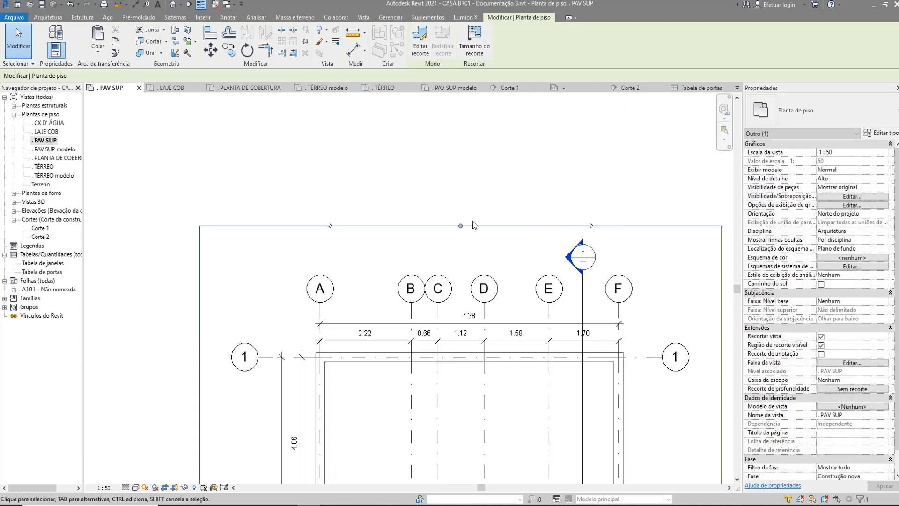
pyautogui.scroll(1, 460, 226)
pyautogui.moveTo(460, 226); pyautogui.dragTo(460, 238)
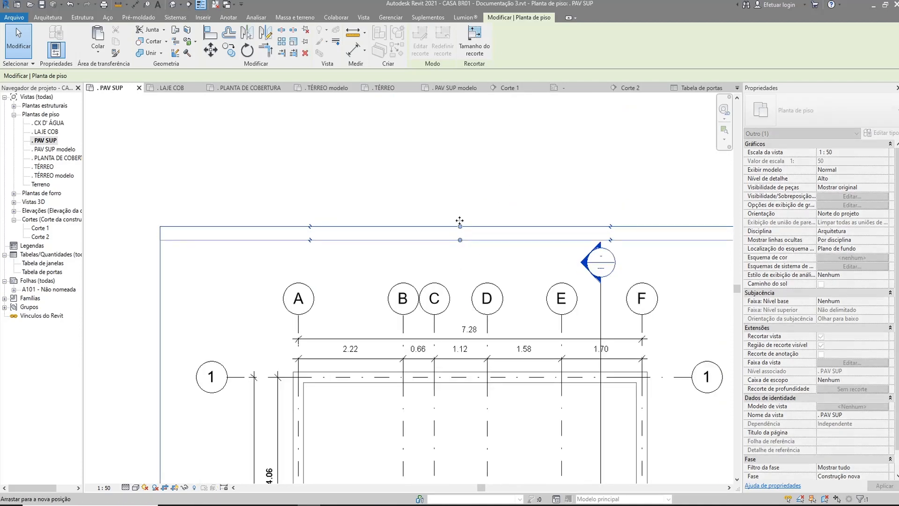
pyautogui.scroll(-4, 463, 150)
pyautogui.click(462, 148)
pyautogui.scroll(-2, 487, 189)
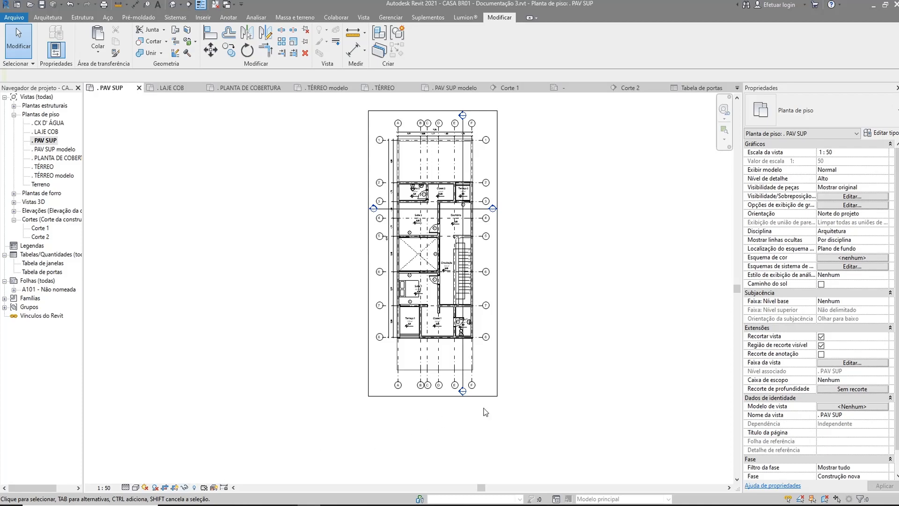
# Hide the crop region boundary in the PAV SUP plan while keeping the view cropped.
pyautogui.scroll(-3, 255, 323)
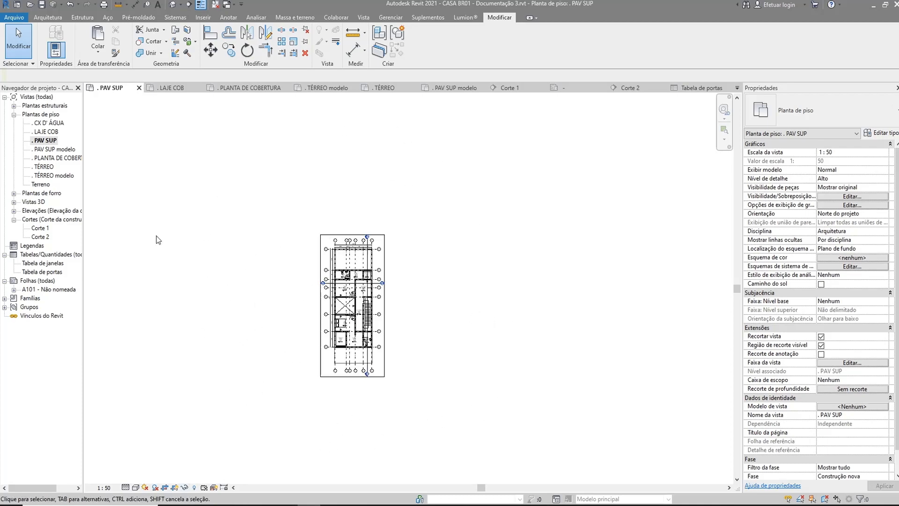
pyautogui.scroll(-1, 171, 482)
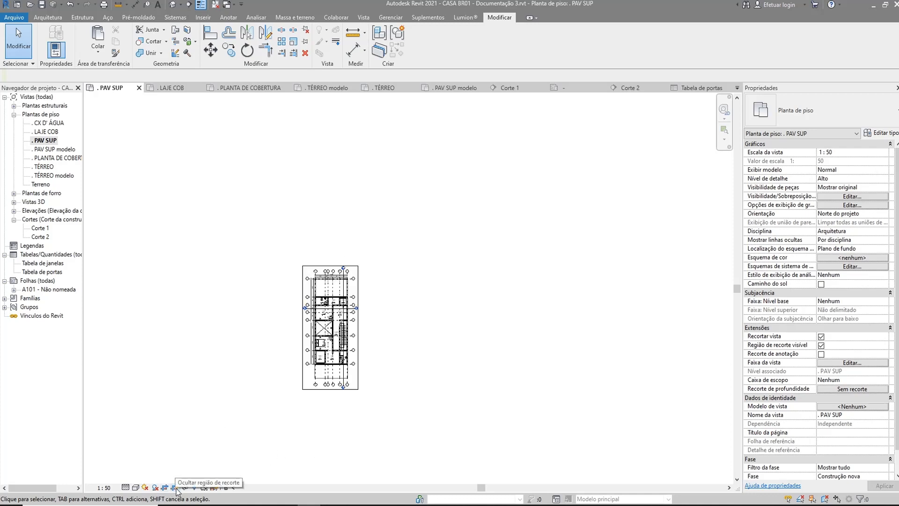
pyautogui.click(174, 488)
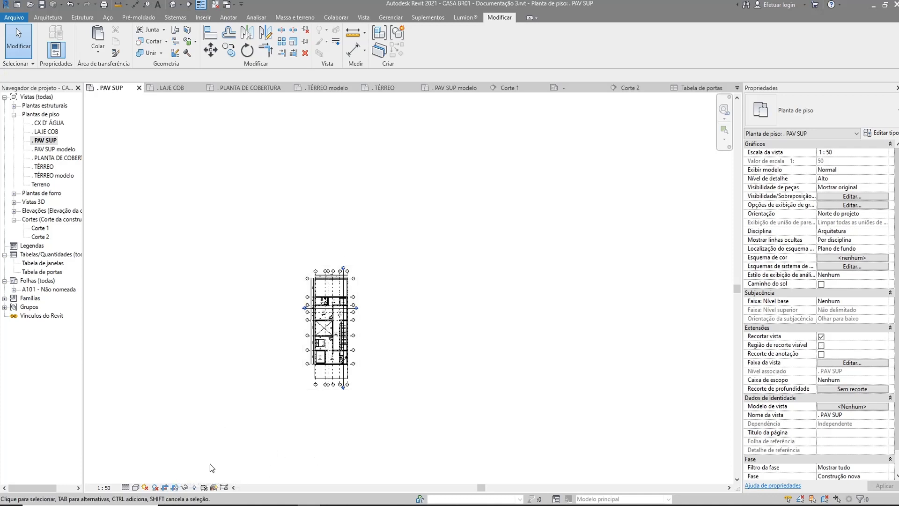
# Open sheet A101 and place the PAV SUP plan on it to the right of the TÉRREO plan.
pyautogui.doubleClick(57, 290)
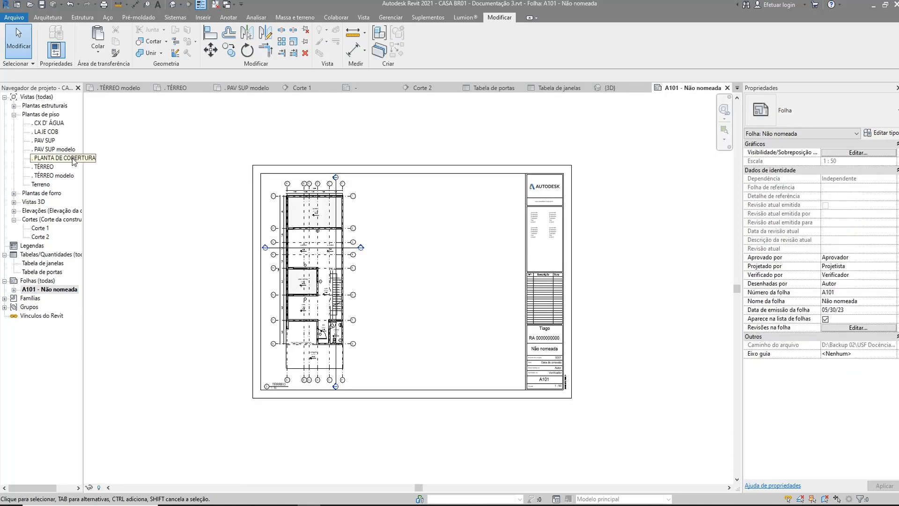
pyautogui.click(45, 142)
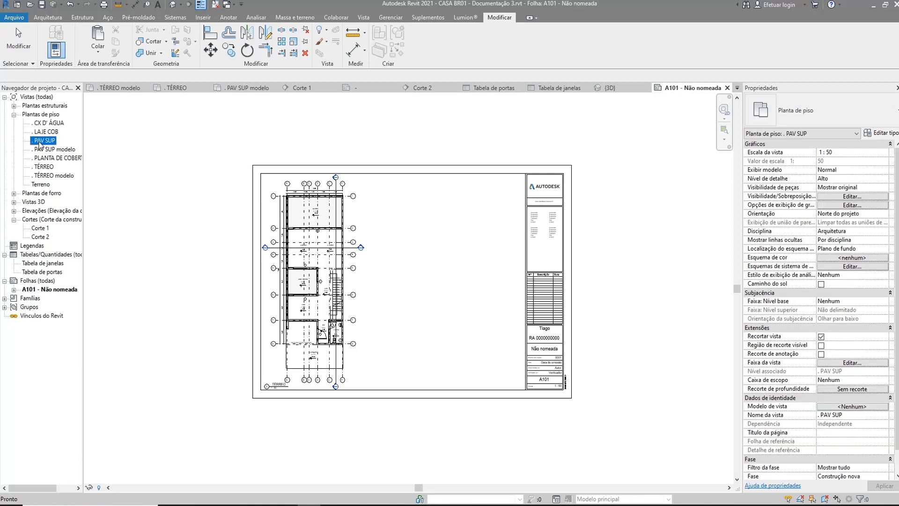
pyautogui.moveTo(426, 312); pyautogui.dragTo(414, 302)
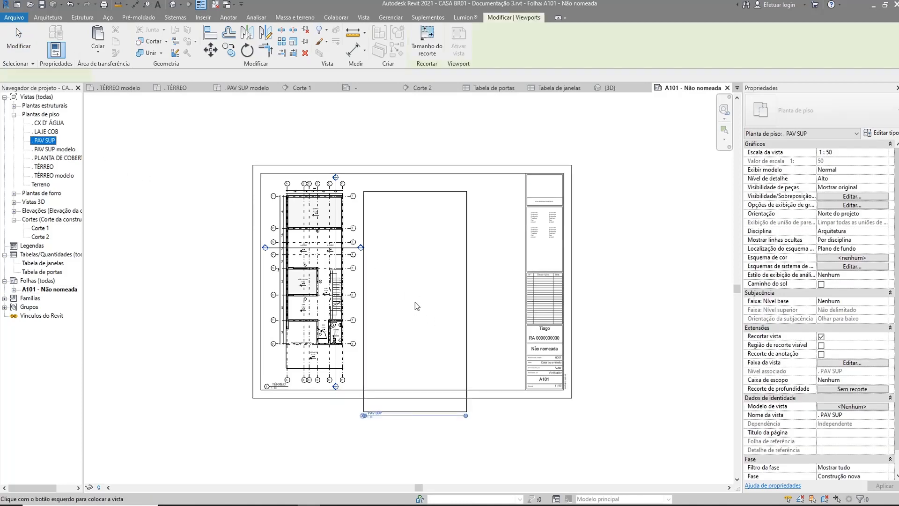
pyautogui.click(424, 277)
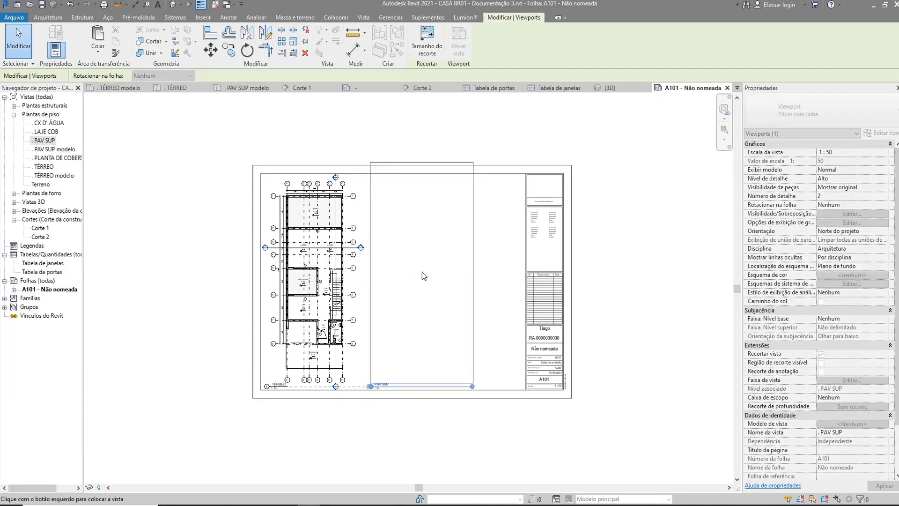
pyautogui.click(25, 49)
# Nudge the PAV SUP viewport down until its grid bubbles are roughly level with those of TÉRREO.
pyautogui.scroll(3, 418, 405)
pyautogui.click(397, 376)
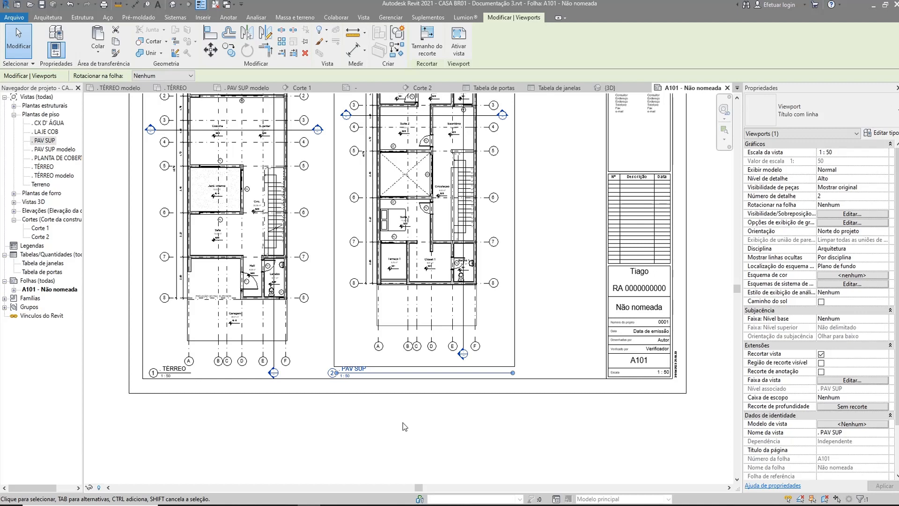
pyautogui.press('Down')
pyautogui.press('Down')
pyautogui.press('Down')
pyautogui.press('Down')
pyautogui.press('Down')
pyautogui.press('Down')
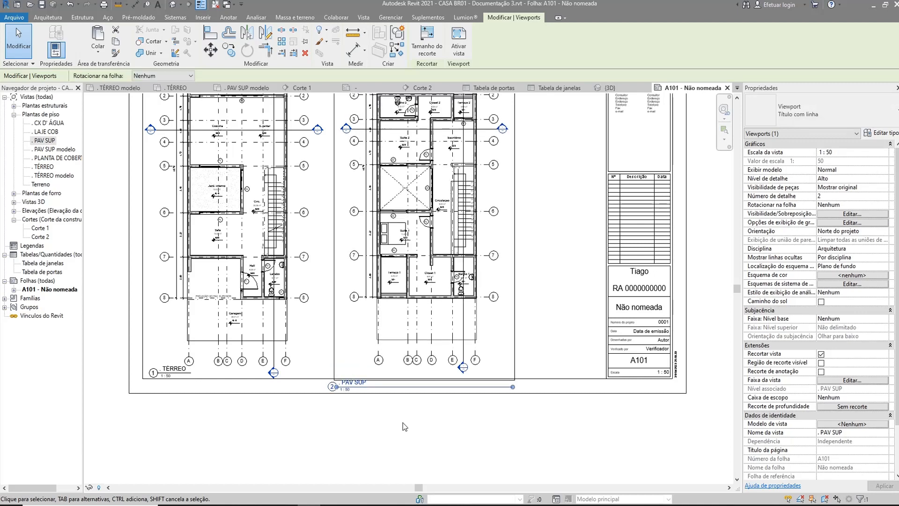
# Move the PAV SUP viewport left over the right edge of TÉRREO to compare their grid 8 lines.
pyautogui.moveTo(317, 300); pyautogui.dragTo(308, 302)
pyautogui.scroll(5, 340, 320)
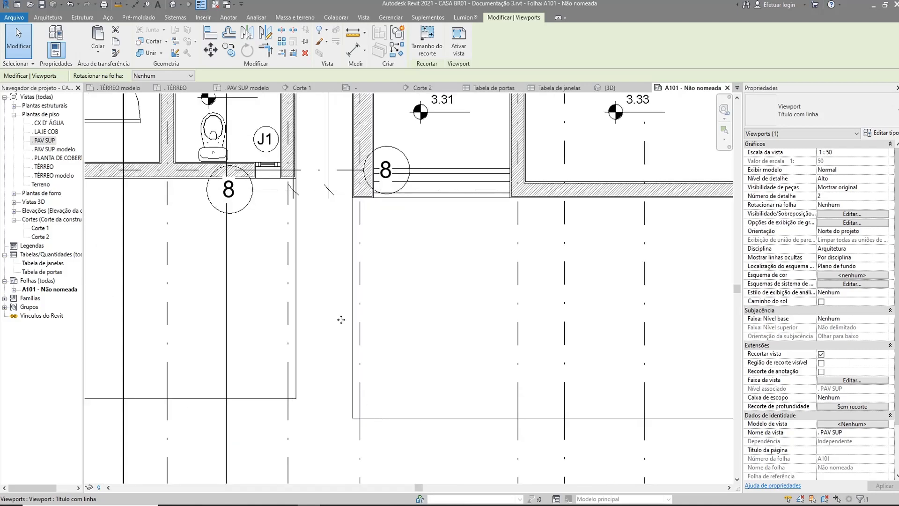
pyautogui.scroll(-5, 346, 305)
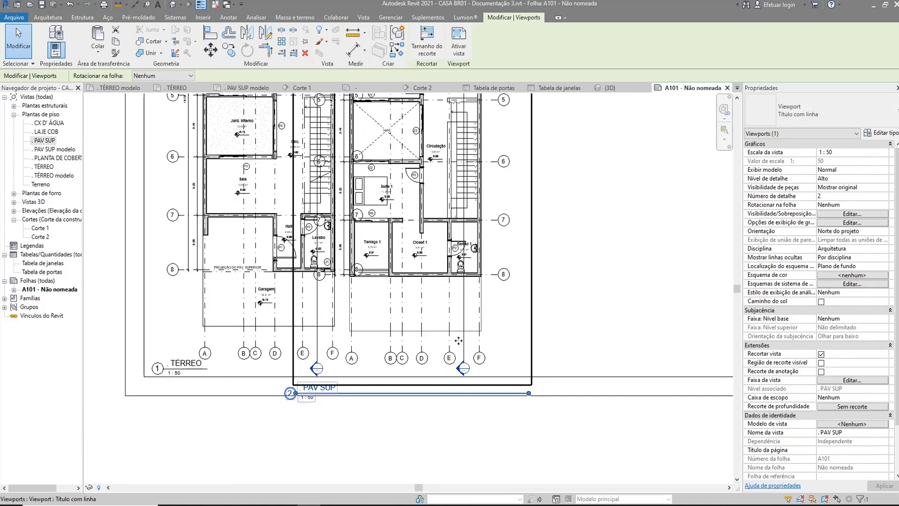
pyautogui.press('Escape')
pyautogui.click(210, 31)
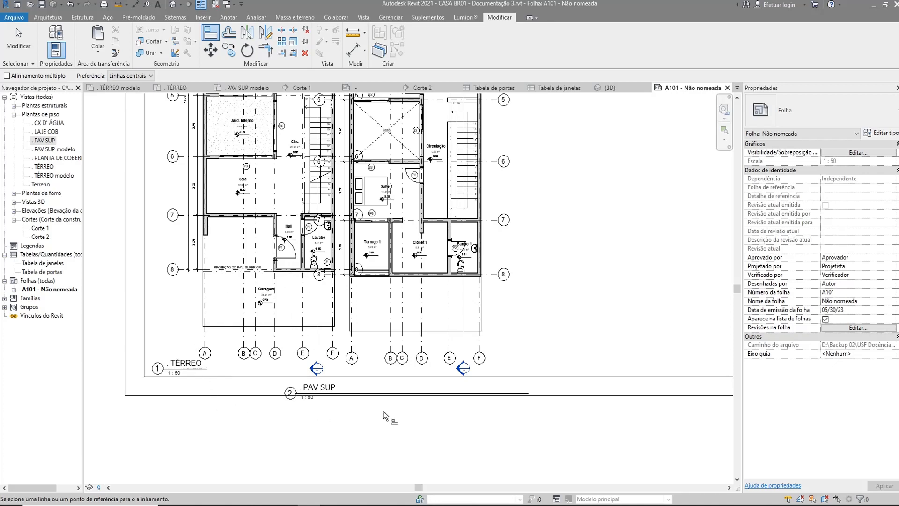
pyautogui.press('Escape')
# Raise the PAV SUP viewport slightly so its grid 8 line nearly meets the TÉRREO grid 8 line.
pyautogui.click(379, 266)
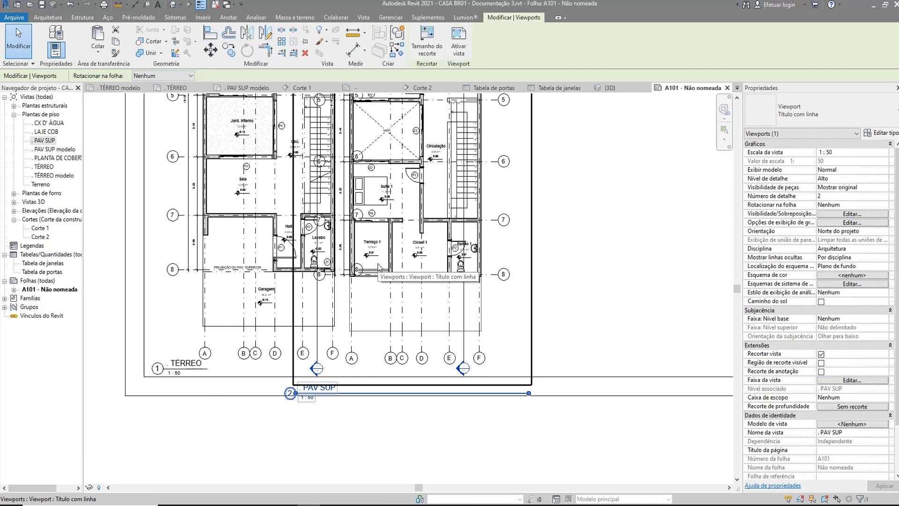
pyautogui.moveTo(378, 267); pyautogui.dragTo(377, 264)
pyautogui.scroll(6, 396, 414)
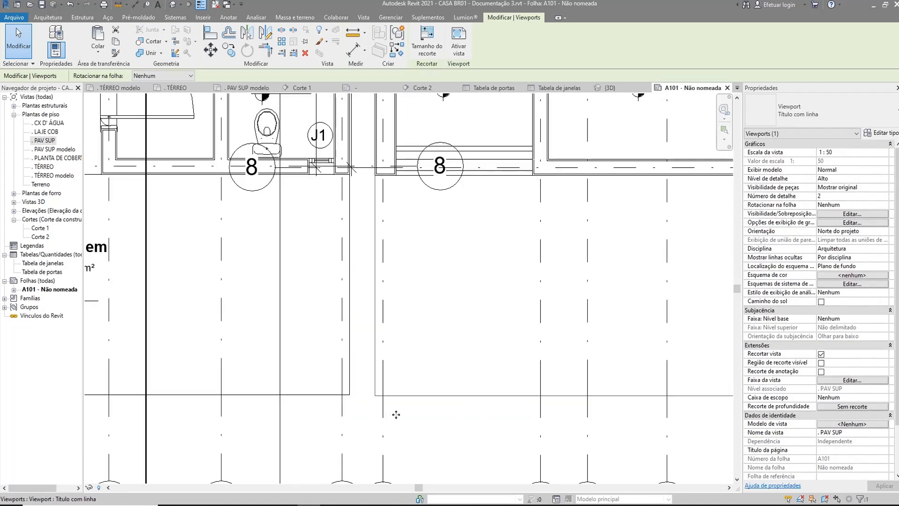
pyautogui.scroll(-4, 389, 411)
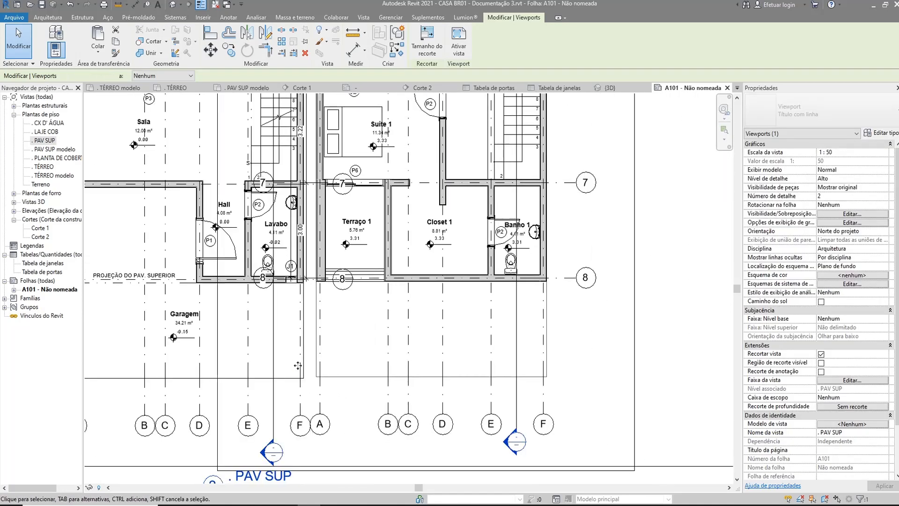
# Nudge the PAV SUP viewport right until its left grid bubbles 7 and 8 overlap the right bubbles of TÉRREO.
pyautogui.press('Right')
pyautogui.press('Right')
pyautogui.press('Right')
pyautogui.press('Right')
pyautogui.press('Right')
pyautogui.press('Right')
pyautogui.press('Right')
pyautogui.press('Right')
pyautogui.press('Right')
pyautogui.press('Right')
pyautogui.press('Right')
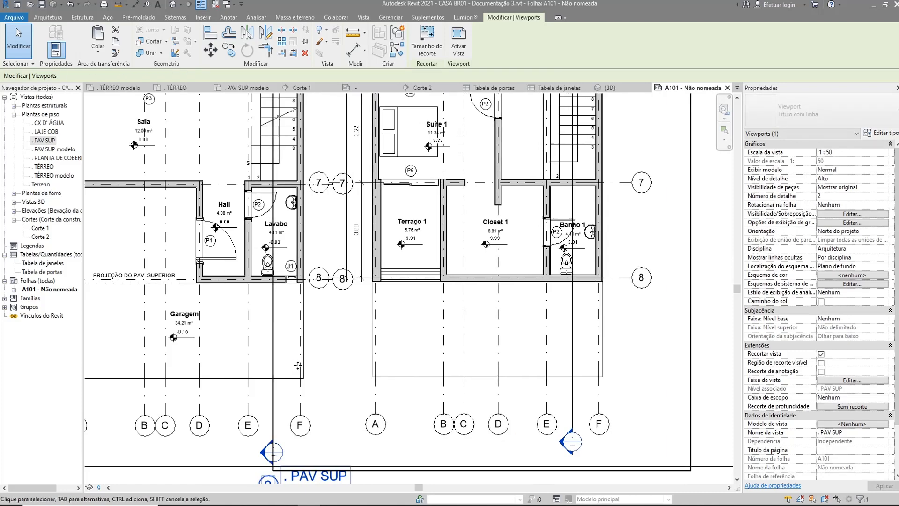
pyautogui.press('Right')
pyautogui.press('Right')
pyautogui.press('Right')
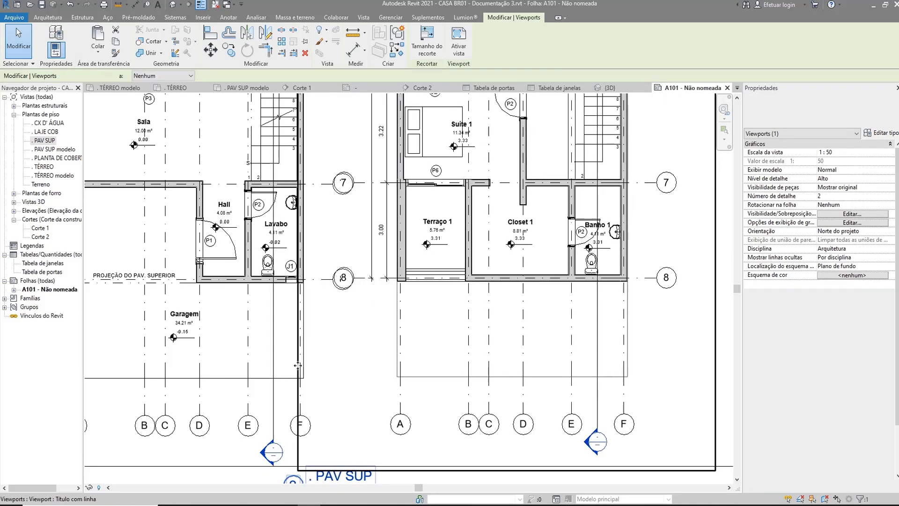
# Fine-adjust the PAV SUP viewport so its grid 8 bubble coincides with the TÉRREO grid 8 bubble.
pyautogui.press('Down')
pyautogui.scroll(5, 319, 269)
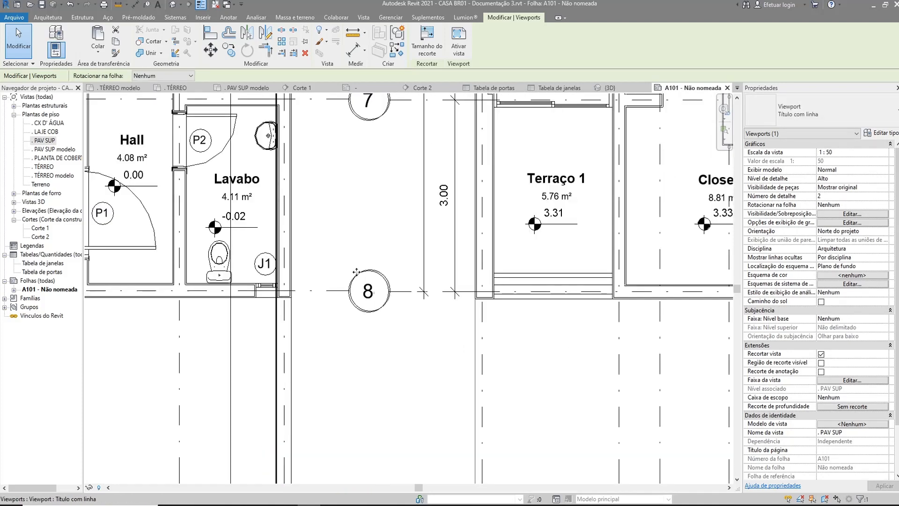
pyautogui.press('Right')
pyautogui.press('Up')
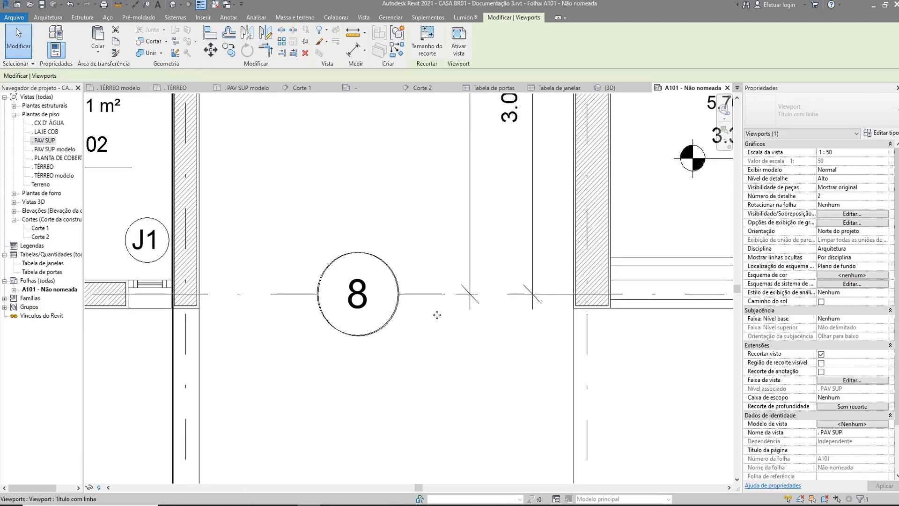
pyautogui.scroll(-7, 359, 315)
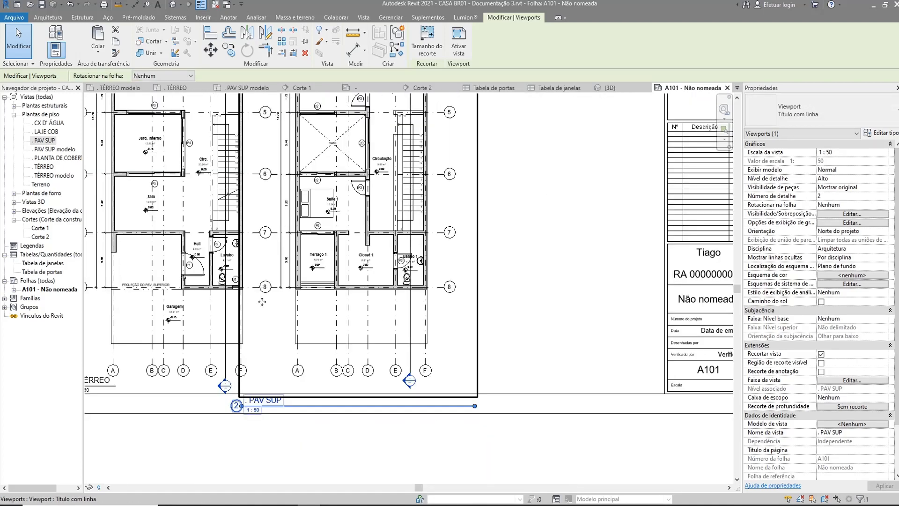
# Shift the PAV SUP viewport horizontally to the right until its left grid bubbles stand clear of the TÉRREO bubbles.
pyautogui.press('Right')
pyautogui.press('Right')
pyautogui.press('Right')
pyautogui.press('Right')
pyautogui.press('Right')
pyautogui.press('Right')
pyautogui.press('Right')
pyautogui.press('Right')
pyautogui.press('Right')
pyautogui.press('Right')
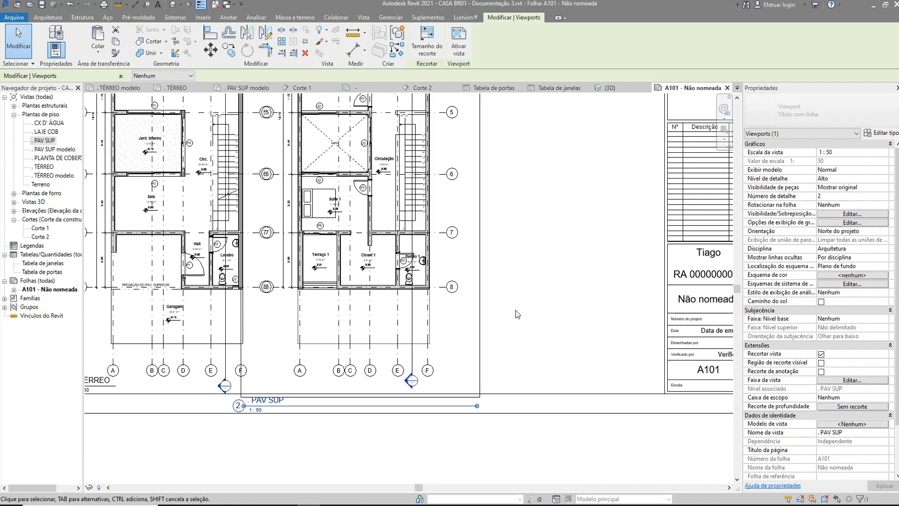
pyautogui.press('Right')
pyautogui.press('Right')
pyautogui.press('Right')
pyautogui.press('Right')
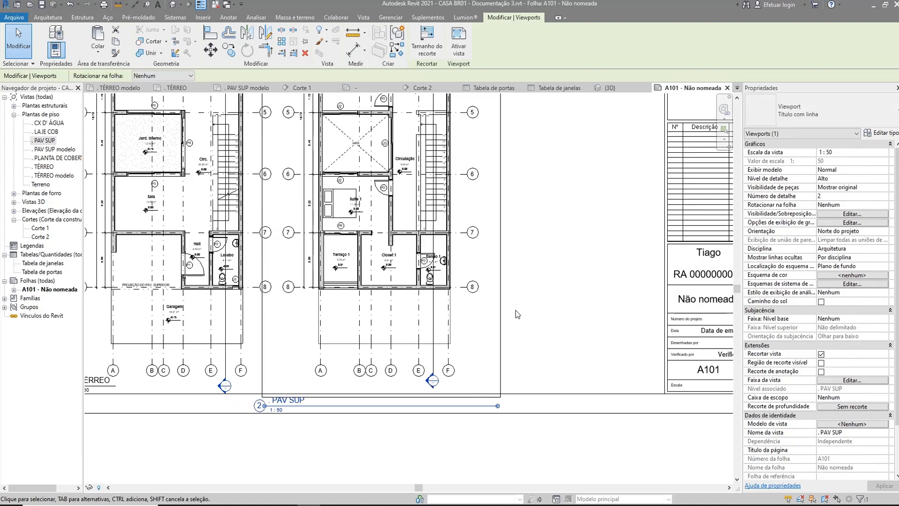
pyautogui.press('Right')
pyautogui.press('Right')
pyautogui.press('Right')
pyautogui.press('Right')
pyautogui.press('Right')
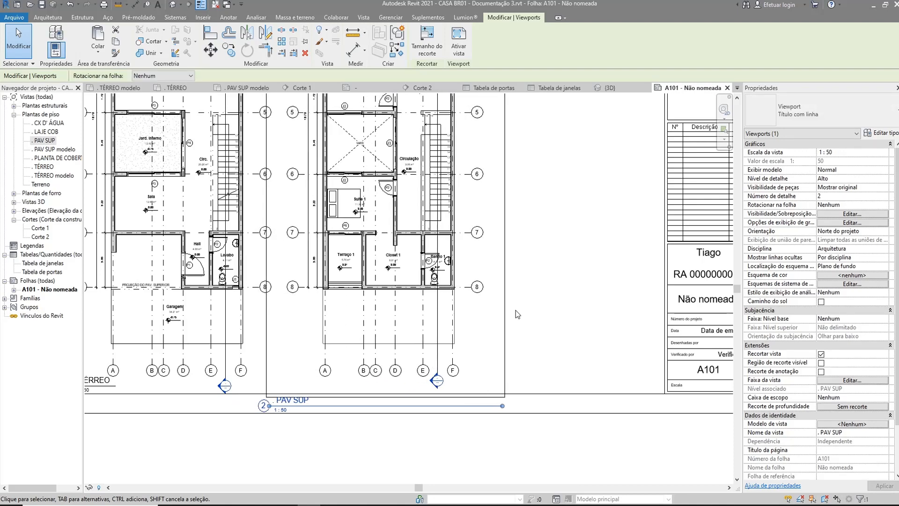
pyautogui.scroll(-4, 515, 310)
pyautogui.scroll(2, 515, 309)
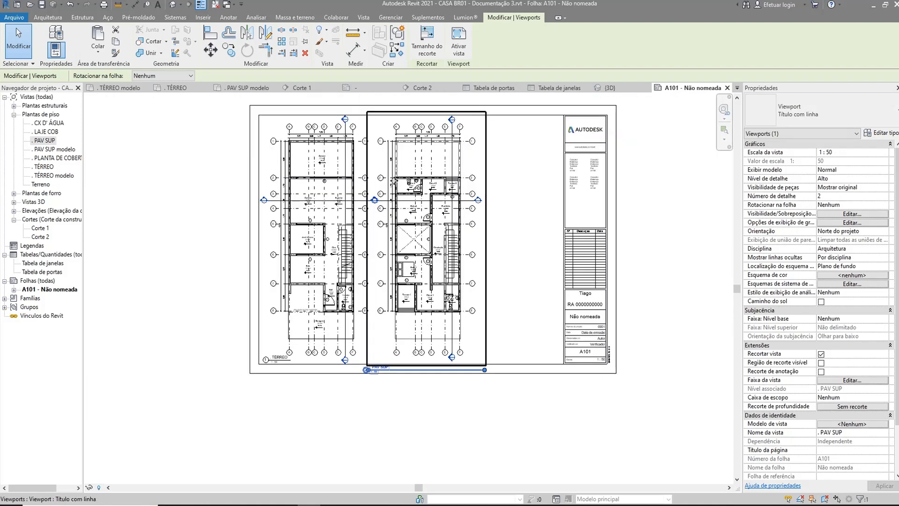
# Space the PAV SUP viewport farther right until its left section marker clears TÉRREO's right section marker.
pyautogui.press('Right')
pyautogui.press('Right')
pyautogui.press('Right')
pyautogui.press('Right')
pyautogui.press('Right')
pyautogui.press('Right')
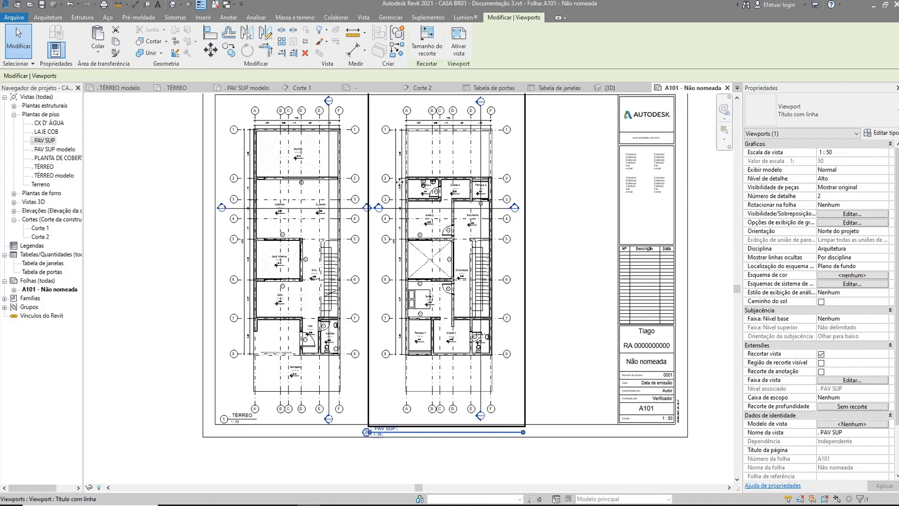
pyautogui.press('Right')
pyautogui.press('Right')
pyautogui.press('Right')
pyautogui.press('Right')
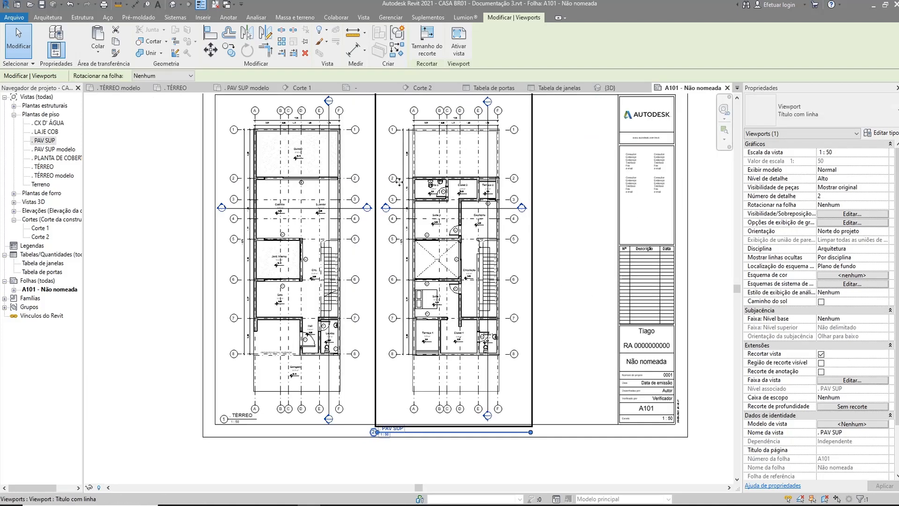
pyautogui.click(391, 460)
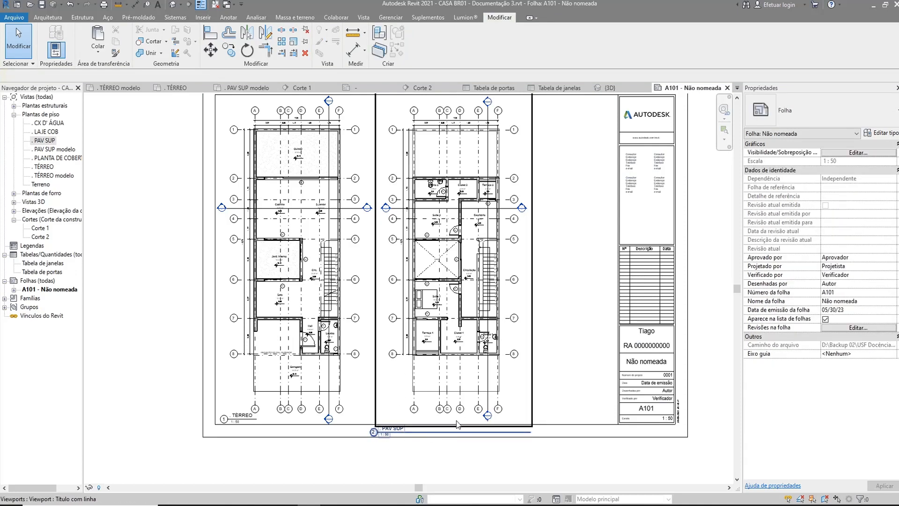
# Move the PAV SUP view title up inside the sheet border, level with the TÉRREO title.
pyautogui.scroll(3, 389, 460)
pyautogui.scroll(1, 383, 459)
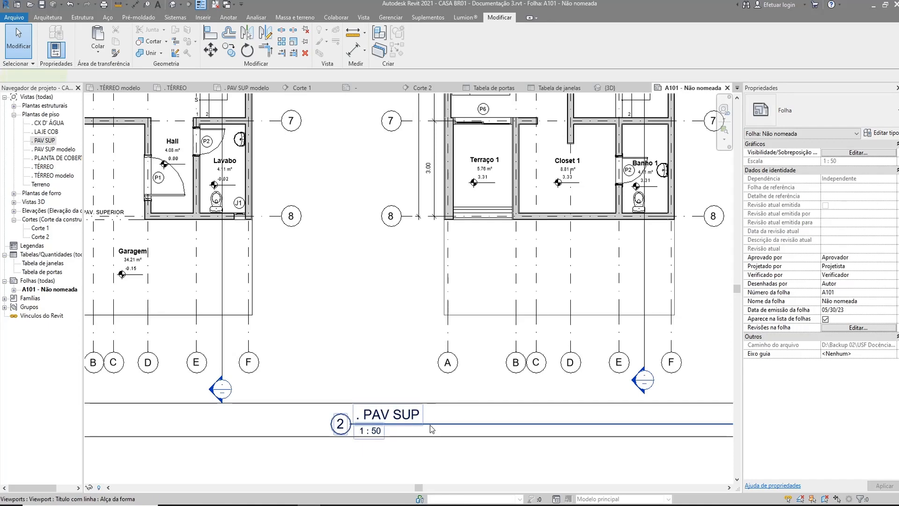
pyautogui.moveTo(430, 425); pyautogui.dragTo(429, 382)
pyautogui.scroll(-3, 428, 382)
pyautogui.scroll(3, 296, 399)
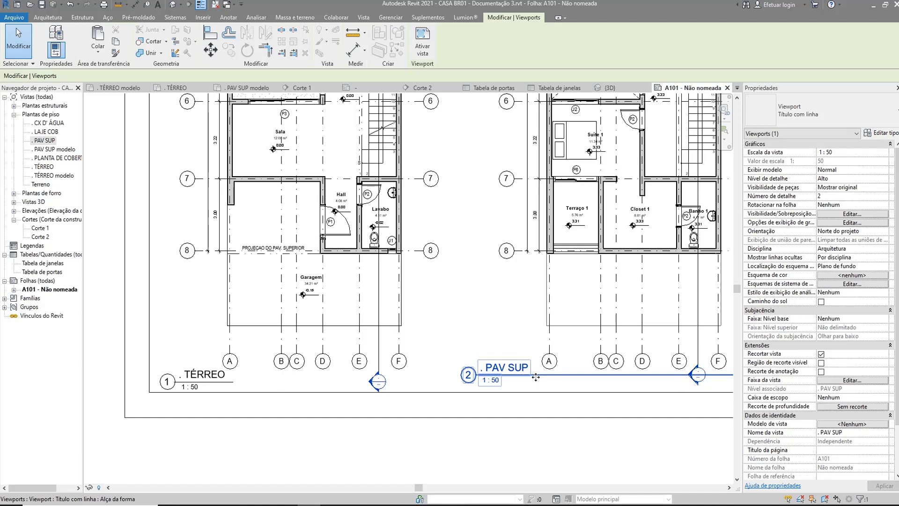
pyautogui.moveTo(534, 374); pyautogui.dragTo(538, 381)
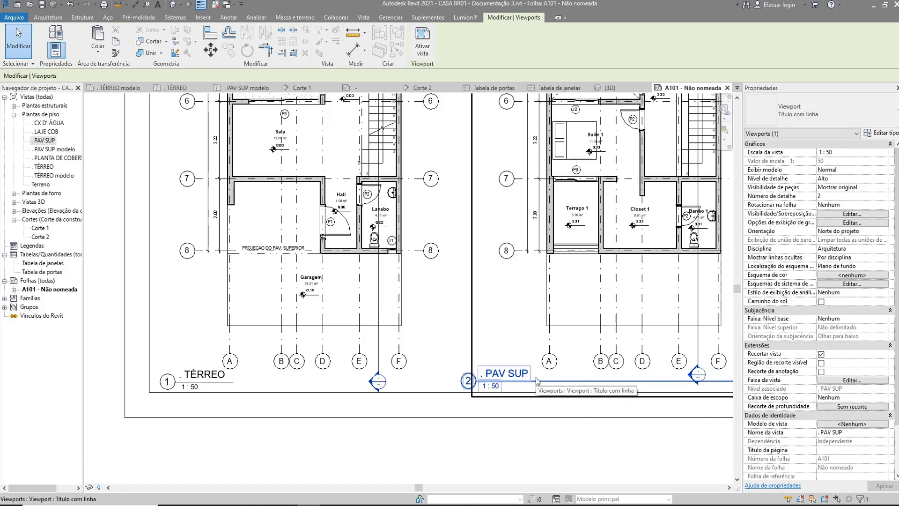
pyautogui.click(530, 443)
# Shorten the PAV SUP title line so it ends just past the title text.
pyautogui.scroll(-3, 510, 421)
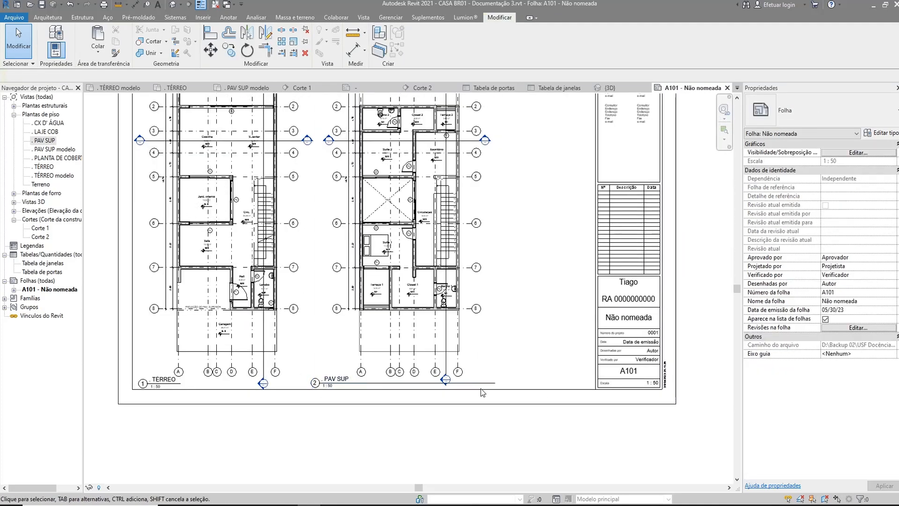
pyautogui.click(489, 365)
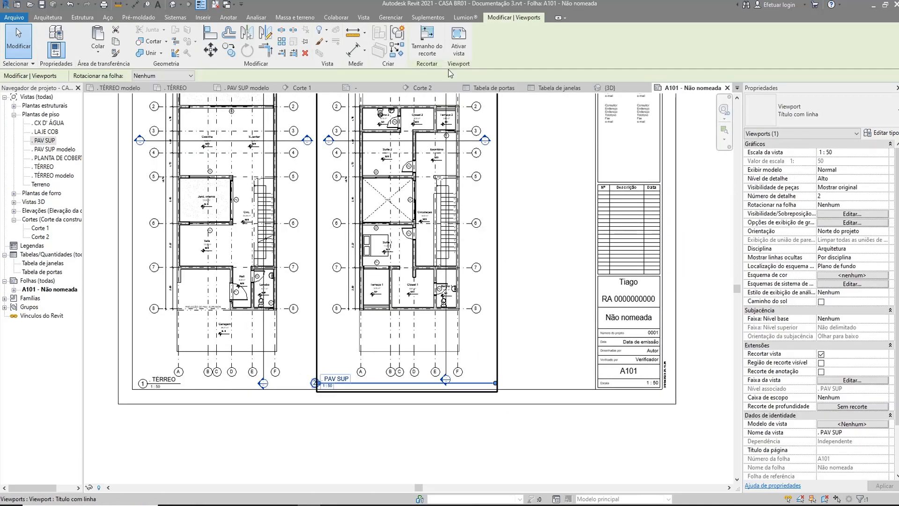
pyautogui.scroll(2, 456, 366)
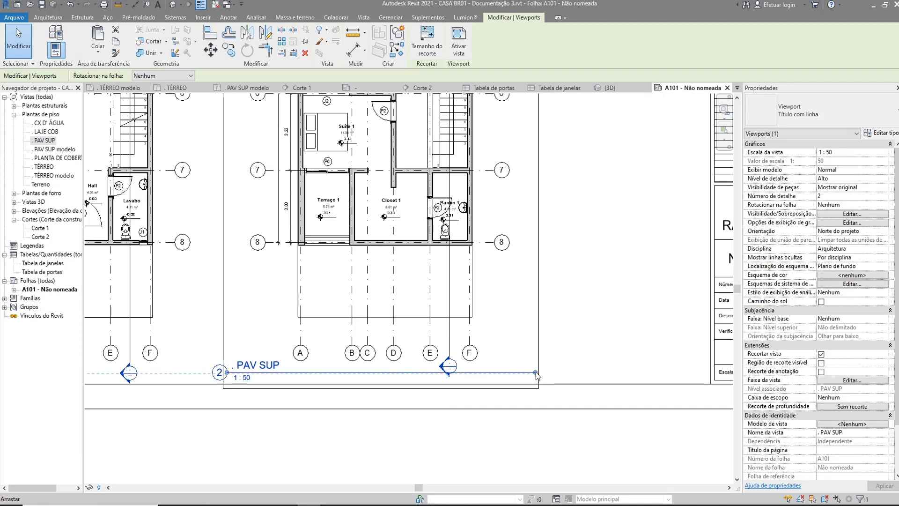
pyautogui.moveTo(527, 374); pyautogui.dragTo(288, 374)
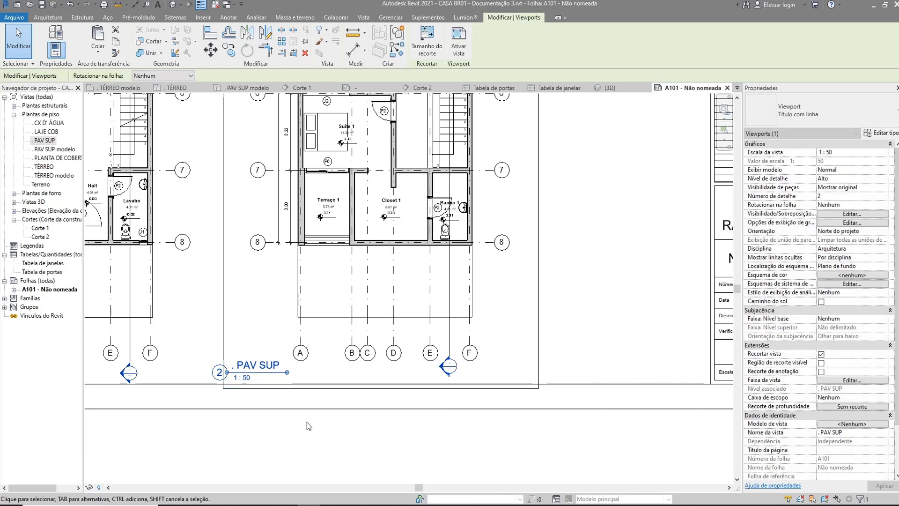
pyautogui.click(307, 422)
# Examine the PAV SUP and PAV SUP modelo view properties, the PAV SUP plan, and sheet A101's title block.
pyautogui.scroll(4, 248, 374)
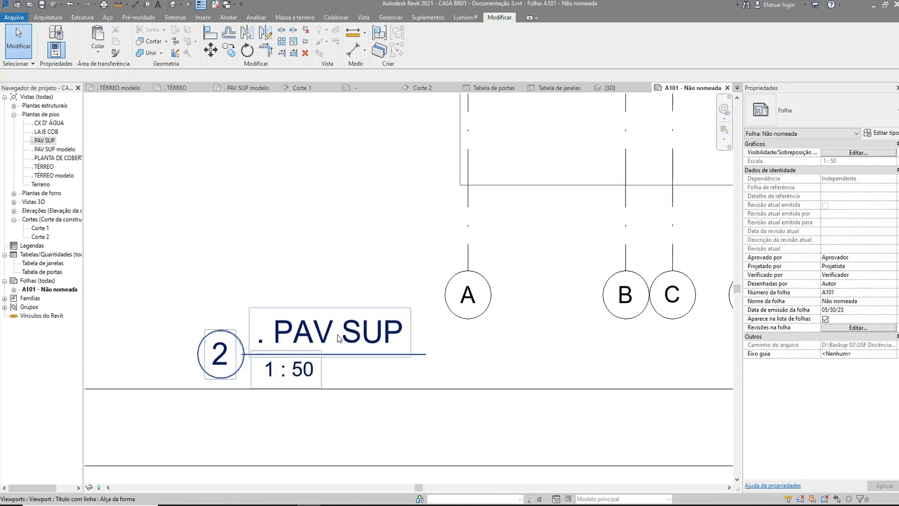
pyautogui.click(57, 149)
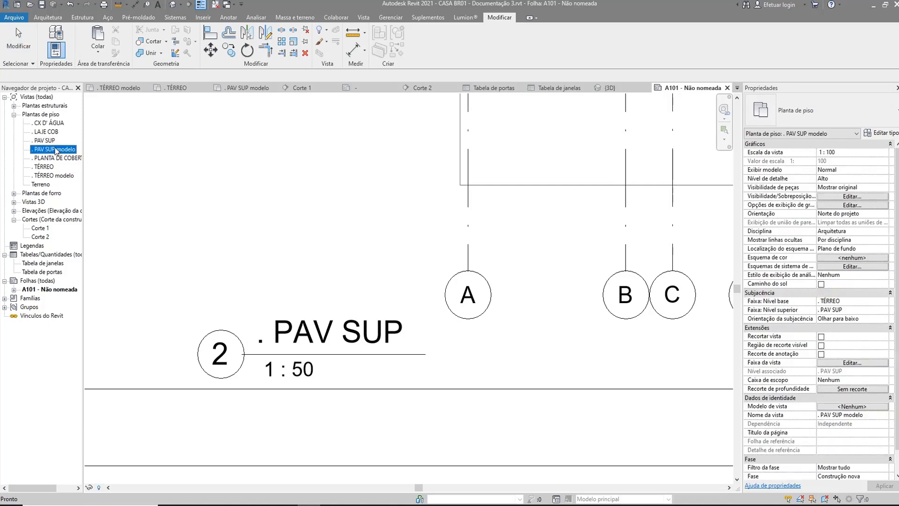
pyautogui.click(45, 141)
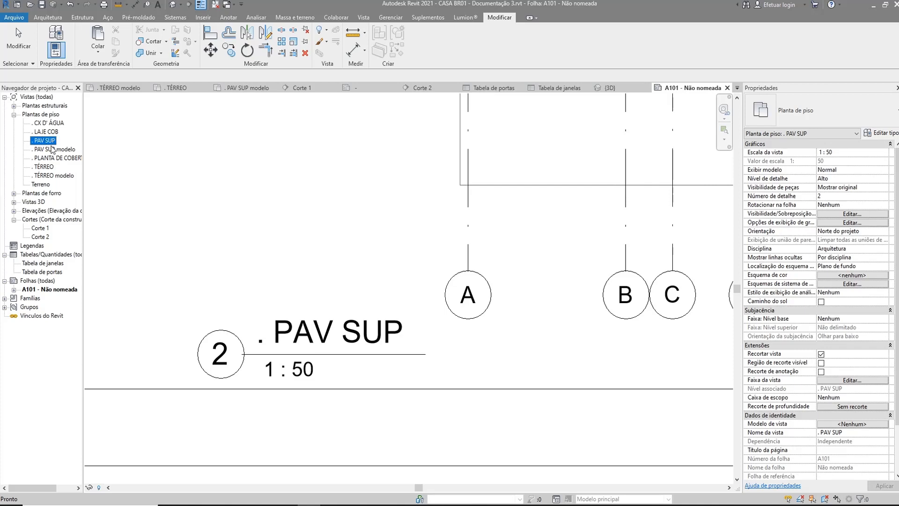
pyautogui.click(52, 149)
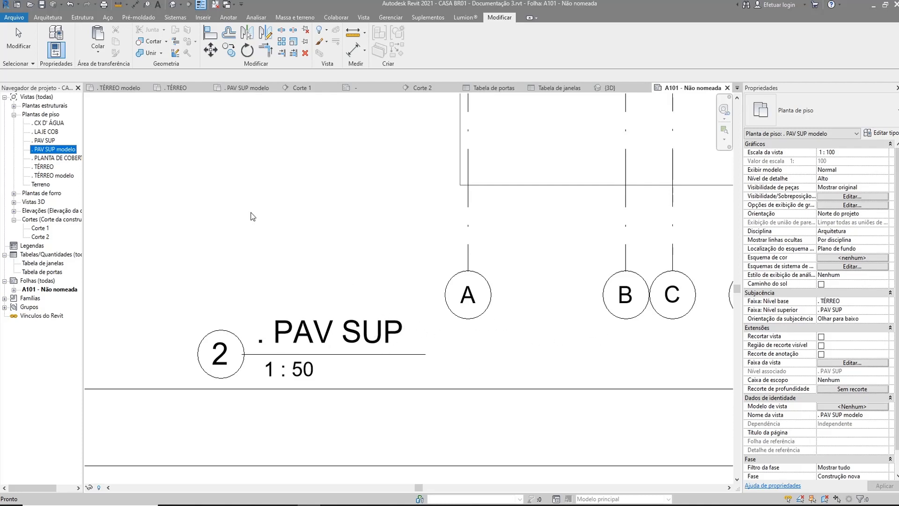
pyautogui.doubleClick(47, 140)
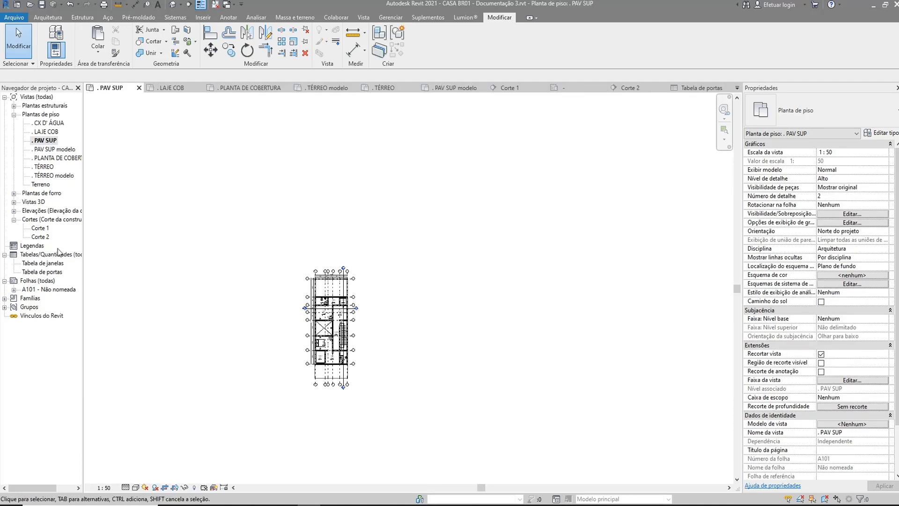
pyautogui.doubleClick(37, 289)
pyautogui.scroll(-5, 482, 324)
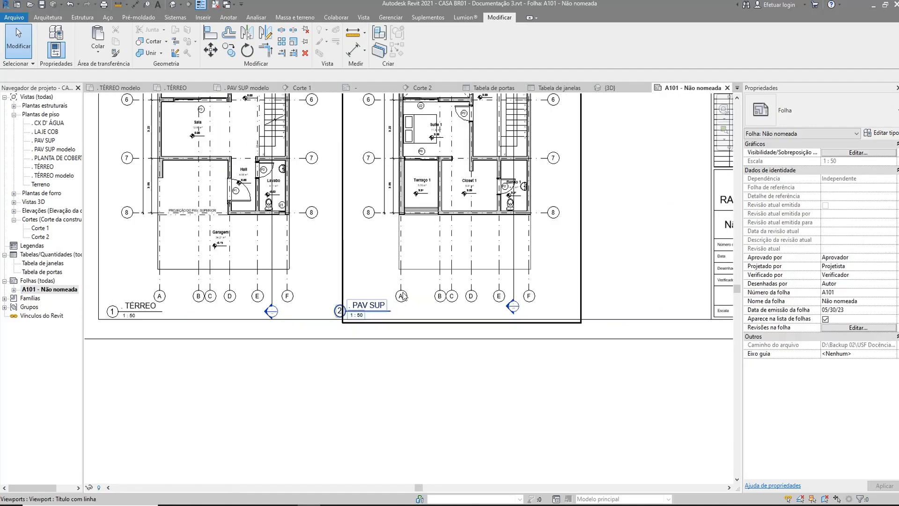
pyautogui.scroll(4, 586, 363)
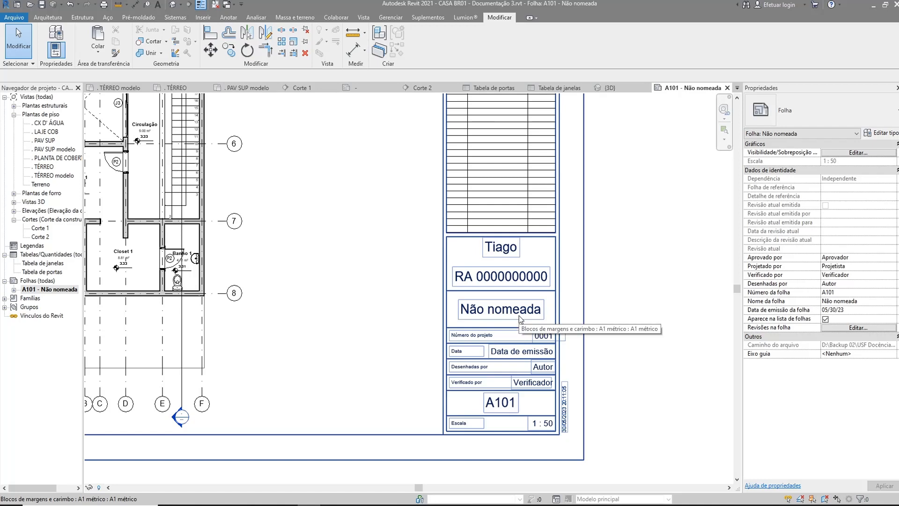
pyautogui.scroll(-4, 519, 315)
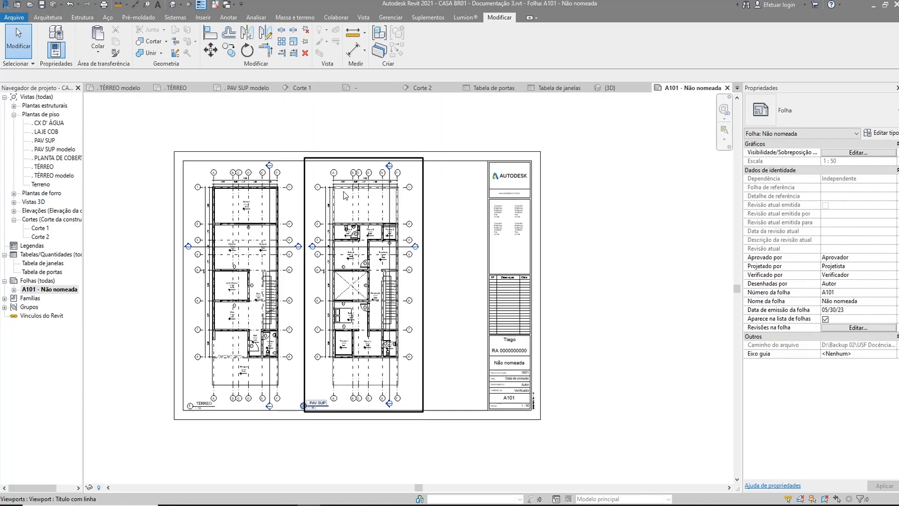
pyautogui.scroll(1, 386, 212)
pyautogui.click(178, 123)
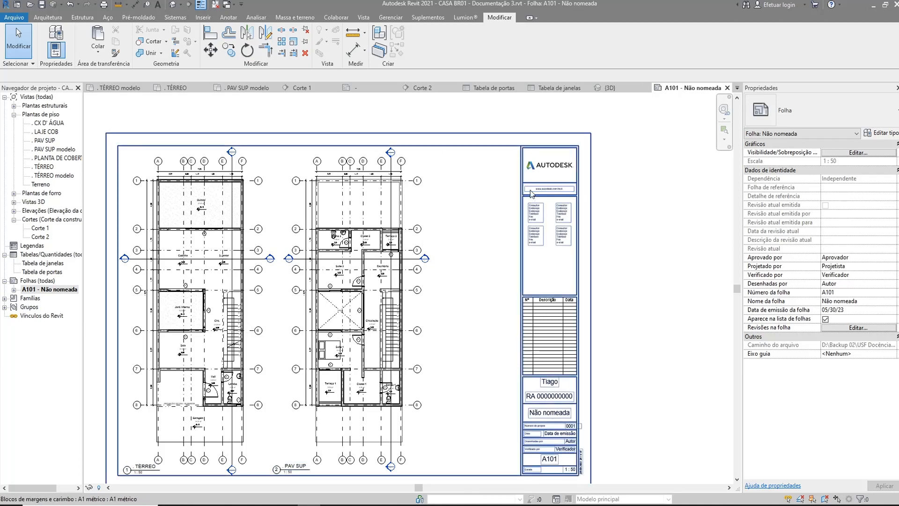
# Create a new sheet using the A1 métrico title block.
pyautogui.click(32, 281)
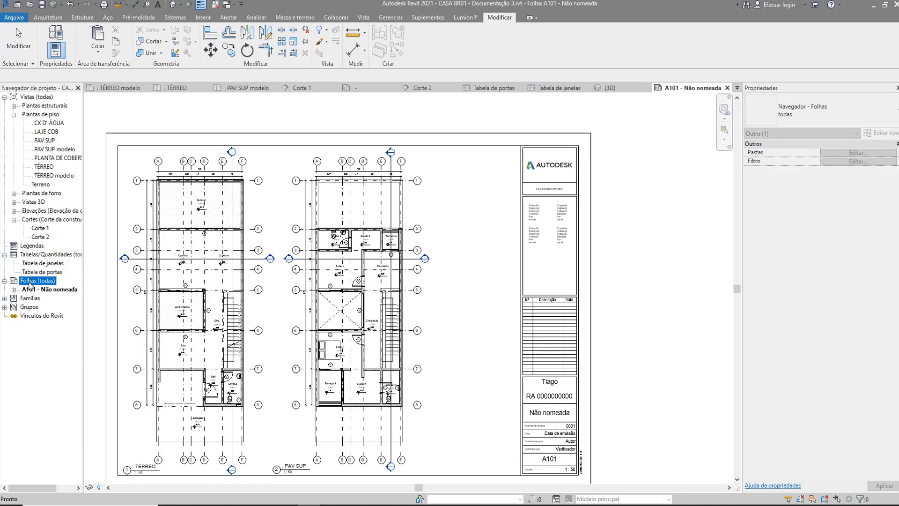
pyautogui.rightClick(30, 283)
pyautogui.click(59, 289)
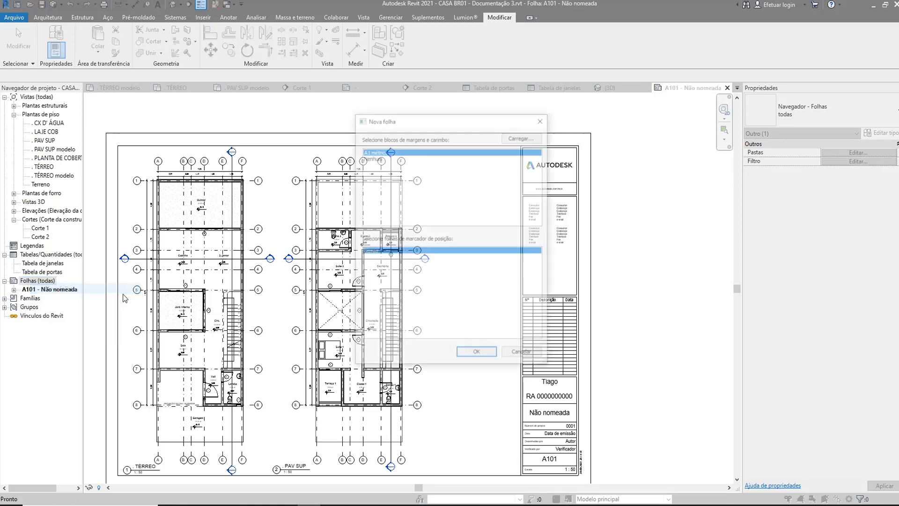
pyautogui.click(495, 357)
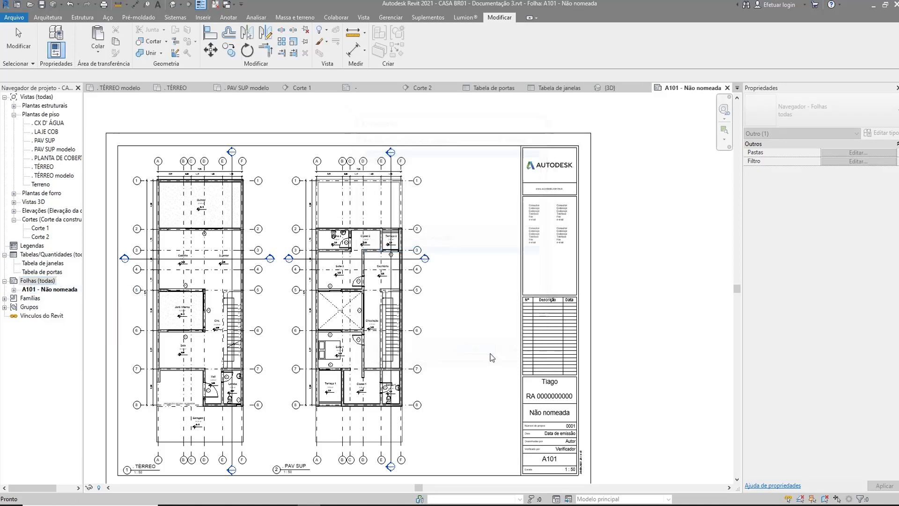
# Reopen sheet A101, change its number to FL. 01, and copy the number text.
pyautogui.click(29, 290)
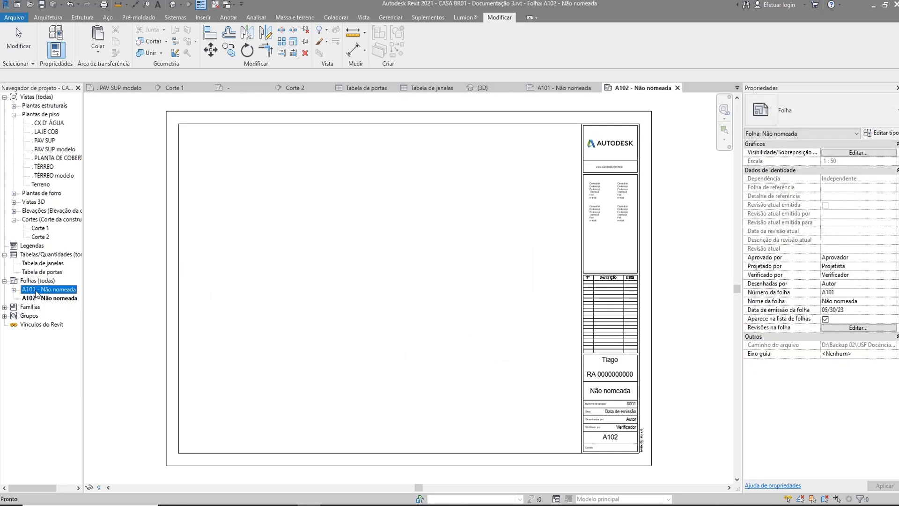
pyautogui.doubleClick(36, 291)
pyautogui.doubleClick(33, 299)
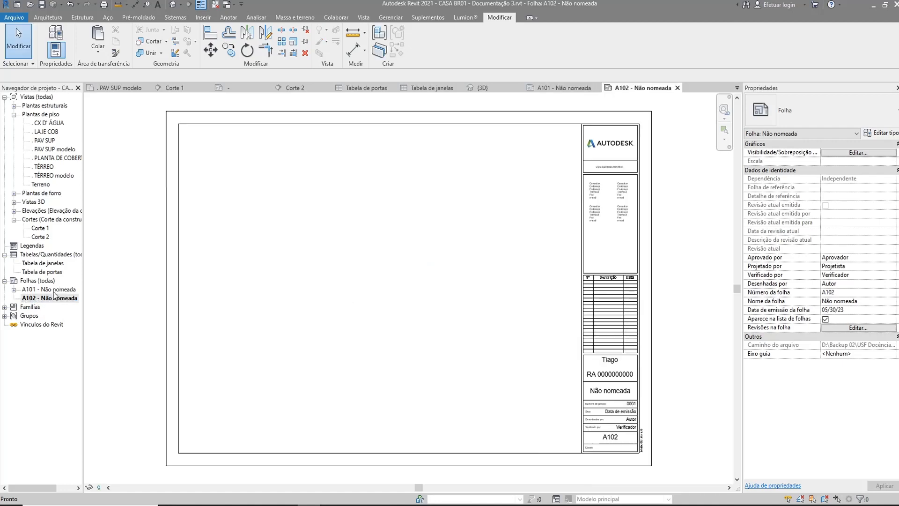
pyautogui.click(58, 291)
pyautogui.doubleClick(51, 289)
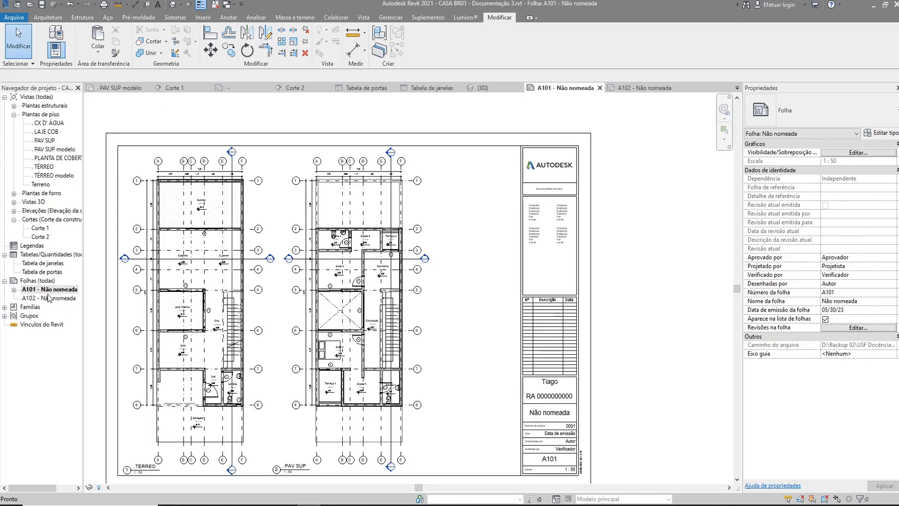
pyautogui.rightClick(50, 292)
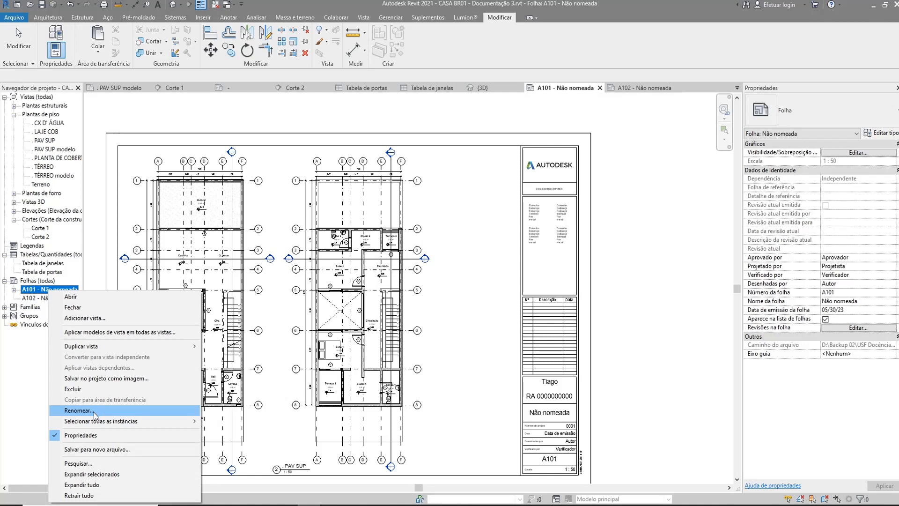
pyautogui.click(79, 410)
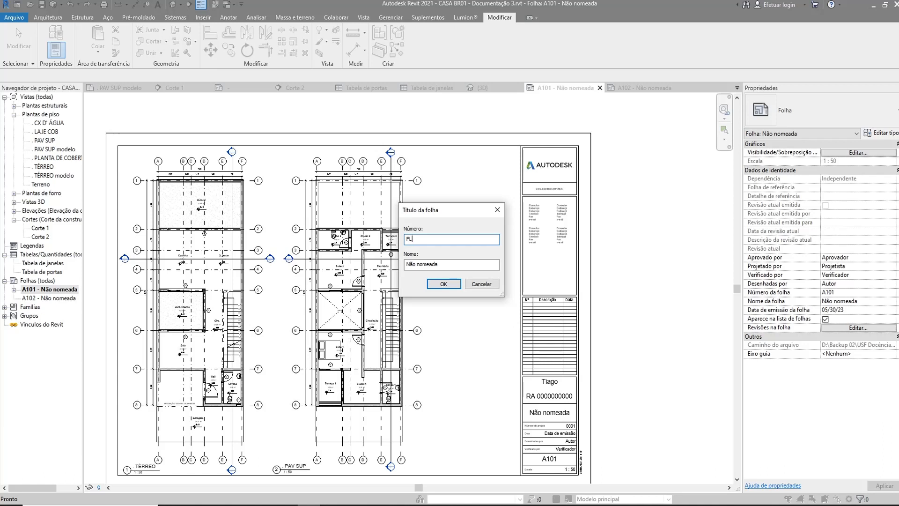
pyautogui.moveTo(450, 242); pyautogui.dragTo(295, 230)
pyautogui.hotkey('ctrl', 'c')
pyautogui.click(437, 284)
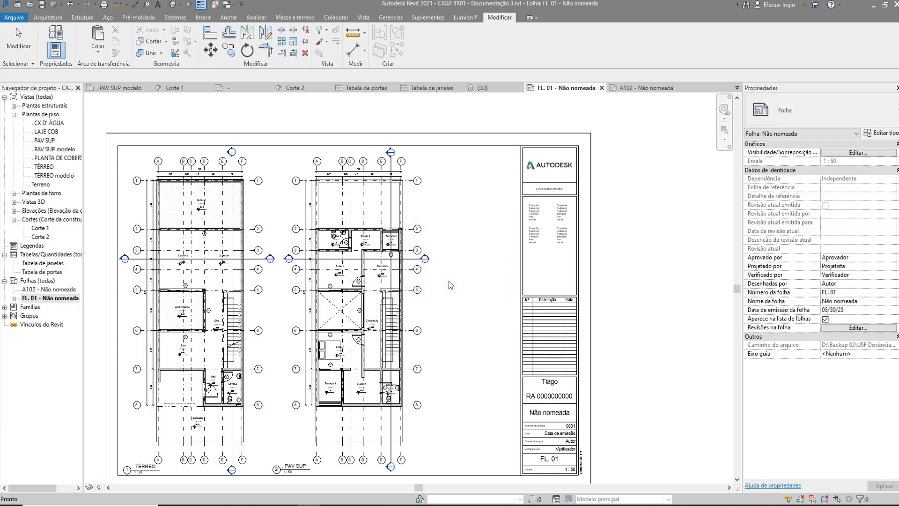
# Change sheet A102's number to FL. 02, keeping the name Não nomeada.
pyautogui.click(47, 290)
pyautogui.rightClick(39, 289)
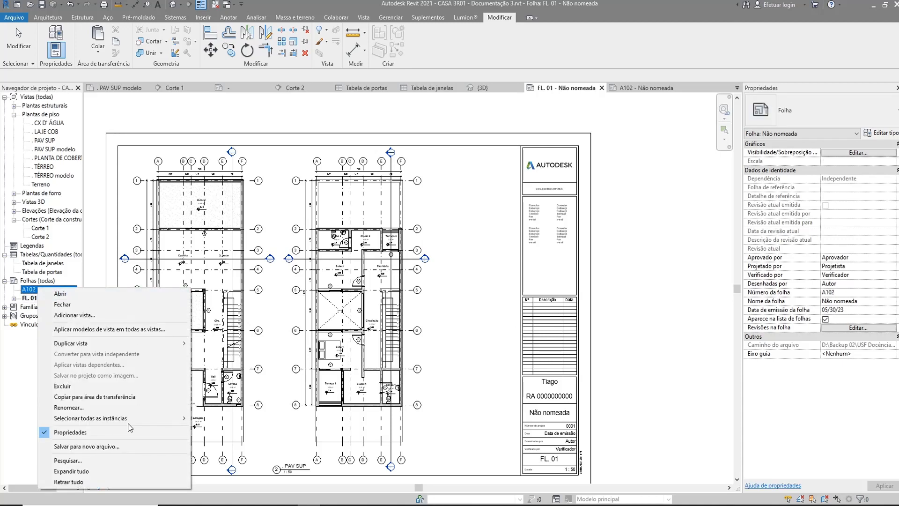
pyautogui.click(75, 407)
pyautogui.hotkey('ctrl', 'v')
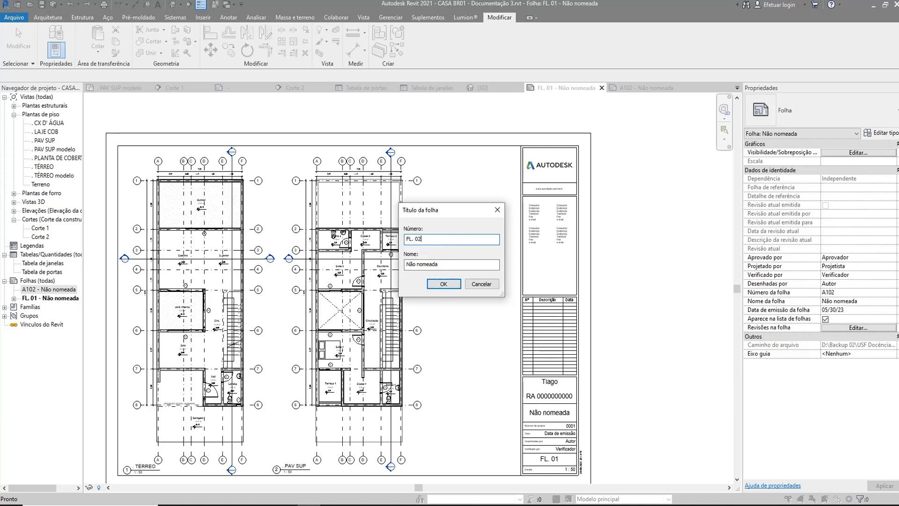
pyautogui.click(443, 284)
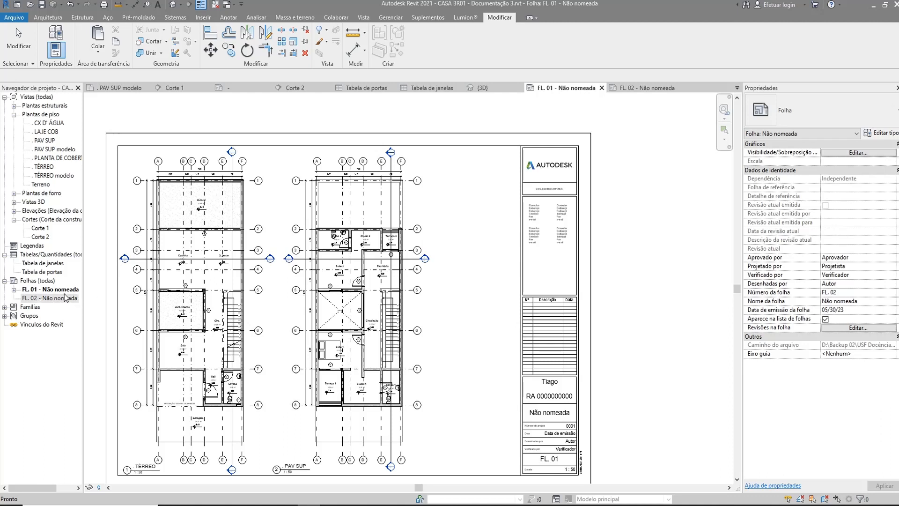
# Open the empty sheet FL. 02 and the Corte 1 section view.
pyautogui.click(56, 374)
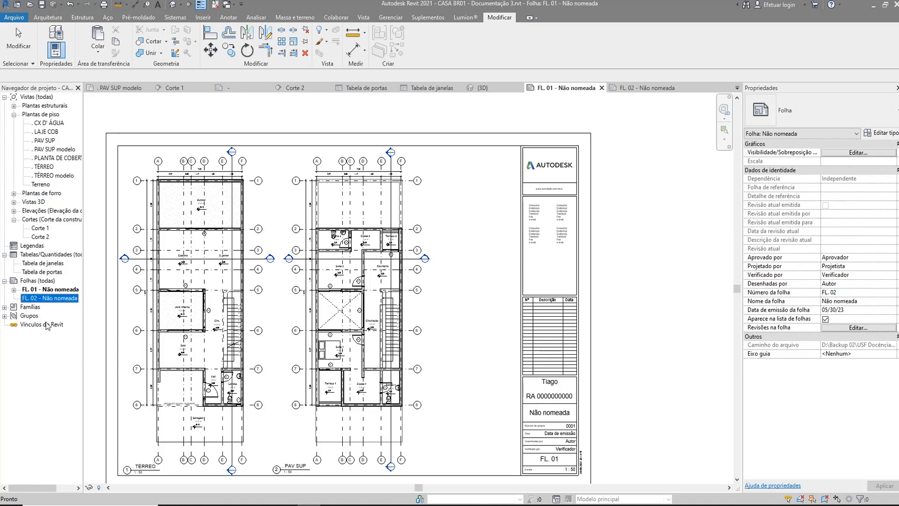
pyautogui.doubleClick(56, 301)
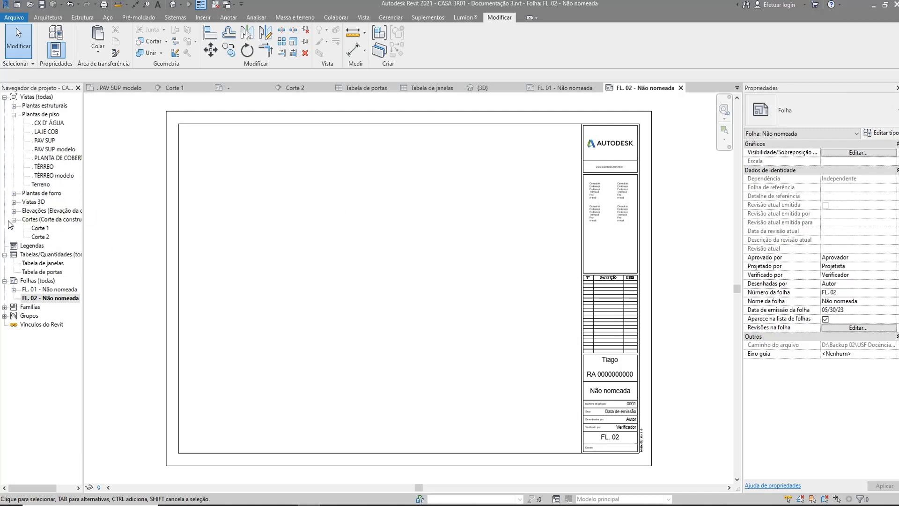
pyautogui.doubleClick(38, 228)
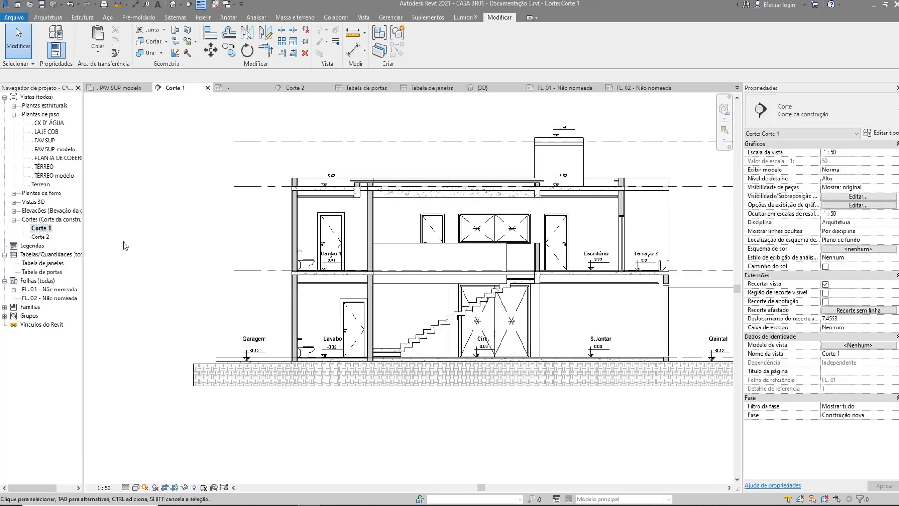
pyautogui.moveTo(438, 318); pyautogui.dragTo(438, 318, button='middle')
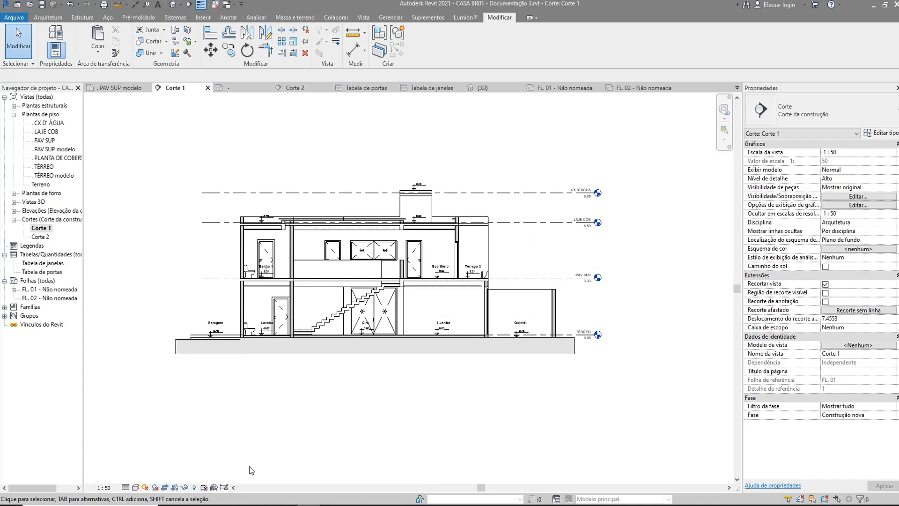
# Display the crop region of the Corte 1 section and try to pull in its right edge.
pyautogui.click(175, 488)
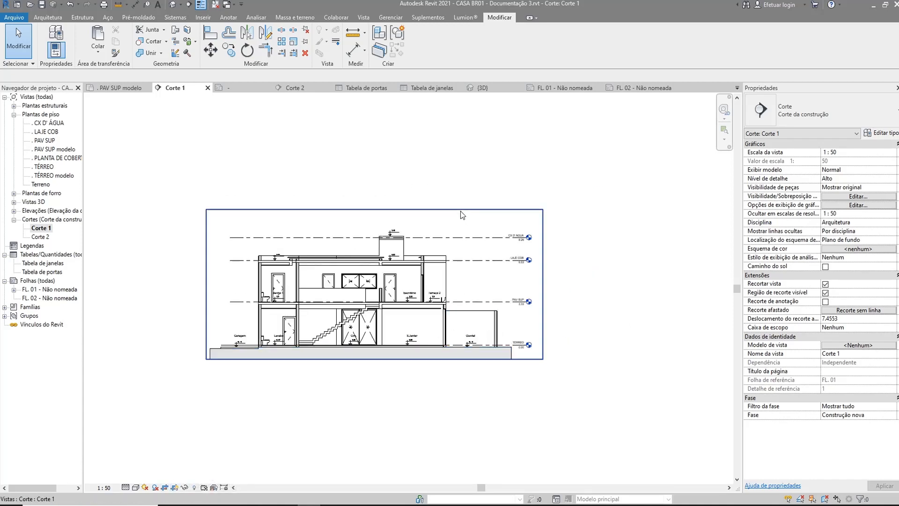
pyautogui.click(616, 255)
pyautogui.scroll(1, 616, 254)
pyautogui.moveTo(616, 254); pyautogui.dragTo(557, 291, button='middle')
pyautogui.press('Escape')
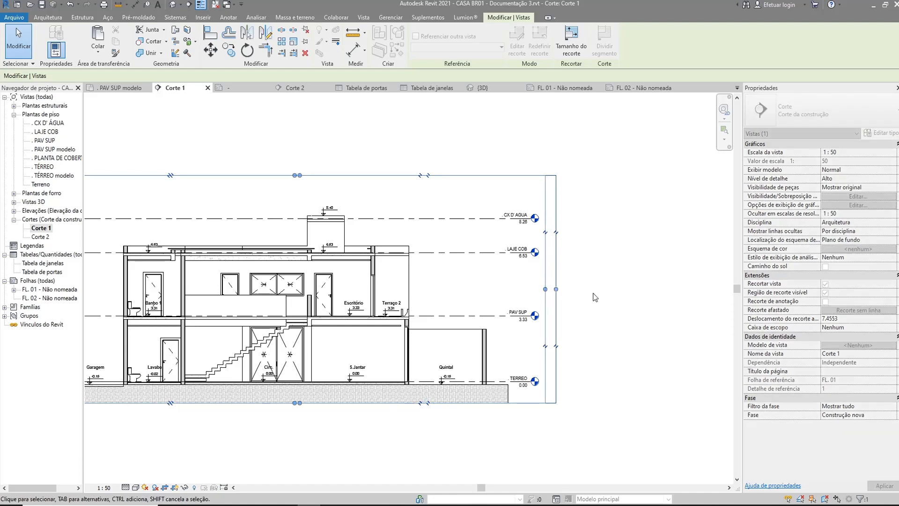
# Hide the four level lines and their heads in the Corte 1 view.
pyautogui.scroll(3, 507, 332)
pyautogui.moveTo(541, 458); pyautogui.dragTo(490, 96)
pyautogui.scroll(-1, 526, 313)
pyautogui.moveTo(525, 313); pyautogui.dragTo(528, 336, button='middle')
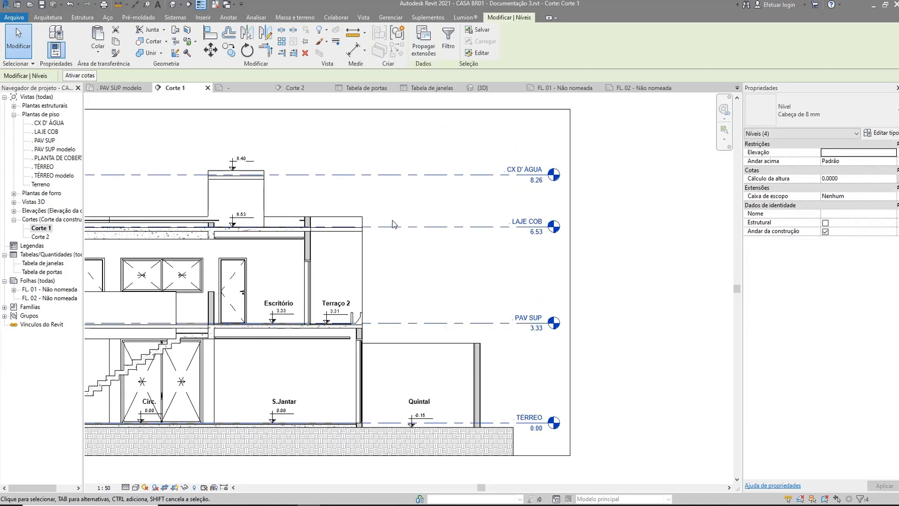
pyautogui.rightClick(402, 226)
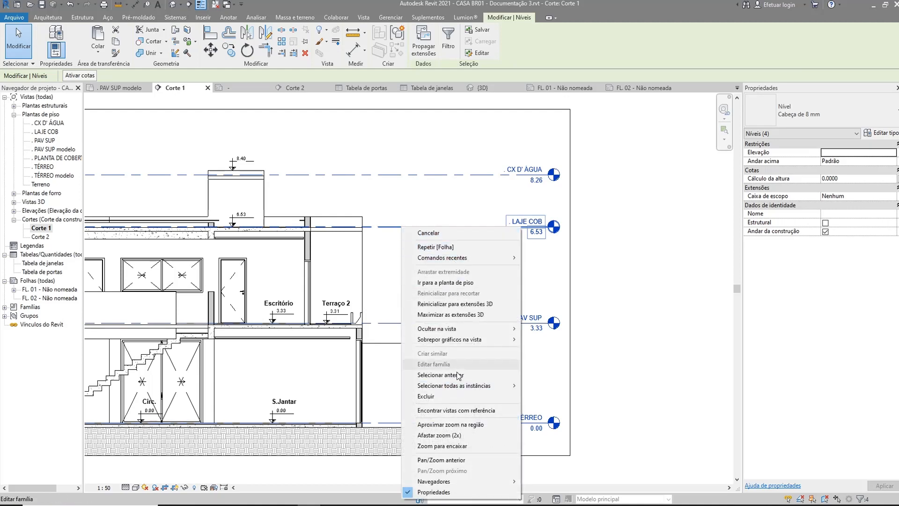
pyautogui.moveTo(440, 330)
pyautogui.click(560, 339)
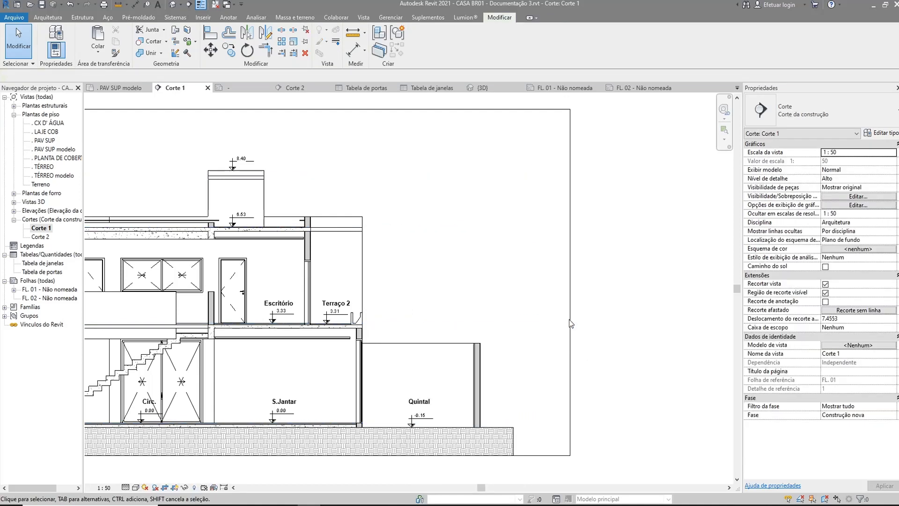
# Tighten Corte 1's crop region around the house at its upper edge and both sides.
pyautogui.scroll(-2, 432, 276)
pyautogui.click(641, 301)
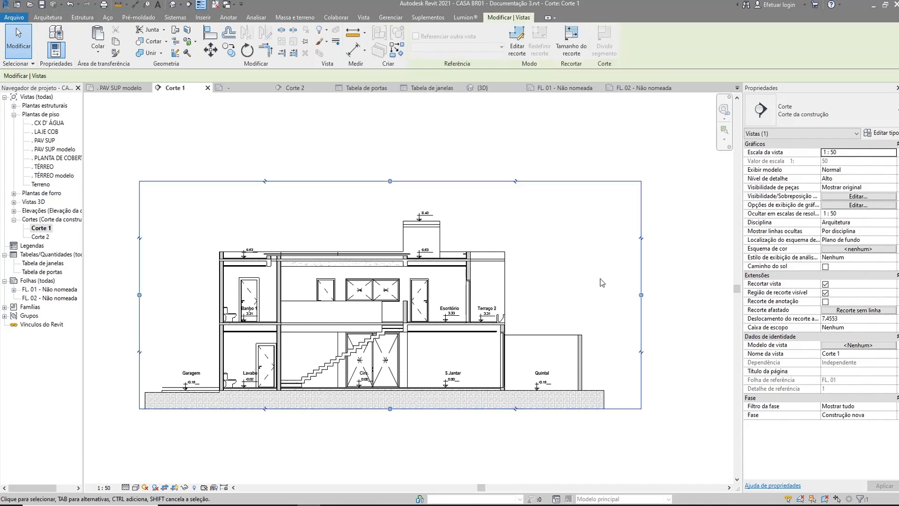
pyautogui.moveTo(390, 181); pyautogui.dragTo(385, 208)
pyautogui.moveTo(139, 308); pyautogui.dragTo(150, 307)
pyautogui.moveTo(641, 309); pyautogui.dragTo(585, 314)
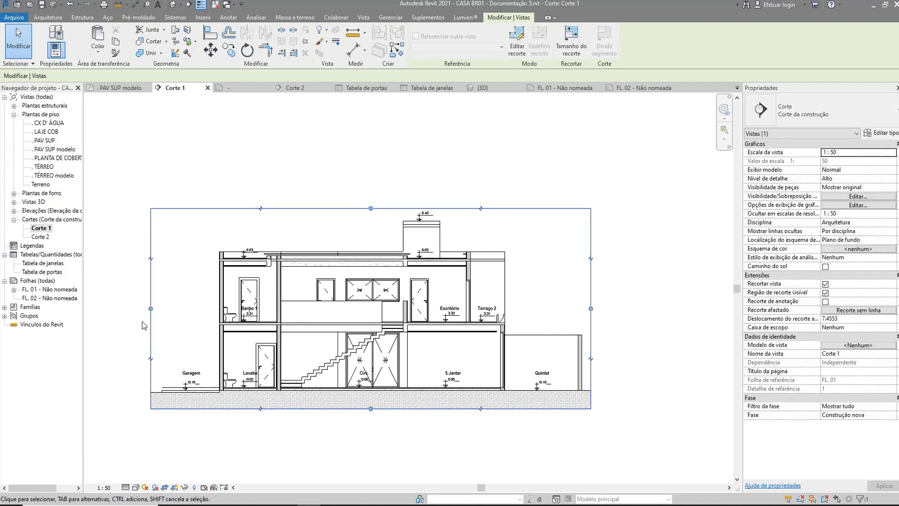
pyautogui.moveTo(150, 308); pyautogui.dragTo(153, 308)
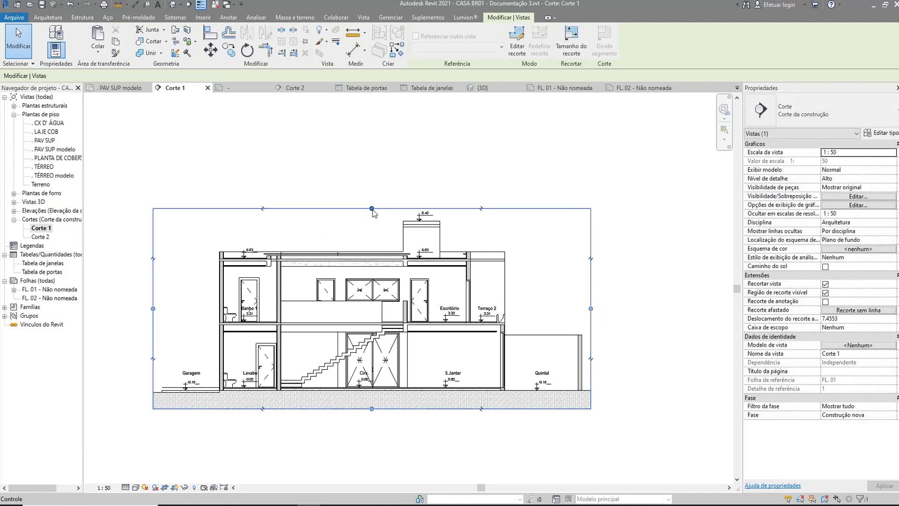
pyautogui.moveTo(371, 209); pyautogui.dragTo(371, 212)
pyautogui.click(352, 432)
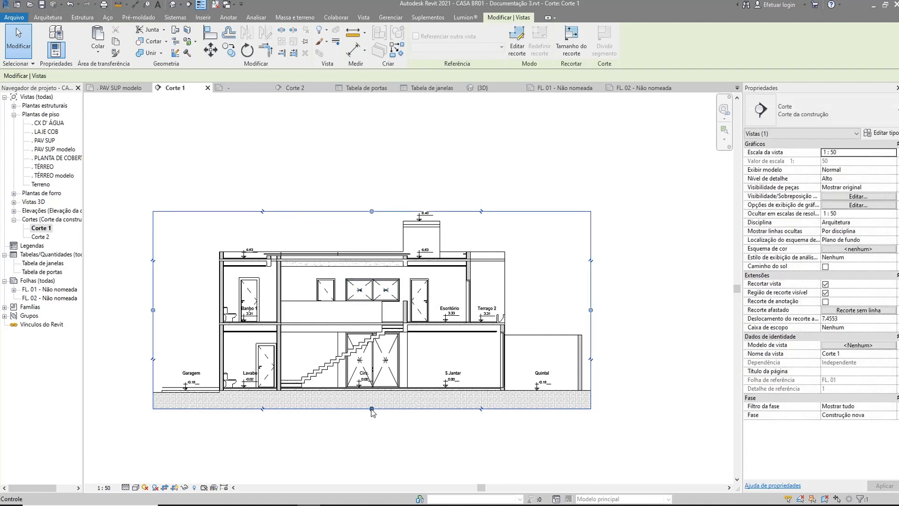
# Check the trimmed ground edge of Corte 1 and hide the view's crop region.
pyautogui.scroll(1, 203, 430)
pyautogui.scroll(1, 203, 429)
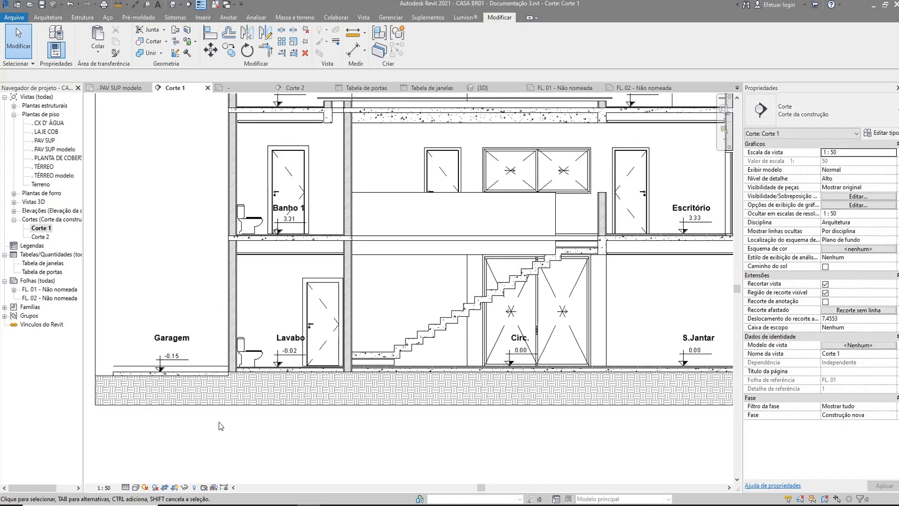
pyautogui.scroll(-1, 183, 444)
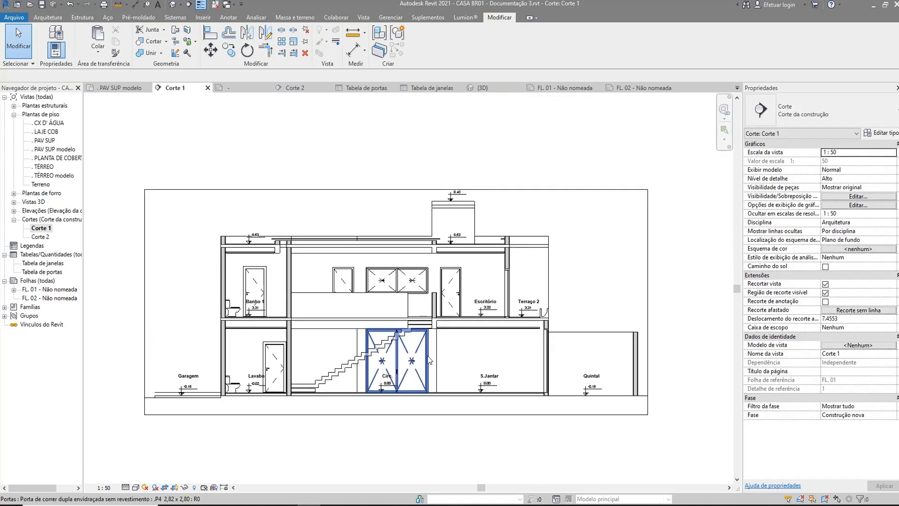
pyautogui.click(176, 490)
pyautogui.press('z')
pyautogui.press('f')
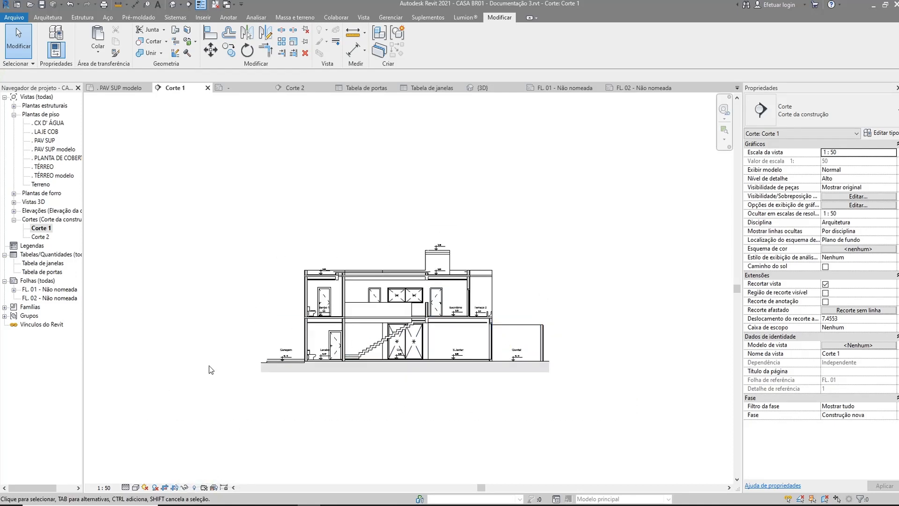
# Open the Corte 2 section, display its crop region and select it for adjustment.
pyautogui.doubleClick(45, 238)
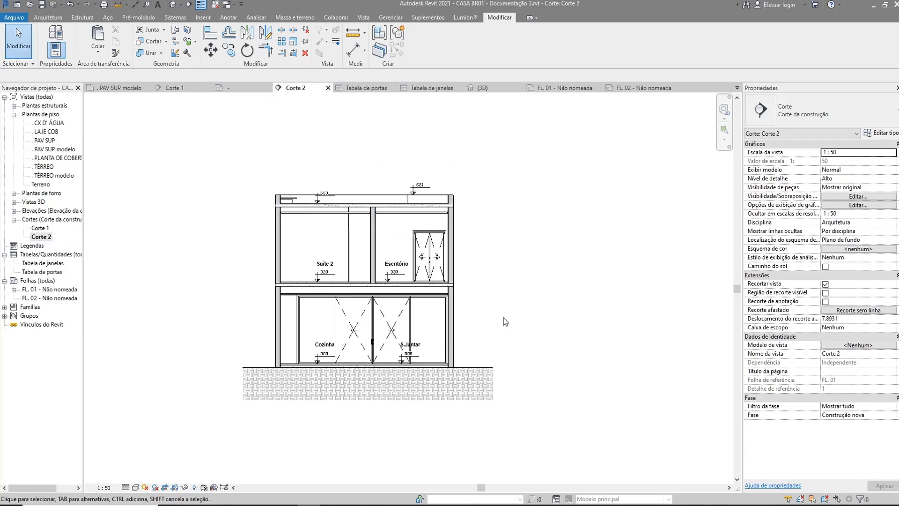
pyautogui.click(175, 487)
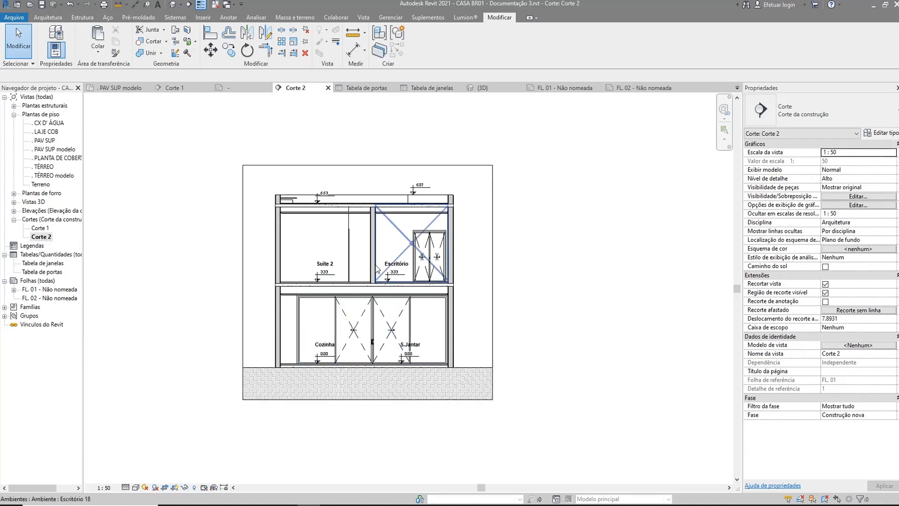
pyautogui.click(364, 166)
pyautogui.scroll(2, 364, 166)
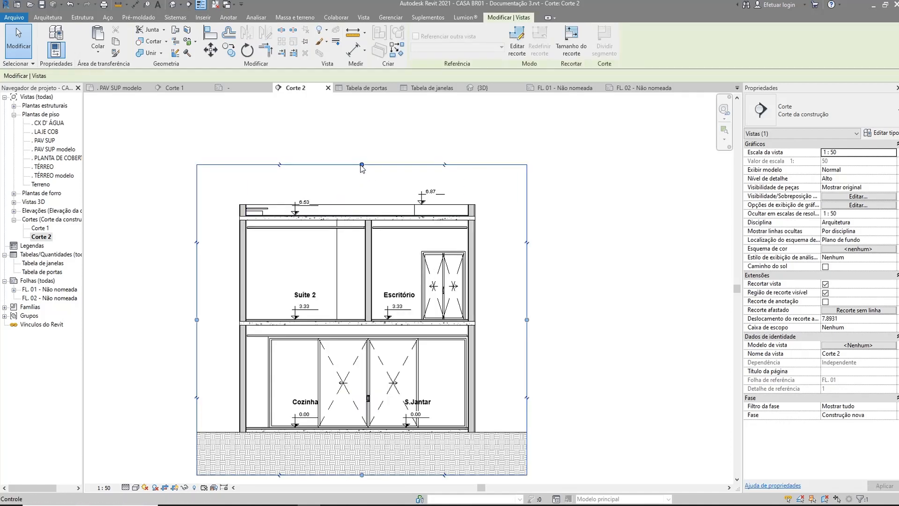
# Tighten Corte 2's crop region on all four sides, trimming the ground hatch below and beside the house.
pyautogui.moveTo(362, 164); pyautogui.dragTo(360, 182)
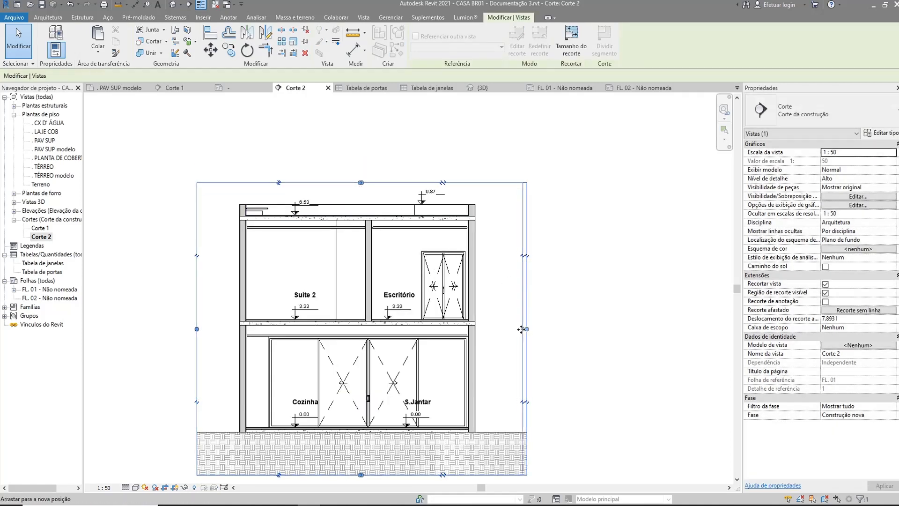
pyautogui.moveTo(527, 328); pyautogui.dragTo(511, 329)
pyautogui.moveTo(197, 329); pyautogui.dragTo(215, 329)
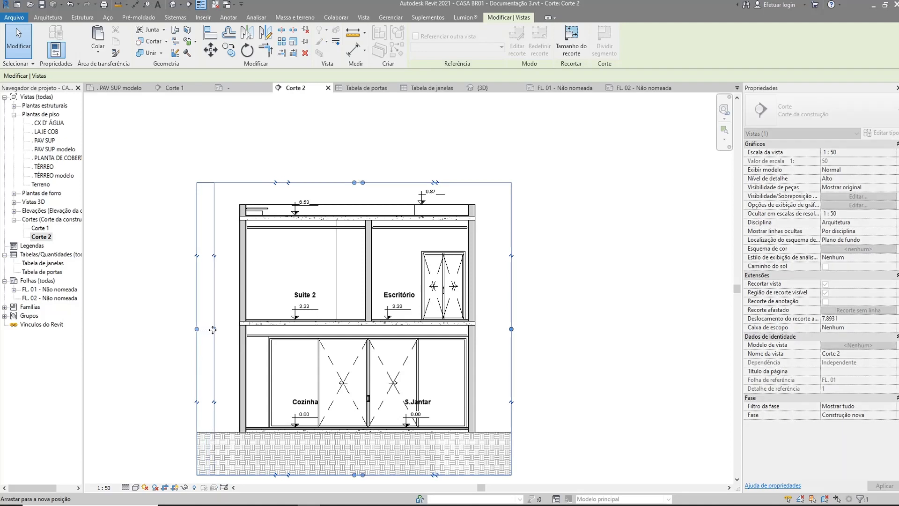
pyautogui.moveTo(354, 473); pyautogui.dragTo(340, 420, button='middle')
pyautogui.moveTo(350, 422); pyautogui.dragTo(352, 407)
pyautogui.click(536, 348)
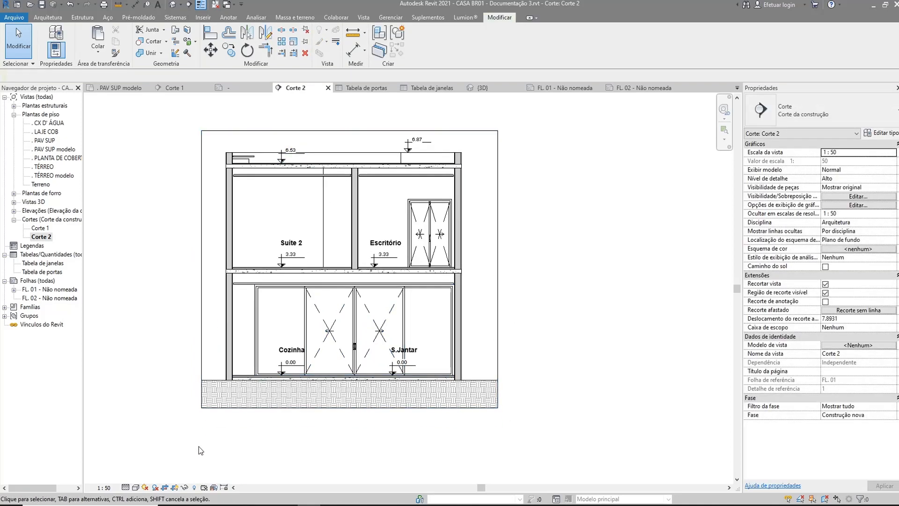
# Hide the crop region in the Corte 2 view.
pyautogui.click(174, 488)
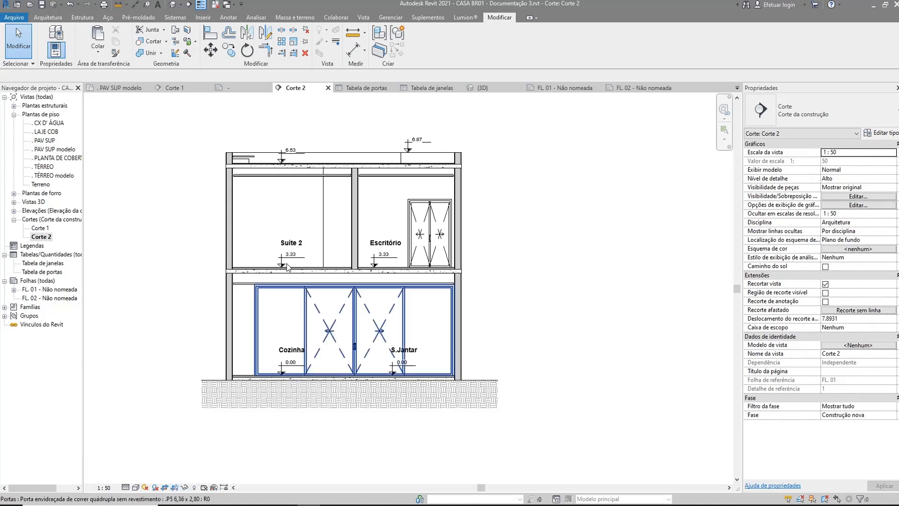
pyautogui.scroll(-3, 294, 299)
pyautogui.scroll(-2, 318, 301)
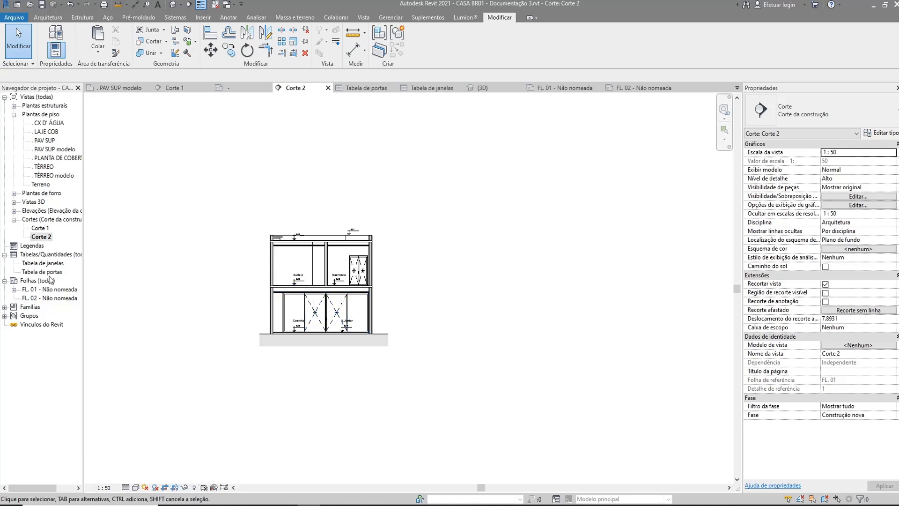
# Open sheet FL. 02 and place the Corte 1 section in its upper-left area.
pyautogui.doubleClick(42, 298)
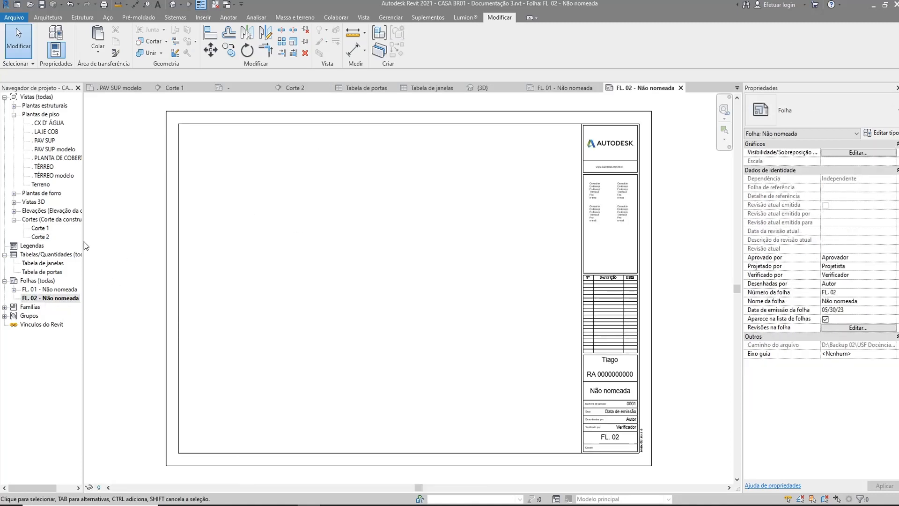
pyautogui.click(43, 229)
pyautogui.moveTo(39, 230); pyautogui.dragTo(269, 241)
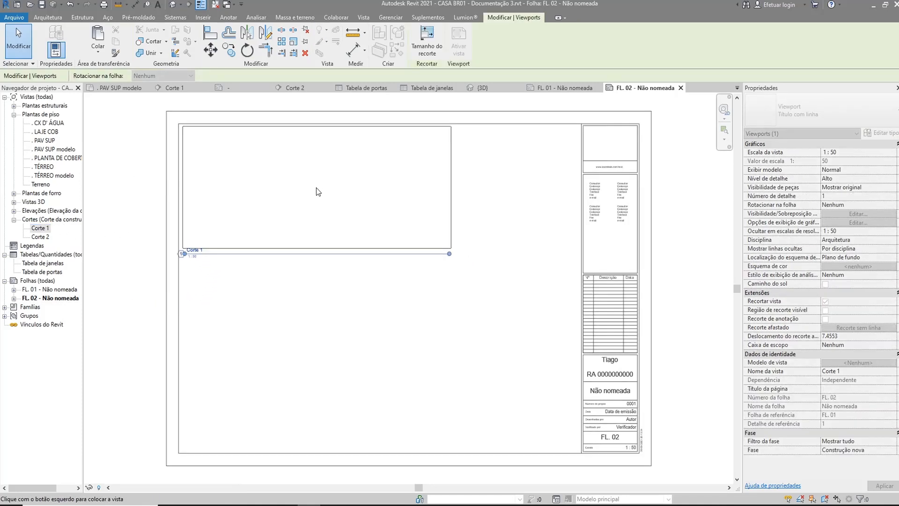
pyautogui.click(316, 187)
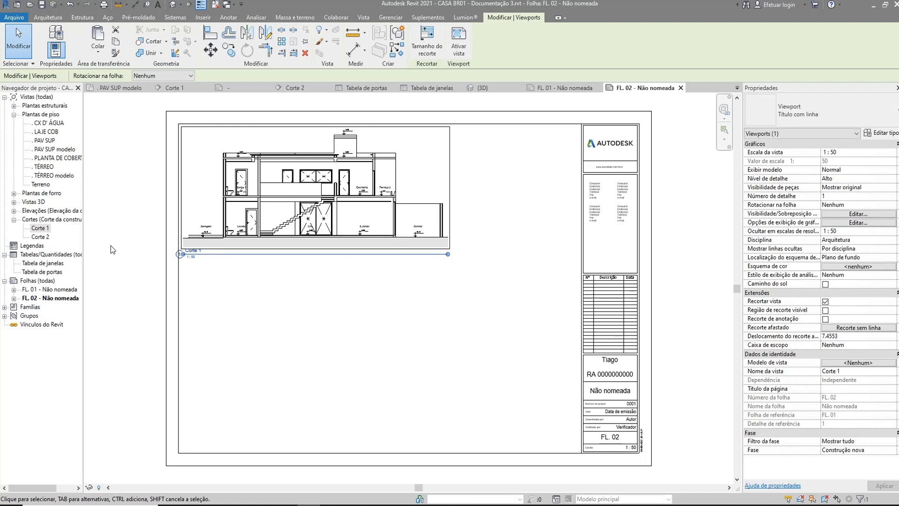
# Place the Corte 2 section beside Corte 1 on sheet FL. 02, with their ground lines aligned.
pyautogui.click(39, 236)
pyautogui.moveTo(244, 317); pyautogui.dragTo(239, 315)
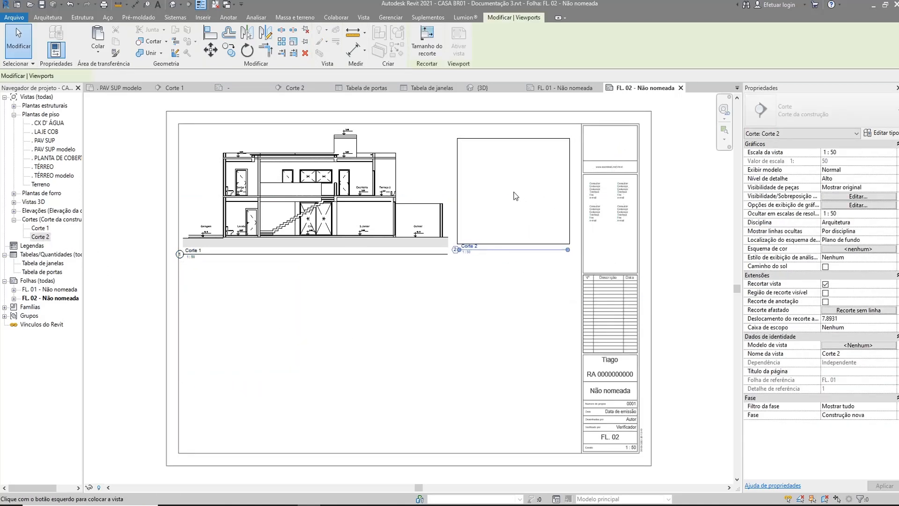
pyautogui.click(515, 194)
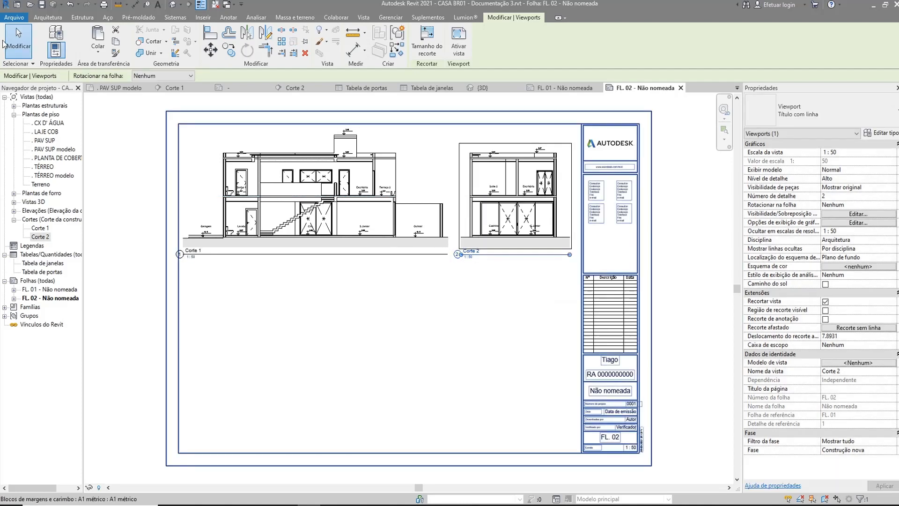
# Nudge the Corte 1 viewport slightly to the right on sheet FL. 02.
pyautogui.click(312, 188)
pyautogui.press('Right')
pyautogui.press('Right')
pyautogui.press('Right')
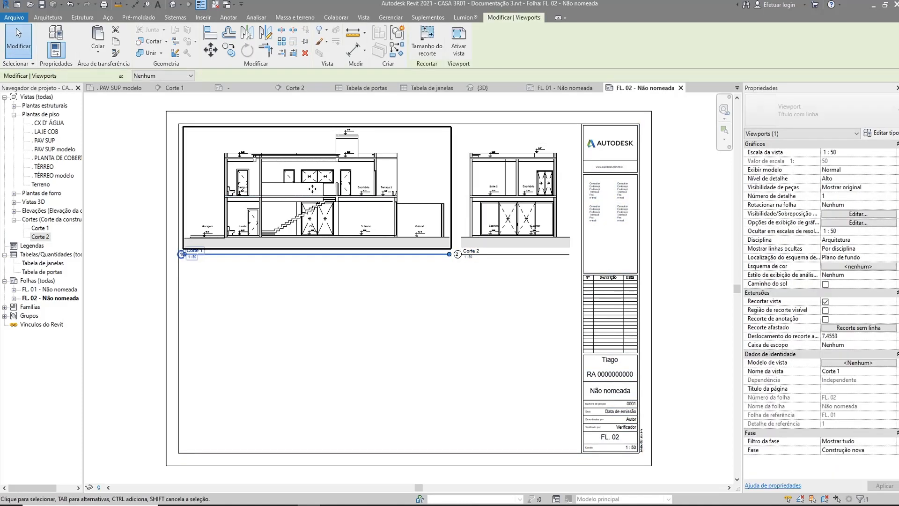
pyautogui.click(234, 281)
pyautogui.scroll(6, 234, 281)
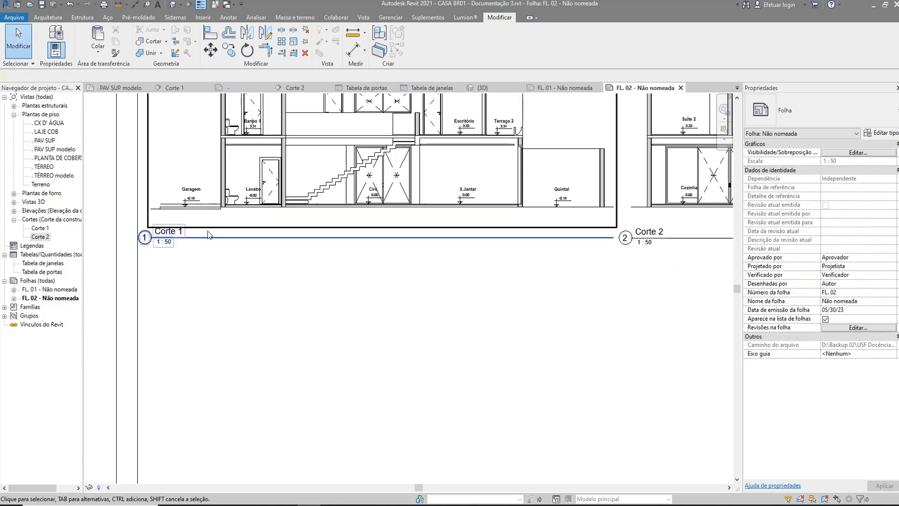
pyautogui.doubleClick(238, 253)
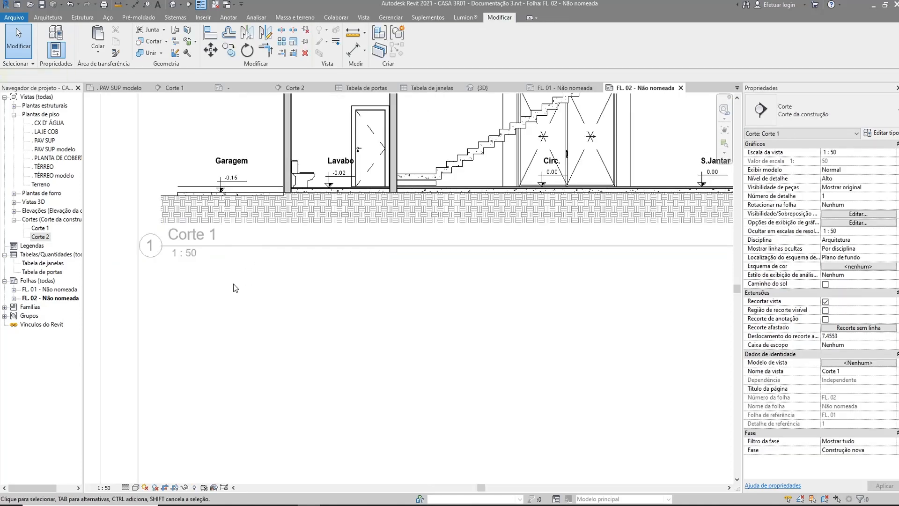
pyautogui.doubleClick(352, 299)
pyautogui.scroll(-2, 351, 298)
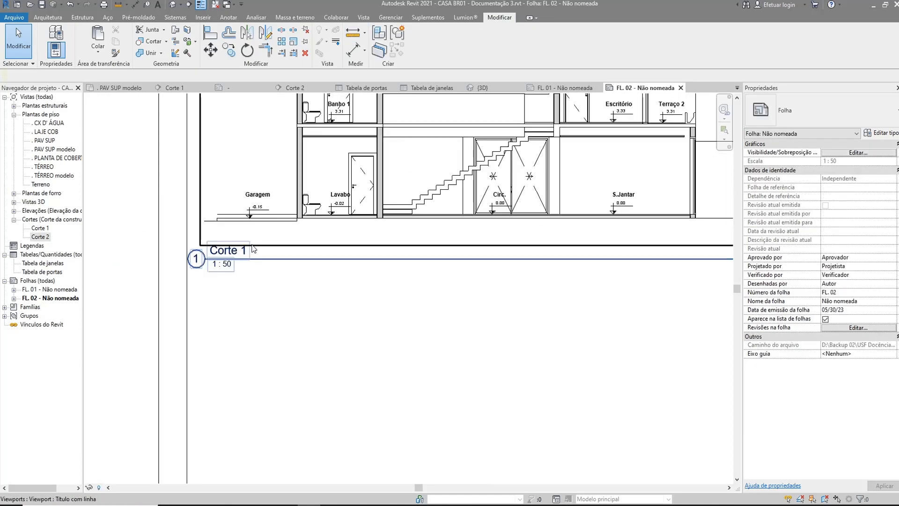
# Shift the Corte 1 view title slightly right and shorten its line to just past the title text.
pyautogui.moveTo(259, 258); pyautogui.dragTo(270, 258)
pyautogui.click(285, 315)
pyautogui.scroll(-2, 318, 298)
pyautogui.moveTo(319, 298); pyautogui.dragTo(255, 295, button='middle')
pyautogui.click(471, 270)
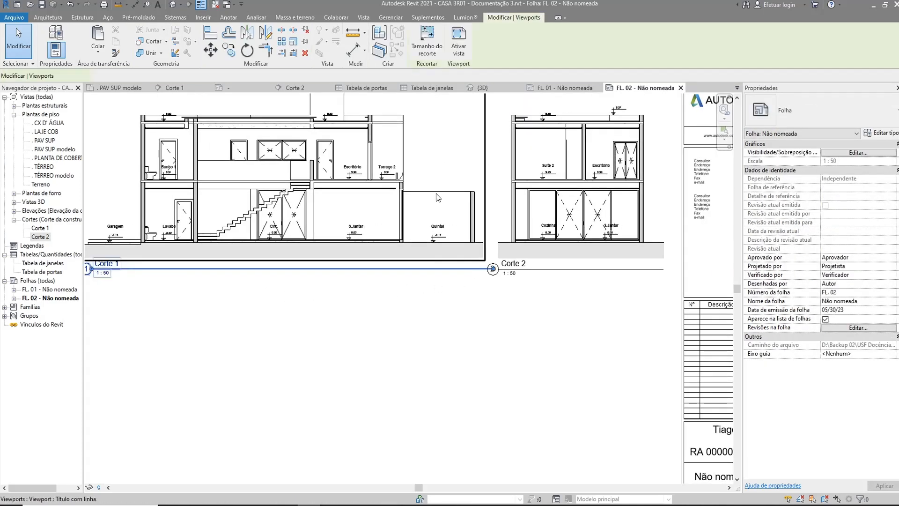
pyautogui.moveTo(493, 270); pyautogui.dragTo(131, 271)
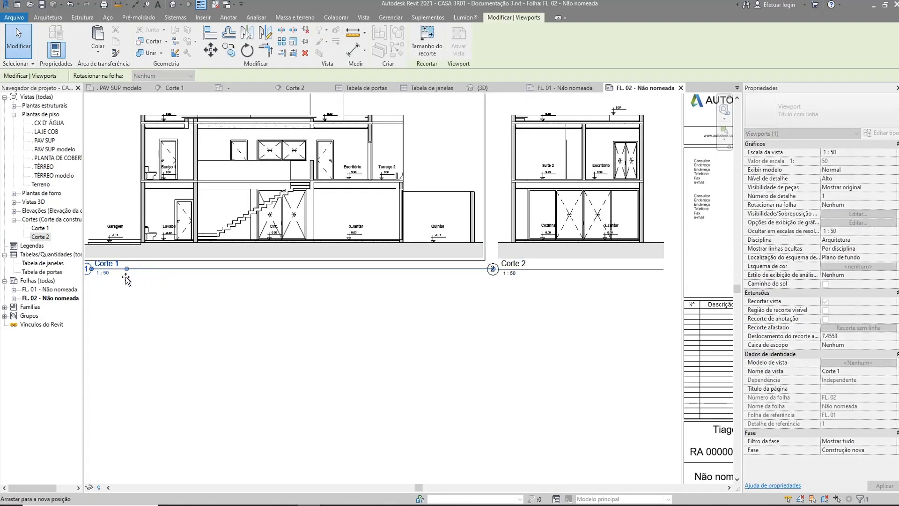
pyautogui.press('Escape')
pyautogui.moveTo(185, 310); pyautogui.dragTo(326, 347, button='middle')
pyautogui.scroll(2, 237, 307)
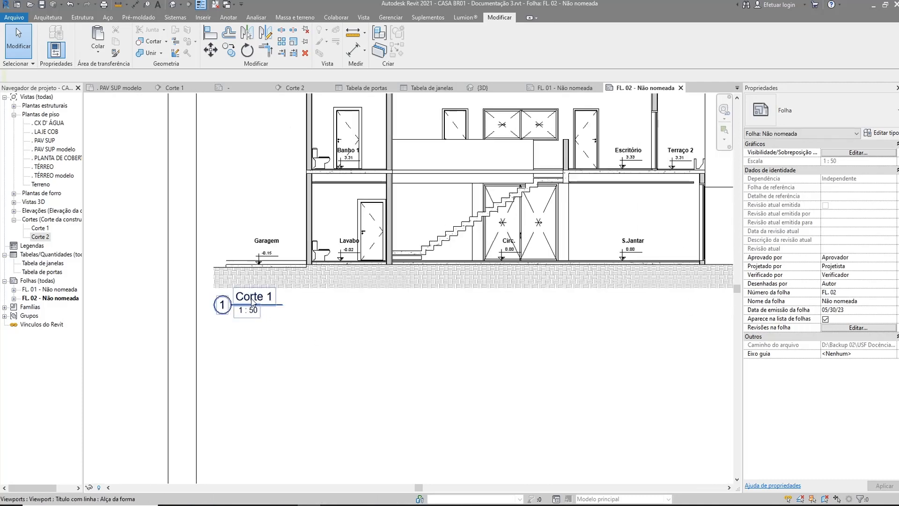
pyautogui.scroll(-1, 373, 314)
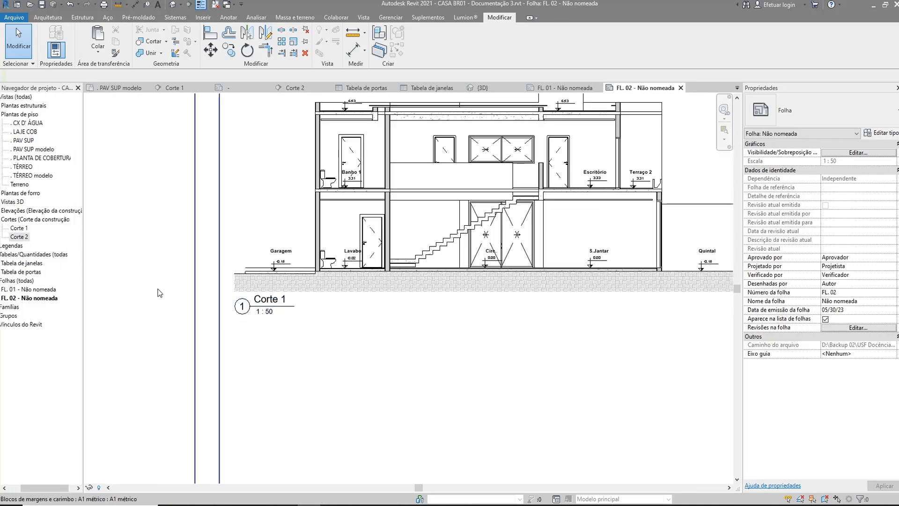
# Shift the Corte 2 view title slightly right on sheet FL. 02 and shorten its line to just past the title text.
pyautogui.scroll(-5, 333, 337)
pyautogui.scroll(5, 510, 335)
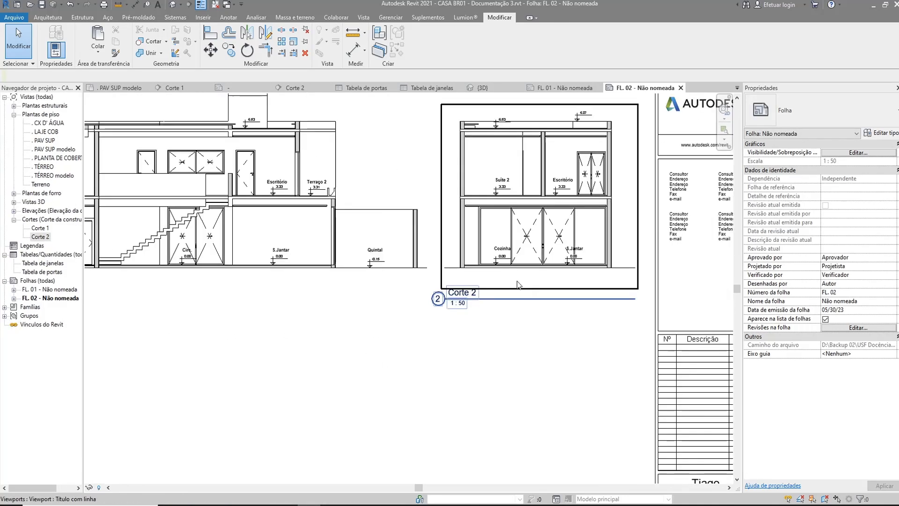
pyautogui.moveTo(501, 301); pyautogui.dragTo(384, 306, button='middle')
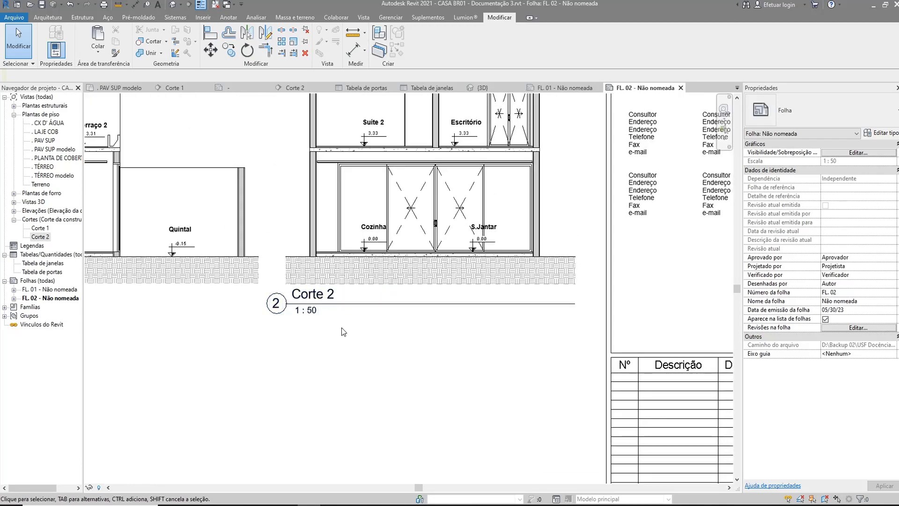
pyautogui.click(347, 311)
pyautogui.moveTo(348, 312); pyautogui.dragTo(369, 313)
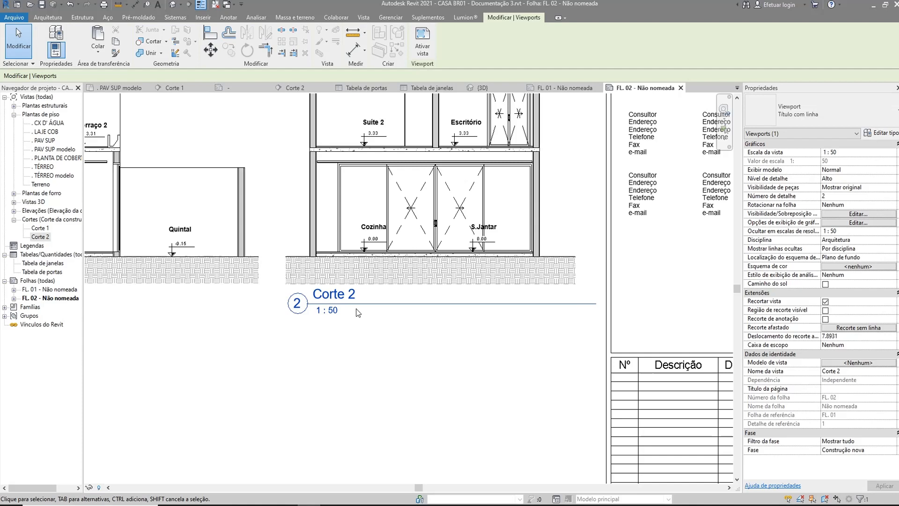
pyautogui.click(442, 302)
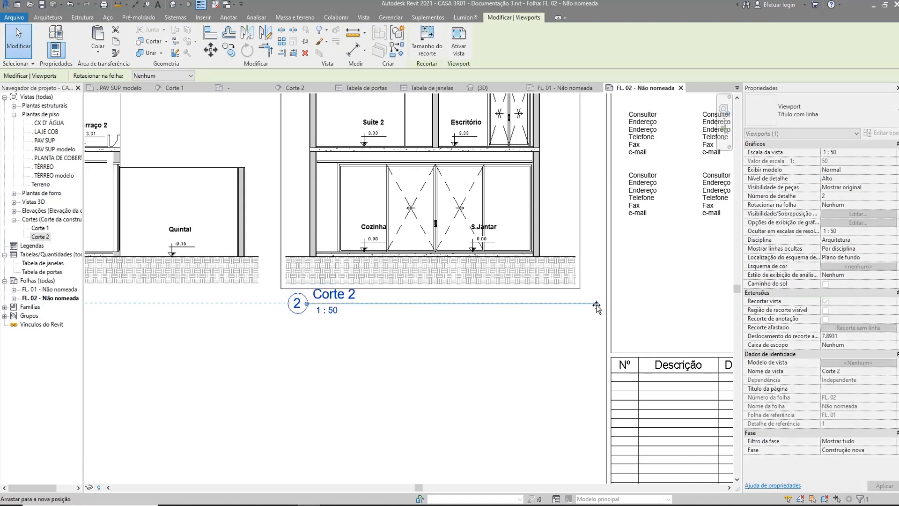
pyautogui.moveTo(597, 306); pyautogui.dragTo(360, 303)
pyautogui.click(442, 357)
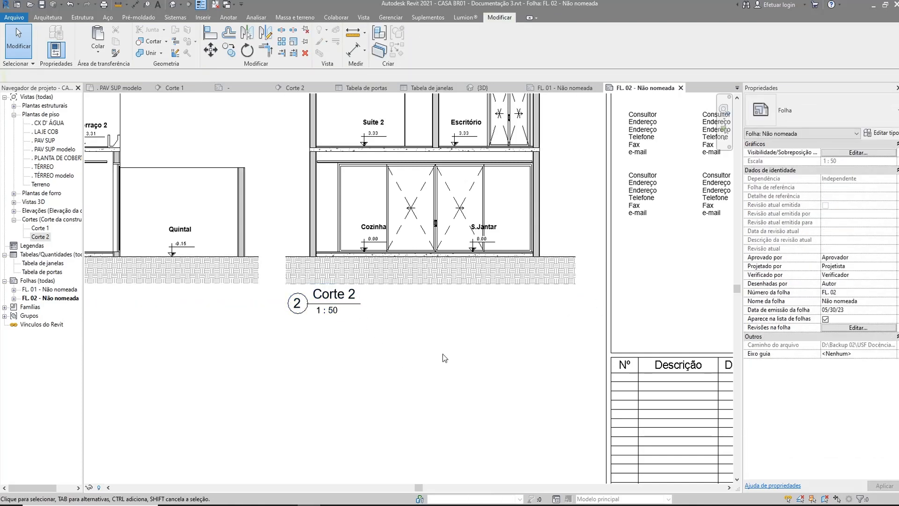
# Check the arrangement of the Corte 1 and Corte 2 sections and their titles across the whole sheet FL. 02.
pyautogui.scroll(-8, 443, 357)
pyautogui.scroll(10, 430, 223)
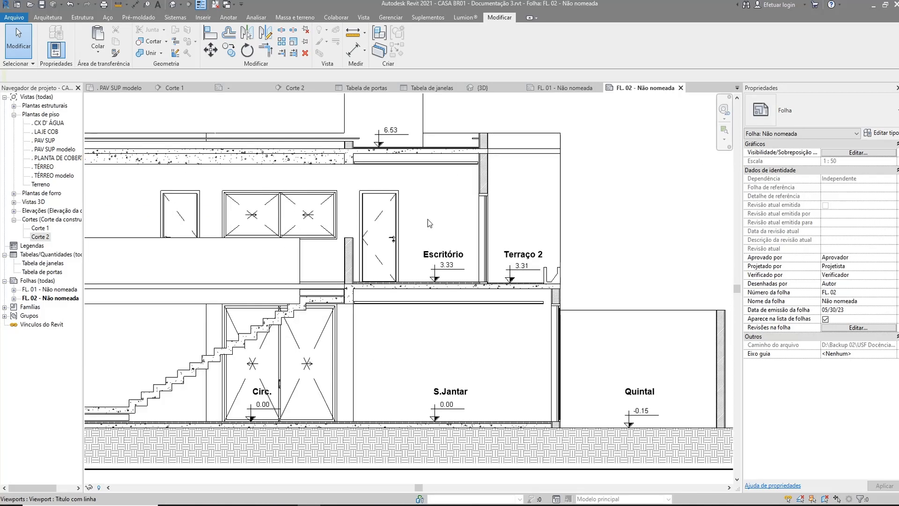
pyautogui.scroll(-3, 429, 223)
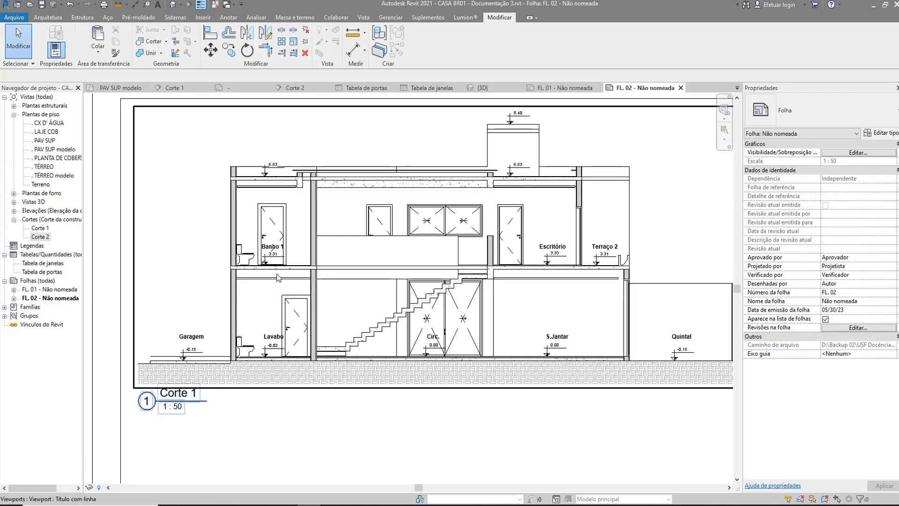
pyautogui.scroll(-3, 428, 409)
pyautogui.moveTo(428, 409); pyautogui.dragTo(432, 351, button='middle')
pyautogui.middleClick(432, 351)
pyautogui.middleClick(432, 351)
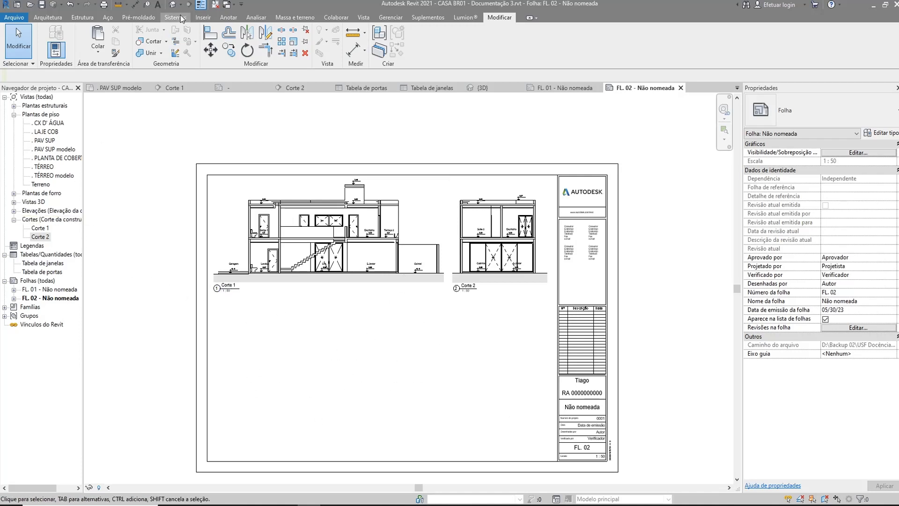
# Open the default {3D} view and duplicate it without detailing.
pyautogui.click(15, 202)
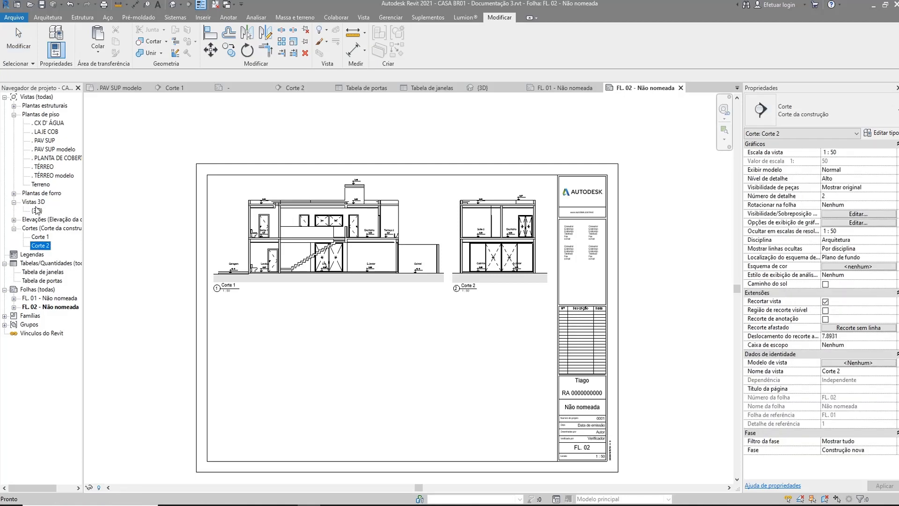
pyautogui.doubleClick(37, 210)
pyautogui.scroll(-4, 547, 302)
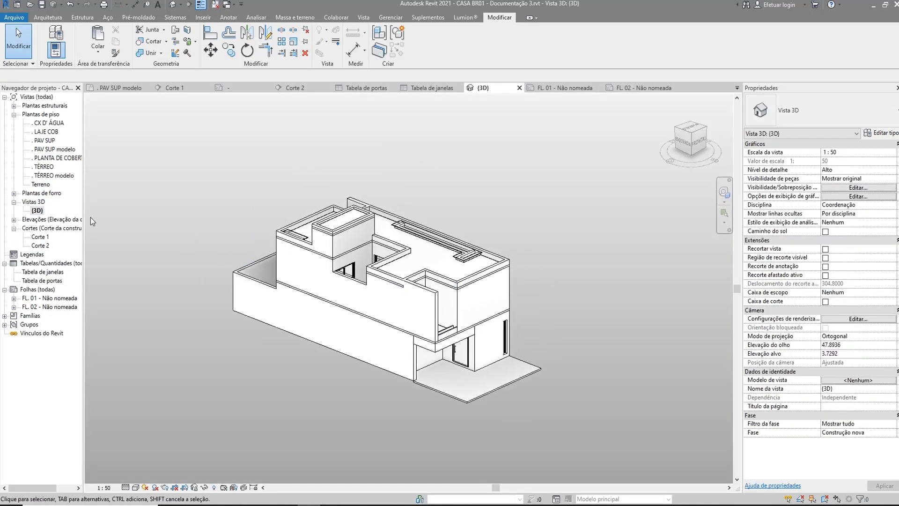
pyautogui.rightClick(37, 212)
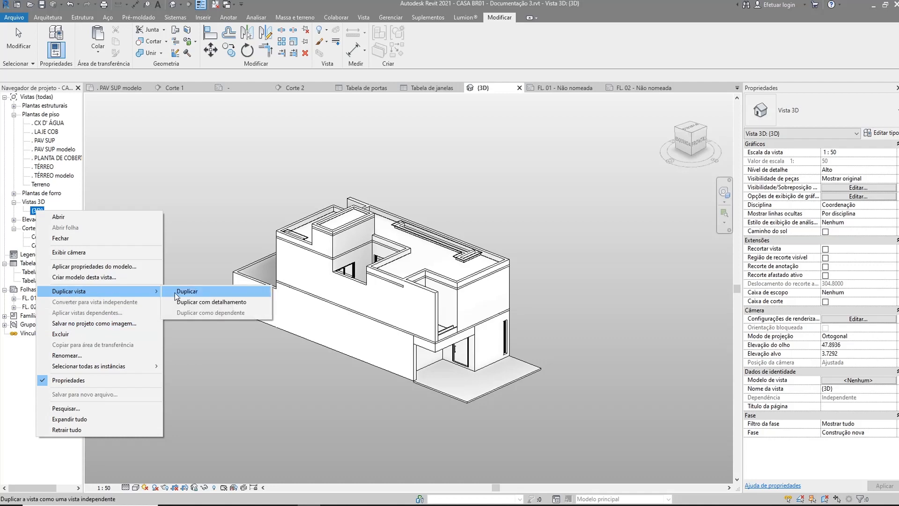
pyautogui.click(195, 294)
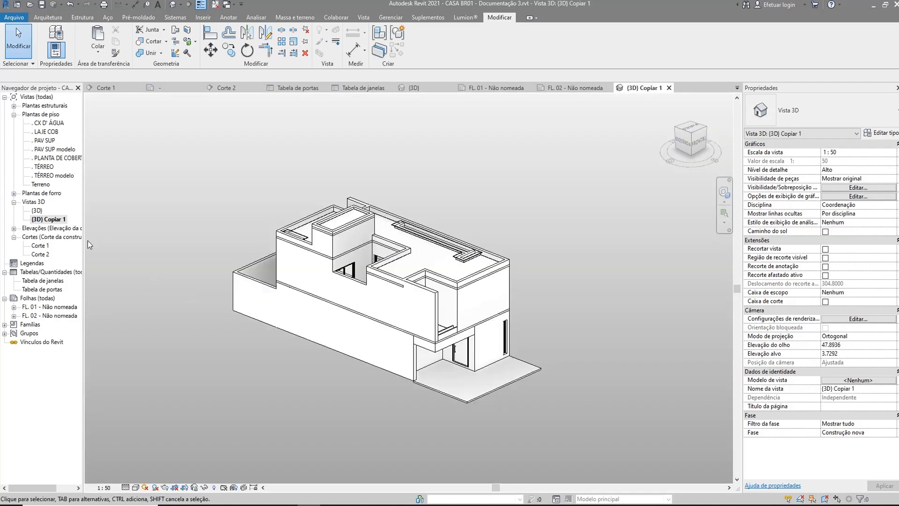
# Rename the duplicated 3D view as Perspecitva.
pyautogui.rightClick(37, 220)
pyautogui.click(81, 363)
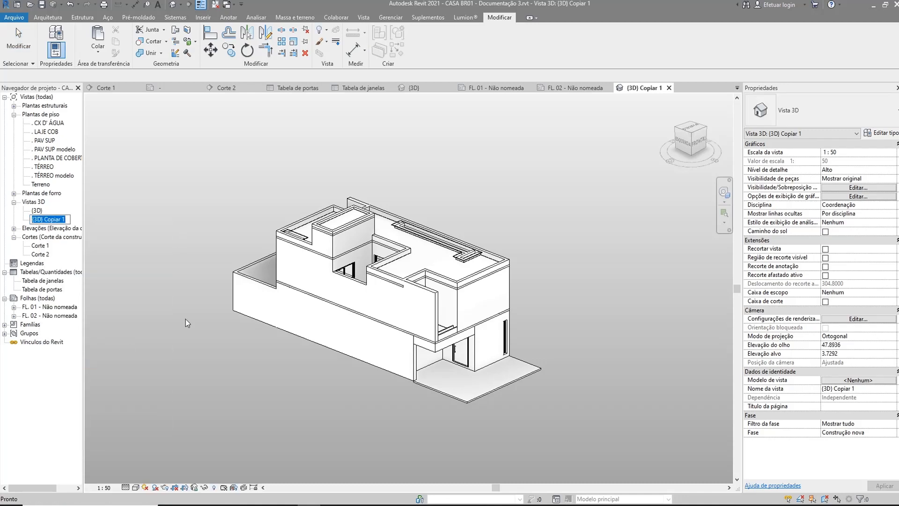
pyautogui.write('Perspecitva')
pyautogui.press('Return')
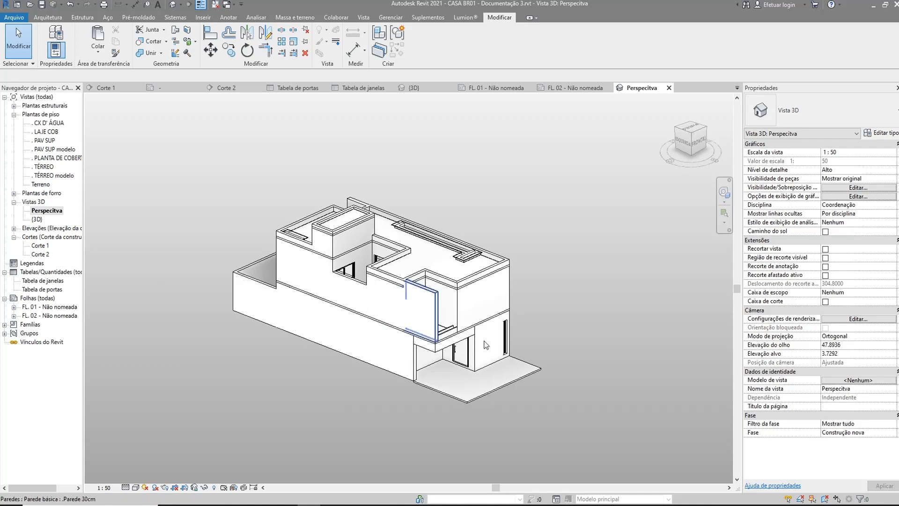
# Try a section box in the Perspecitva view, moving its long front side inward to cut the house, and turn it off.
pyautogui.click(826, 301)
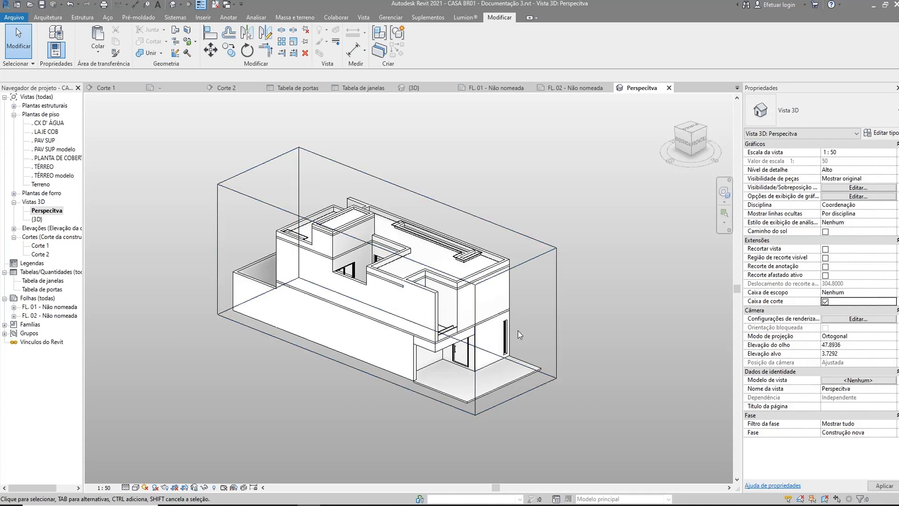
pyautogui.click(283, 210)
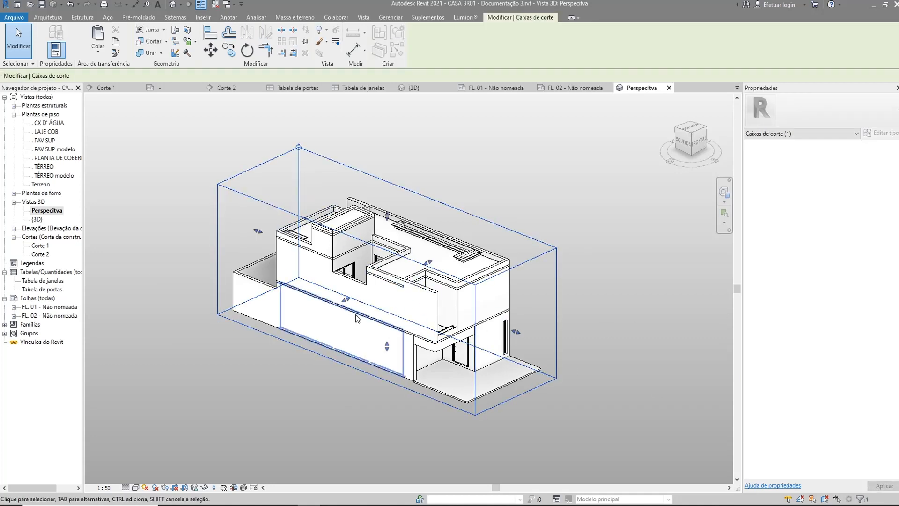
pyautogui.moveTo(361, 295); pyautogui.dragTo(374, 291)
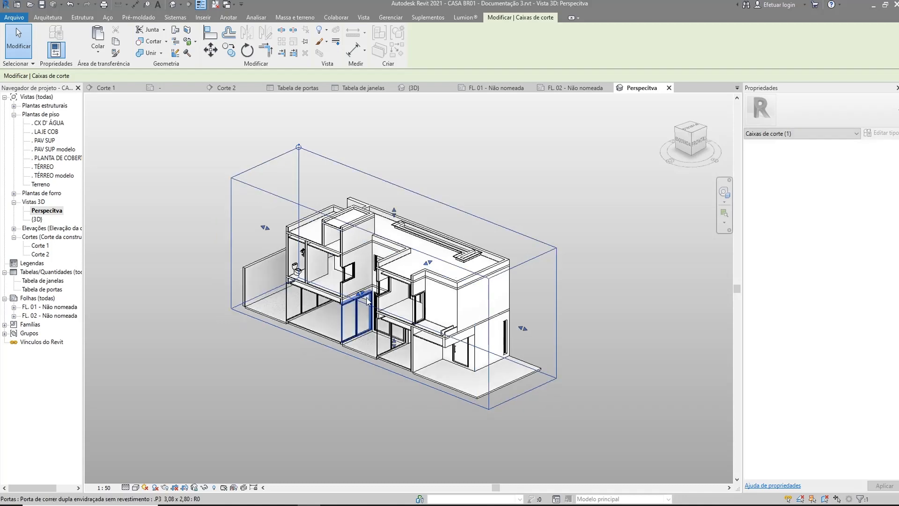
pyautogui.click(346, 402)
pyautogui.click(825, 301)
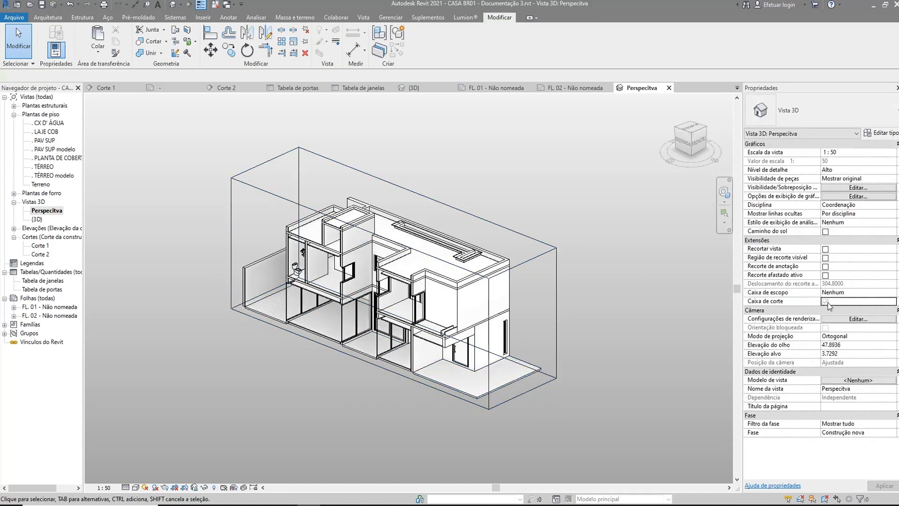
# Enable the section box in the Perspecitva view and move its long front side inward to cut the house open lengthwise, exposing the rooms.
pyautogui.click(826, 301)
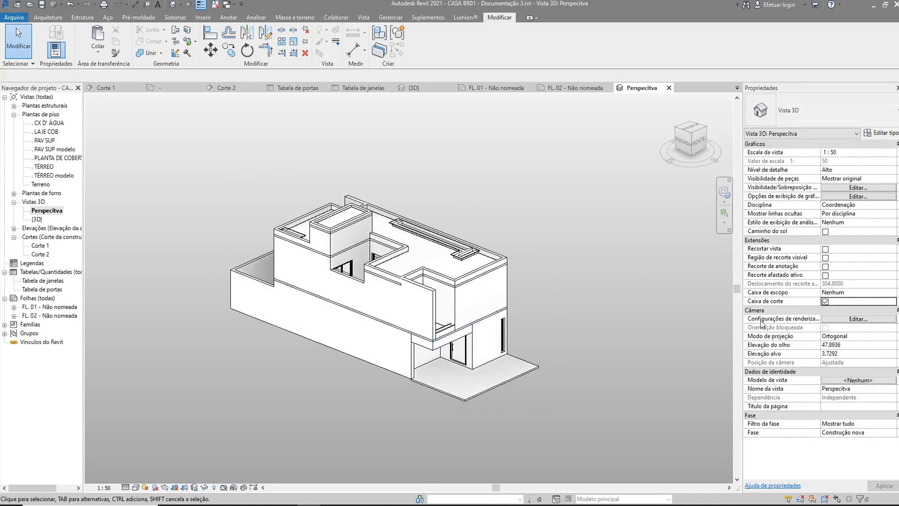
pyautogui.click(336, 294)
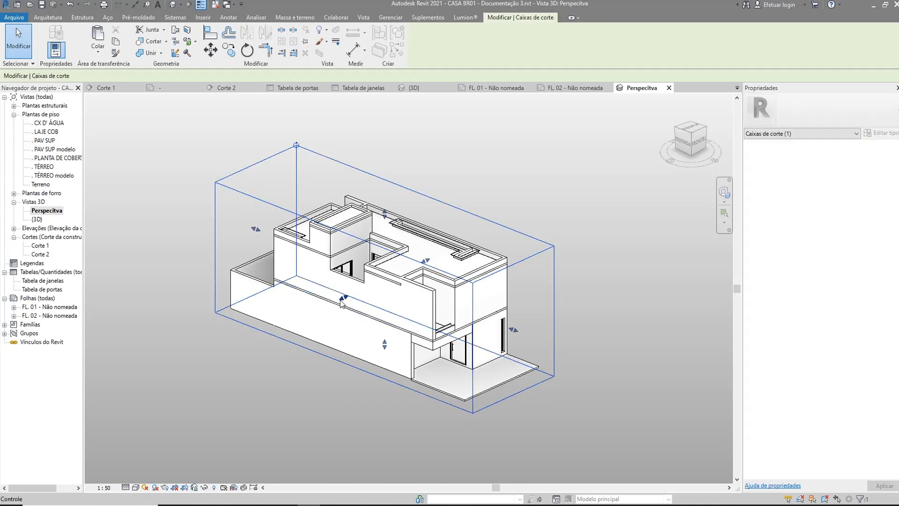
pyautogui.moveTo(342, 297); pyautogui.dragTo(368, 287)
pyautogui.keyDown('shift'); pyautogui.moveTo(302, 249); pyautogui.dragTo(463, 350, button='middle'); pyautogui.keyUp('shift')
pyautogui.scroll(3, 488, 361)
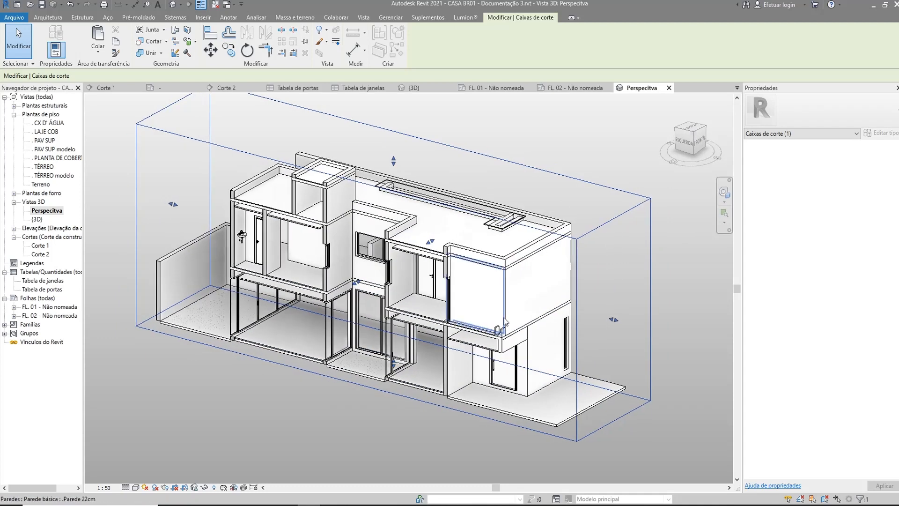
pyautogui.click(575, 154)
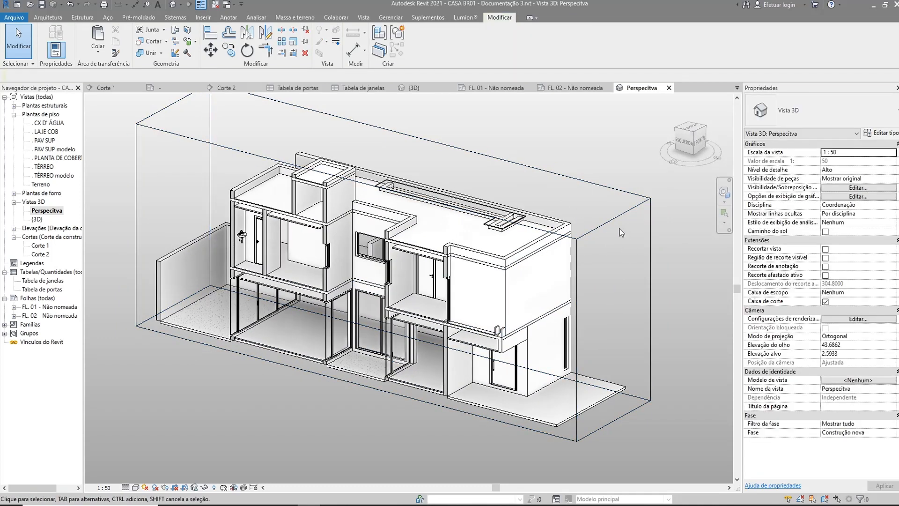
# Hide the section box outline in the Perspecitva view.
pyautogui.click(608, 223)
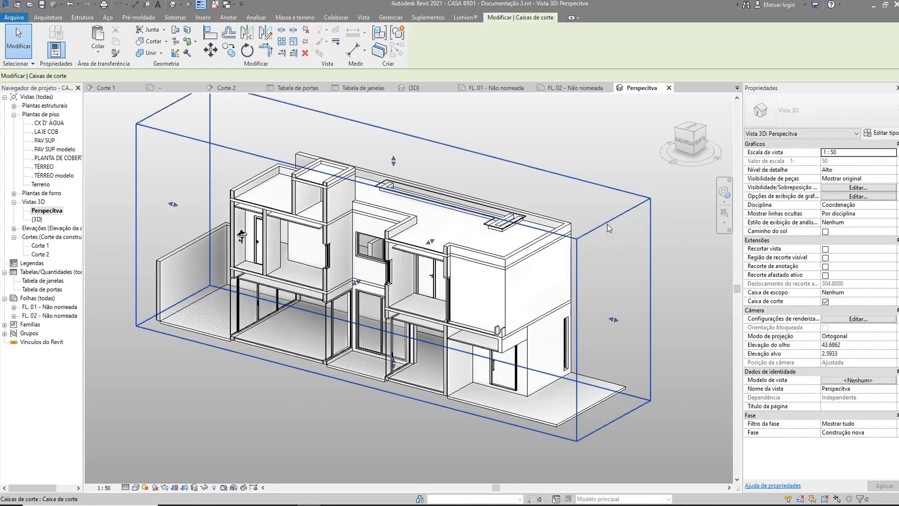
pyautogui.rightClick(608, 225)
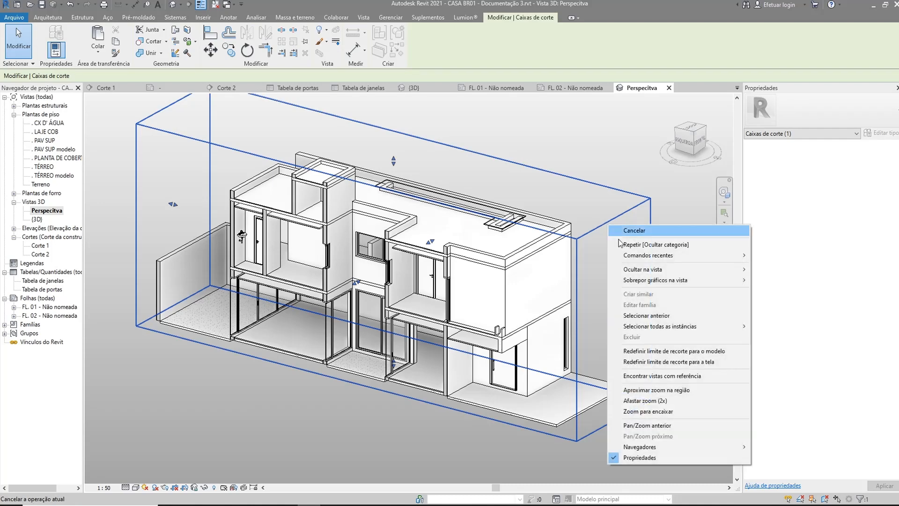
pyautogui.moveTo(645, 271)
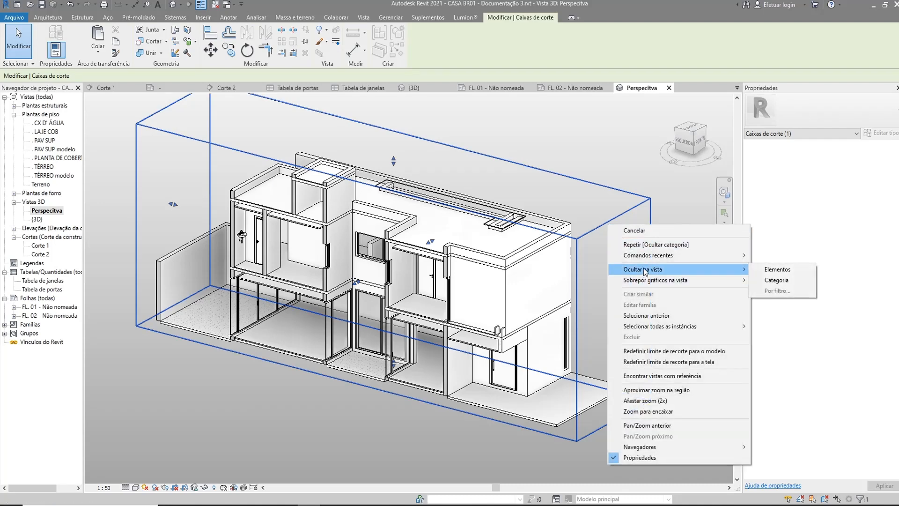
# Hide the selected section box element in the Perspecitva 3D view.
pyautogui.click(789, 268)
pyautogui.scroll(2, 383, 370)
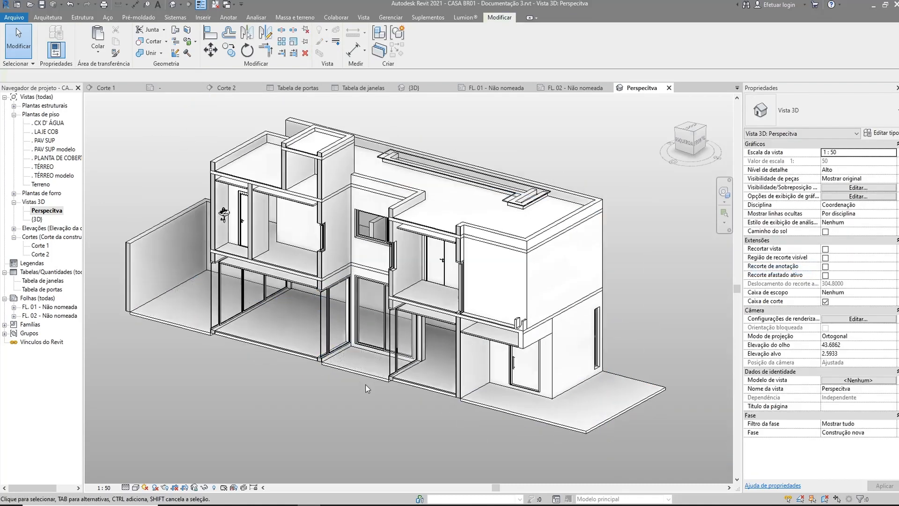
# Select the upper-floor wall sink (Pia de parede) and set its elevation from level to 0.5.
pyautogui.scroll(2, 182, 197)
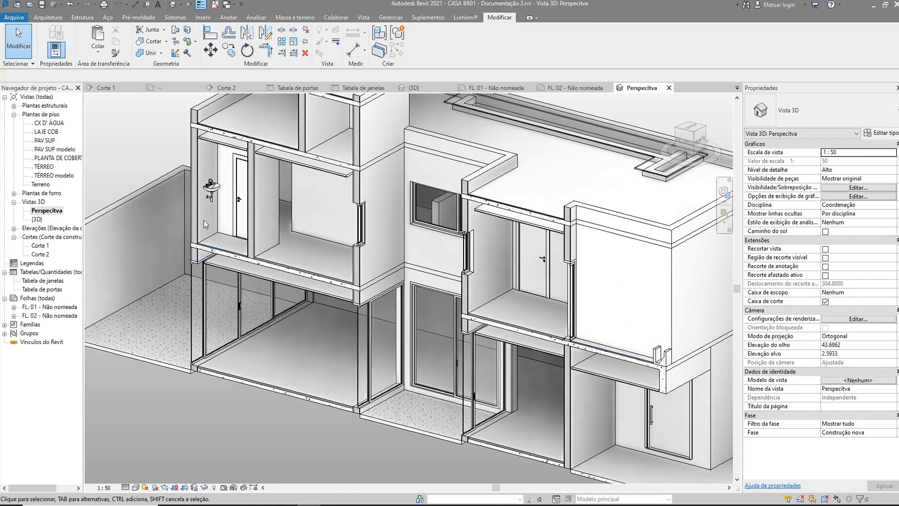
pyautogui.click(211, 186)
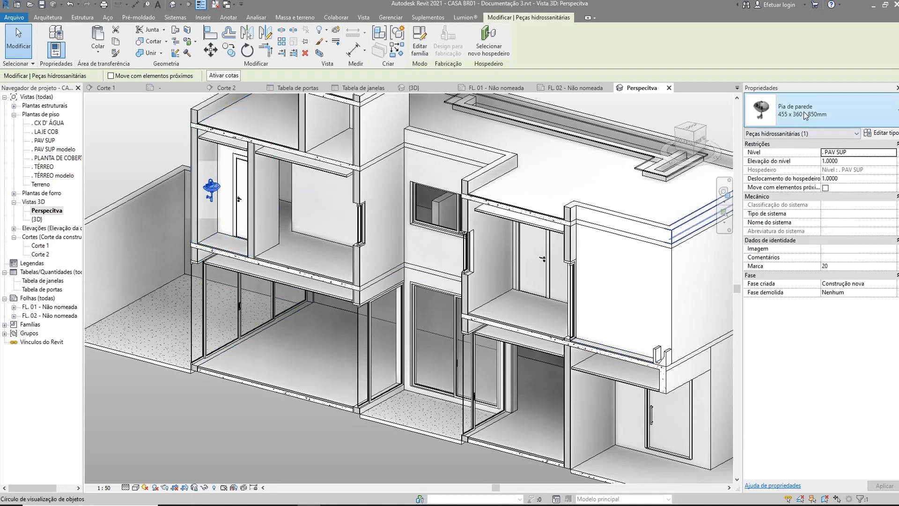
pyautogui.scroll(2, 206, 255)
pyautogui.scroll(1, 286, 226)
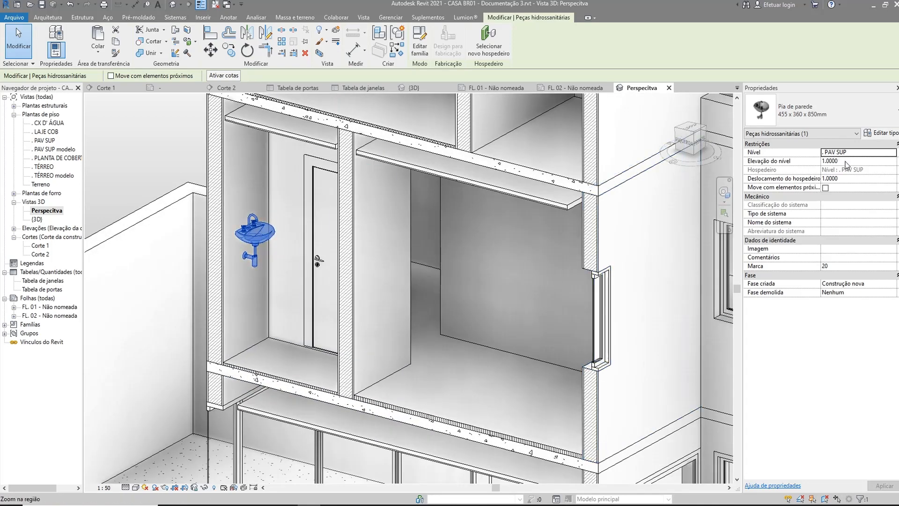
pyautogui.click(834, 162)
pyautogui.scroll(2, 270, 274)
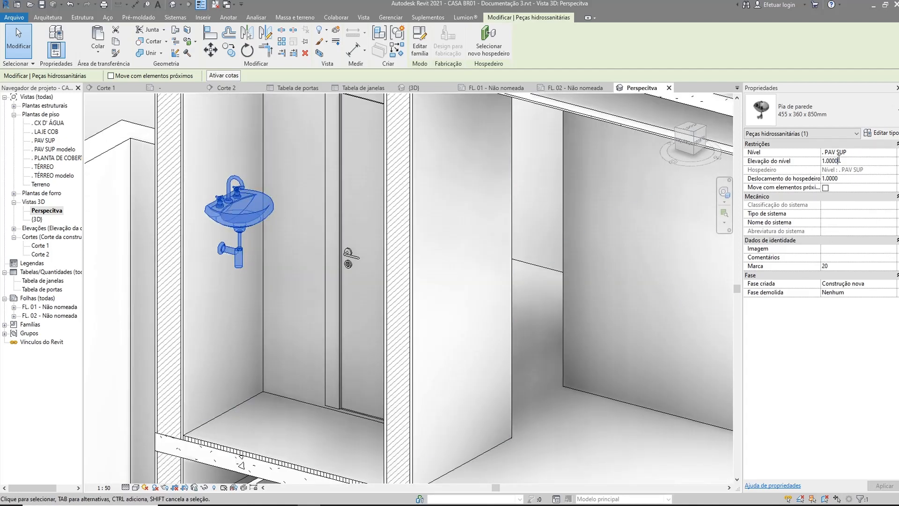
pyautogui.moveTo(837, 164); pyautogui.dragTo(820, 165)
pyautogui.write('0.5')
pyautogui.press('Return')
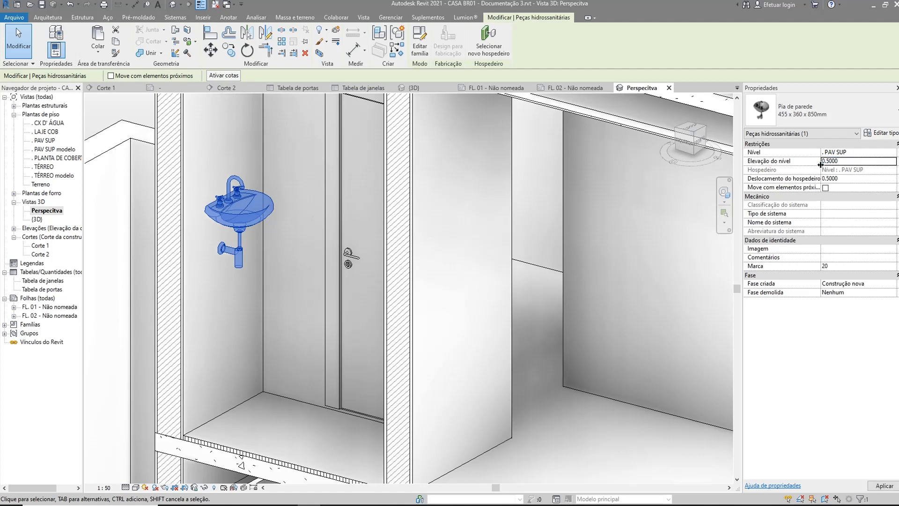
# Set the wall sink's elevation from level to 0.35.
pyautogui.scroll(-3, 322, 276)
pyautogui.scroll(3, 506, 293)
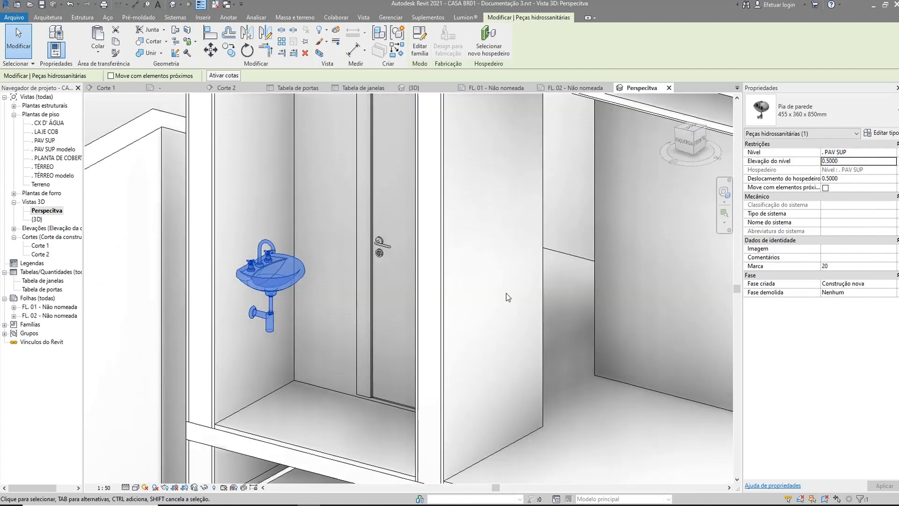
pyautogui.doubleClick(863, 161)
pyautogui.press('BackSpace')
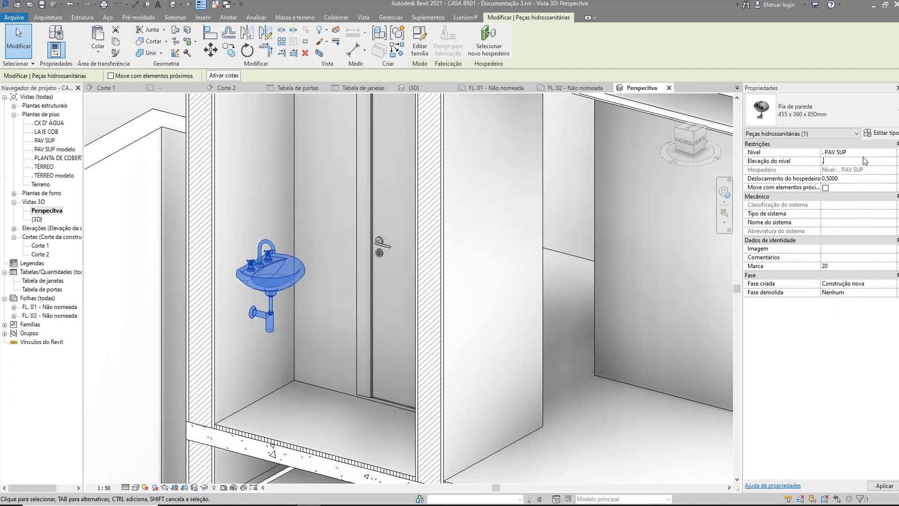
pyautogui.write('0.35')
pyautogui.press('Return')
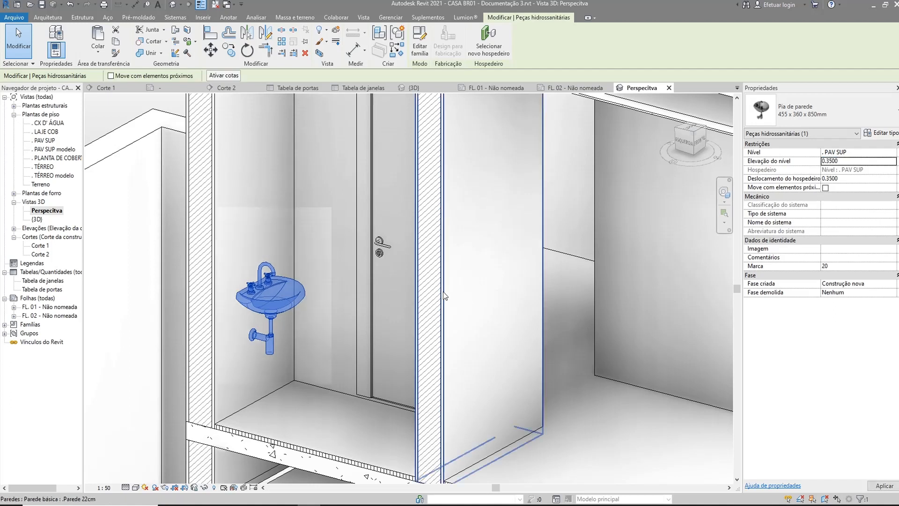
# Set the wall sink's elevation from level to 0.4, deselect it and check its height against the door.
pyautogui.doubleClick(844, 162)
pyautogui.write('0.4')
pyautogui.press('Return')
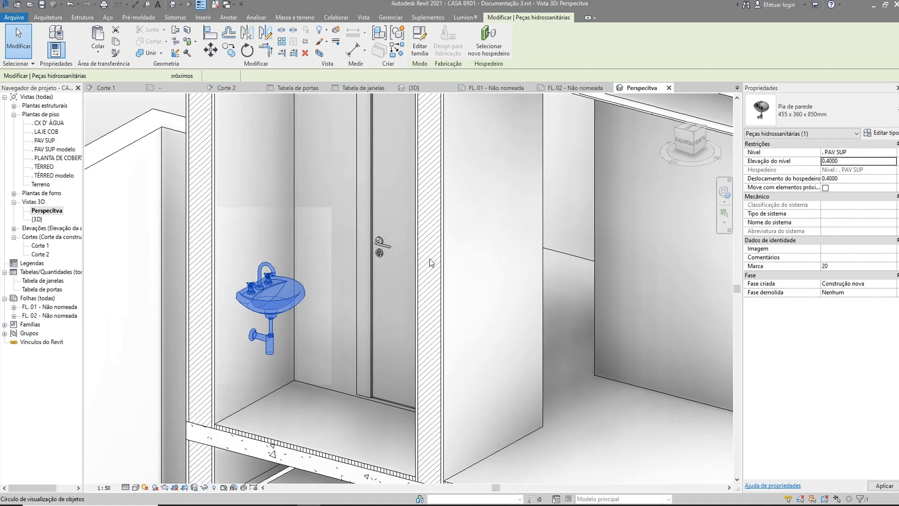
pyautogui.scroll(-5, 431, 262)
pyautogui.click(204, 179)
pyautogui.scroll(1, 341, 243)
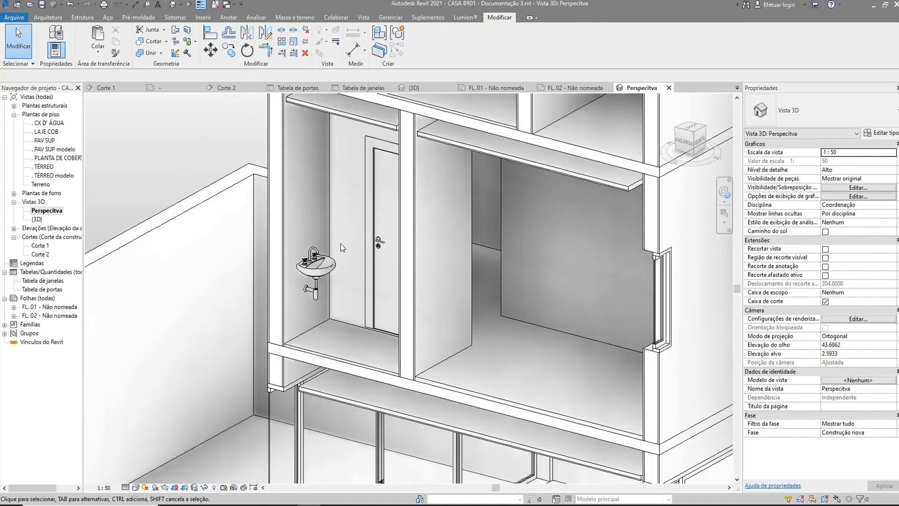
pyautogui.scroll(2, 340, 243)
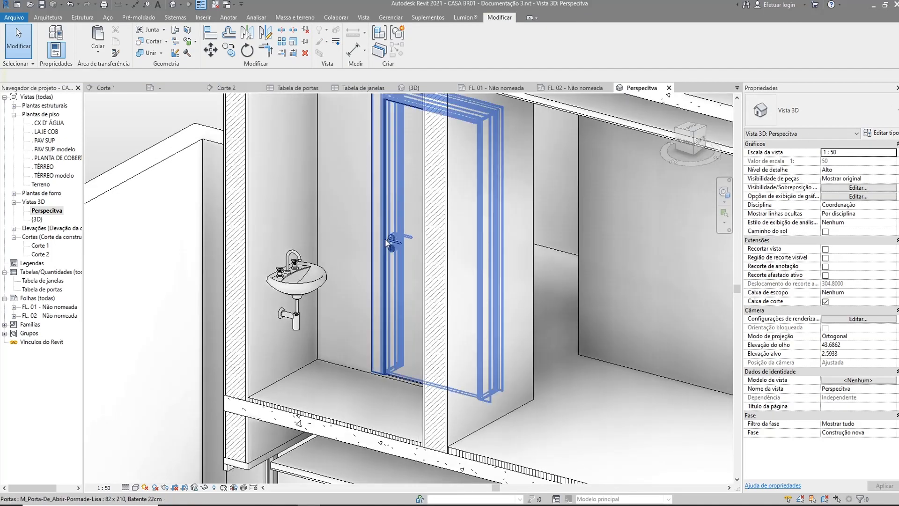
pyautogui.scroll(-4, 356, 281)
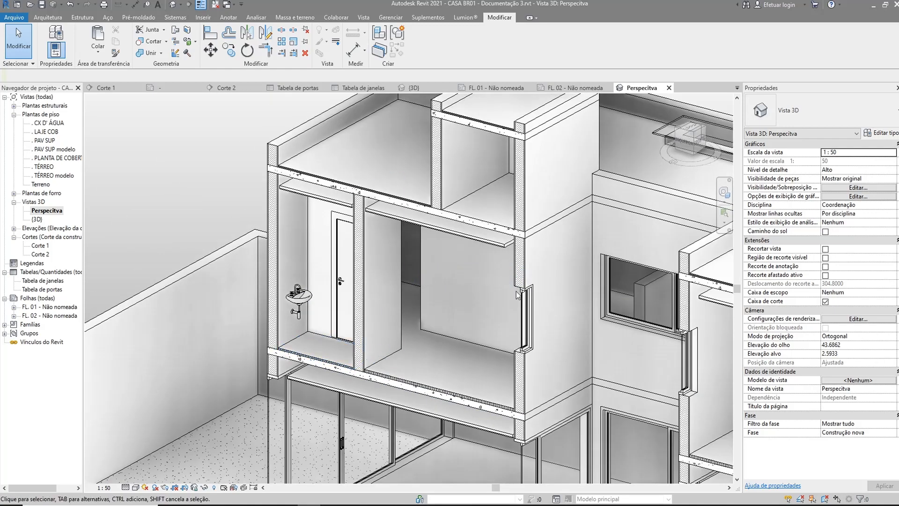
pyautogui.scroll(2, 337, 328)
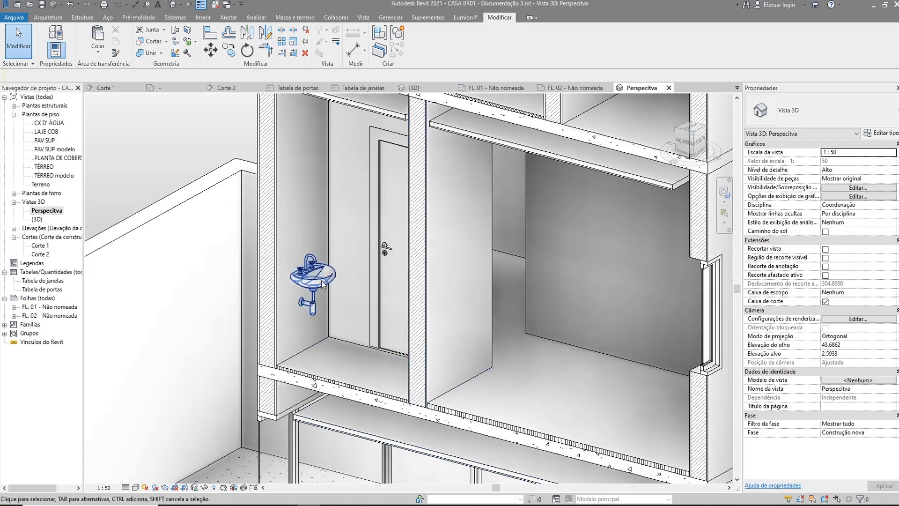
pyautogui.scroll(1, 305, 262)
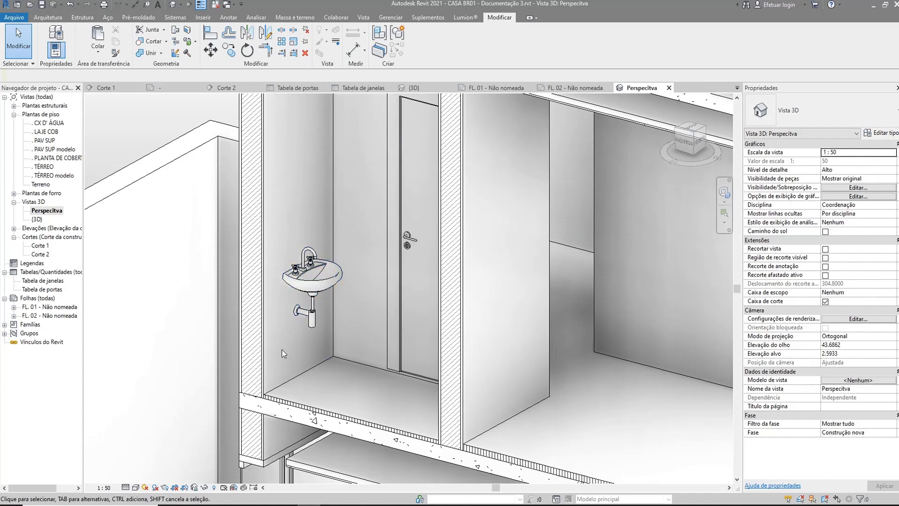
# Turn on shadows for the whole house in the Perspecitva 3D view.
pyautogui.scroll(-4, 302, 269)
pyautogui.scroll(-4, 316, 259)
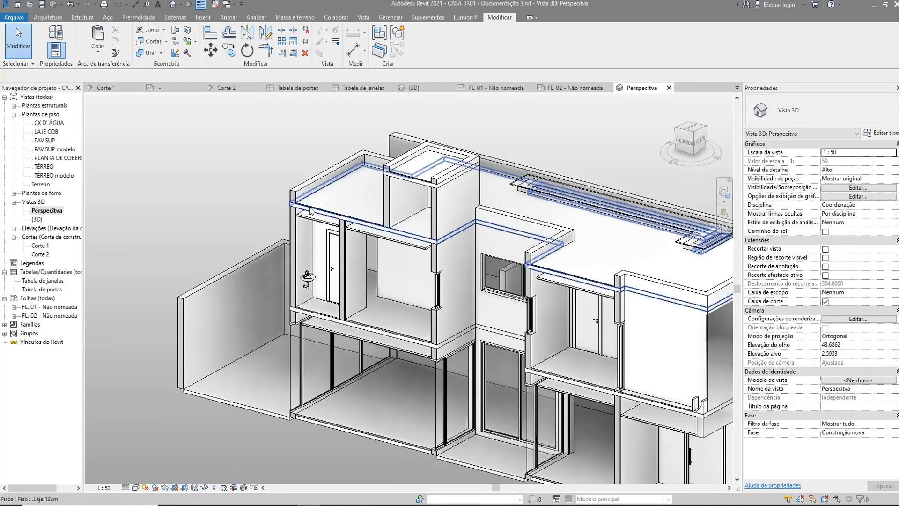
pyautogui.click(154, 488)
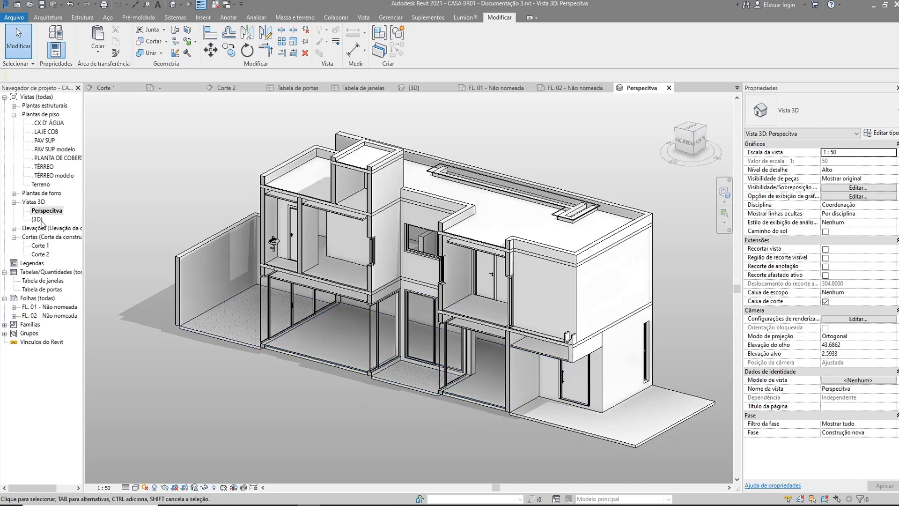
# Open sheet FL. 02 and place the Perspecitva 3D view in the empty area below Corte 1.
pyautogui.doubleClick(49, 315)
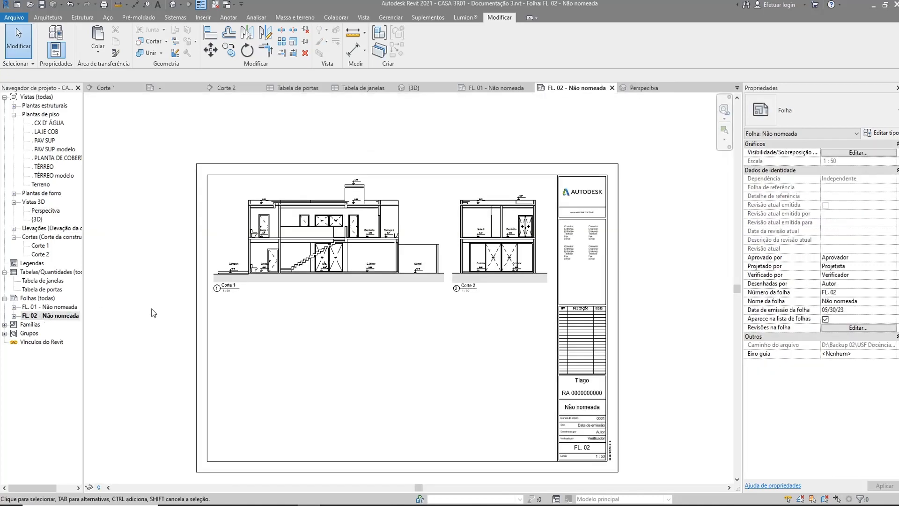
pyautogui.click(46, 210)
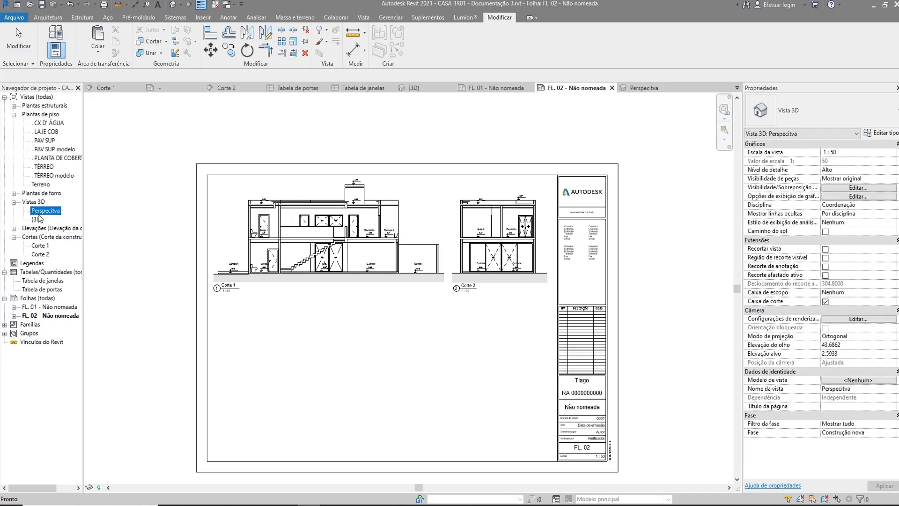
pyautogui.moveTo(39, 218); pyautogui.dragTo(327, 372)
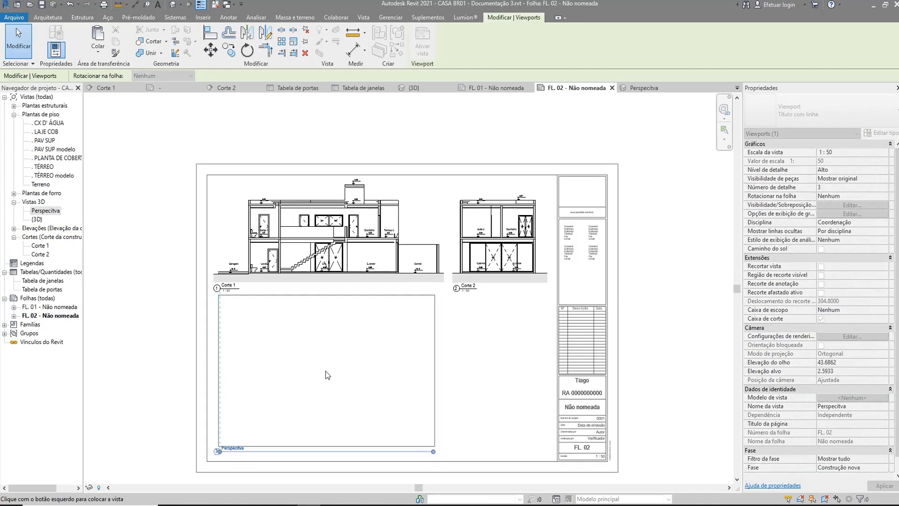
pyautogui.click(322, 373)
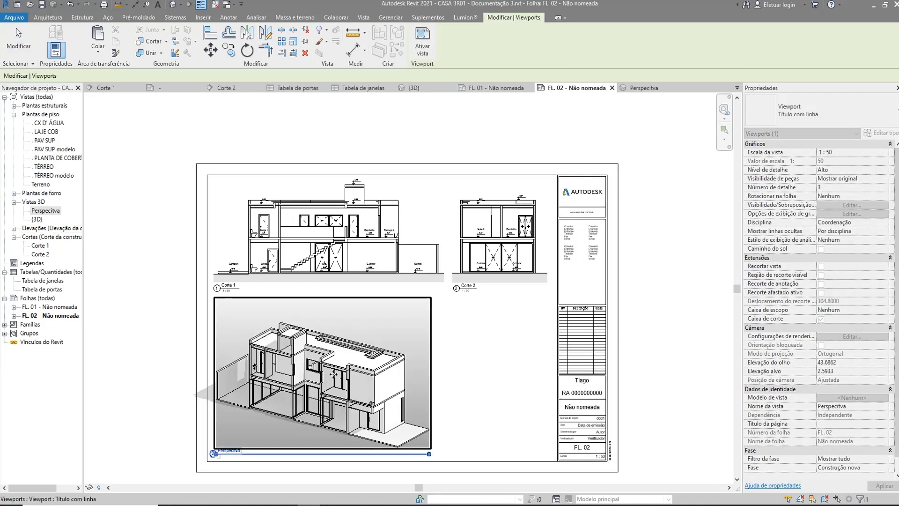
pyautogui.click(18, 40)
# Shift the Perspecitva viewport slightly to the right on sheet FL. 02 and deselect it.
pyautogui.scroll(2, 340, 410)
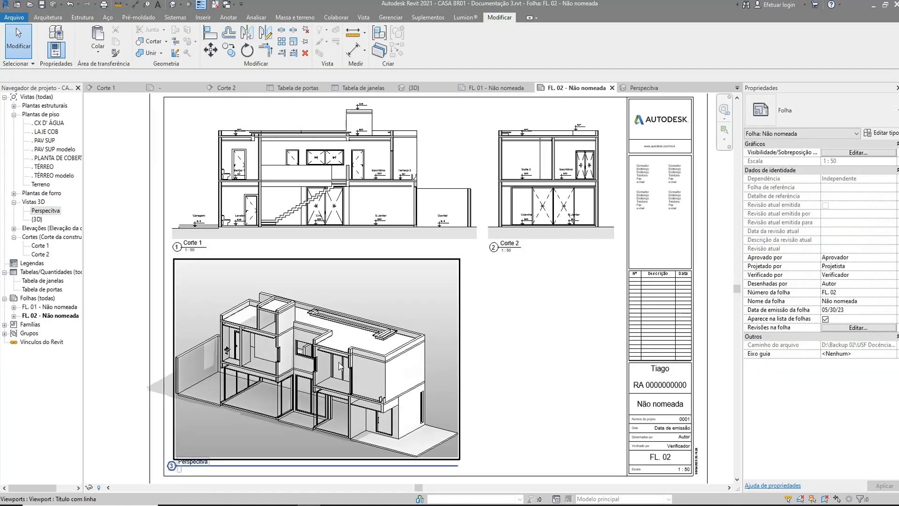
pyautogui.scroll(2, 181, 473)
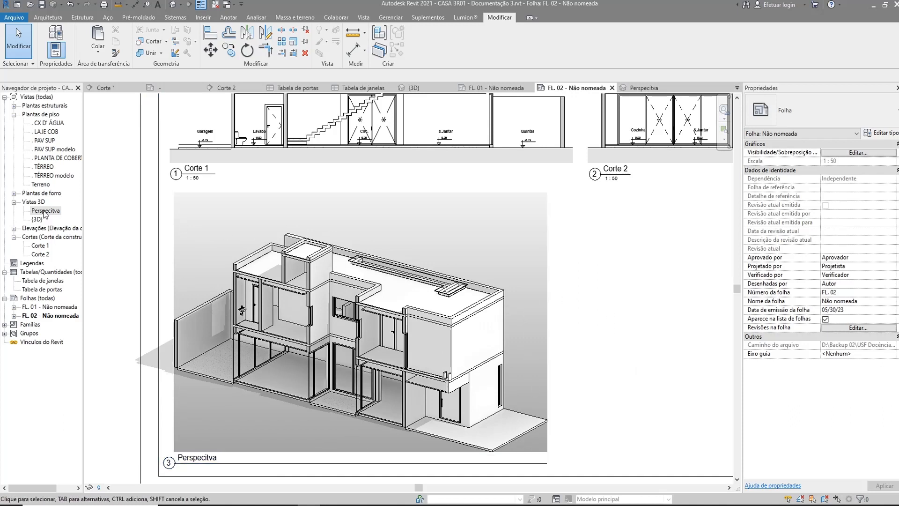
pyautogui.click(253, 346)
pyautogui.moveTo(253, 346); pyautogui.dragTo(271, 346)
pyautogui.click(114, 313)
pyautogui.scroll(-2, 317, 289)
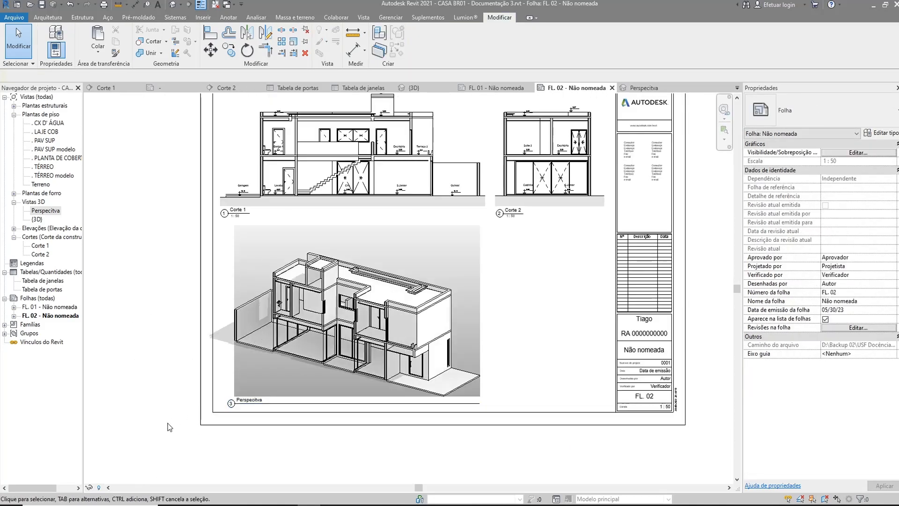
# Move the Perspecitva view title slightly to the right so it sits under the left edge of its image.
pyautogui.scroll(2, 288, 432)
pyautogui.click(281, 390)
pyautogui.scroll(2, 281, 388)
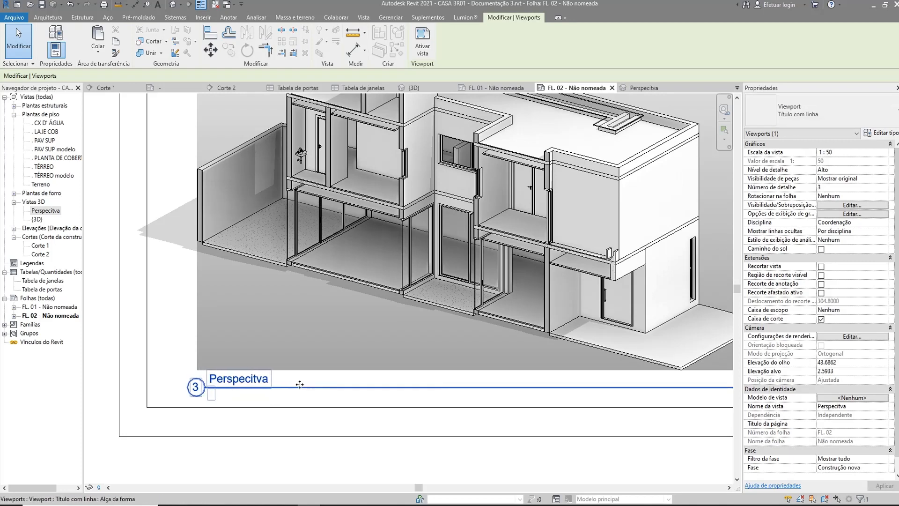
pyautogui.moveTo(283, 385); pyautogui.dragTo(300, 384)
pyautogui.scroll(-2, 323, 387)
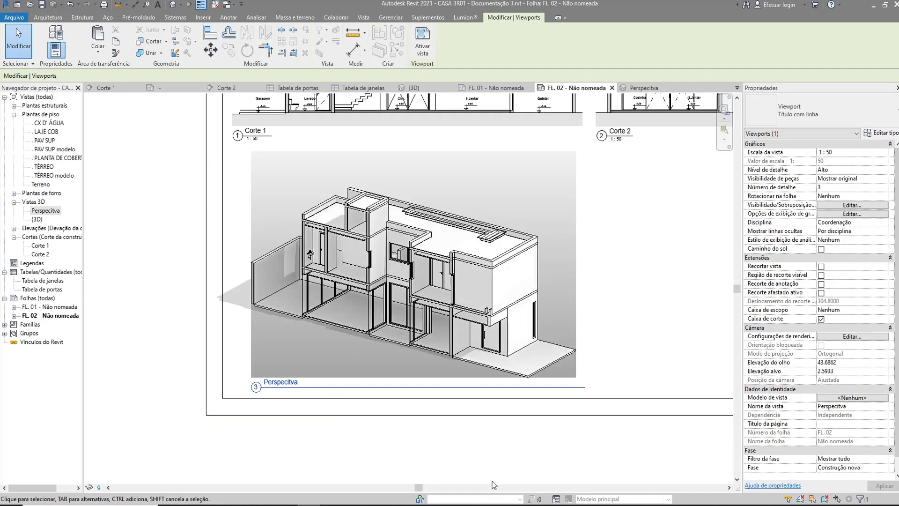
# Shorten the Perspecitva view title line so it ends just past the view name.
pyautogui.click(460, 389)
pyautogui.moveTo(461, 388); pyautogui.dragTo(294, 396)
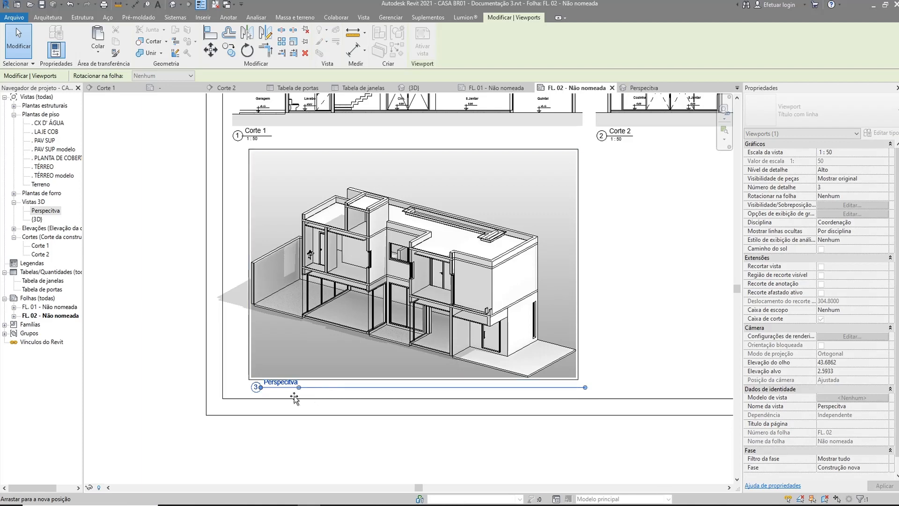
pyautogui.click(308, 448)
pyautogui.scroll(-2, 541, 305)
pyautogui.scroll(2, 541, 306)
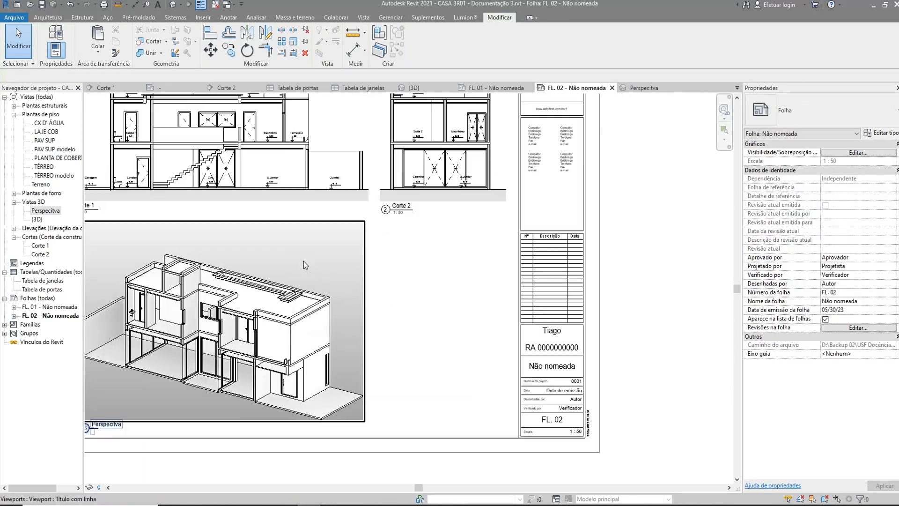
pyautogui.moveTo(409, 308); pyautogui.dragTo(460, 335, button='middle')
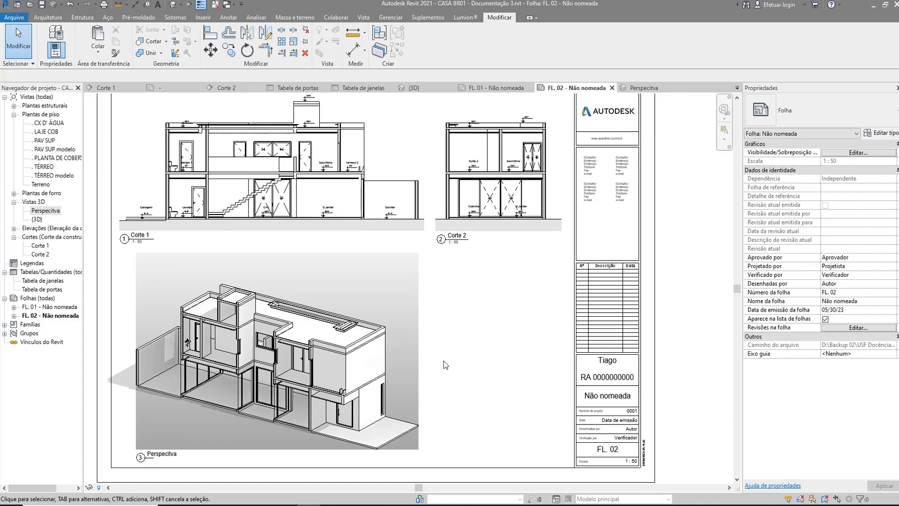
pyautogui.moveTo(261, 289); pyautogui.dragTo(302, 318, button='middle')
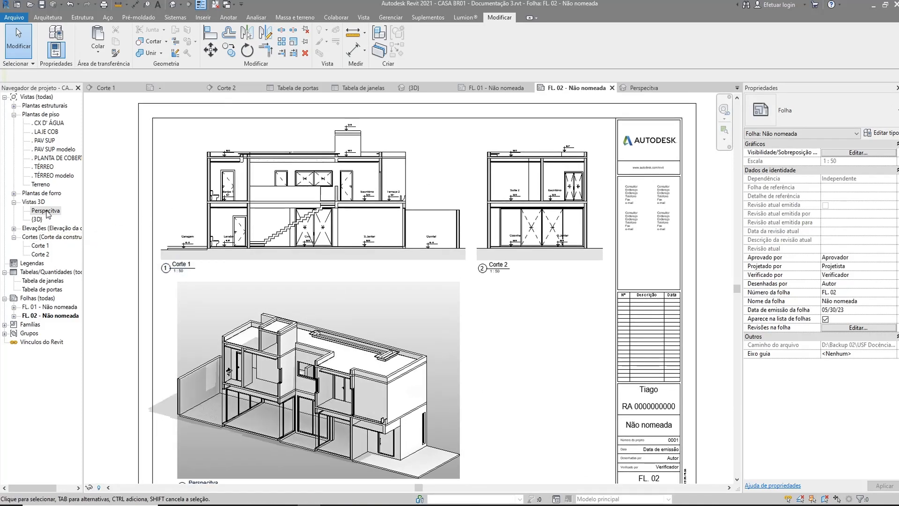
pyautogui.click(40, 245)
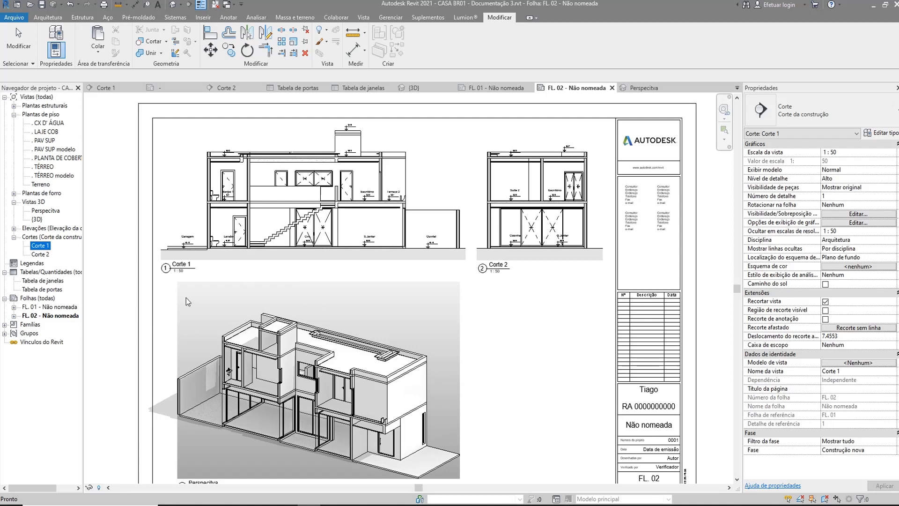
pyautogui.click(42, 281)
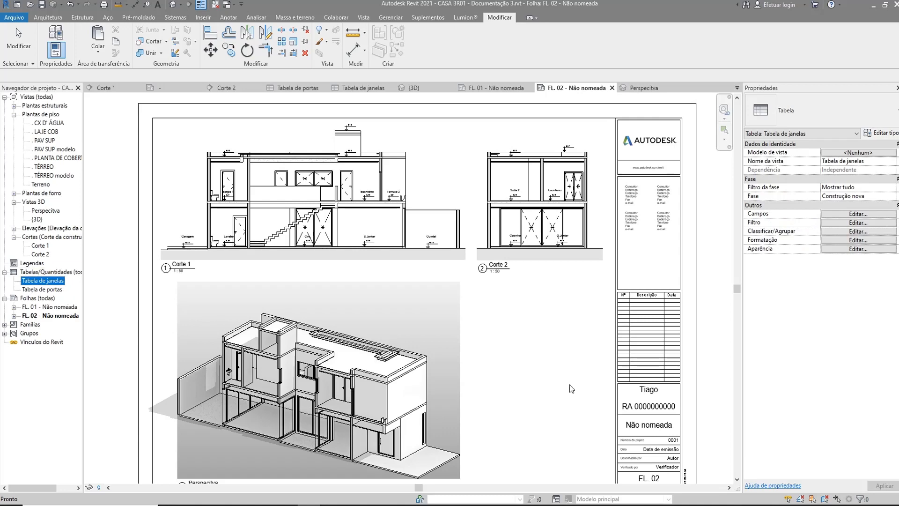
# Place the door schedule (Tabela de portas) on sheet FL. 02, directly below the Corte 2 section.
pyautogui.scroll(-1, 572, 389)
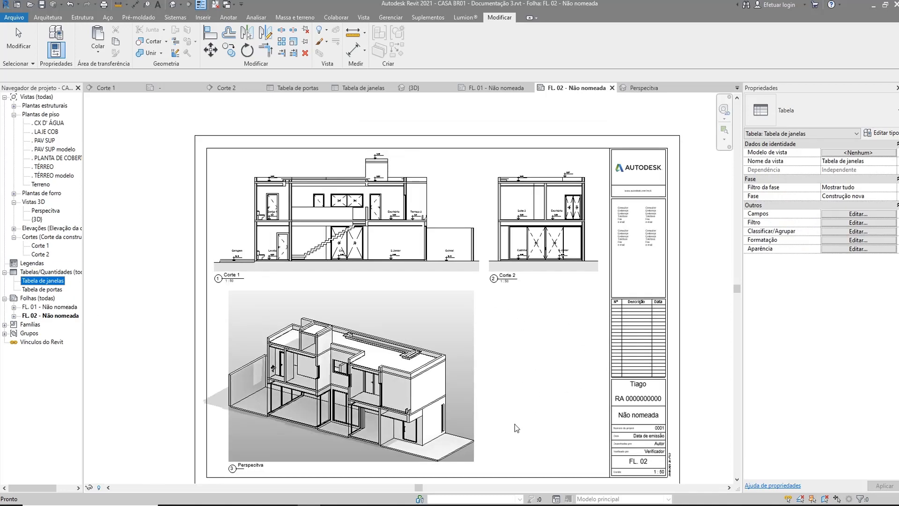
pyautogui.click(37, 289)
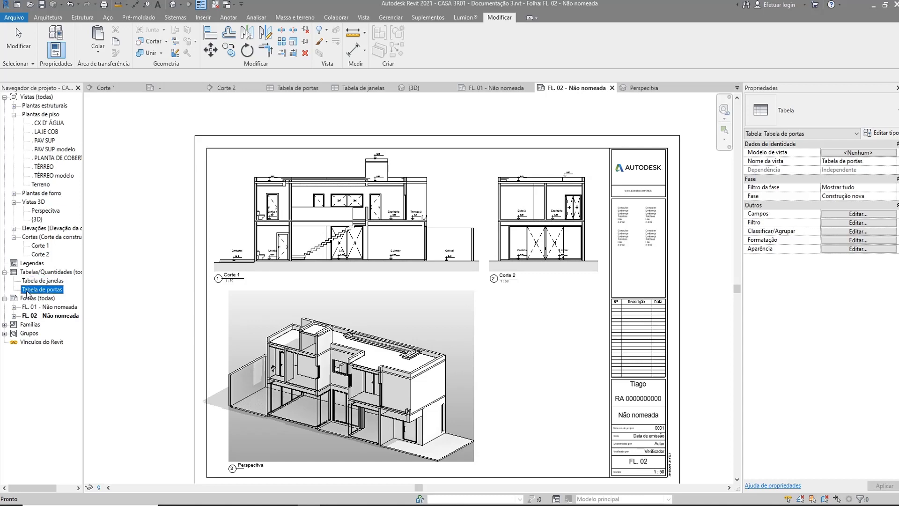
pyautogui.moveTo(27, 293); pyautogui.dragTo(529, 320)
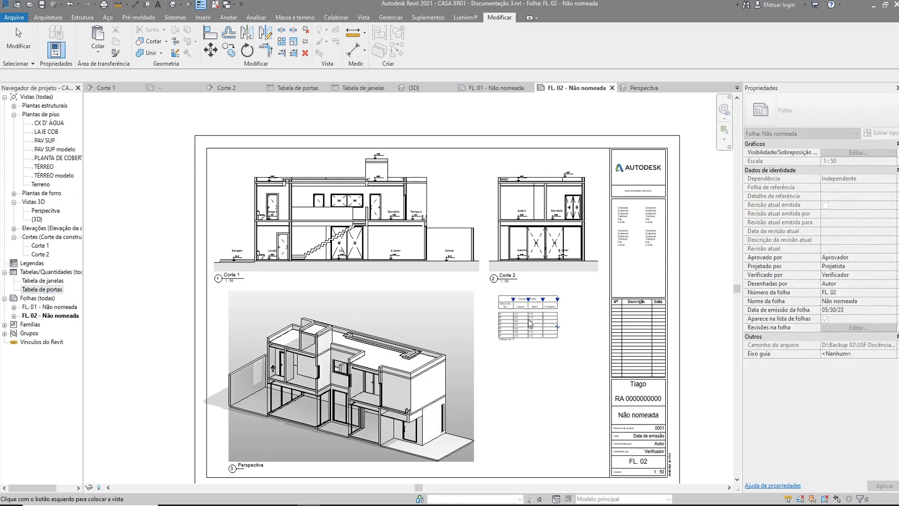
pyautogui.scroll(1, 529, 322)
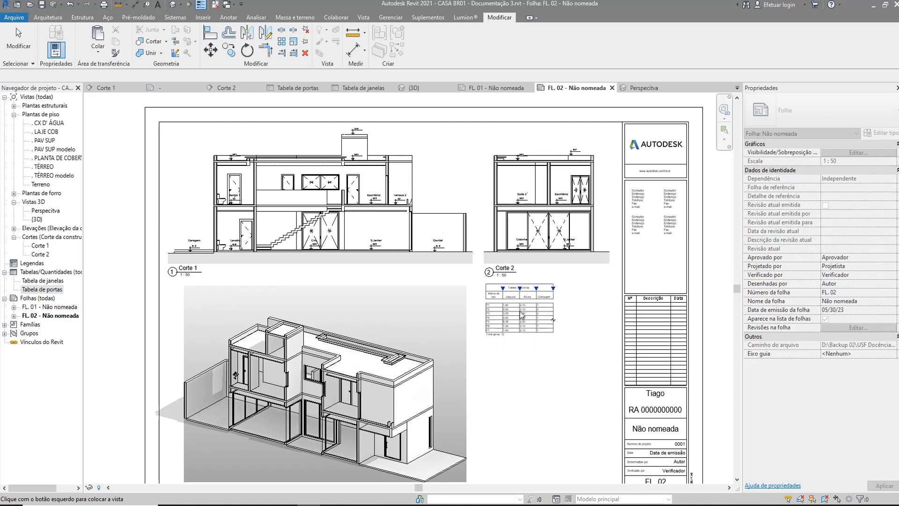
pyautogui.click(521, 312)
# Place the window schedule (Tabela de janelas) below the door schedule, aligned with its left edge, and deselect it.
pyautogui.click(42, 281)
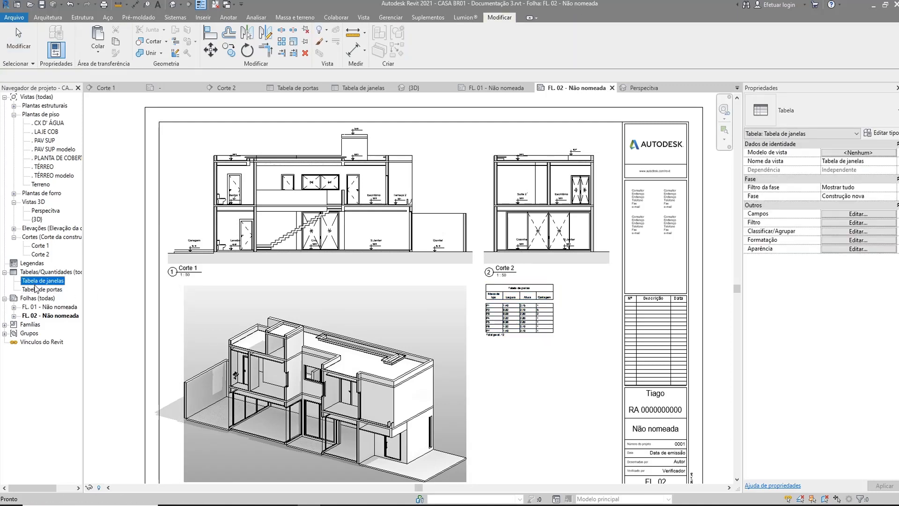
pyautogui.moveTo(343, 326); pyautogui.dragTo(491, 384)
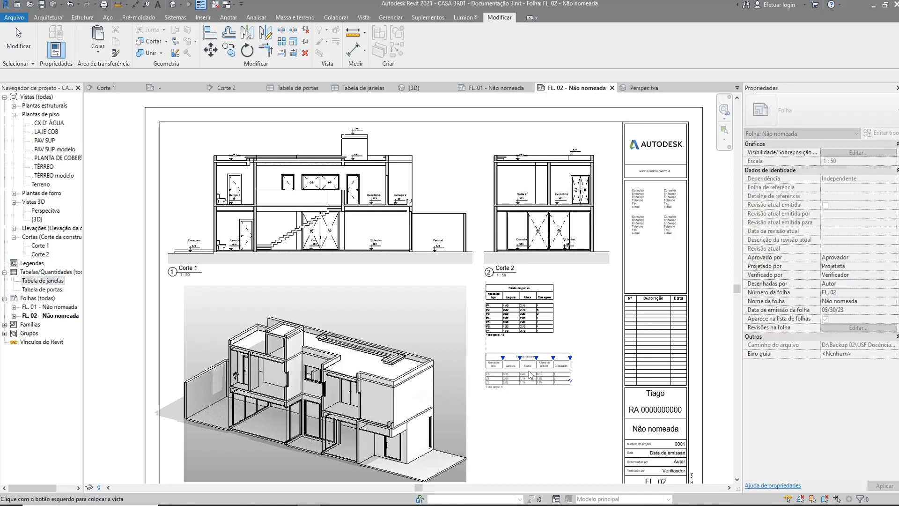
pyautogui.click(532, 371)
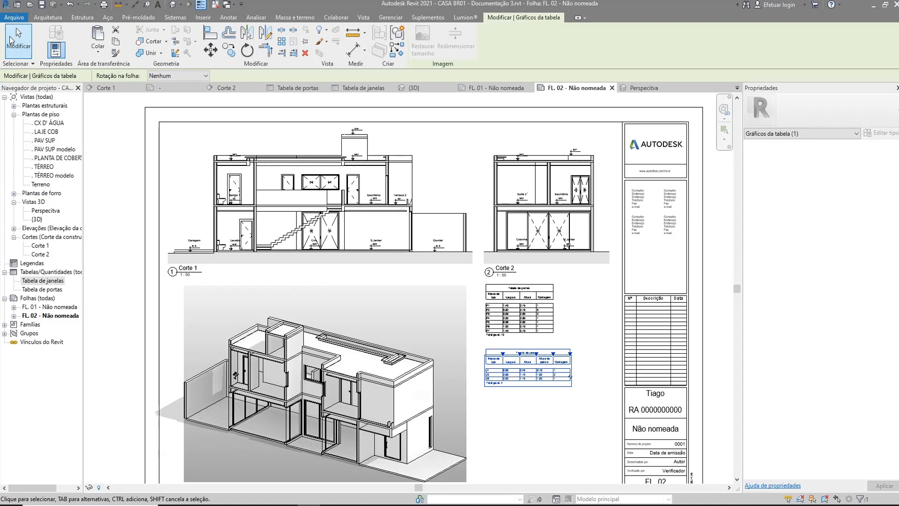
pyautogui.click(18, 40)
# Examine the door and window schedules up close and check their arrangement on sheet FL. 02.
pyautogui.scroll(5, 576, 389)
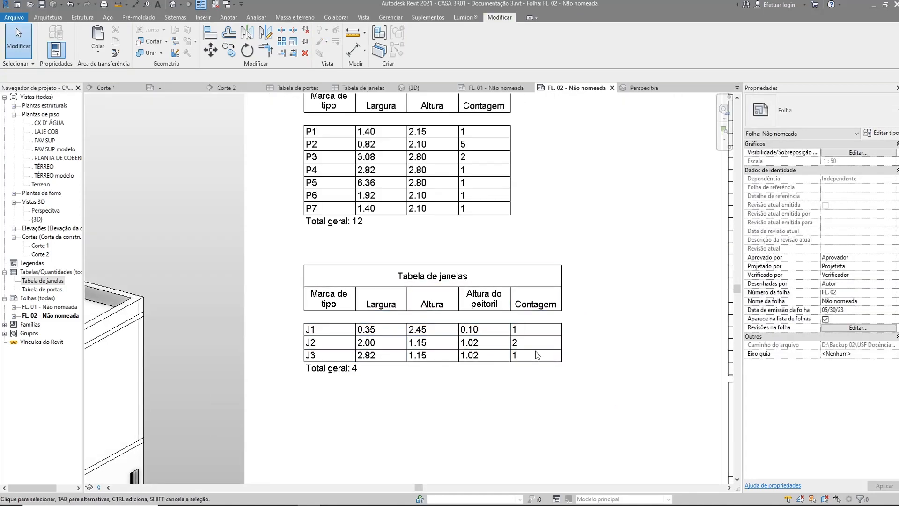
pyautogui.scroll(-2, 536, 350)
pyautogui.click(460, 199)
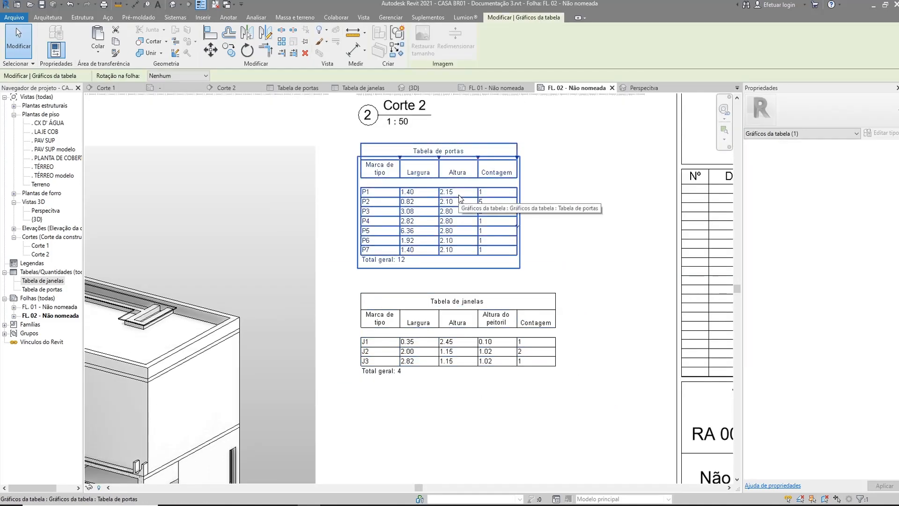
pyautogui.scroll(-2, 445, 195)
pyautogui.scroll(3, 436, 192)
pyautogui.scroll(-2, 436, 192)
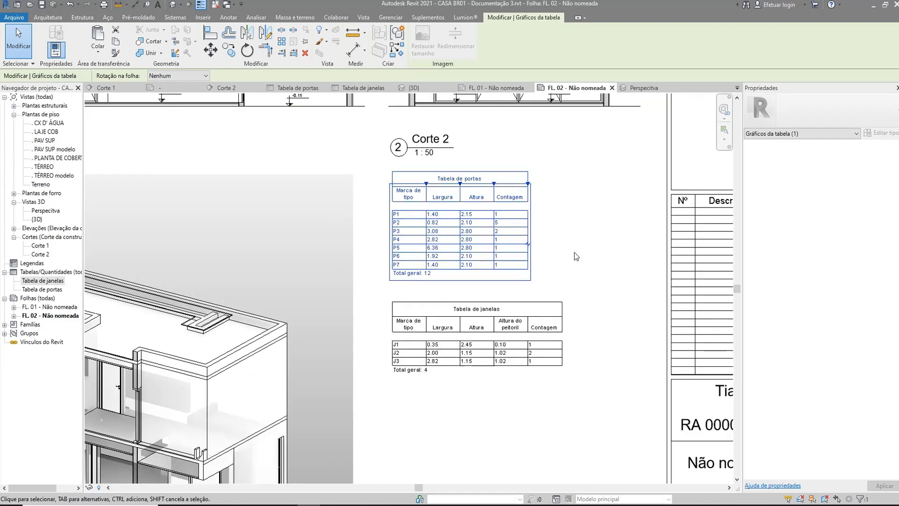
pyautogui.scroll(-2, 574, 252)
pyautogui.moveTo(432, 255); pyautogui.dragTo(405, 302, button='middle')
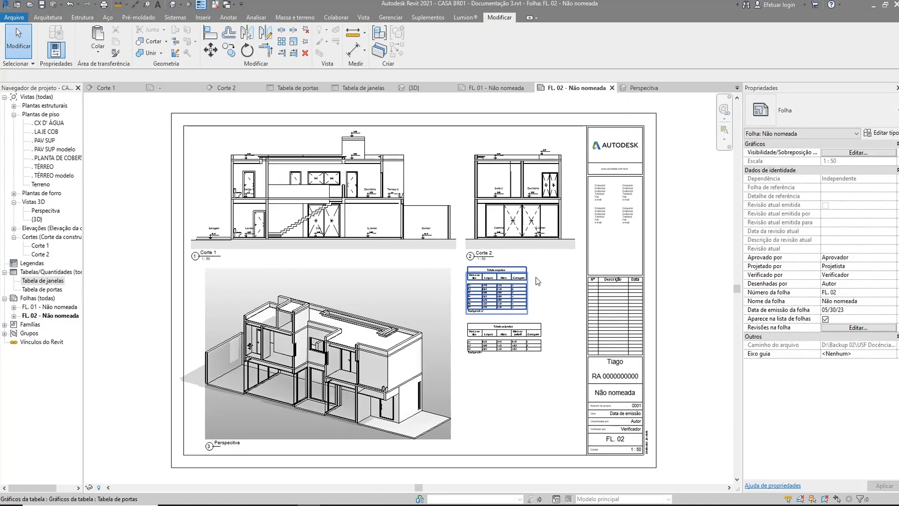
# Create a new sheet using the A1 métrico title block.
pyautogui.click(64, 315)
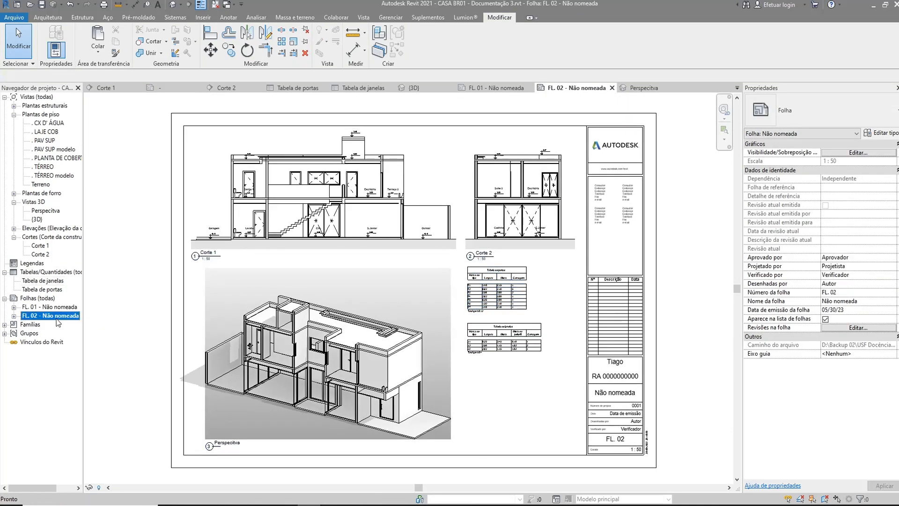
pyautogui.click(37, 299)
pyautogui.rightClick(40, 300)
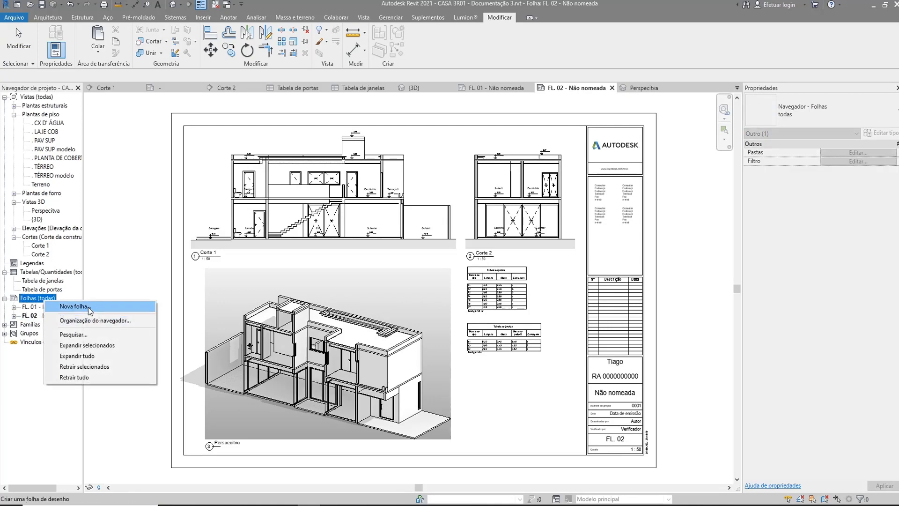
pyautogui.click(87, 307)
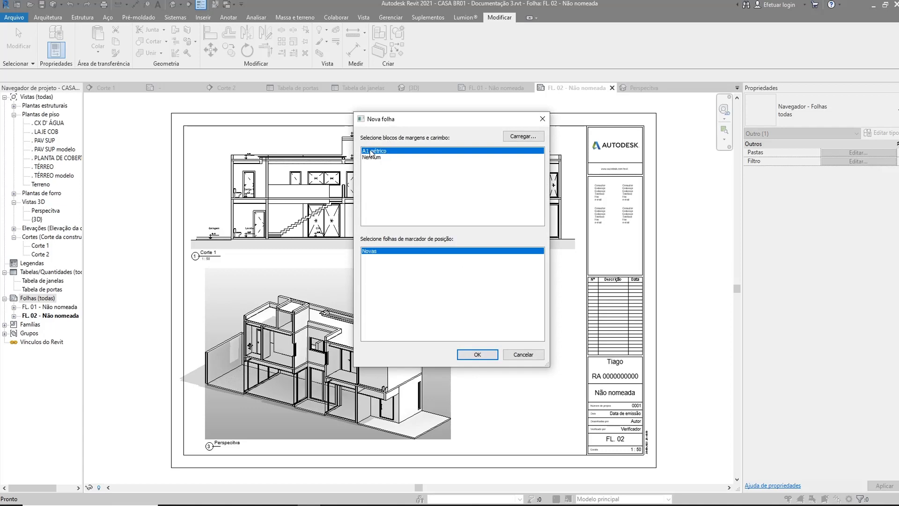
pyautogui.click(471, 353)
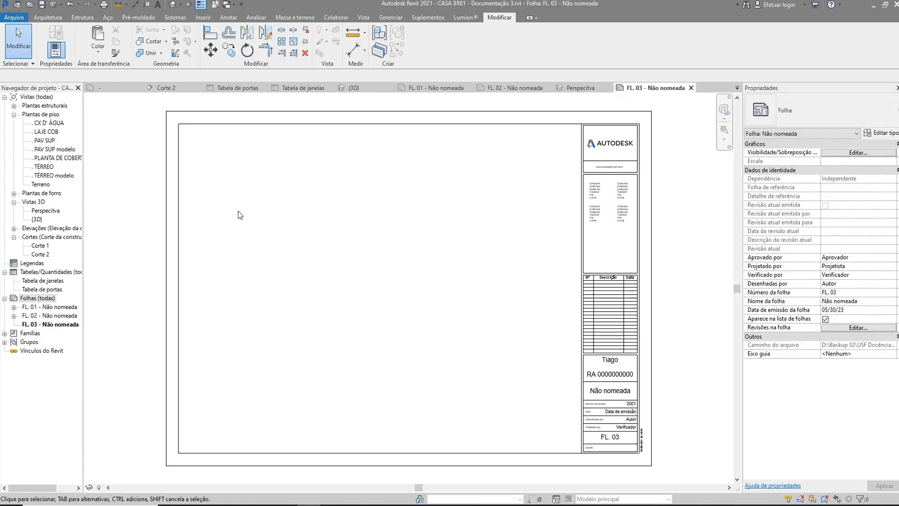
# Expand the building elevations, open the Leste elevation and examine its grid lines and levels.
pyautogui.click(32, 325)
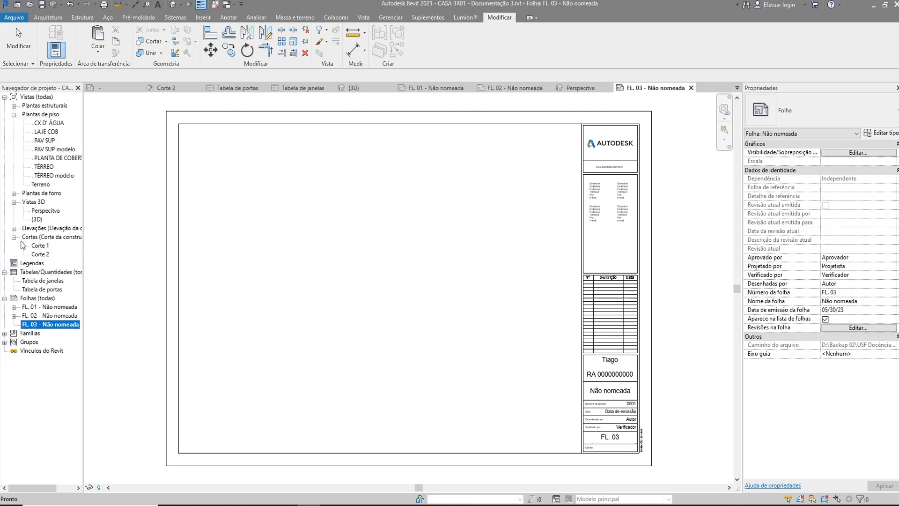
pyautogui.click(15, 229)
pyautogui.doubleClick(39, 237)
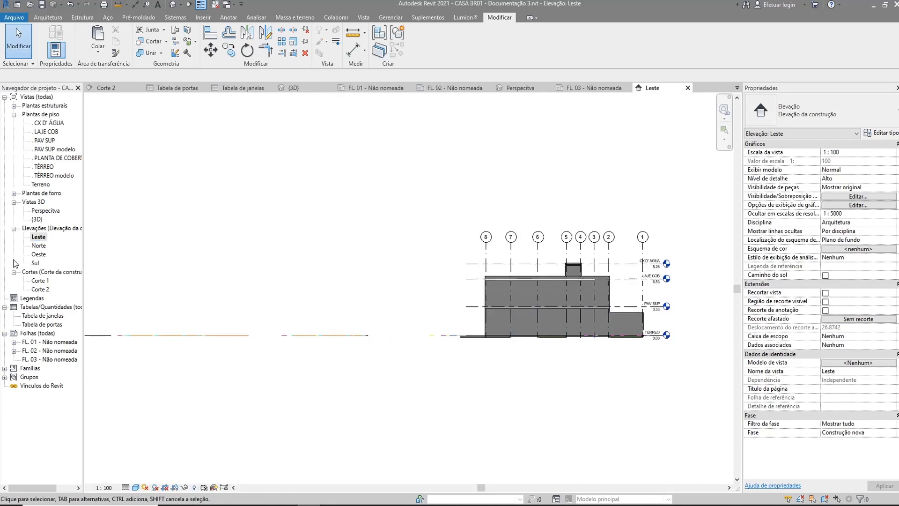
pyautogui.scroll(3, 683, 298)
pyautogui.scroll(-2, 638, 362)
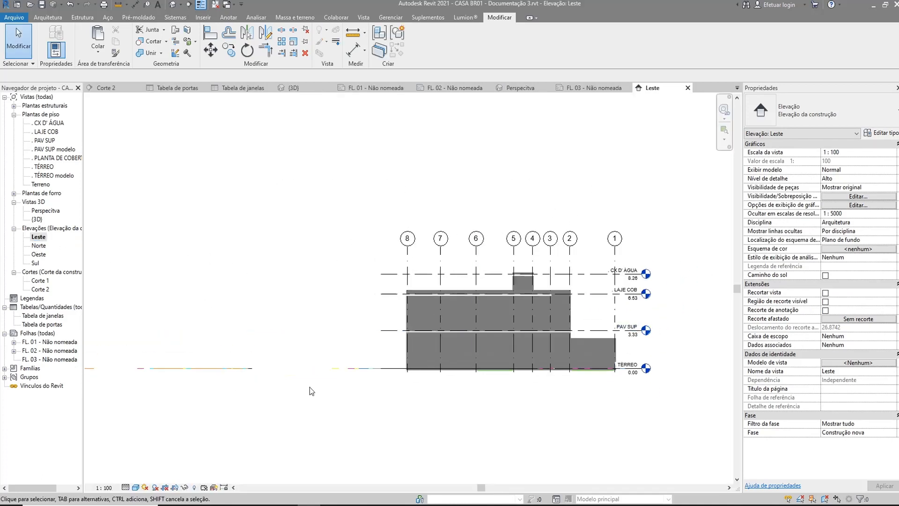
pyautogui.scroll(2, 649, 385)
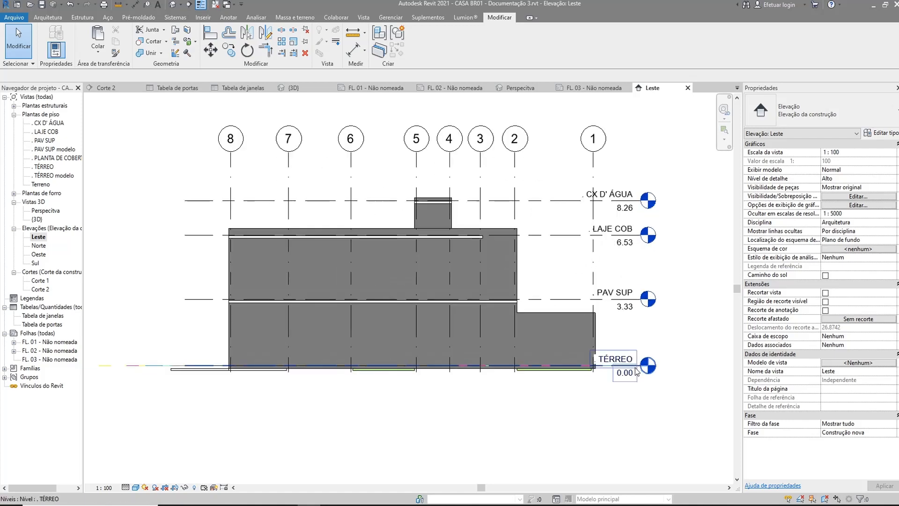
pyautogui.scroll(1, 577, 352)
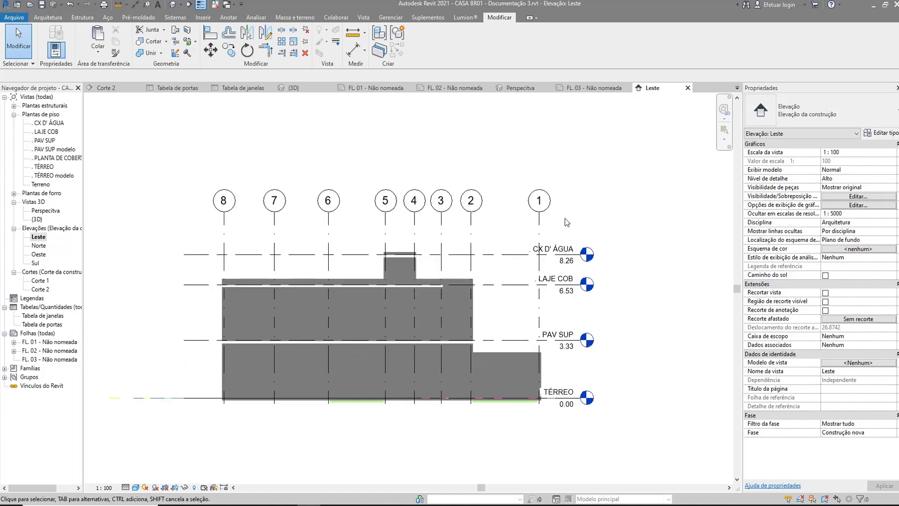
pyautogui.click(536, 228)
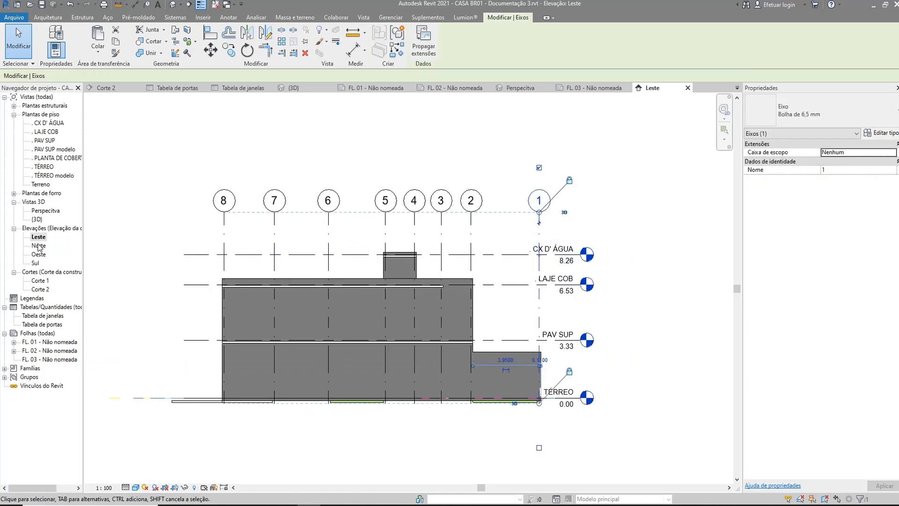
# Open the Norte, Oeste and Sul elevations one after another, ending on Sul.
pyautogui.doubleClick(40, 245)
pyautogui.doubleClick(40, 254)
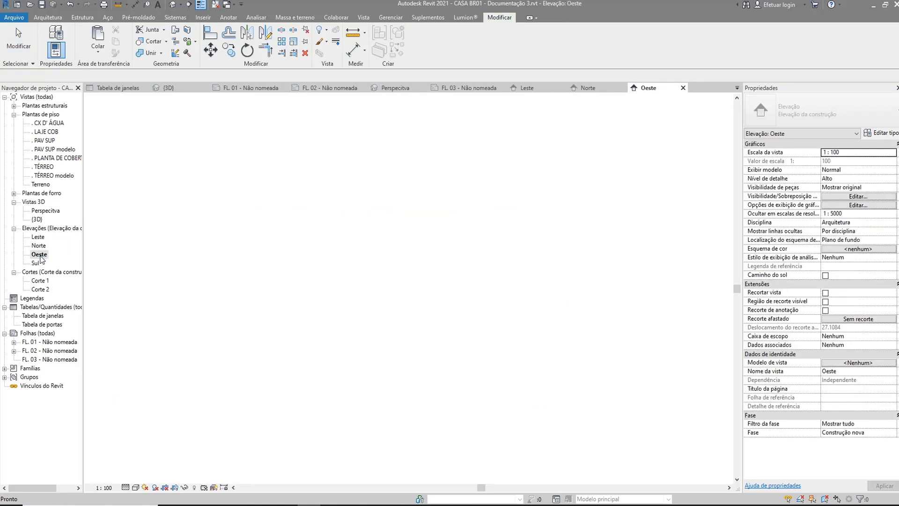
pyautogui.click(37, 263)
pyautogui.doubleClick(37, 263)
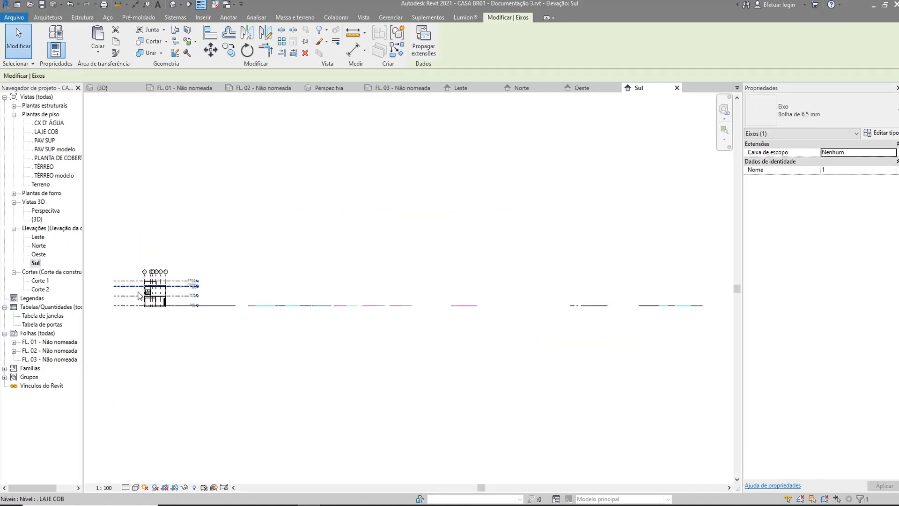
# Hide the whole grid line category in the Sul elevation, using grid F as the reference element.
pyautogui.scroll(5, 147, 310)
pyautogui.moveTo(266, 307); pyautogui.dragTo(379, 294, button='middle')
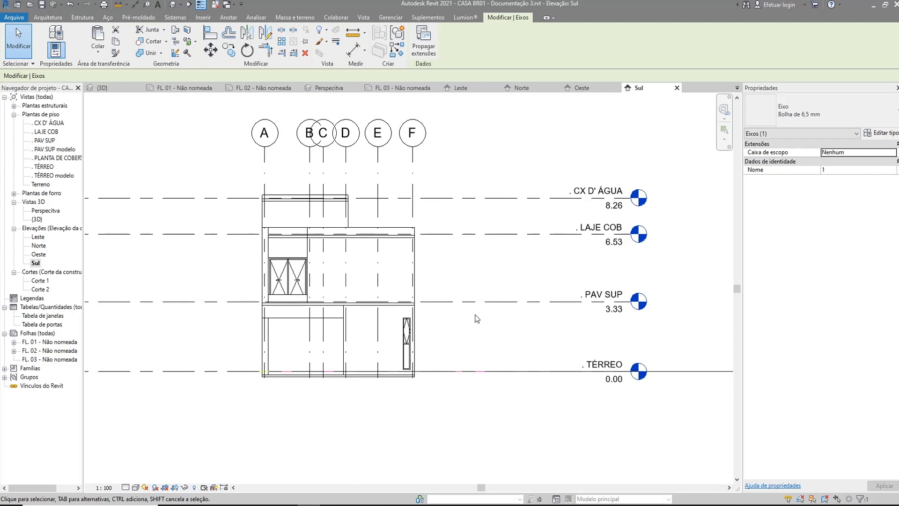
pyautogui.scroll(-2, 438, 290)
pyautogui.moveTo(438, 289); pyautogui.dragTo(491, 335, button='middle')
pyautogui.scroll(3, 489, 295)
pyautogui.click(517, 220)
pyautogui.click(469, 222)
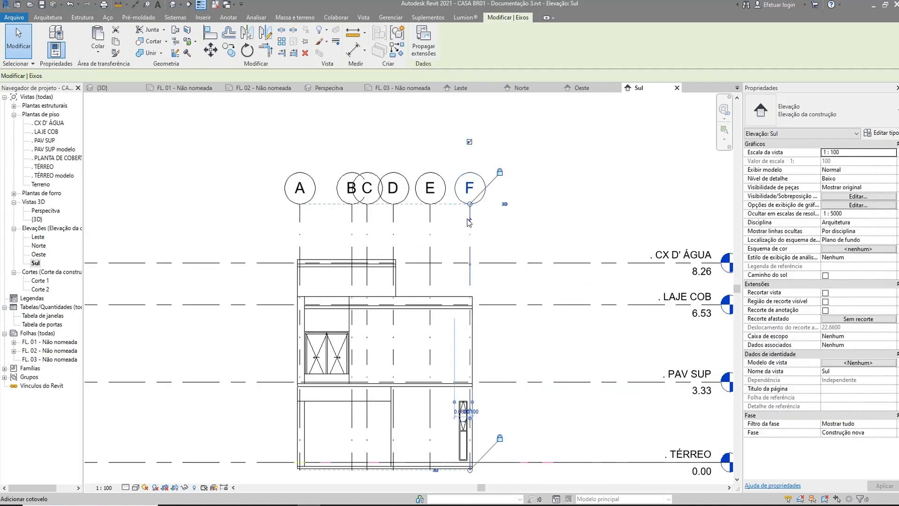
pyautogui.rightClick(470, 211)
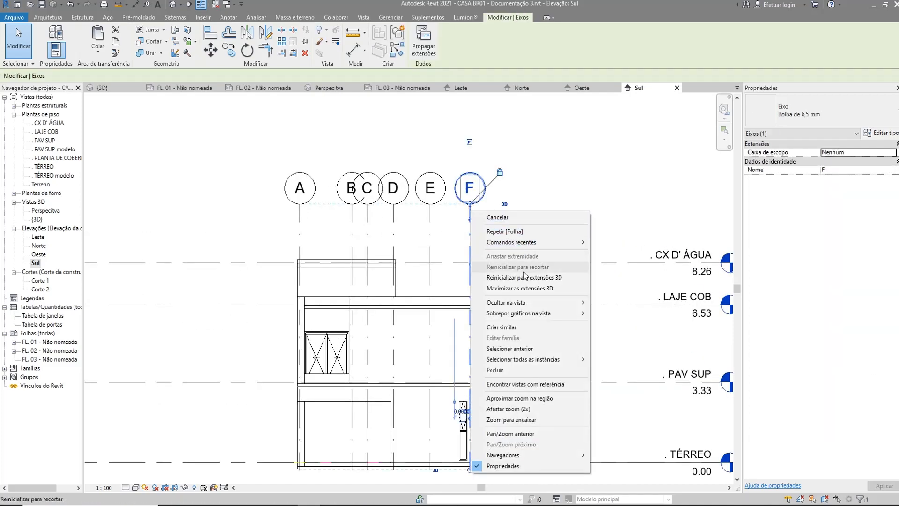
pyautogui.moveTo(562, 303)
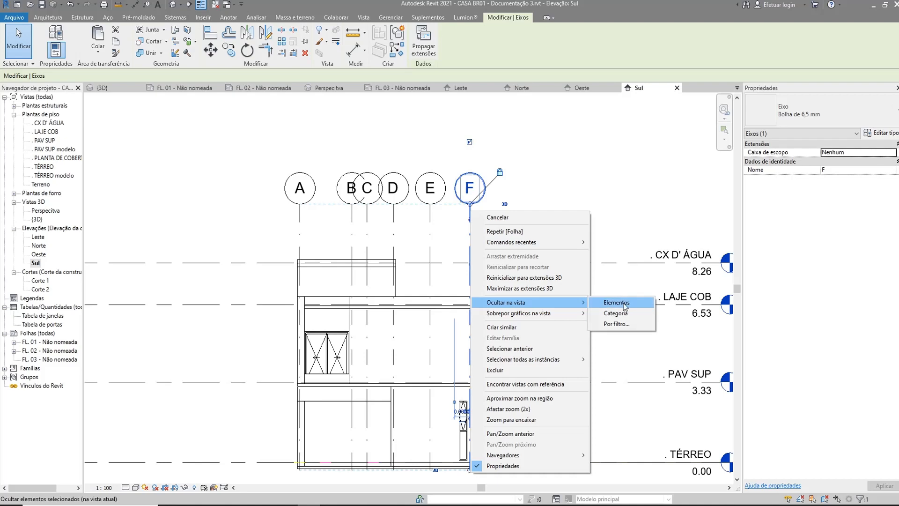
pyautogui.click(623, 303)
pyautogui.scroll(-4, 431, 236)
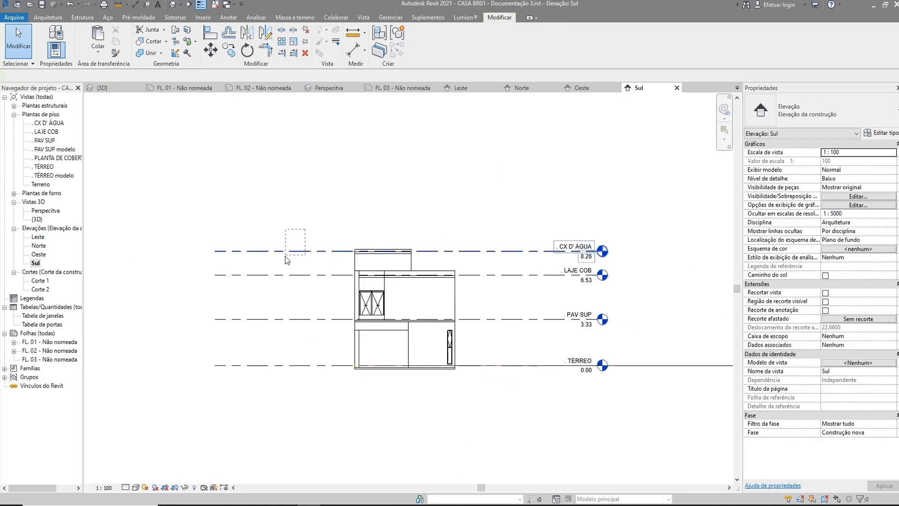
# Hide the whole level category in the Sul elevation, using the CX D' ÁGUA level as the reference element.
pyautogui.click(562, 252)
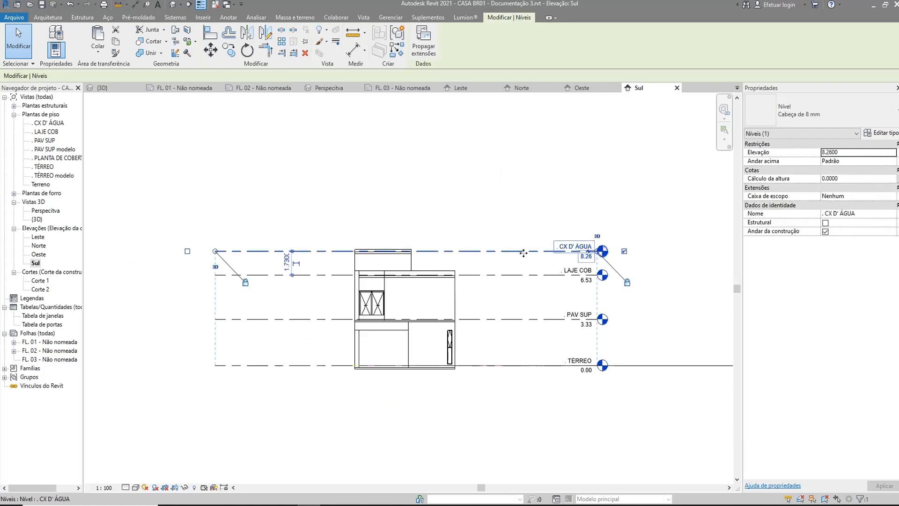
pyautogui.rightClick(523, 253)
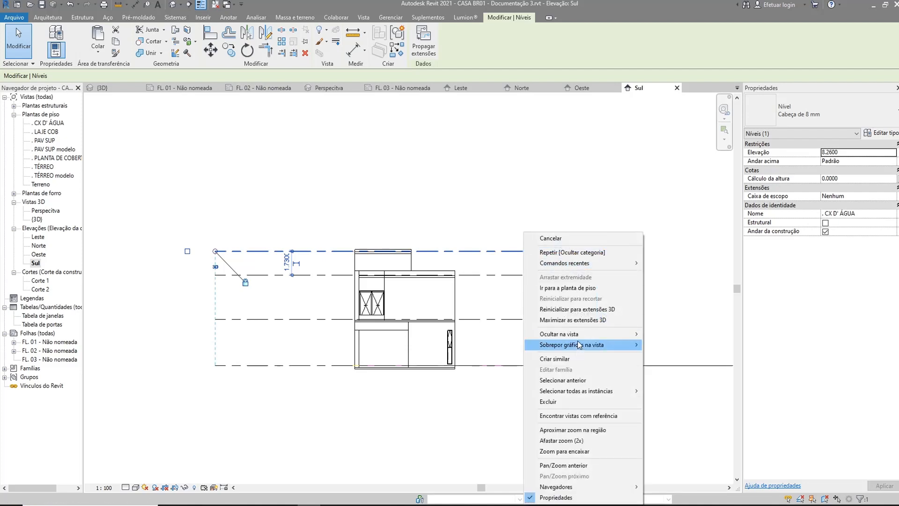
pyautogui.moveTo(562, 334)
pyautogui.click(669, 344)
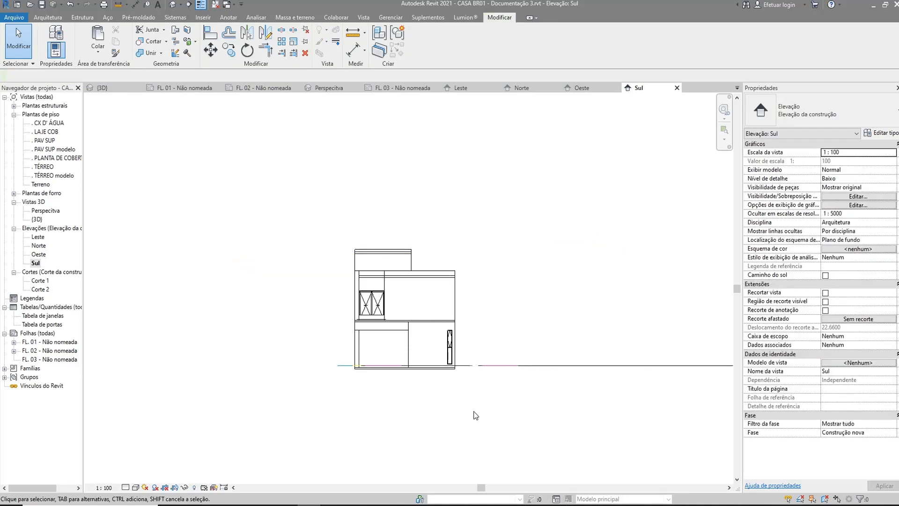
# Hide the imported Casa BR01.dwg drawing at ground level in the Sul elevation.
pyautogui.scroll(5, 383, 366)
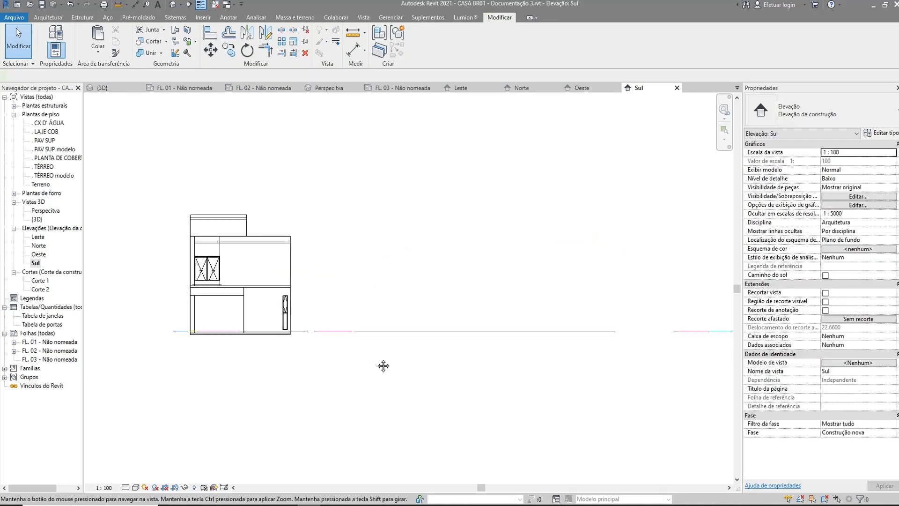
pyautogui.click(270, 332)
pyautogui.rightClick(270, 331)
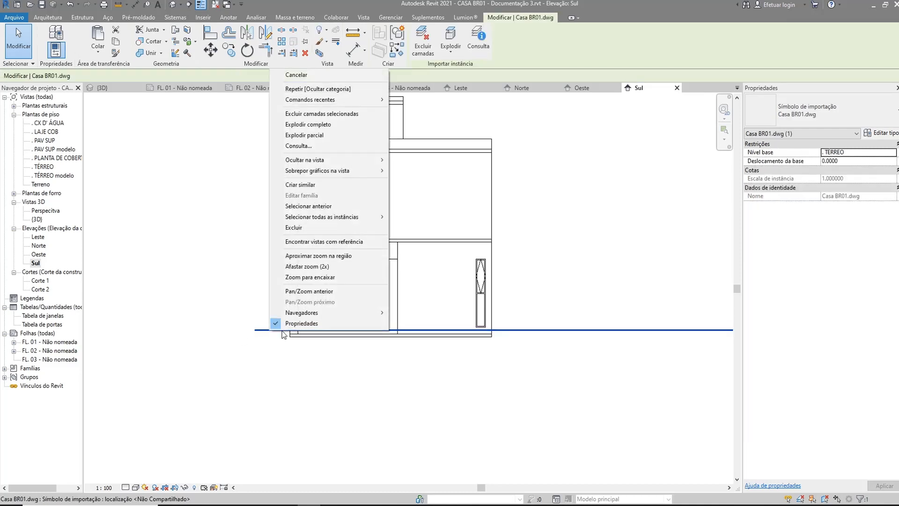
pyautogui.moveTo(389, 161)
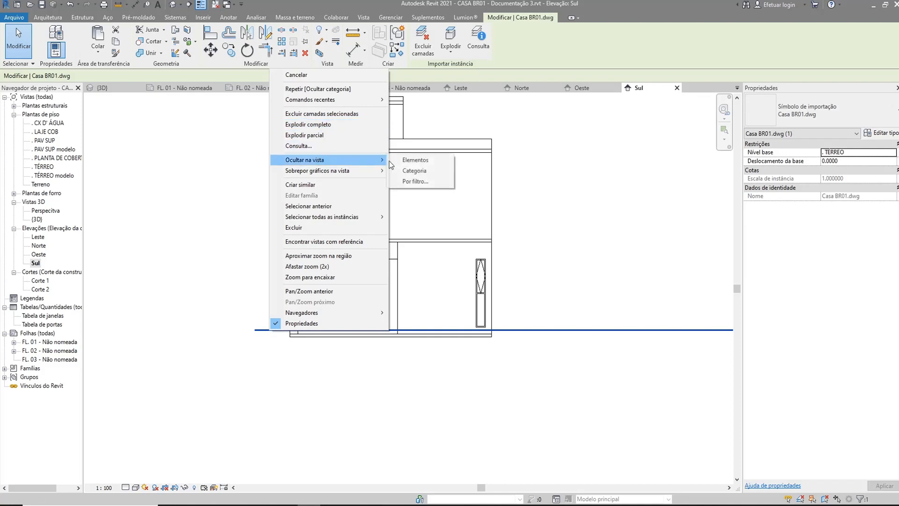
pyautogui.click(426, 162)
pyautogui.scroll(-2, 296, 283)
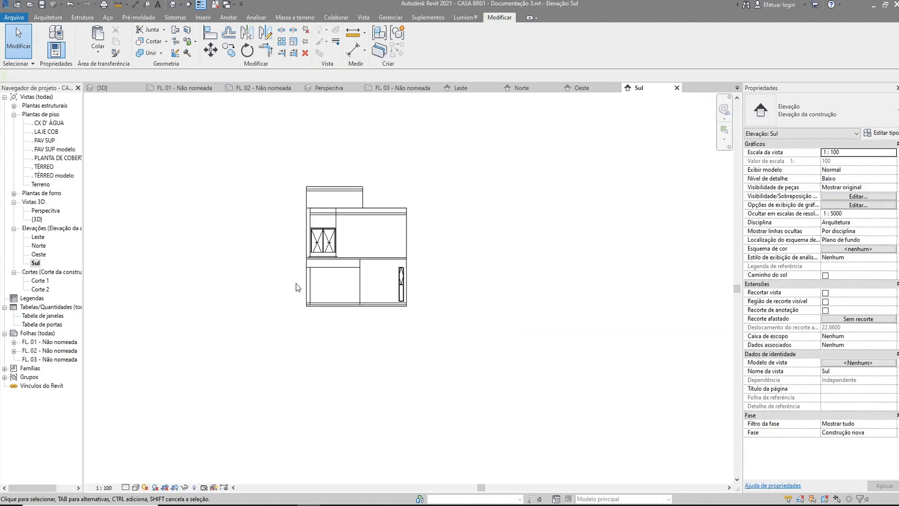
# Inspect the cleaned-up Sul elevation, including the garage floor line at the base of the façade.
pyautogui.scroll(-3, 501, 319)
pyautogui.scroll(4, 485, 255)
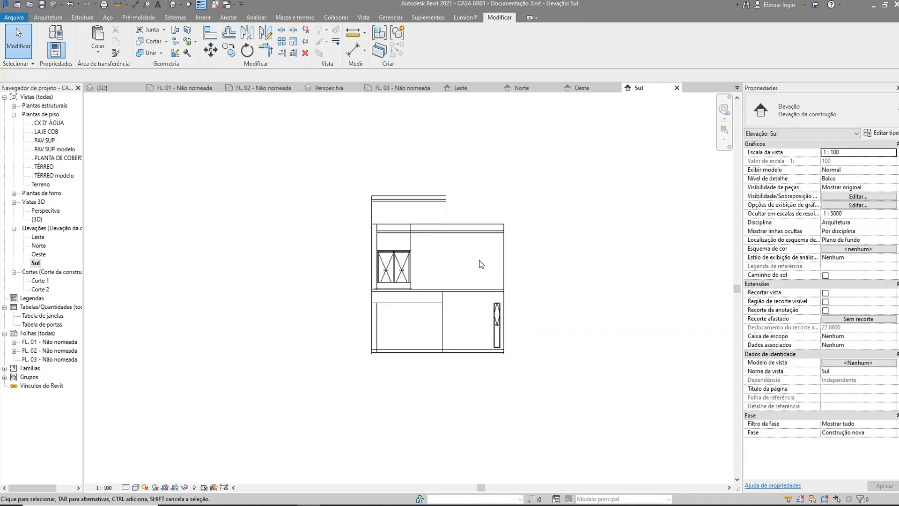
pyautogui.scroll(1, 481, 264)
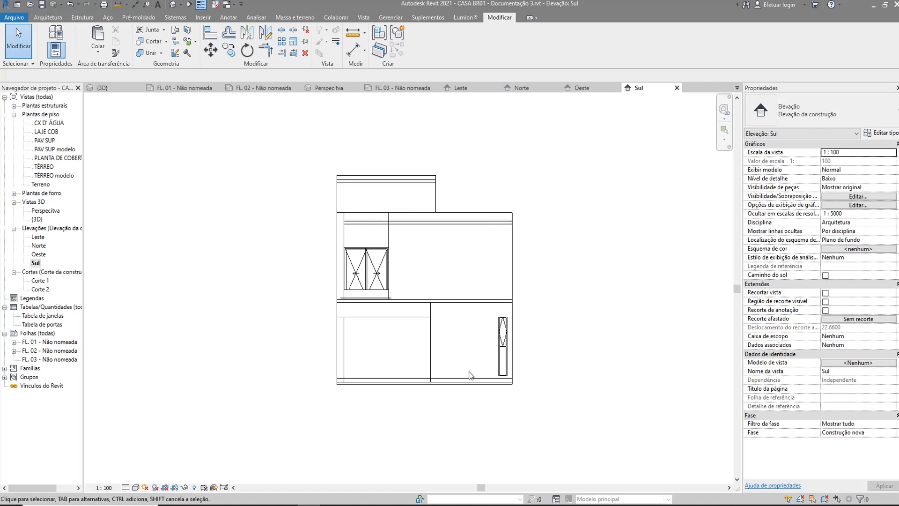
pyautogui.scroll(2, 471, 374)
pyautogui.scroll(-2, 401, 320)
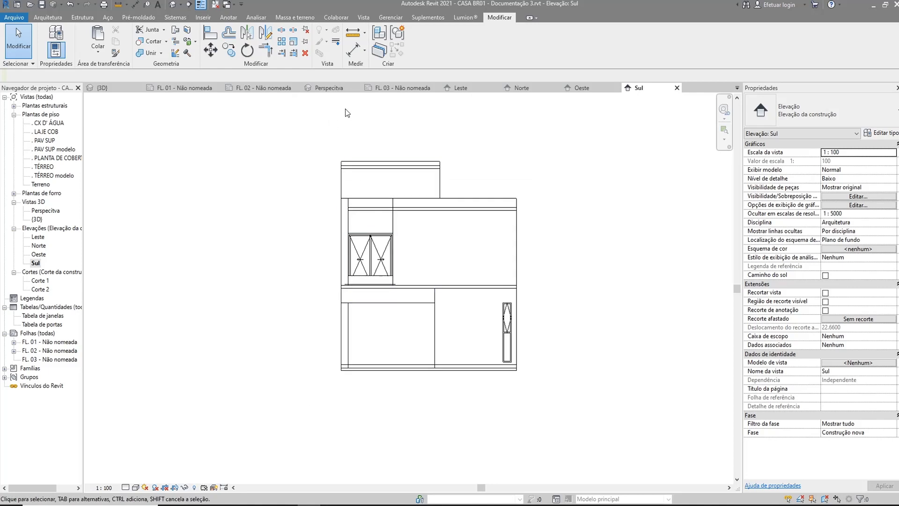
pyautogui.scroll(3, 323, 375)
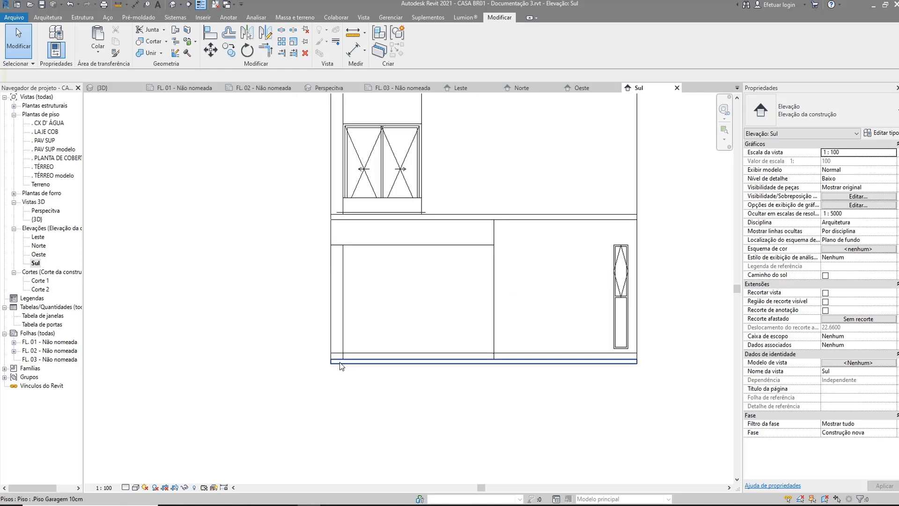
pyautogui.scroll(-3, 412, 372)
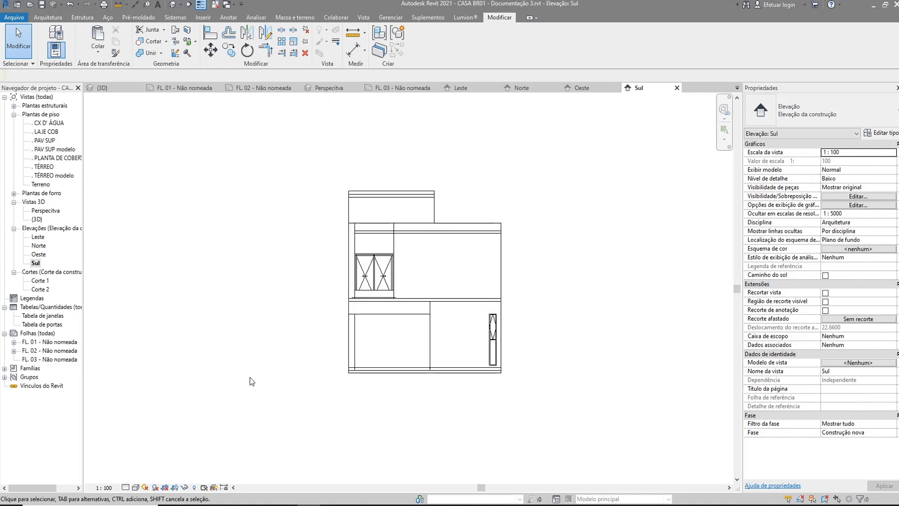
# Draw a 1.5 m horizontal detail line in the Linhas grossas style, outward from the lower-left corner of the façade.
pyautogui.scroll(2, 512, 387)
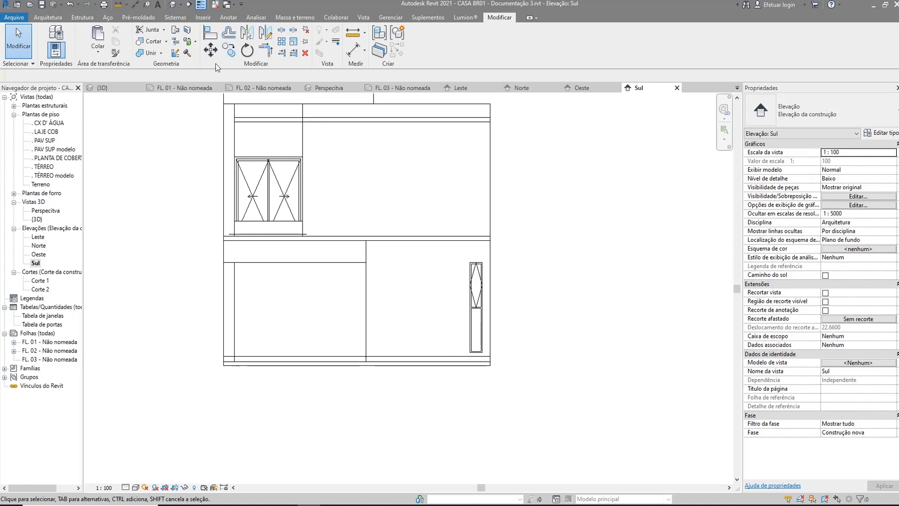
pyautogui.click(229, 18)
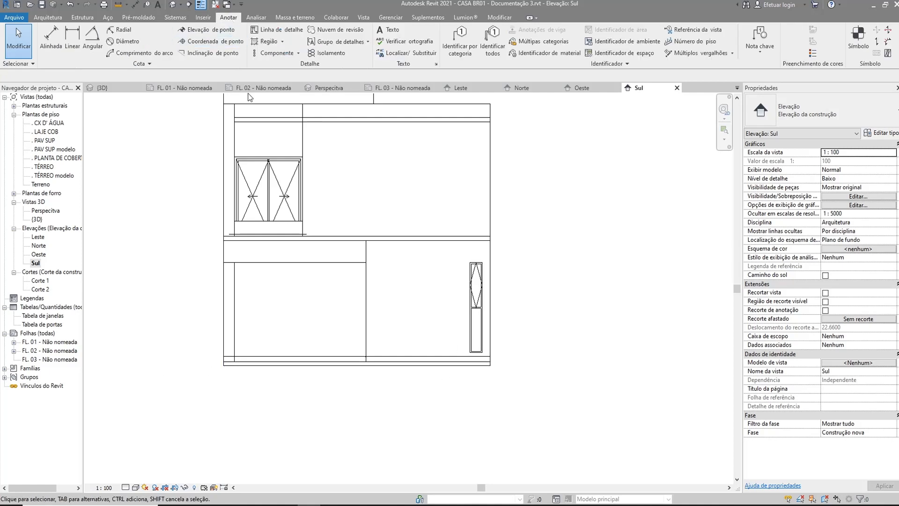
pyautogui.click(264, 30)
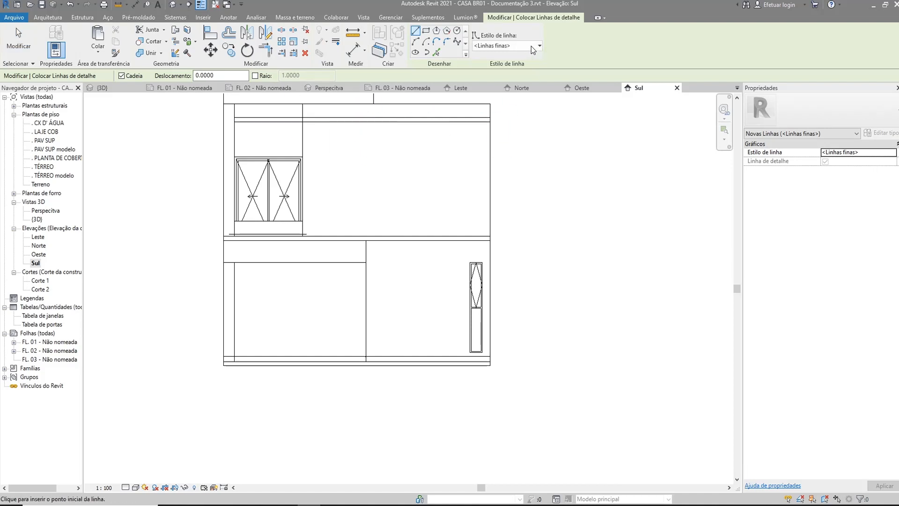
pyautogui.click(531, 46)
pyautogui.click(516, 108)
pyautogui.click(224, 365)
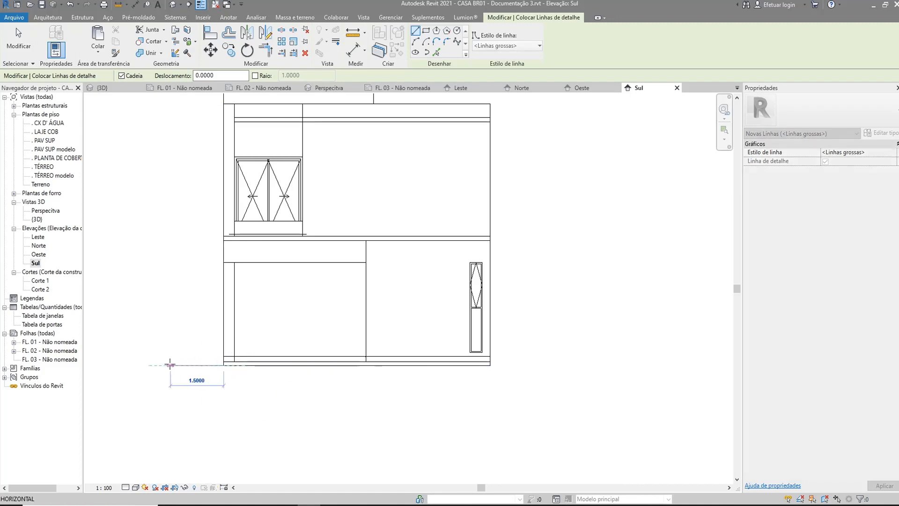
pyautogui.click(19, 40)
# Stretch the thick ground line along the whole base of the façade, with both ends slightly beyond the outer walls.
pyautogui.scroll(5, 234, 374)
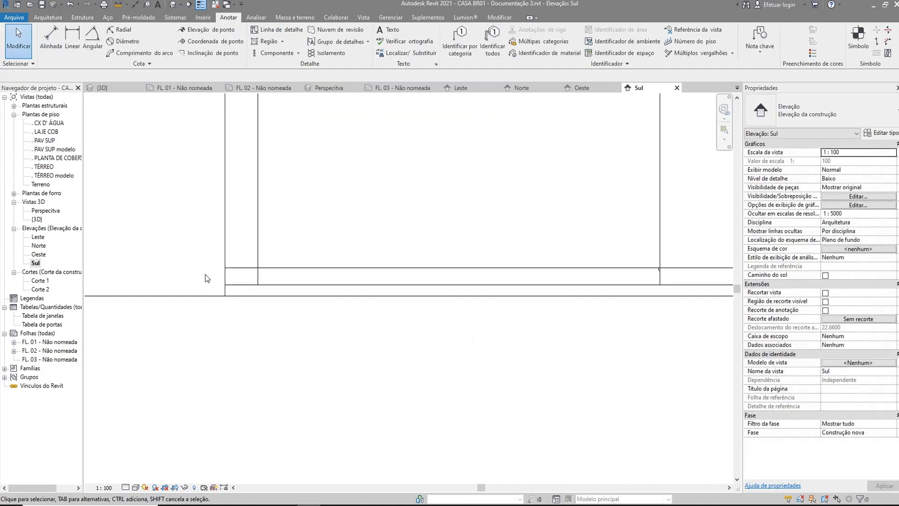
pyautogui.scroll(-1, 205, 278)
pyautogui.click(140, 308)
pyautogui.scroll(-1, 167, 361)
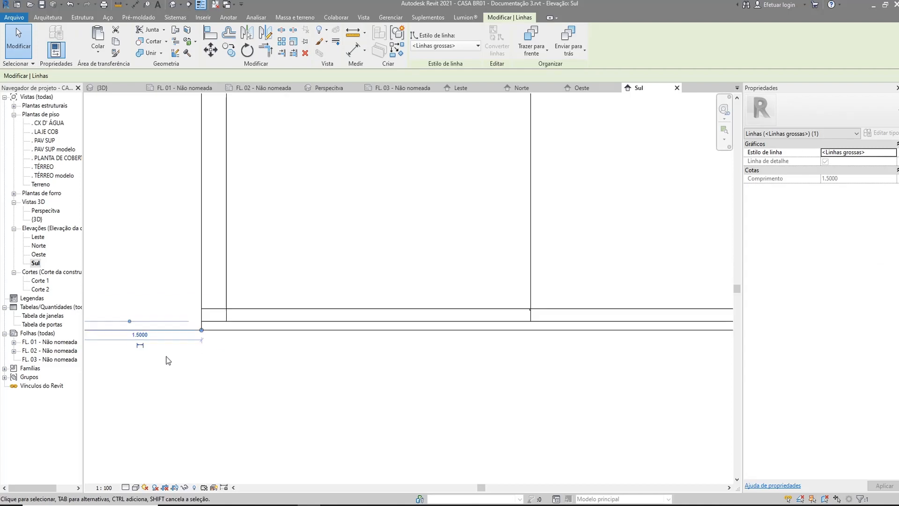
pyautogui.scroll(-2, 178, 355)
pyautogui.moveTo(201, 337); pyautogui.dragTo(557, 338)
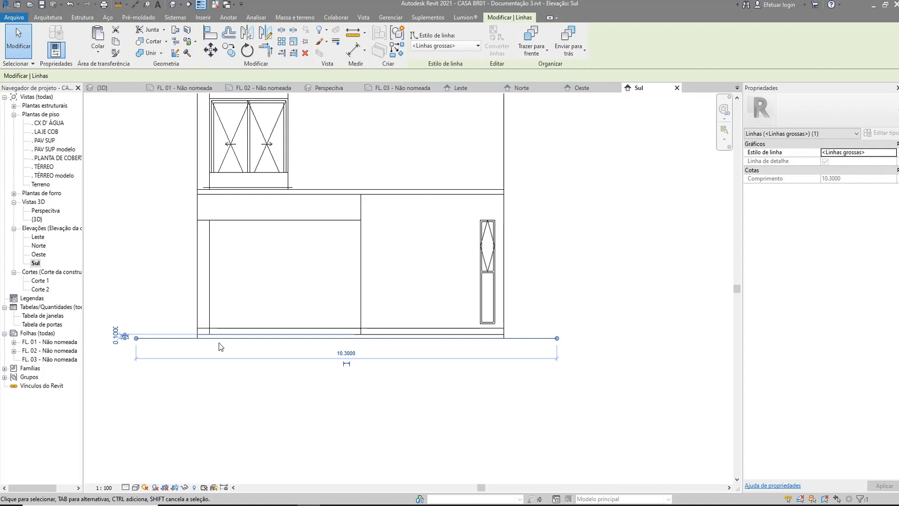
pyautogui.moveTo(136, 338); pyautogui.dragTo(157, 339)
pyautogui.moveTo(557, 338); pyautogui.dragTo(546, 339)
pyautogui.click(538, 411)
# Switch off thin-line display to check the ground line's weight, and switch it back on.
pyautogui.scroll(2, 515, 403)
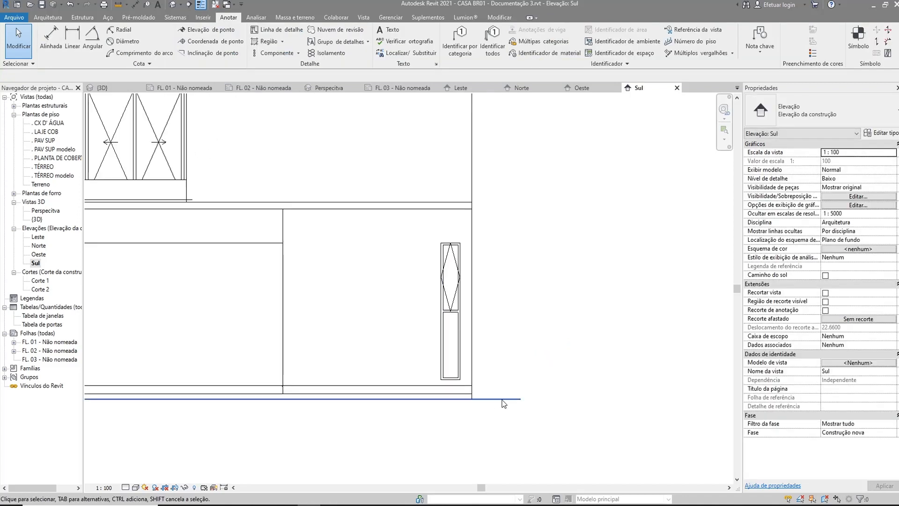
pyautogui.click(201, 7)
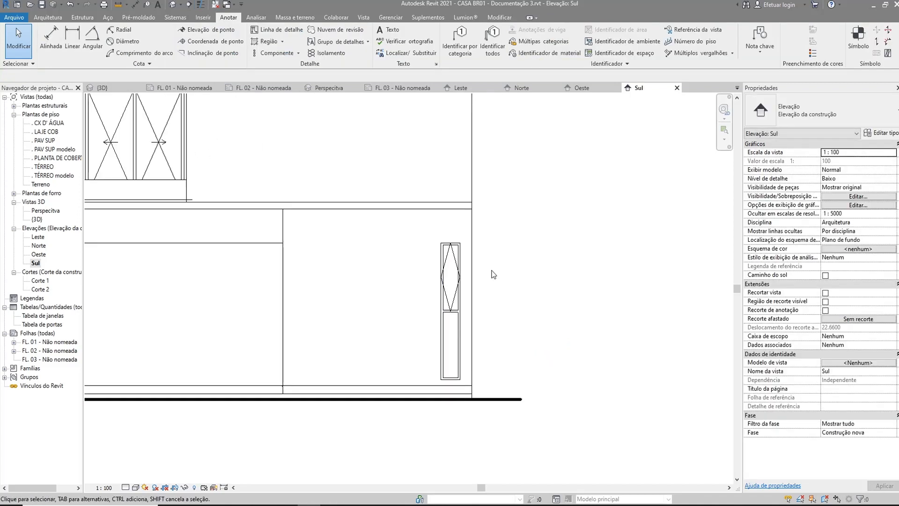
pyautogui.scroll(-3, 504, 289)
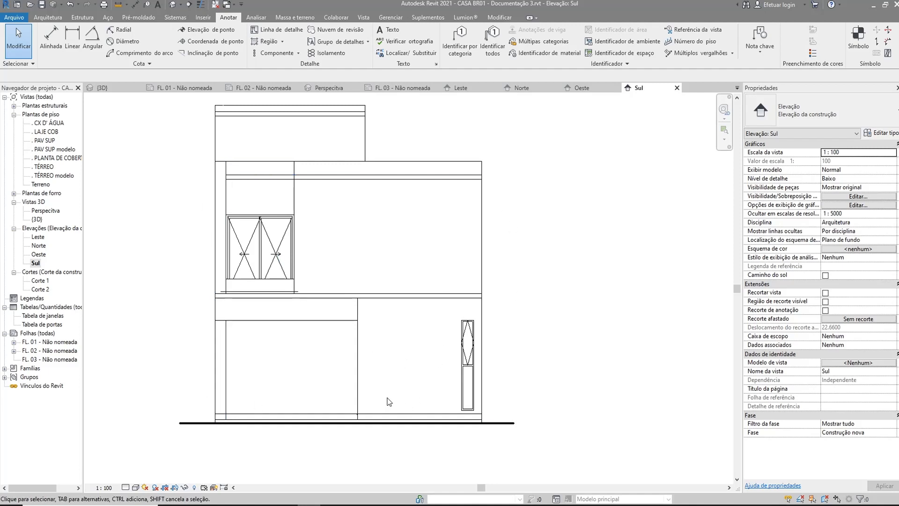
pyautogui.click(201, 7)
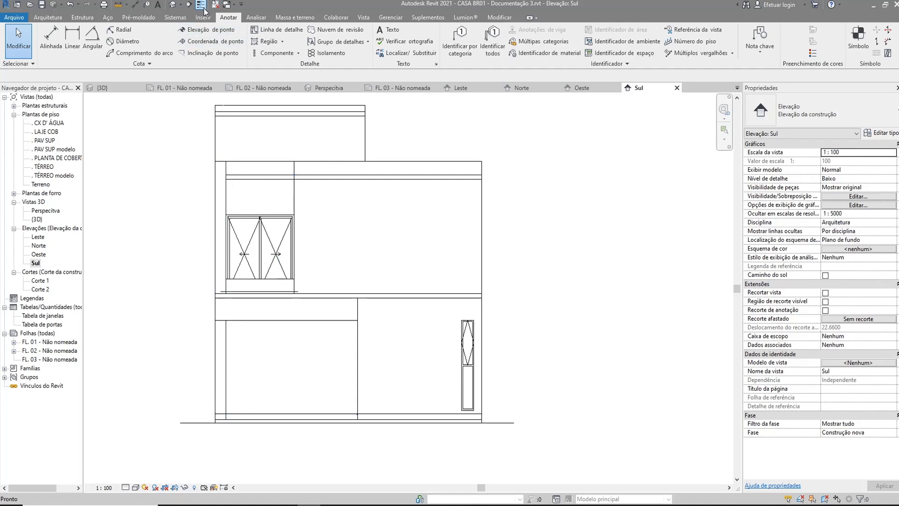
# Set the Sul elevation's detail level to Alto and its visual style to Linha oculta.
pyautogui.scroll(-2, 458, 304)
pyautogui.moveTo(504, 294); pyautogui.dragTo(506, 311, button='middle')
pyautogui.scroll(1, 491, 292)
pyautogui.moveTo(439, 342); pyautogui.dragTo(472, 347, button='middle')
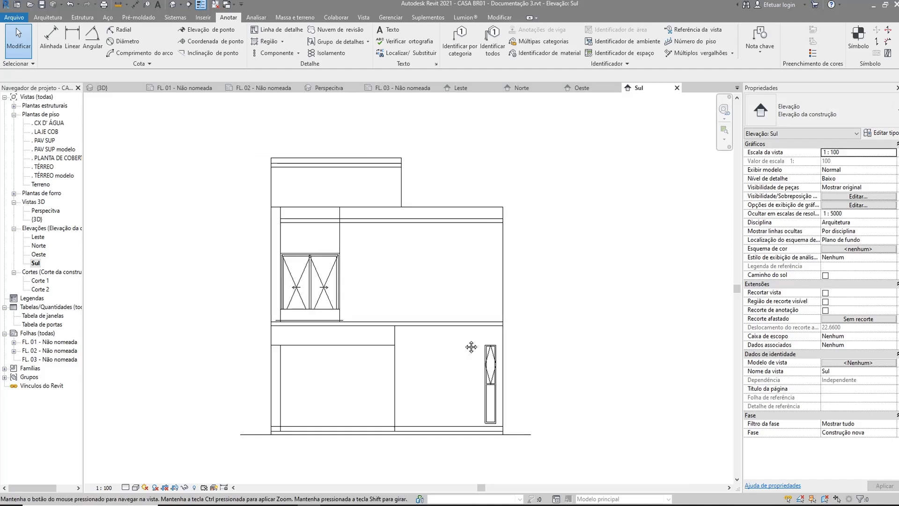
pyautogui.click(126, 488)
pyautogui.click(146, 478)
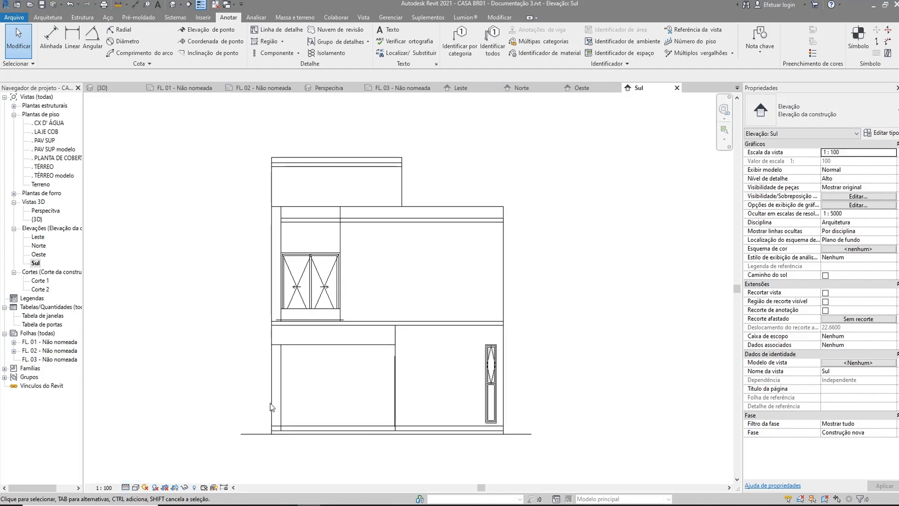
pyautogui.click(139, 487)
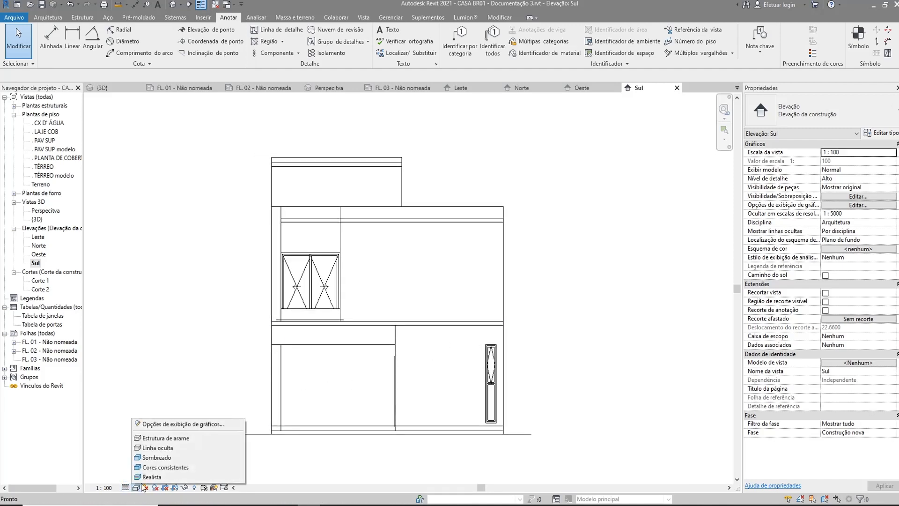
pyautogui.click(166, 451)
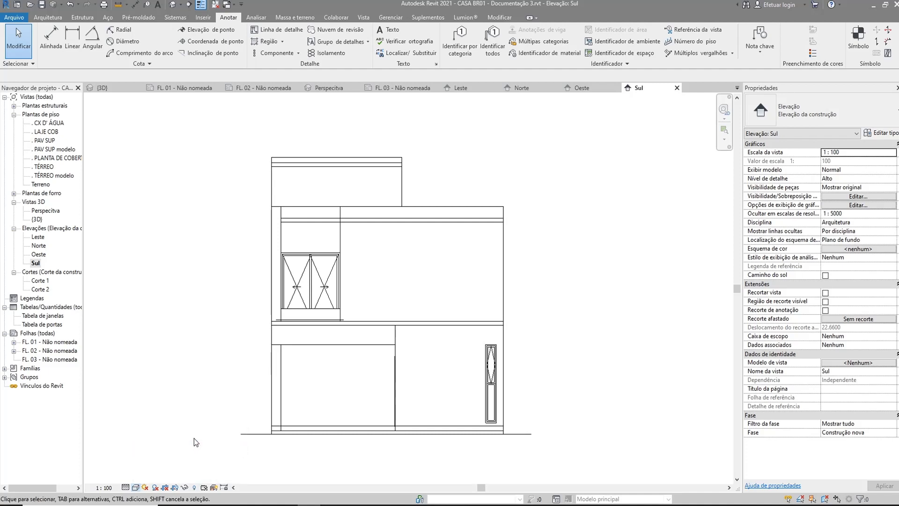
# Turn on shadows in the Sul elevation and open its graphic display options.
pyautogui.click(155, 487)
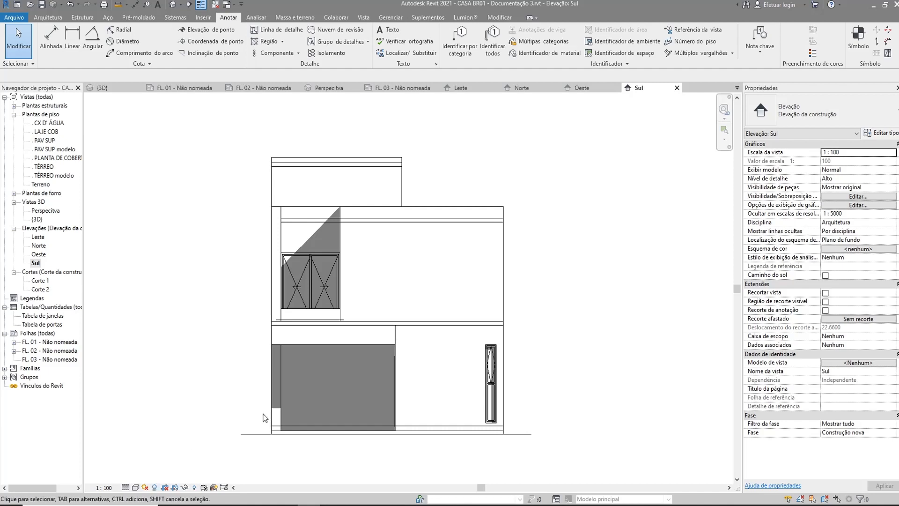
pyautogui.moveTo(548, 400); pyautogui.dragTo(544, 378, button='middle')
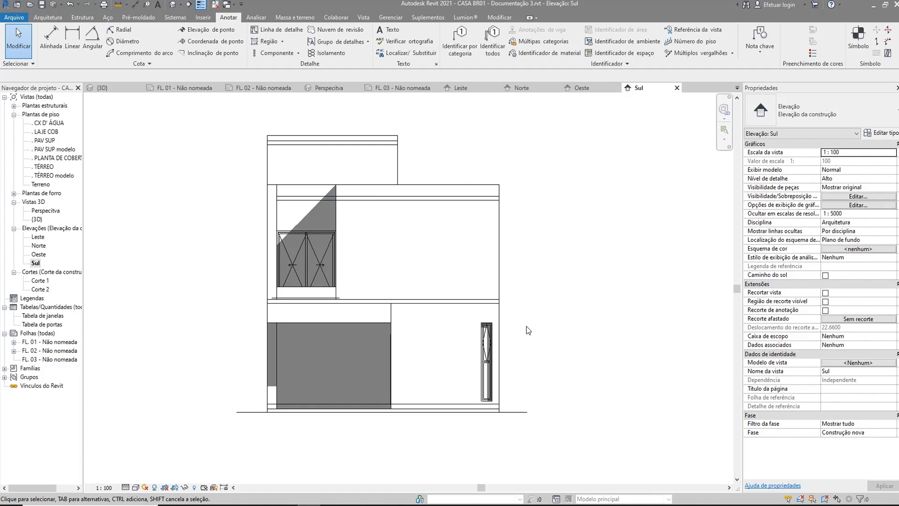
pyautogui.scroll(2, 313, 145)
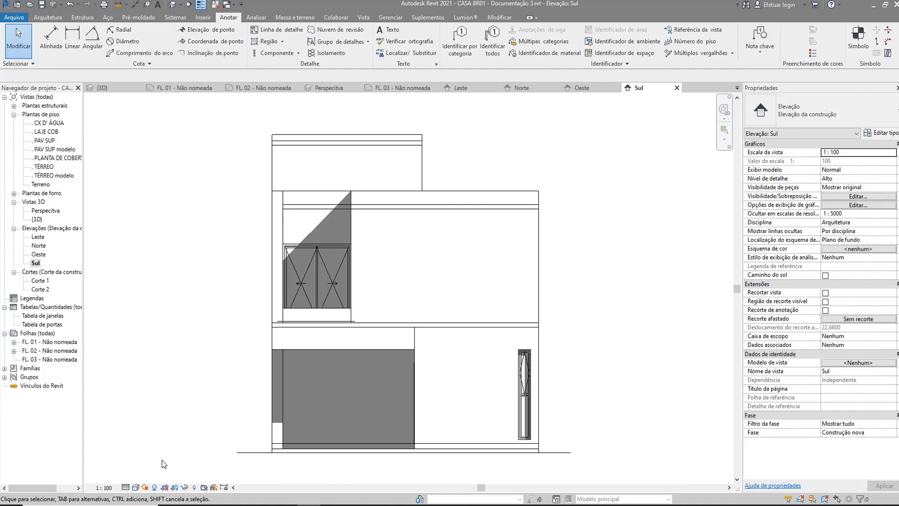
pyautogui.click(136, 488)
pyautogui.click(146, 471)
pyautogui.click(137, 488)
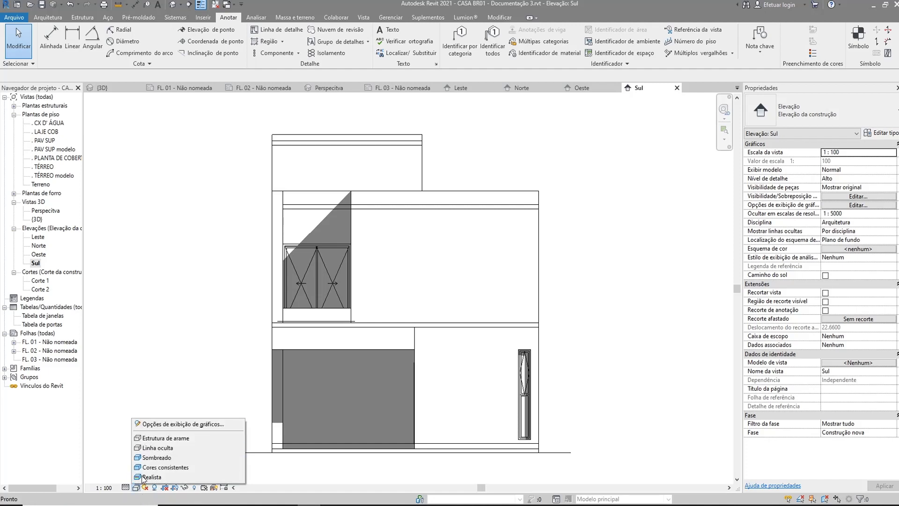
pyautogui.click(180, 424)
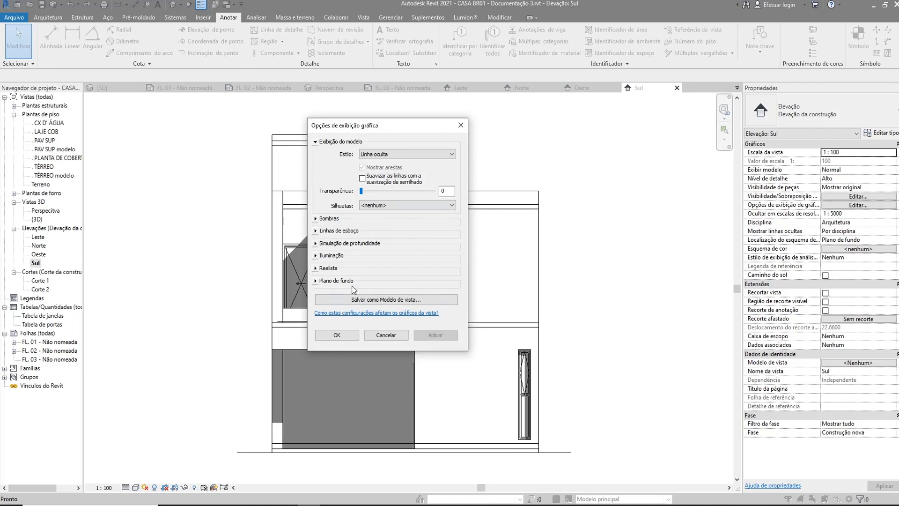
# Try ambient shadows in the Sul elevation alongside the projected ones, and remove them again.
pyautogui.click(316, 219)
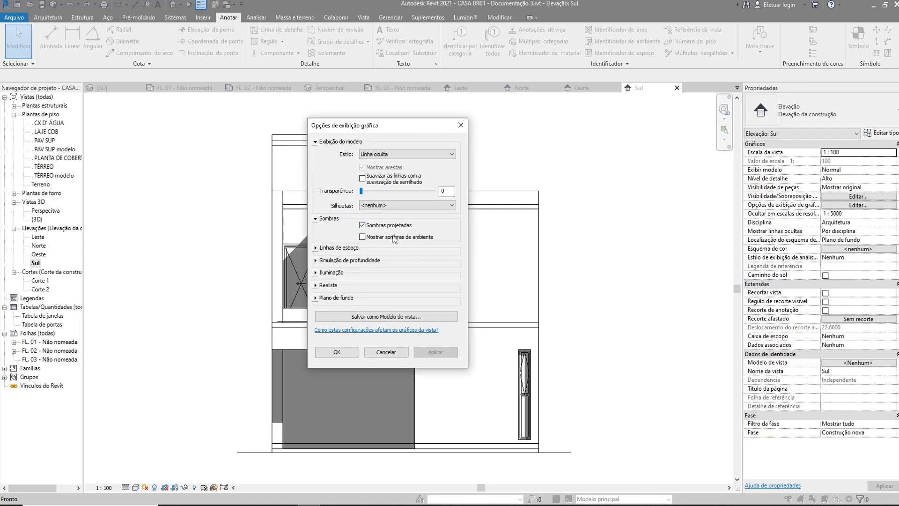
pyautogui.click(363, 237)
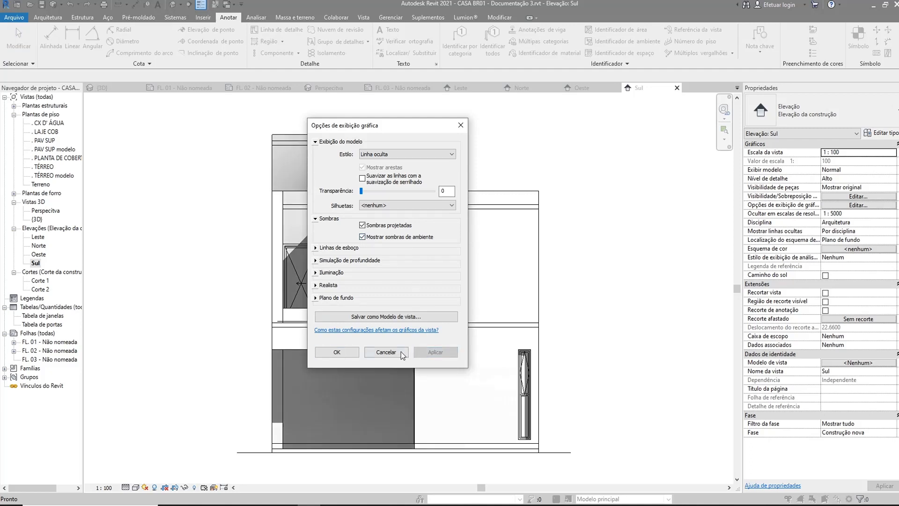
pyautogui.moveTo(380, 126); pyautogui.dragTo(623, 126)
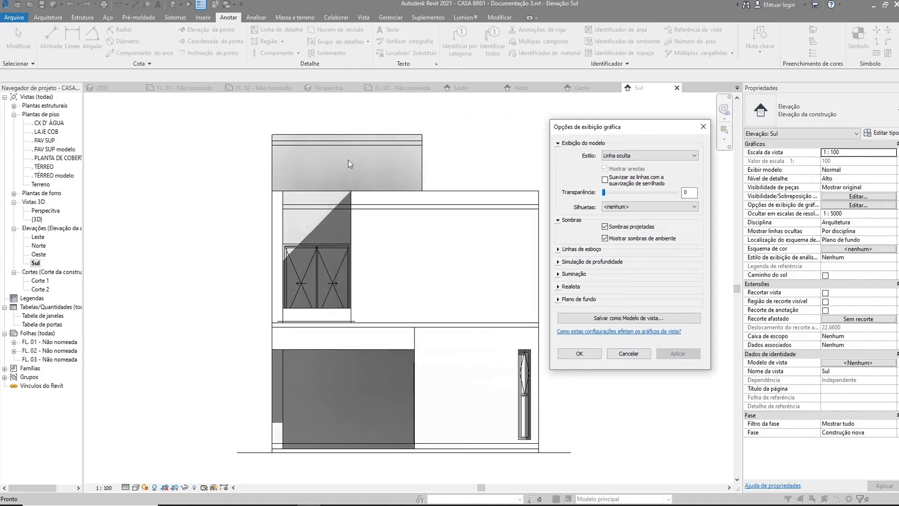
pyautogui.click(604, 238)
pyautogui.click(669, 354)
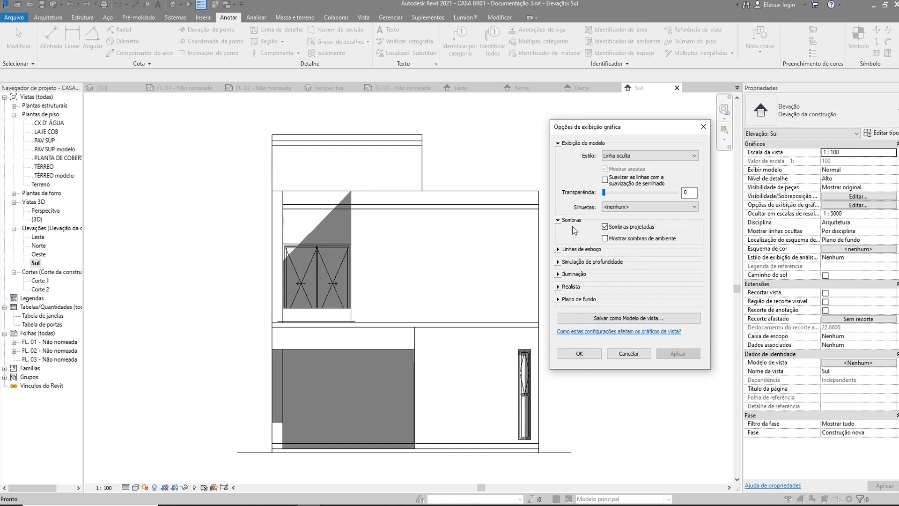
# Soften the Sul elevation's projected shadows, trying an intensity of 14 before applying 32, and accept the graphic display options.
pyautogui.click(557, 275)
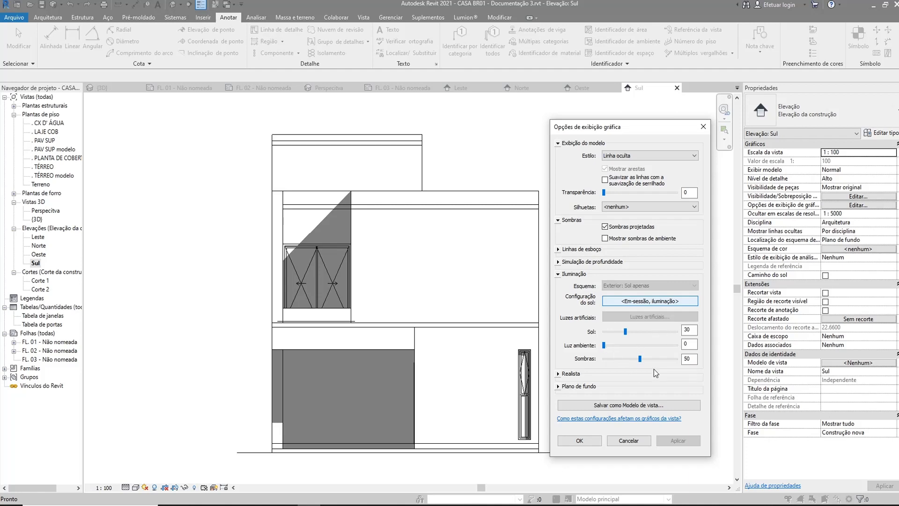
pyautogui.click(686, 356)
pyautogui.moveTo(639, 358); pyautogui.dragTo(616, 359)
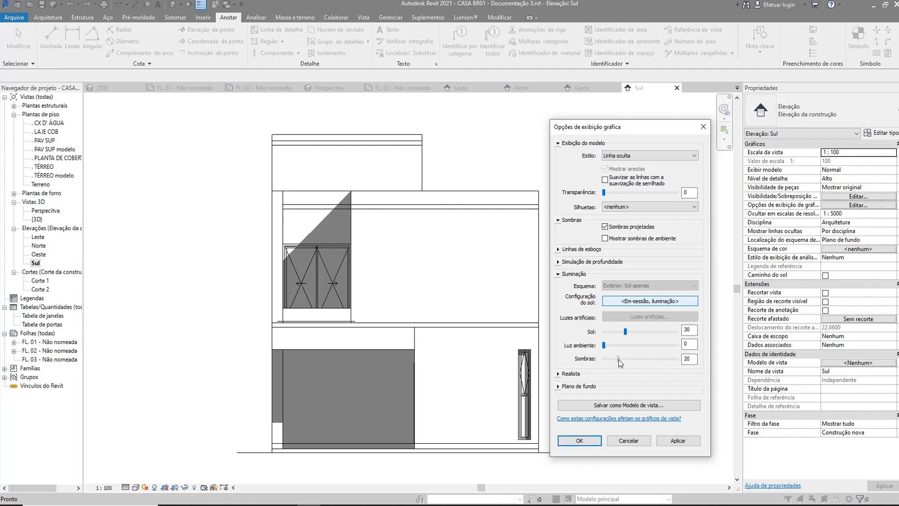
pyautogui.click(679, 441)
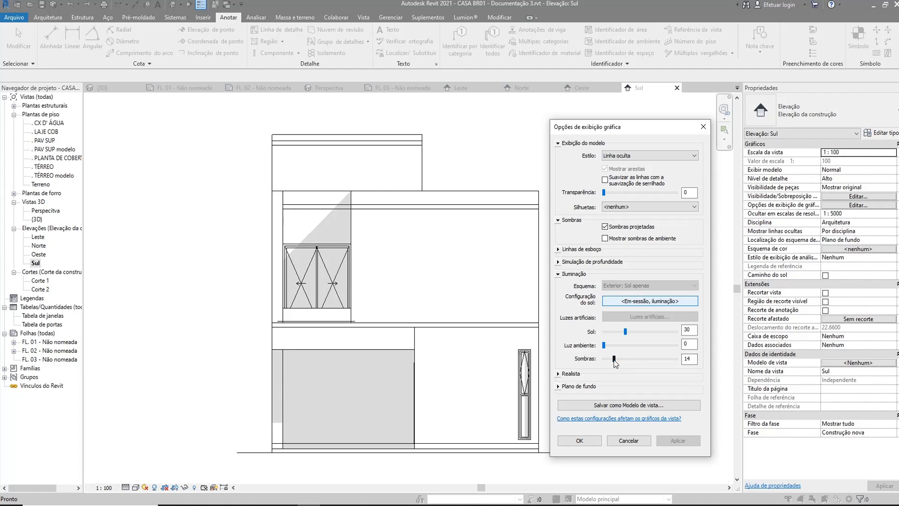
pyautogui.moveTo(614, 360); pyautogui.dragTo(623, 359)
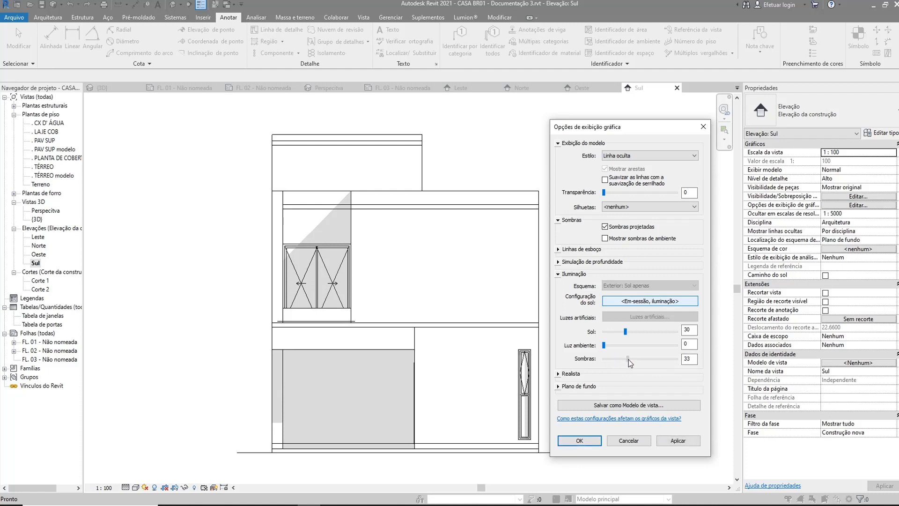
pyautogui.click(678, 440)
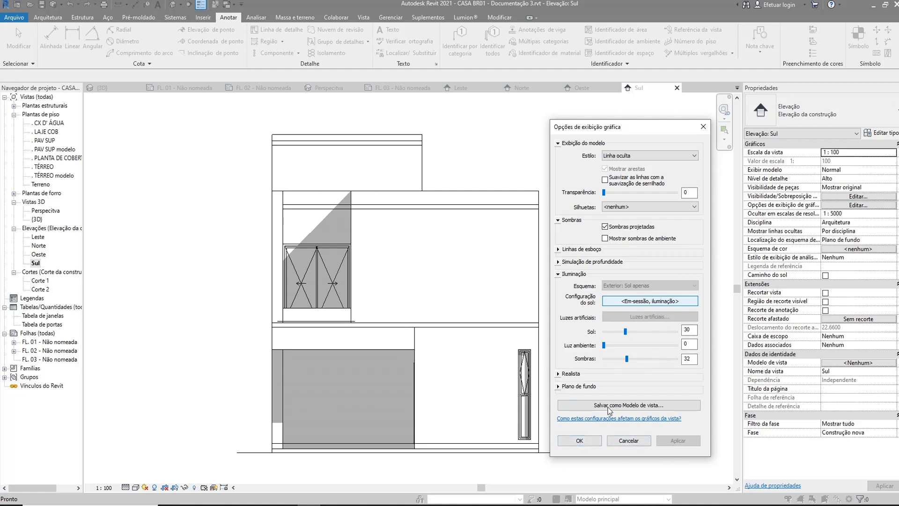
pyautogui.doubleClick(691, 359)
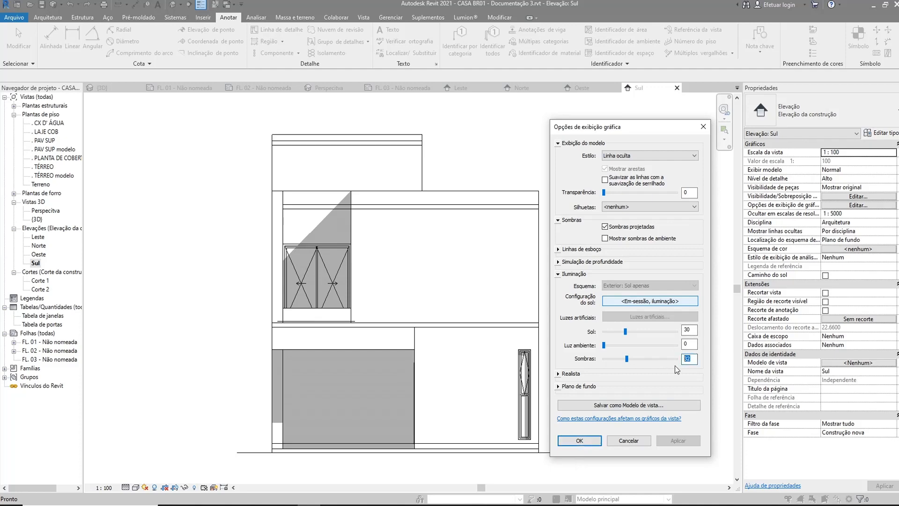
pyautogui.click(585, 442)
pyautogui.scroll(-2, 356, 197)
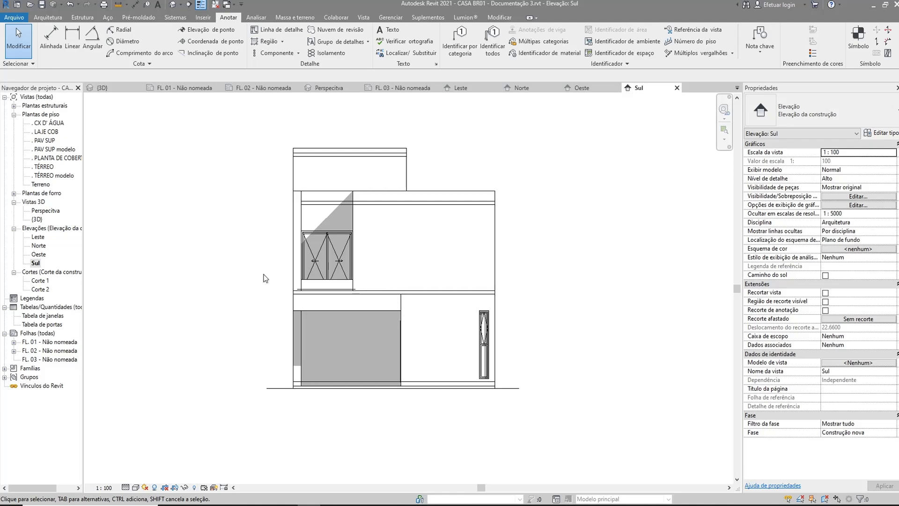
# Place the Sul elevation on sheet FL. 03 near the sheet's upper-left corner.
pyautogui.doubleClick(47, 359)
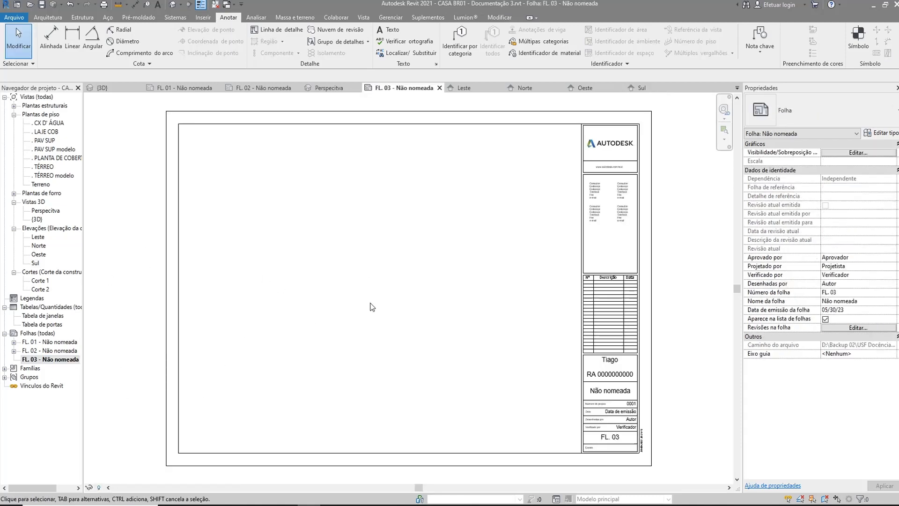
pyautogui.click(39, 263)
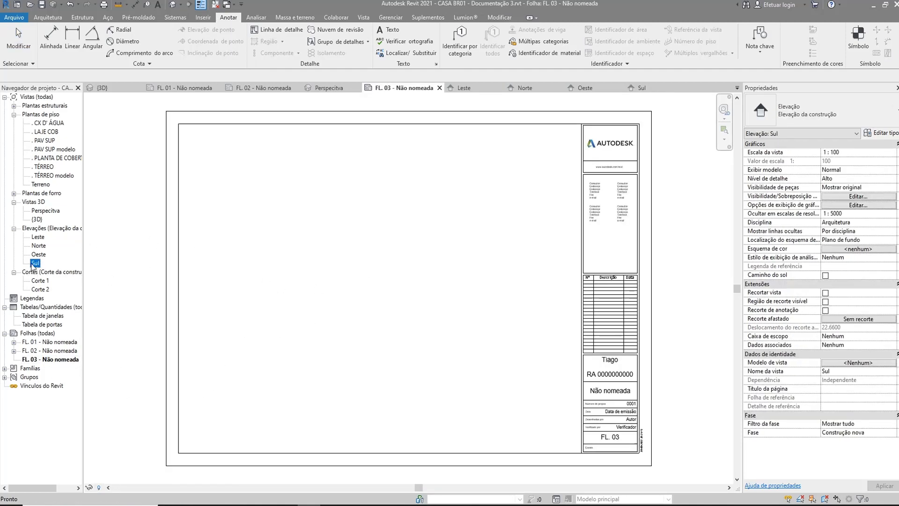
pyautogui.moveTo(279, 269); pyautogui.dragTo(299, 256)
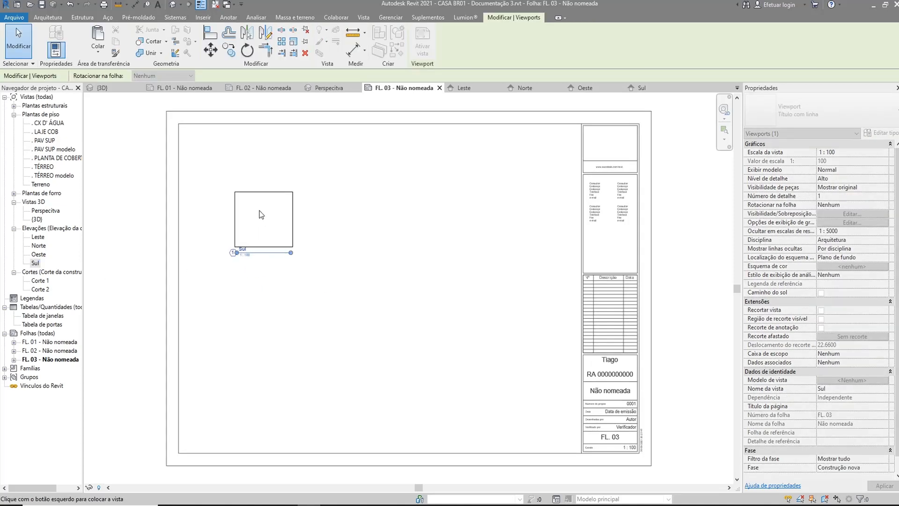
pyautogui.click(236, 187)
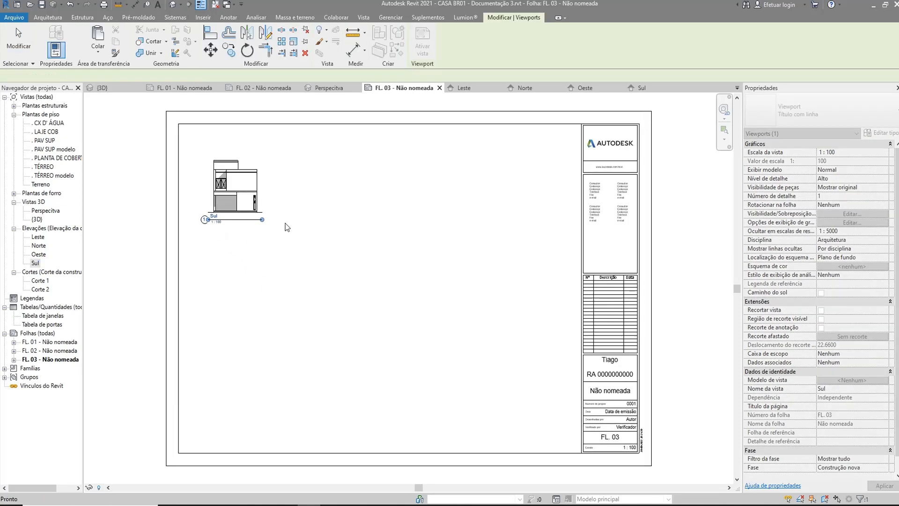
pyautogui.scroll(3, 287, 224)
pyautogui.scroll(-3, 321, 275)
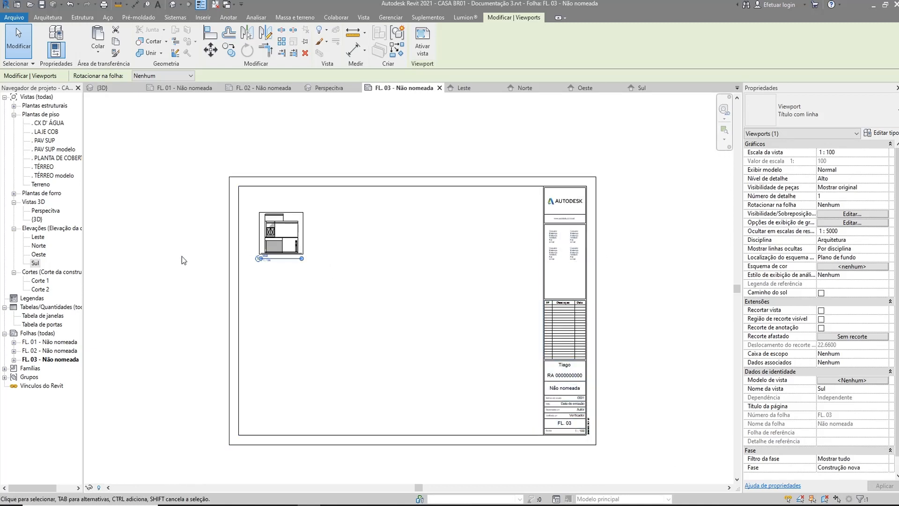
# Open the Sul elevation and set its view scale to 1:50.
pyautogui.doubleClick(36, 264)
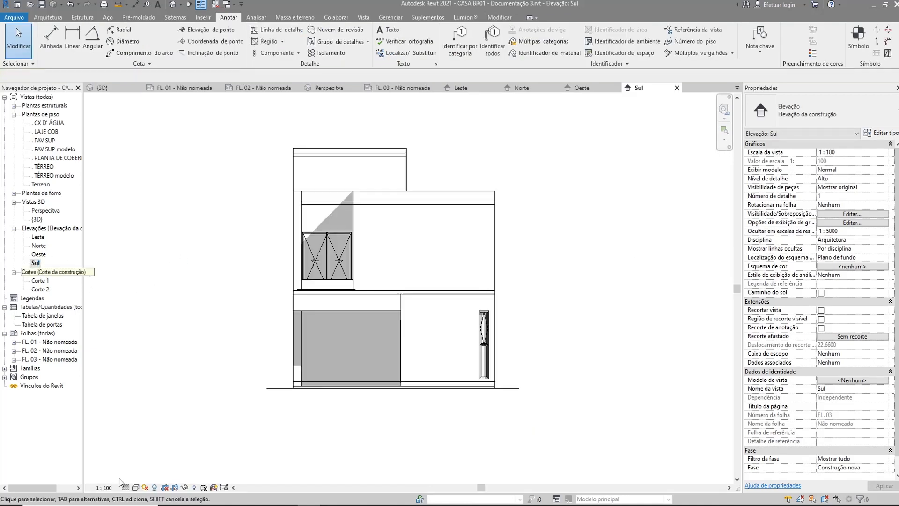
pyautogui.click(108, 487)
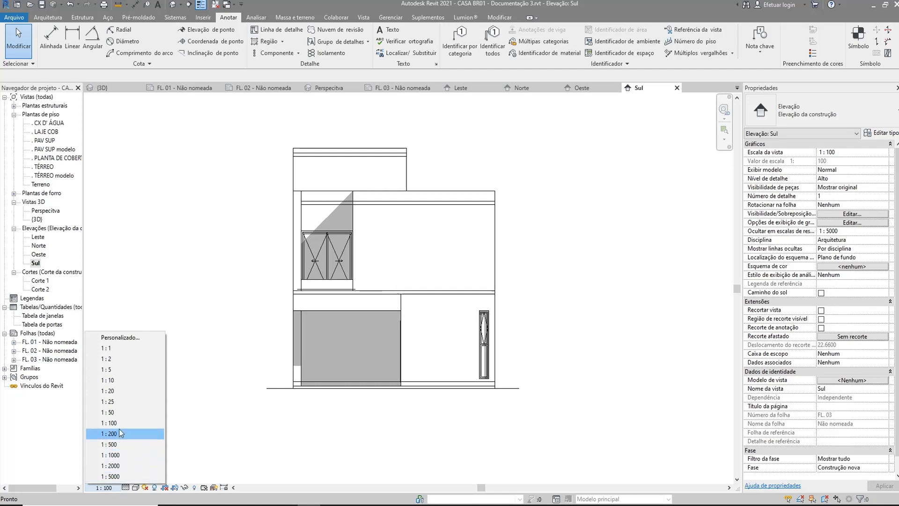
pyautogui.click(114, 413)
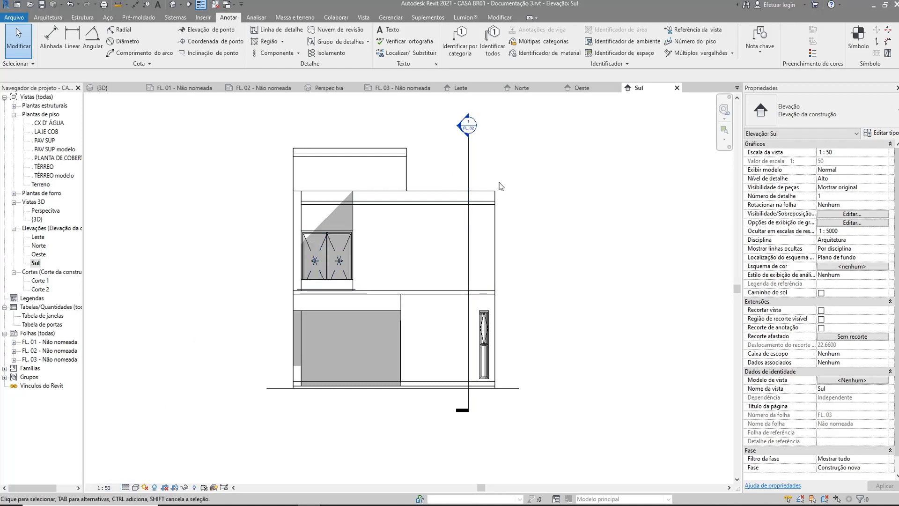
# Hide the Corte 1 section mark in the Sul elevation.
pyautogui.click(469, 160)
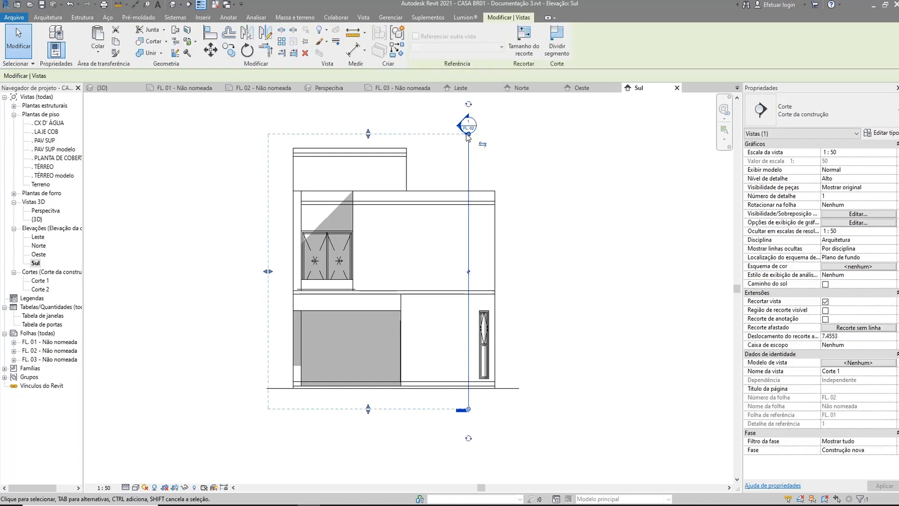
pyautogui.scroll(2, 482, 114)
pyautogui.scroll(3, 486, 110)
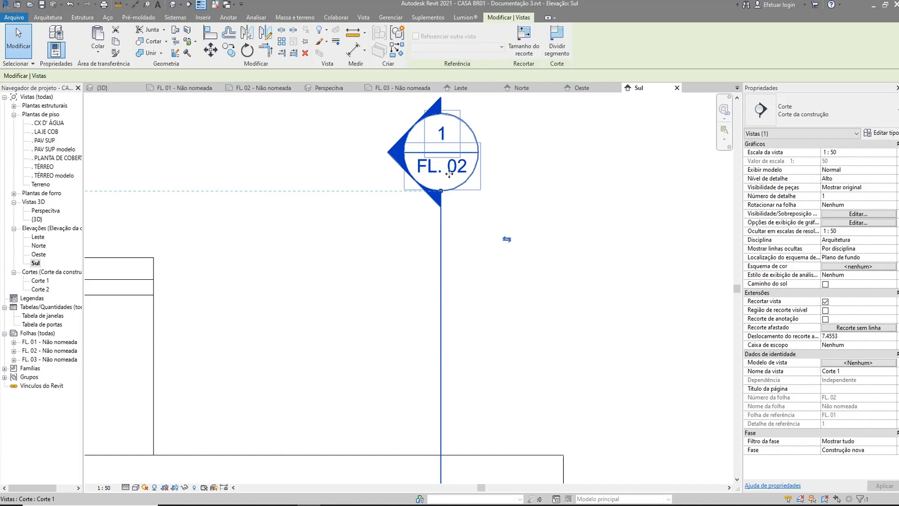
pyautogui.scroll(-5, 487, 203)
pyautogui.click(534, 245)
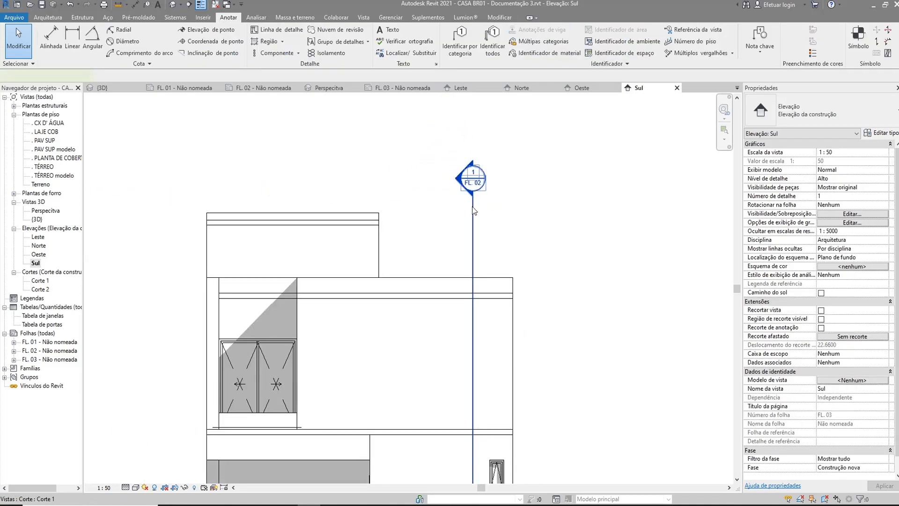
pyautogui.click(473, 210)
pyautogui.rightClick(473, 207)
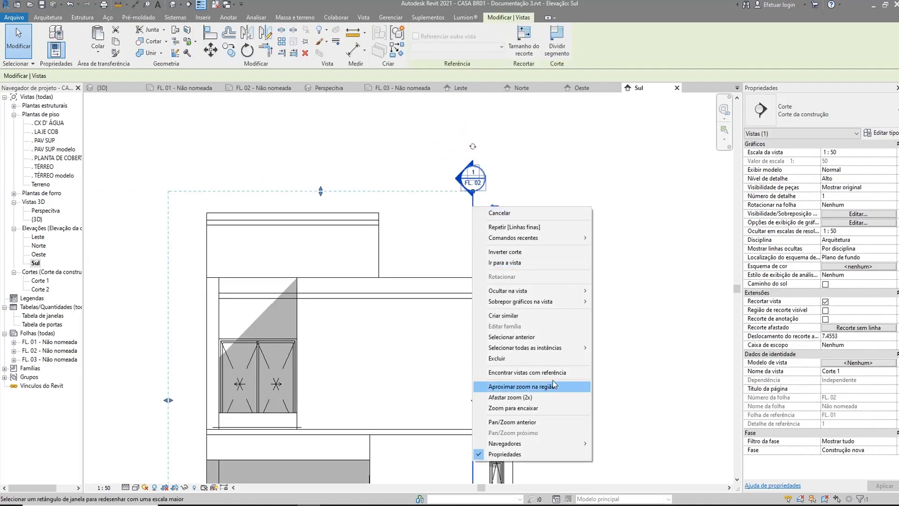
pyautogui.moveTo(538, 290)
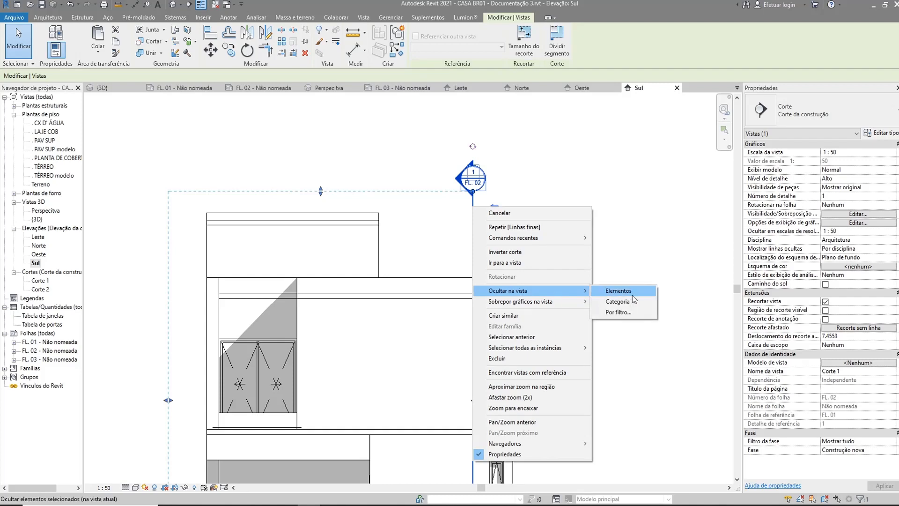
pyautogui.click(633, 298)
pyautogui.scroll(-3, 407, 190)
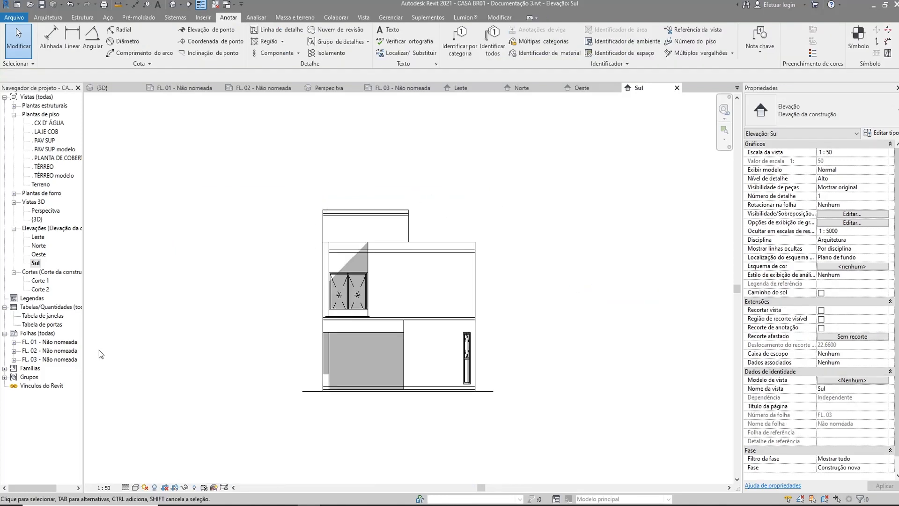
# Return to sheet FL. 03 and reposition the Sul viewport inside the upper-left corner of the sheet border.
pyautogui.doubleClick(46, 360)
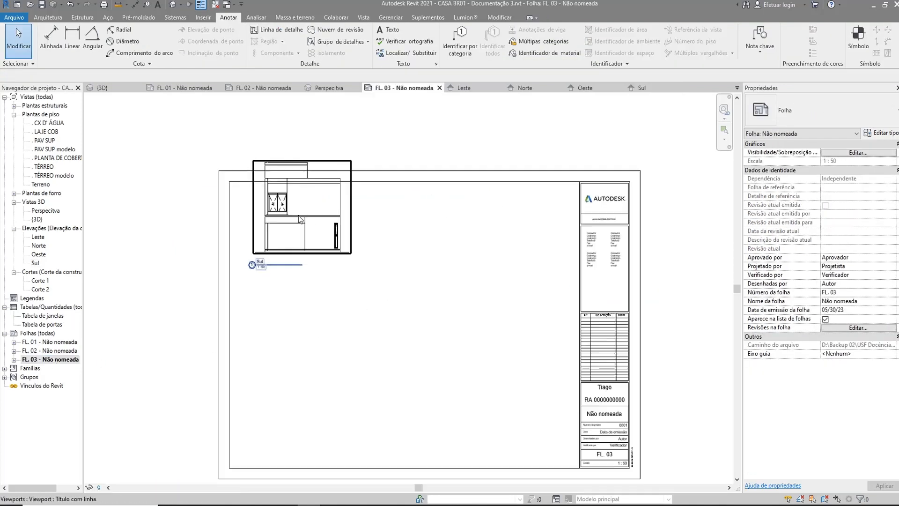
pyautogui.moveTo(311, 232); pyautogui.dragTo(302, 269)
pyautogui.press('Escape')
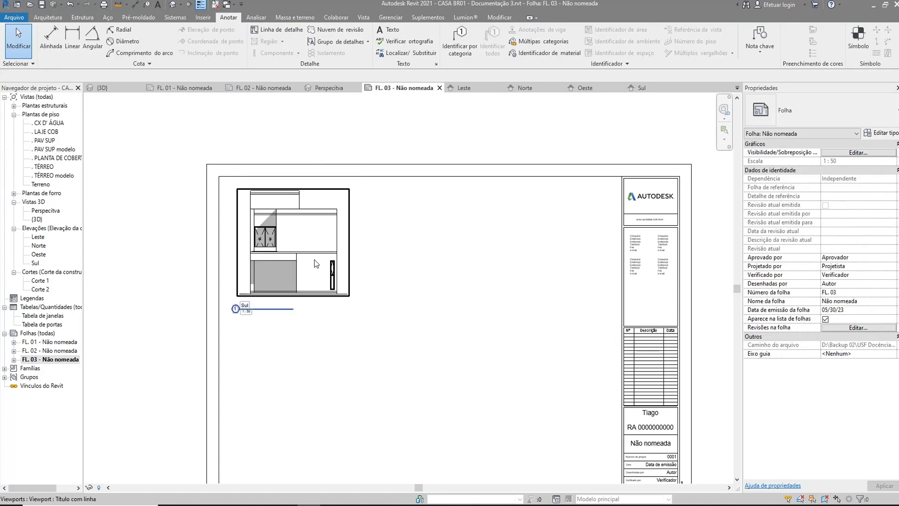
pyautogui.scroll(2, 305, 258)
pyautogui.click(382, 233)
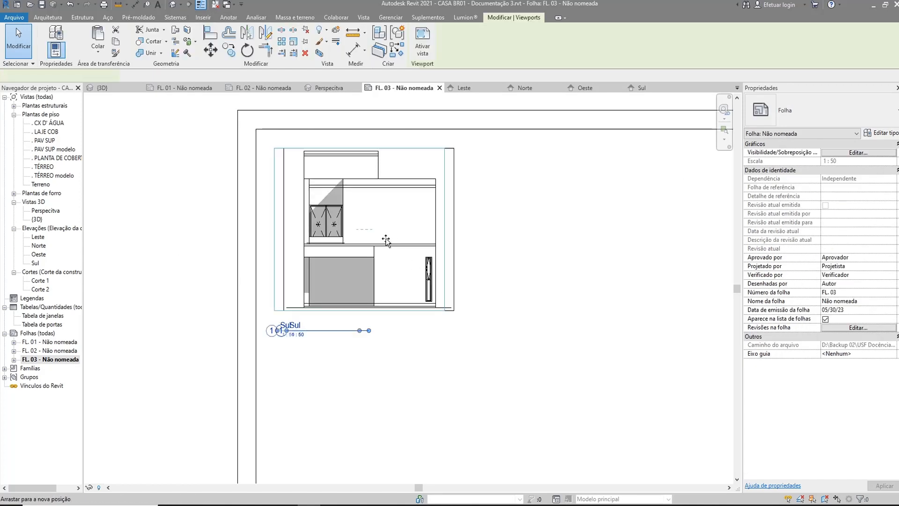
pyautogui.moveTo(383, 233); pyautogui.dragTo(396, 233)
pyautogui.click(515, 266)
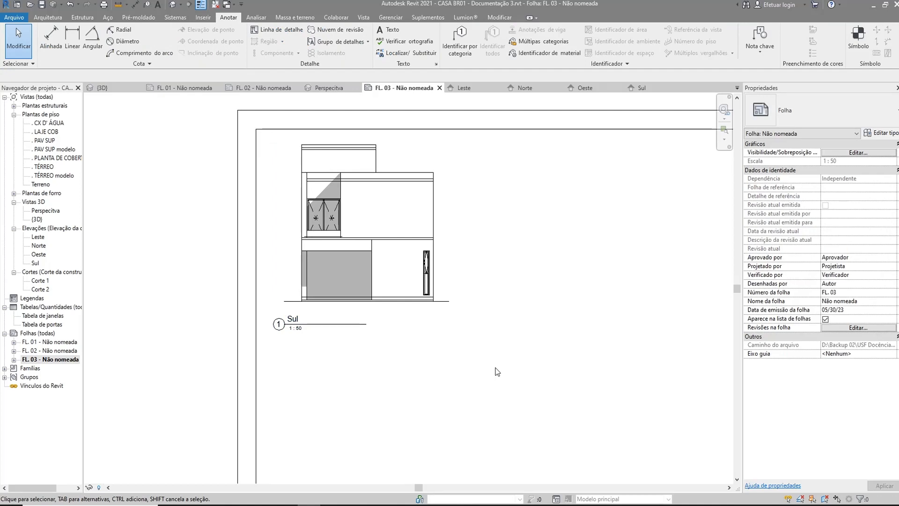
# Shorten the title line beneath the Sul viewport to just past the view name.
pyautogui.click(338, 300)
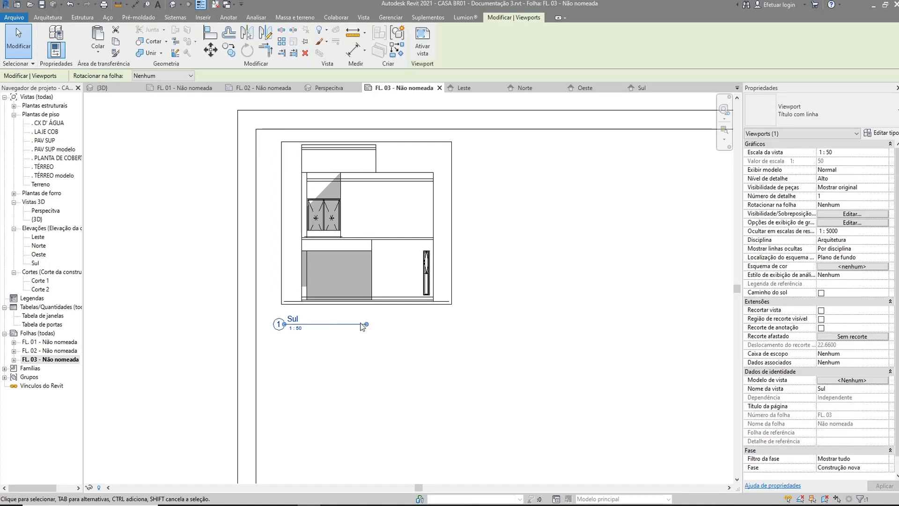
pyautogui.moveTo(367, 324); pyautogui.dragTo(316, 324)
pyautogui.click(305, 350)
# Nudge the Sul view title rightward in small increments to sit under the start of the ground line.
pyautogui.scroll(2, 296, 329)
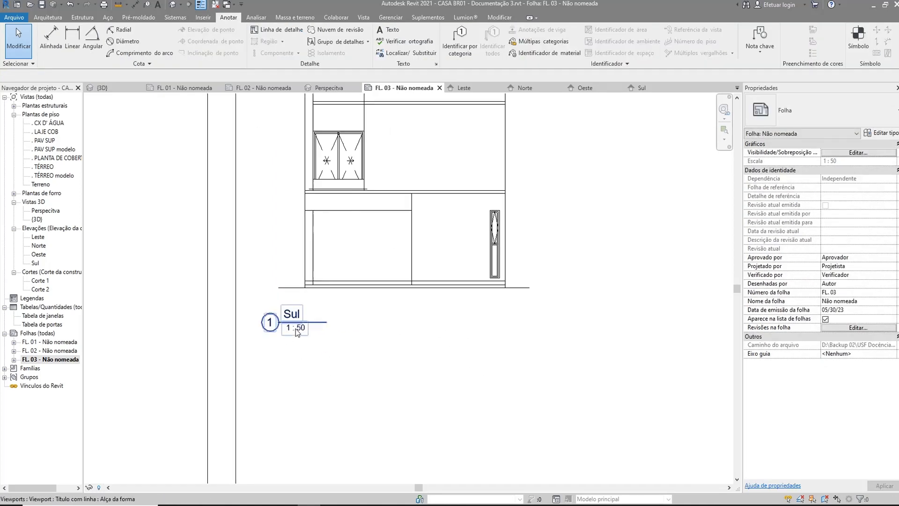
pyautogui.scroll(2, 296, 329)
pyautogui.click(329, 314)
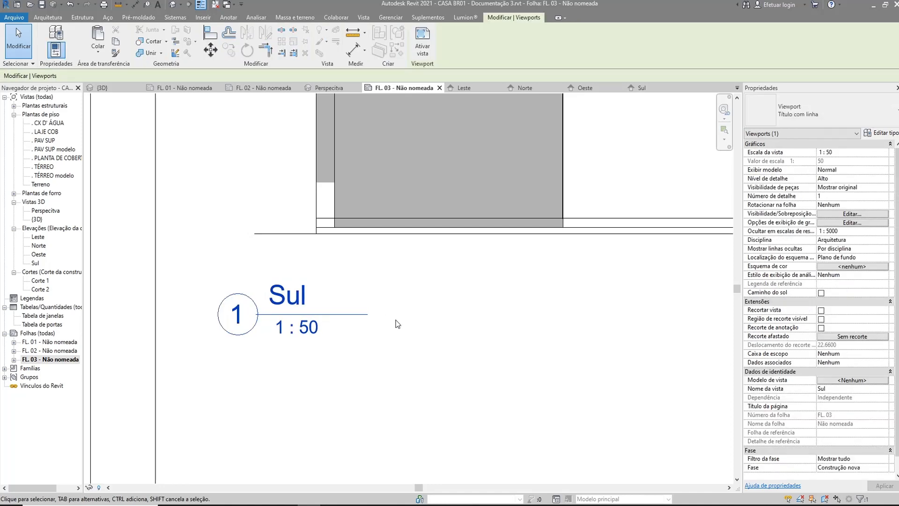
pyautogui.press('Right')
pyautogui.press('Right')
pyautogui.press('Right')
pyautogui.press('Right')
pyautogui.press('Right')
pyautogui.press('Right')
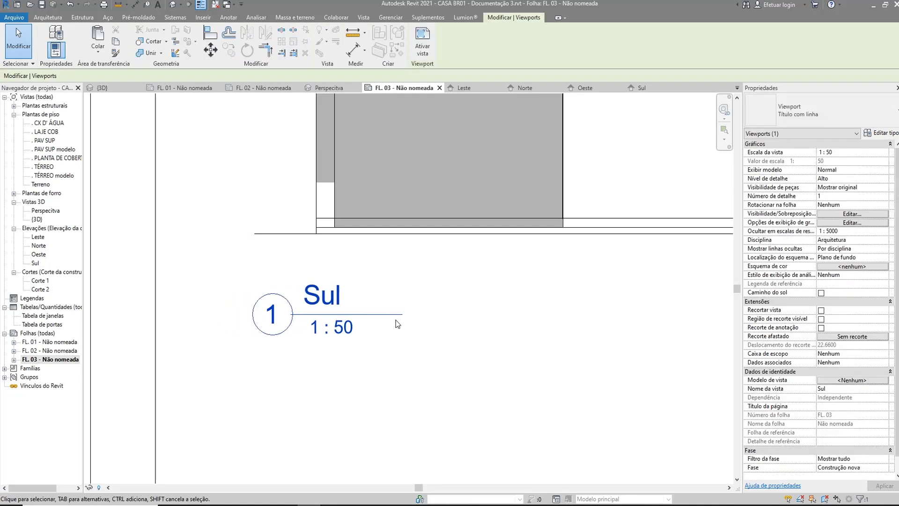
pyautogui.press('Right')
pyautogui.click(451, 329)
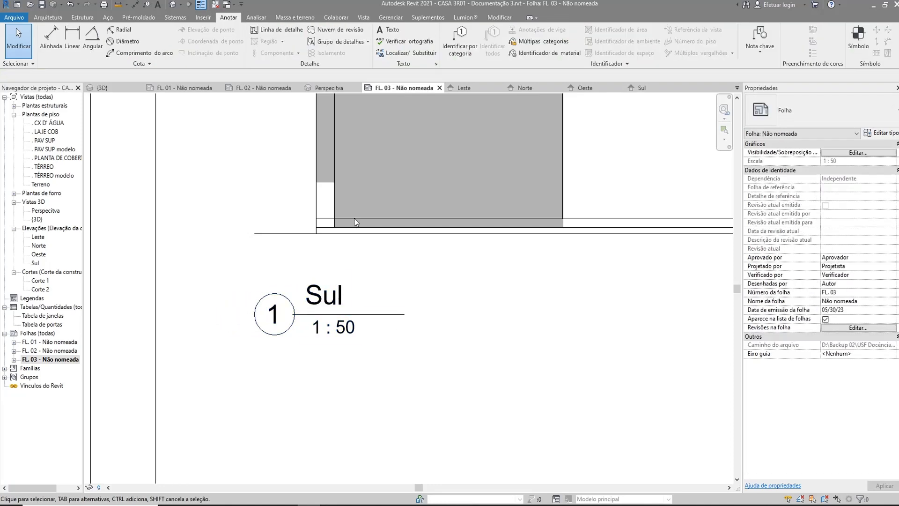
# Switch off thin-line display to check the real line weights of the Sul elevation on the sheet.
pyautogui.click(200, 5)
pyautogui.scroll(-5, 361, 285)
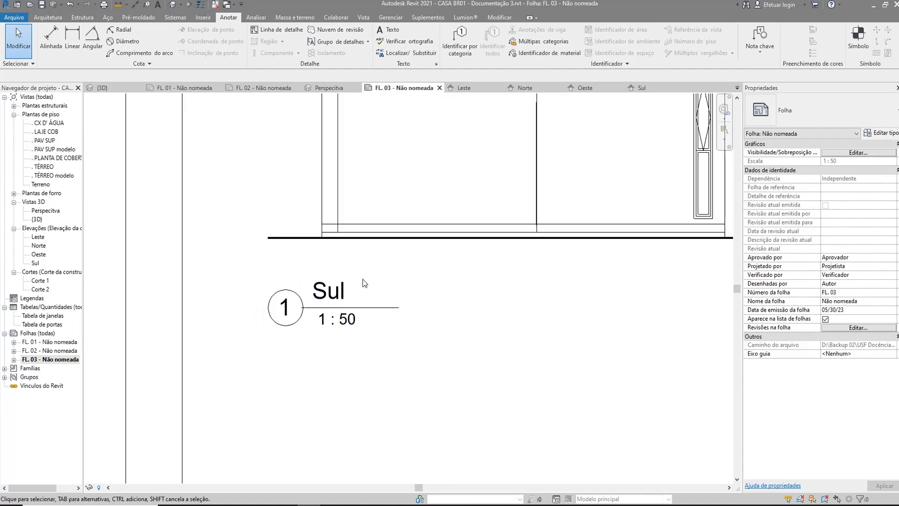
pyautogui.scroll(-2, 522, 325)
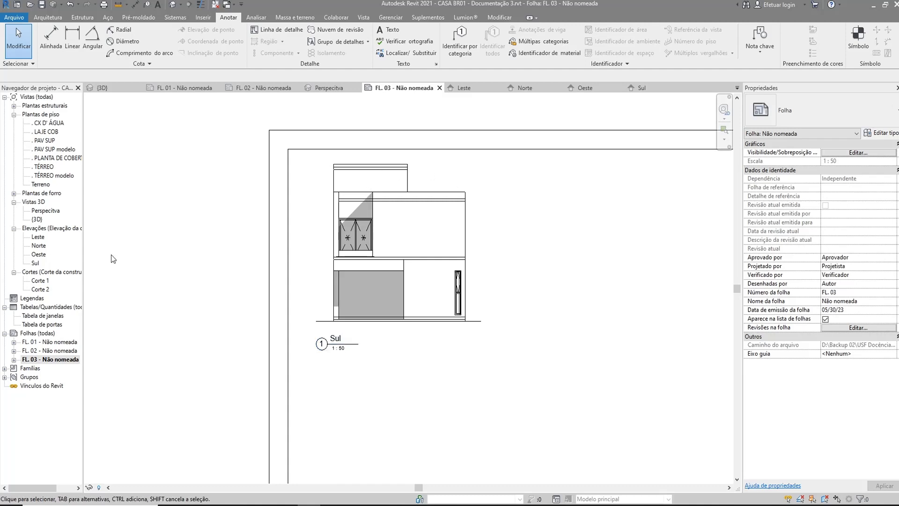
# Open the Leste elevation and hide the whole grid (Eixos) category in the view.
pyautogui.doubleClick(38, 237)
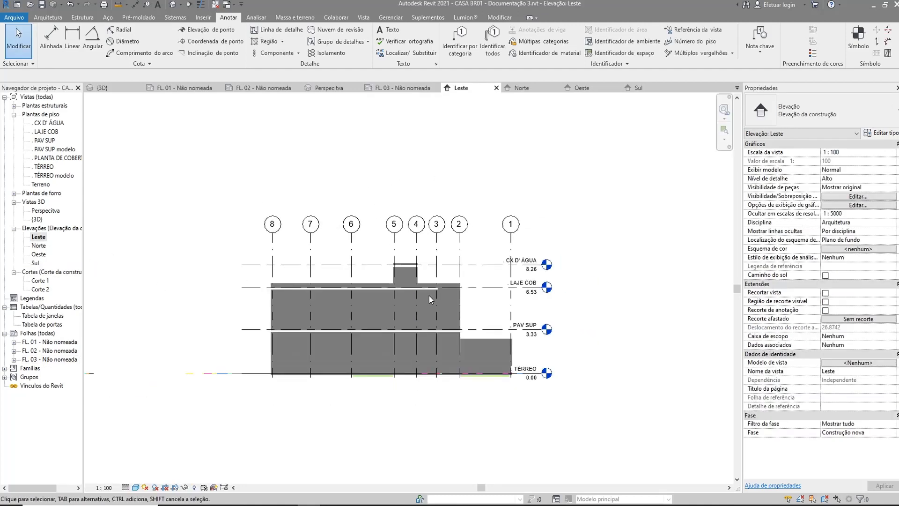
pyautogui.click(191, 209)
pyautogui.rightClick(191, 209)
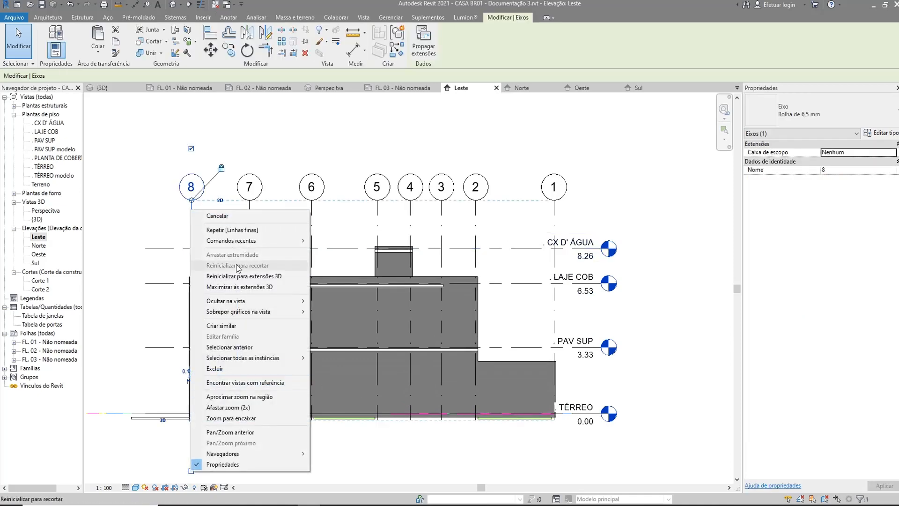
pyautogui.moveTo(234, 302)
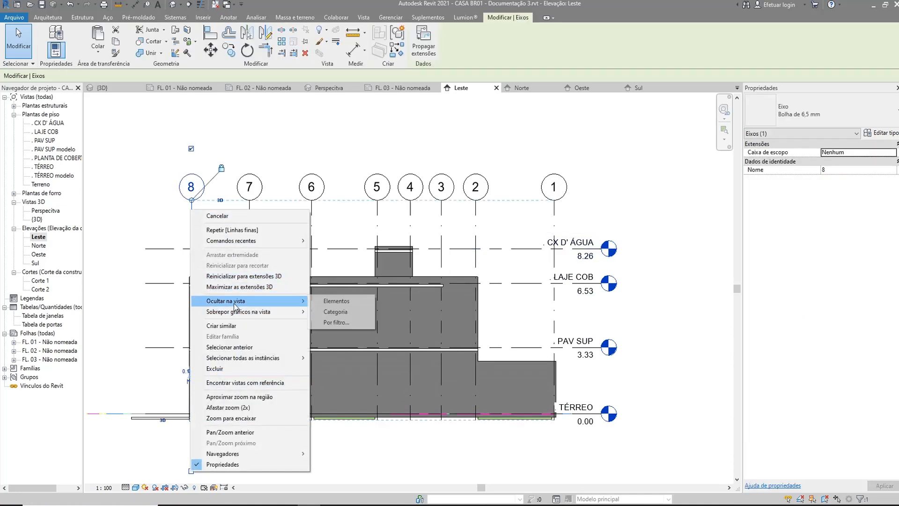
pyautogui.click(341, 311)
# Hide the whole level (Níveis) category in the Leste elevation.
pyautogui.click(515, 248)
pyautogui.rightClick(515, 252)
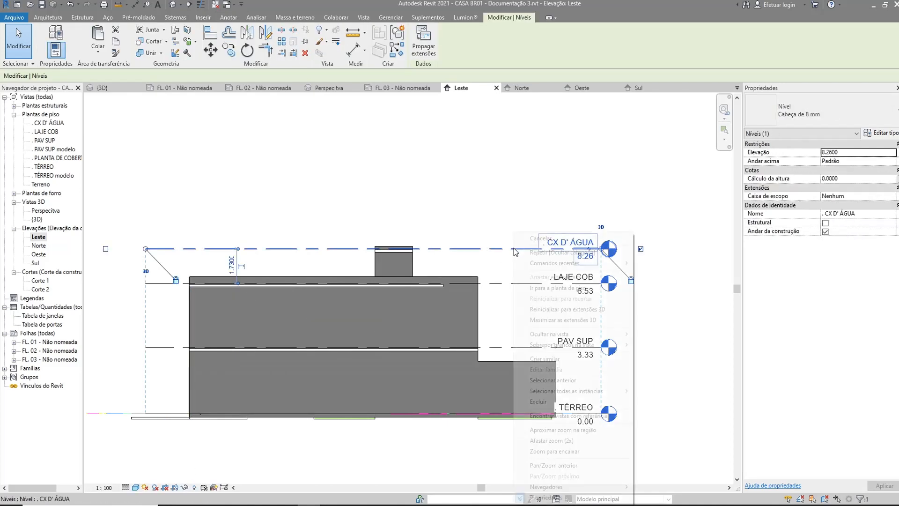
pyautogui.moveTo(567, 334)
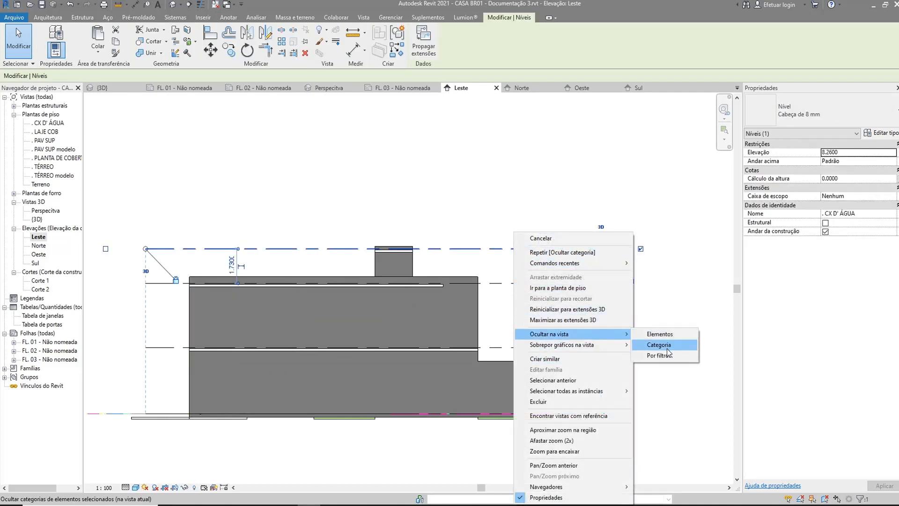
pyautogui.click(666, 348)
# Set the Leste elevation to the Linha oculta visual style and a scale of 1:50.
pyautogui.click(136, 487)
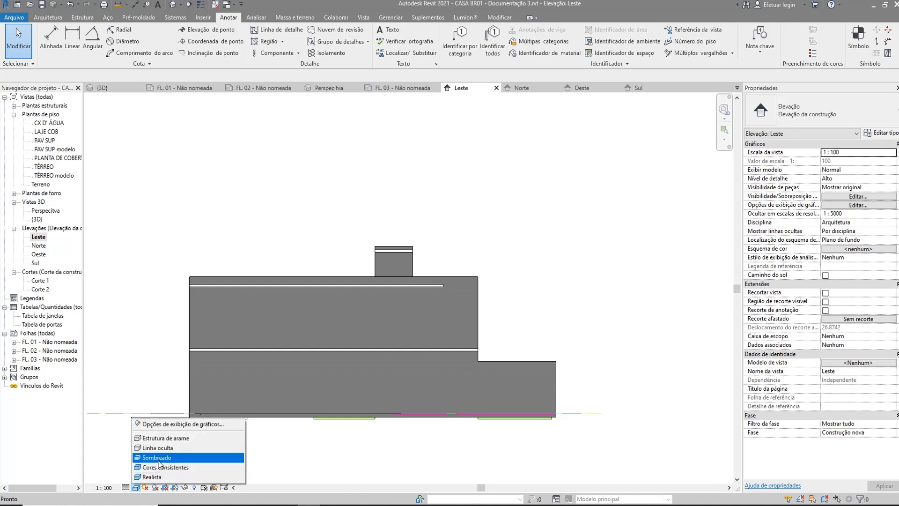
pyautogui.click(158, 448)
pyautogui.click(113, 488)
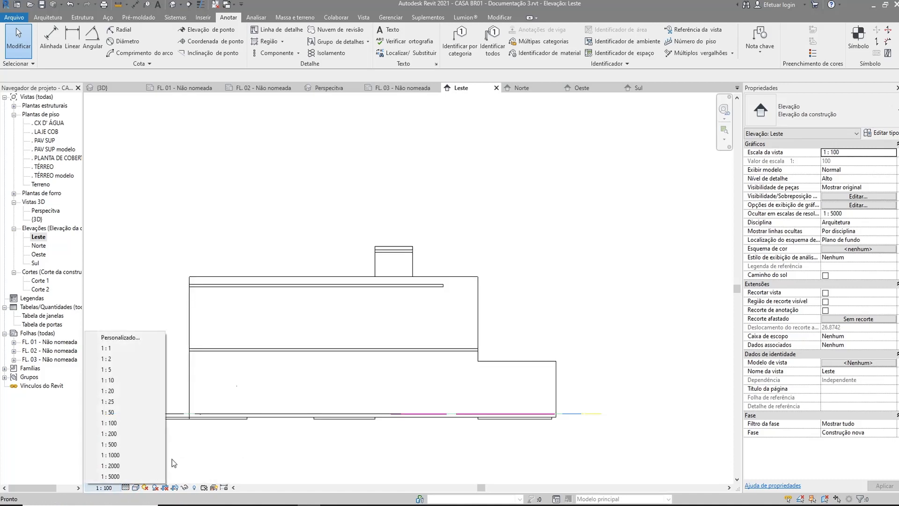
pyautogui.click(116, 413)
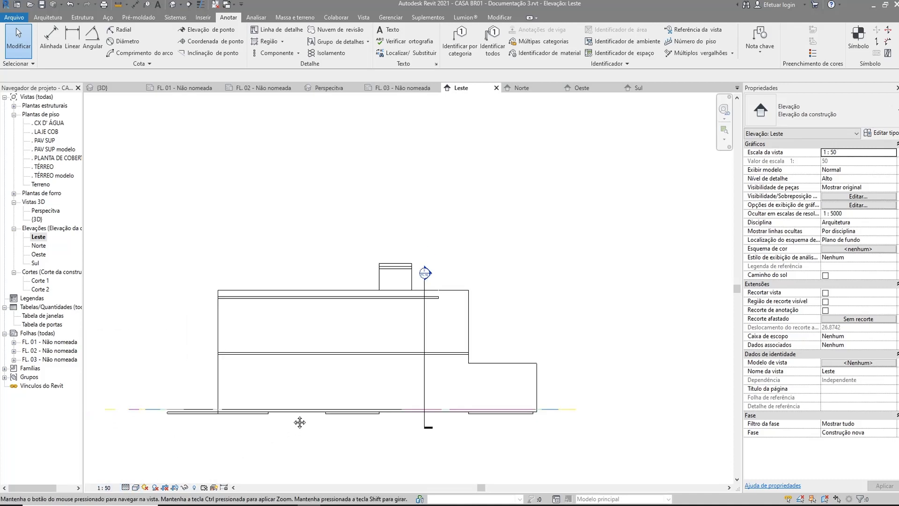
# Hide the imported Casa BR01.dwg drawing along the ground level in the Leste elevation.
pyautogui.click(131, 390)
pyautogui.rightClick(131, 390)
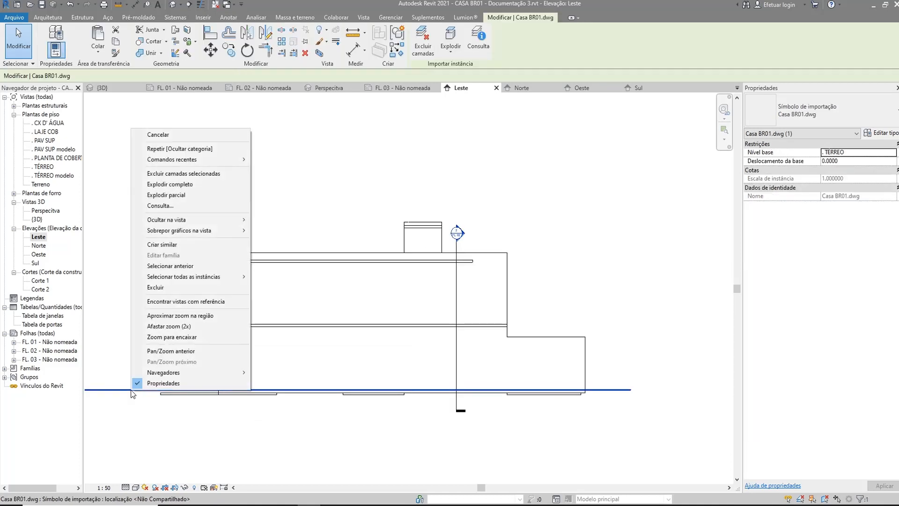
pyautogui.moveTo(194, 222)
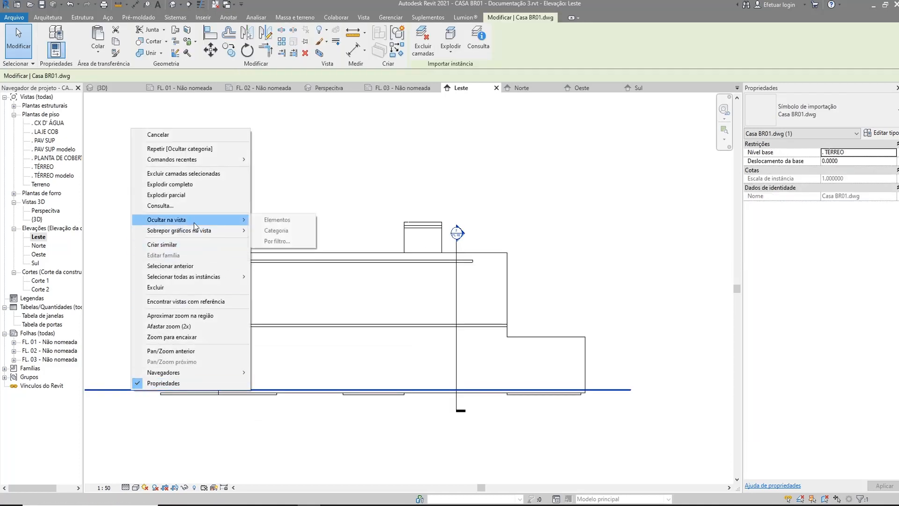
pyautogui.click(286, 229)
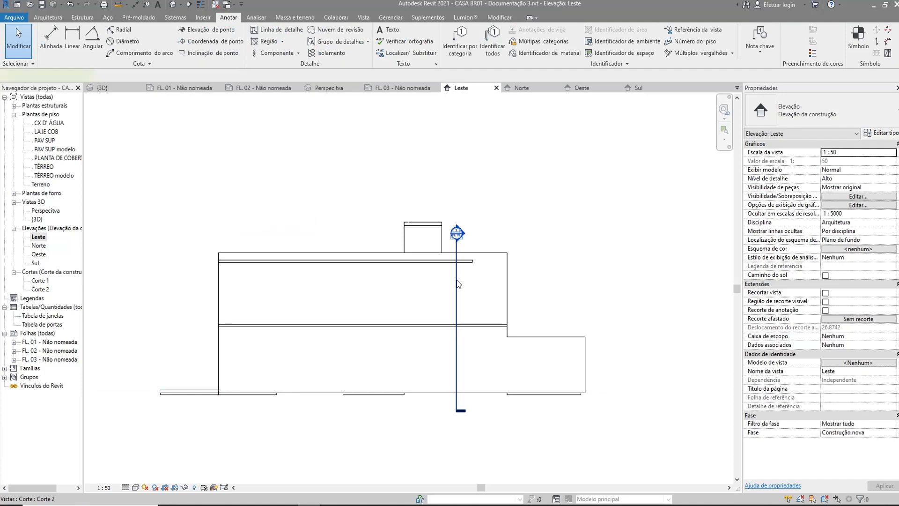
# Hide the section markers by category in the Leste elevation, starting from the Corte 2 line.
pyautogui.click(458, 283)
pyautogui.rightClick(458, 283)
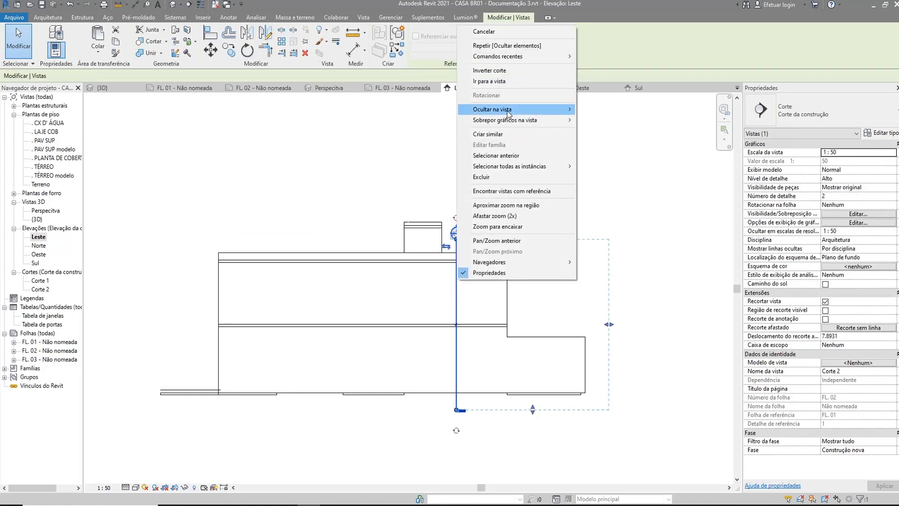
pyautogui.moveTo(508, 112)
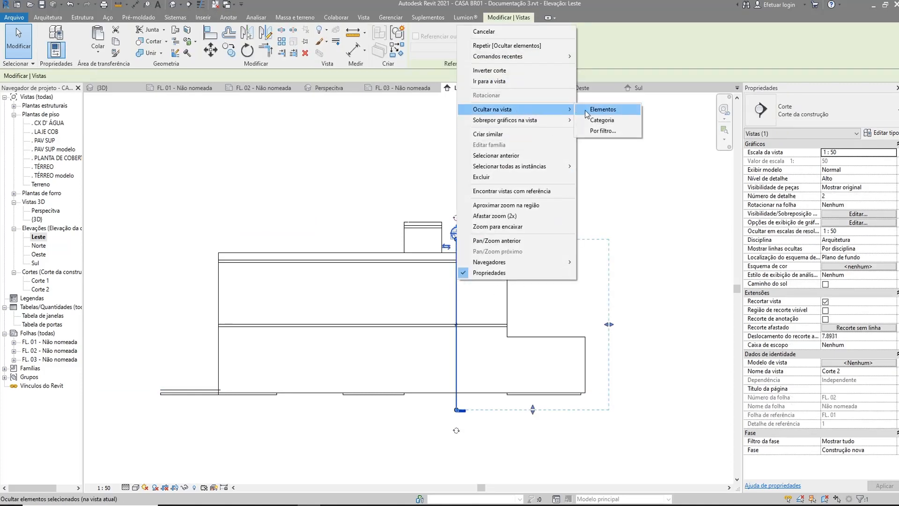
pyautogui.click(610, 120)
# Examine the floor slabs along the base of the Leste elevation.
pyautogui.scroll(2, 247, 425)
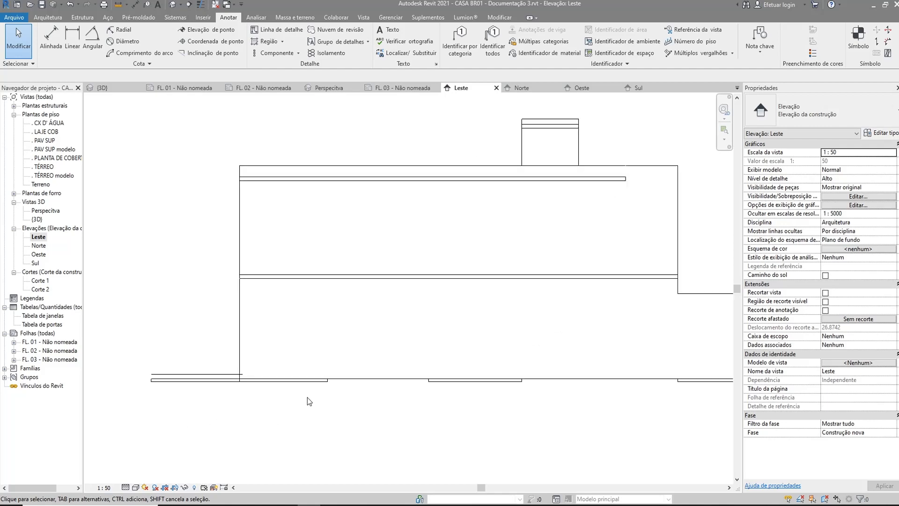
pyautogui.click(451, 380)
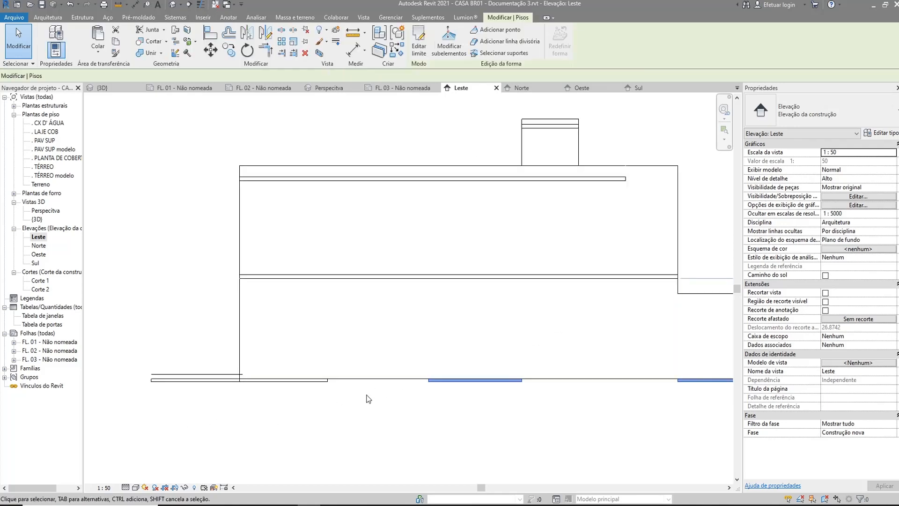
pyautogui.click(244, 380)
pyautogui.click(243, 409)
pyautogui.scroll(-1, 341, 405)
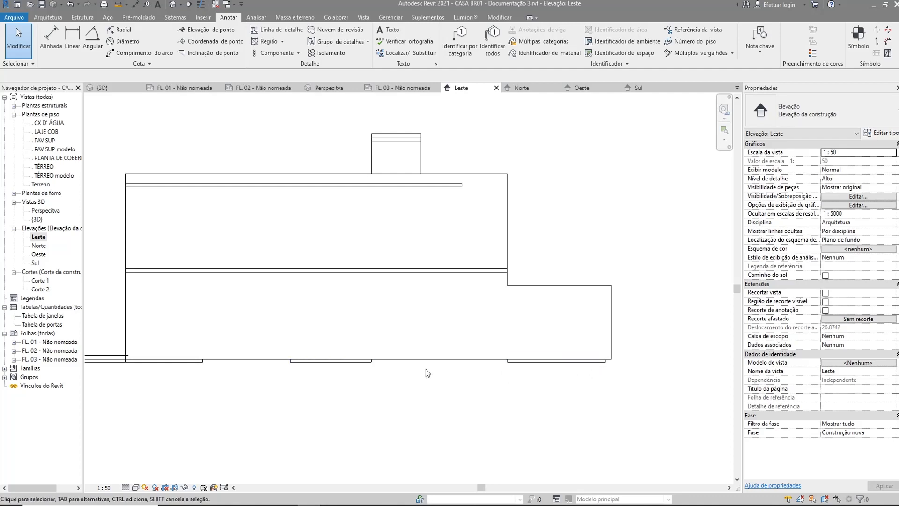
pyautogui.scroll(-1, 426, 369)
pyautogui.scroll(1, 170, 381)
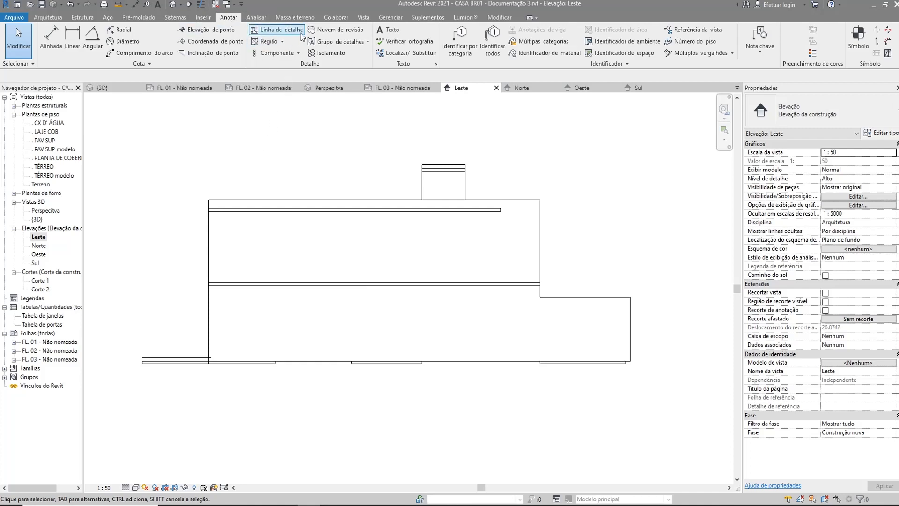
# Create a rectangular filled region about 23.2 m by 1.2 m below the building's base, starting at the garage floor's outer end.
pyautogui.click(282, 42)
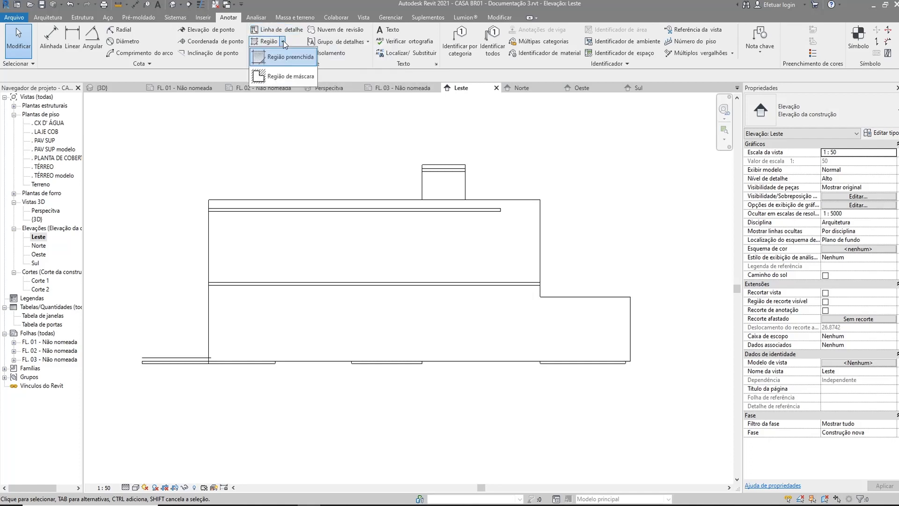
pyautogui.click(278, 56)
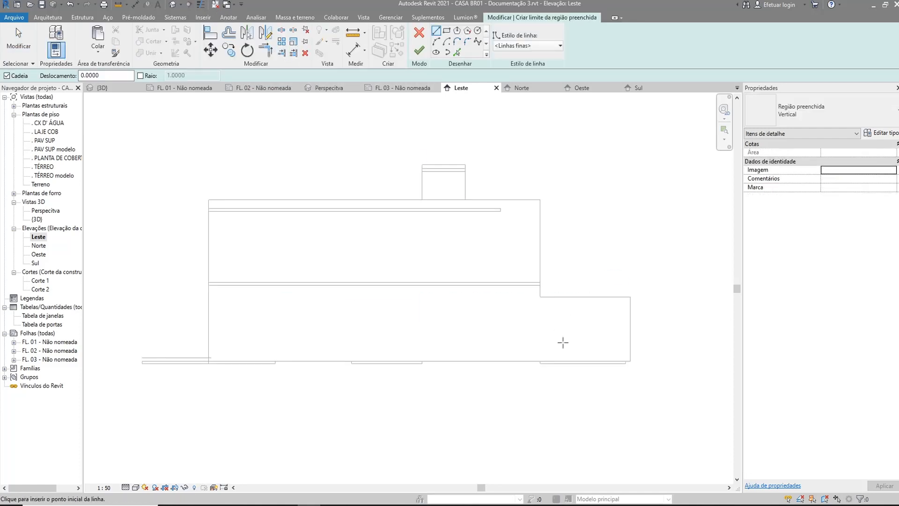
pyautogui.click(447, 31)
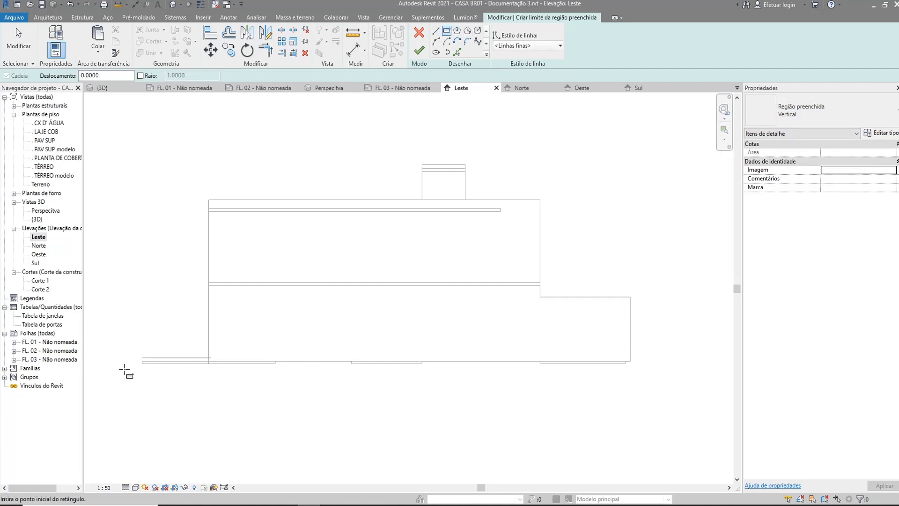
pyautogui.scroll(3, 138, 368)
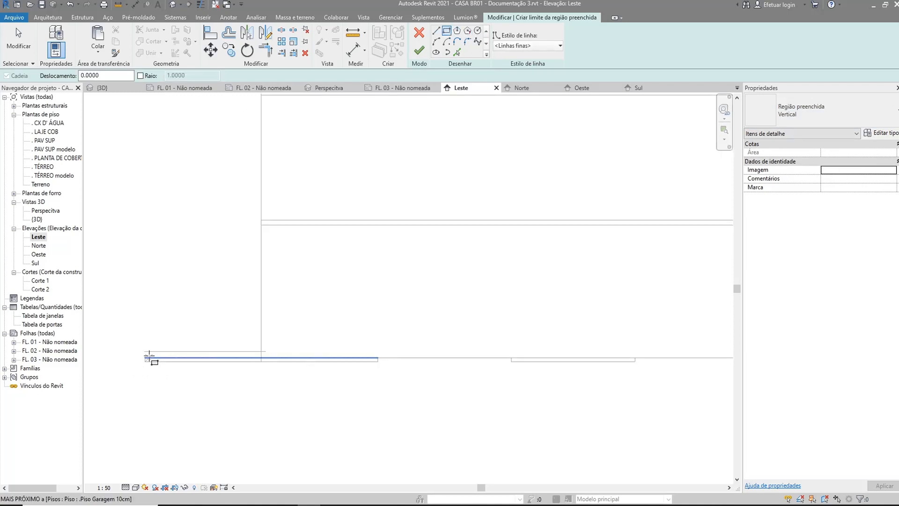
pyautogui.click(145, 357)
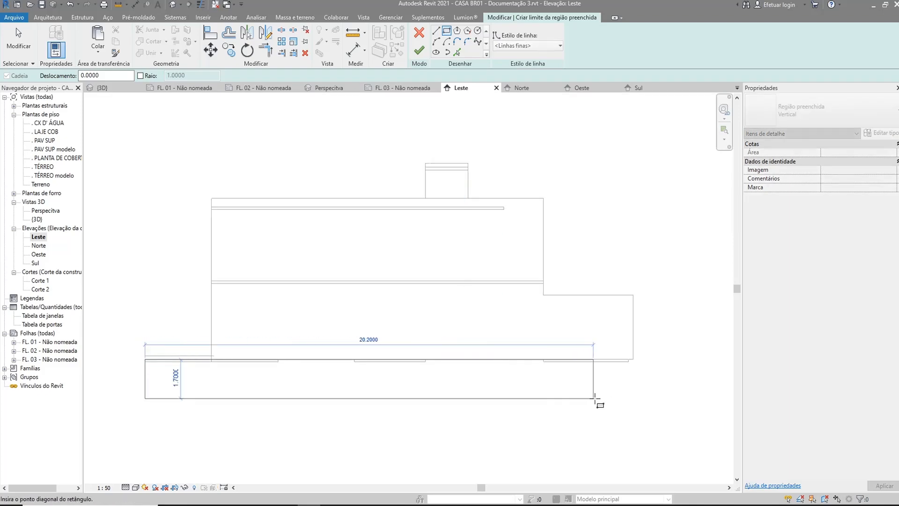
pyautogui.click(659, 387)
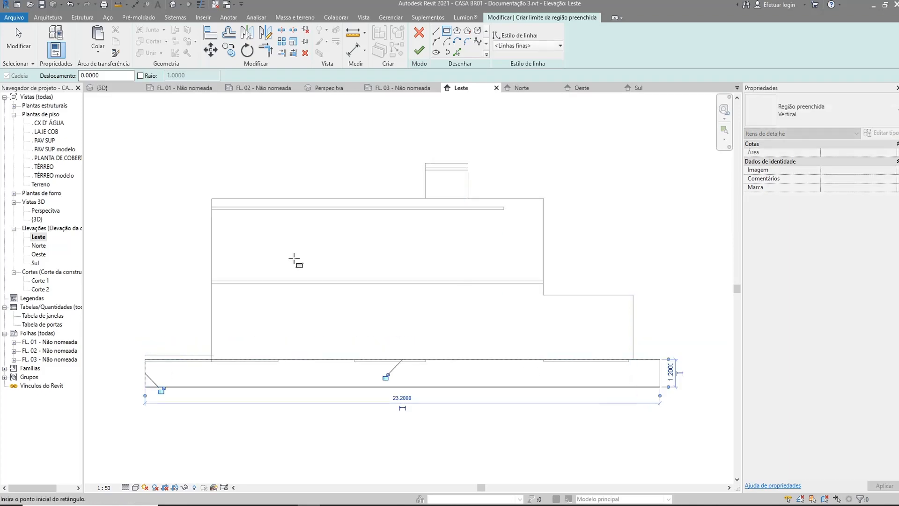
pyautogui.click(418, 53)
pyautogui.click(420, 406)
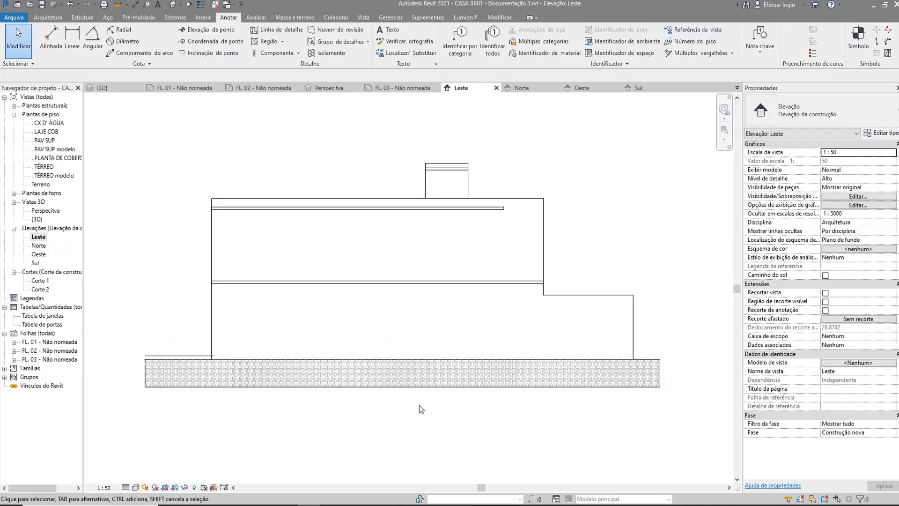
# Change the foreground fill pattern of the ground region's Vertical type to <Preenchimento sólido>.
pyautogui.scroll(2, 617, 381)
pyautogui.scroll(2, 654, 407)
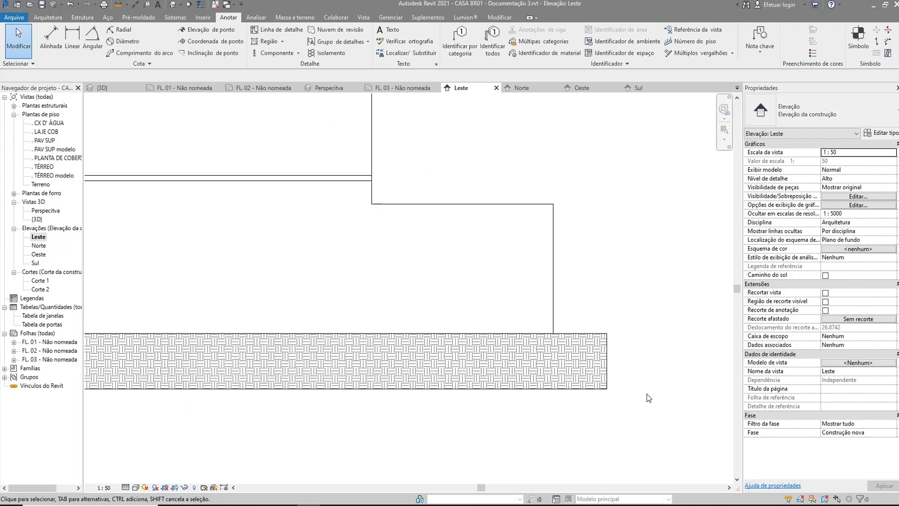
pyautogui.click(607, 358)
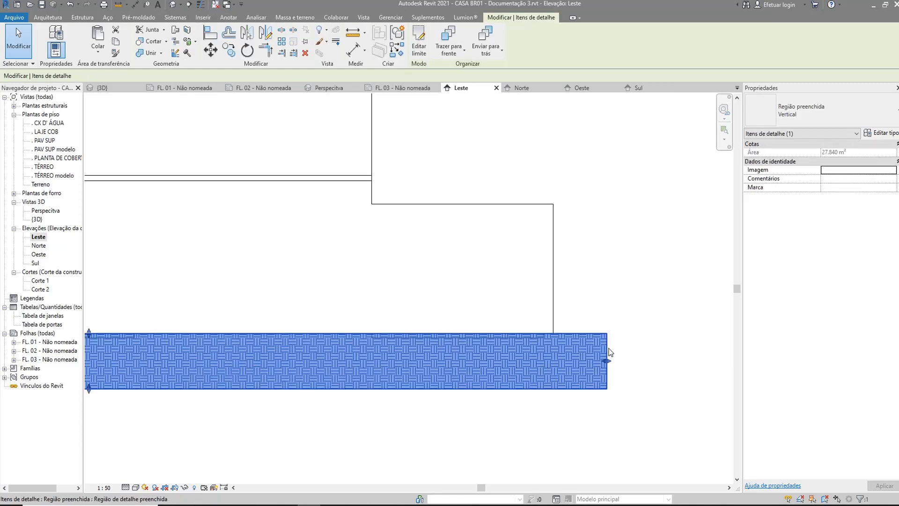
pyautogui.click(881, 132)
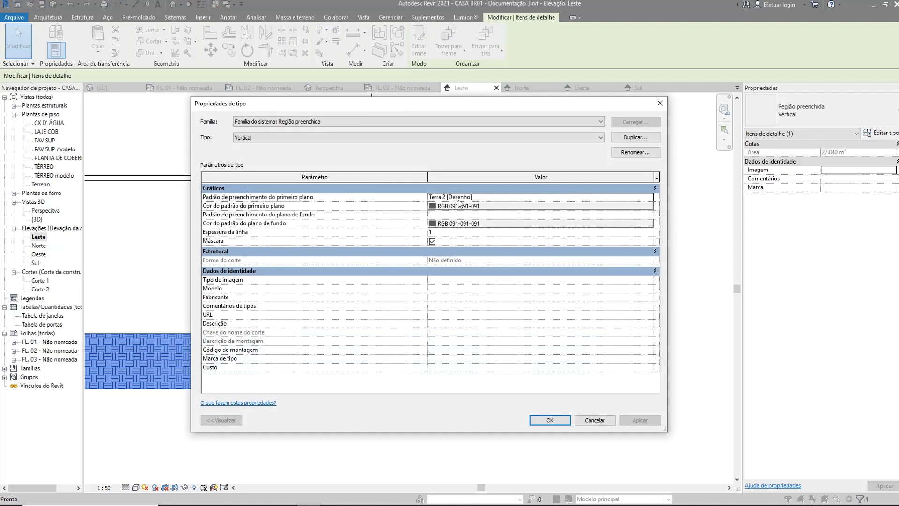
pyautogui.click(646, 197)
pyautogui.click(650, 197)
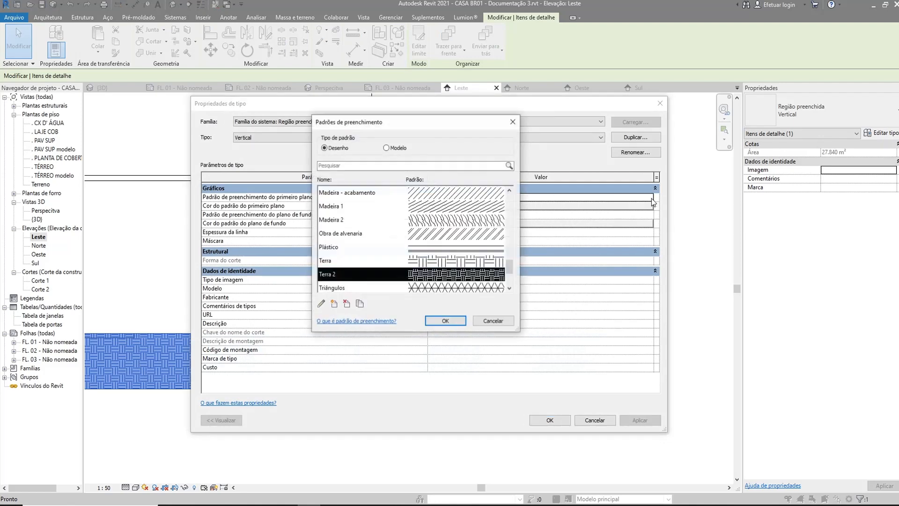
pyautogui.moveTo(512, 265); pyautogui.dragTo(514, 196)
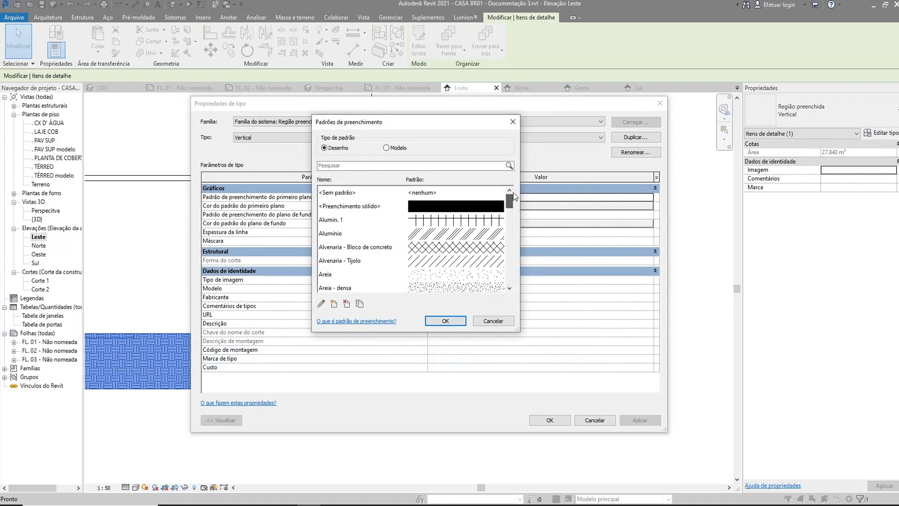
pyautogui.click(330, 209)
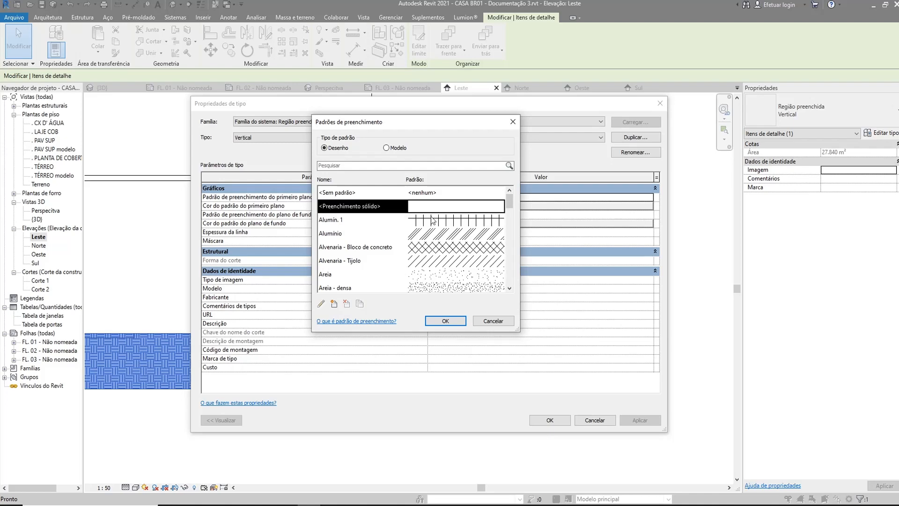
pyautogui.click(447, 321)
pyautogui.click(639, 420)
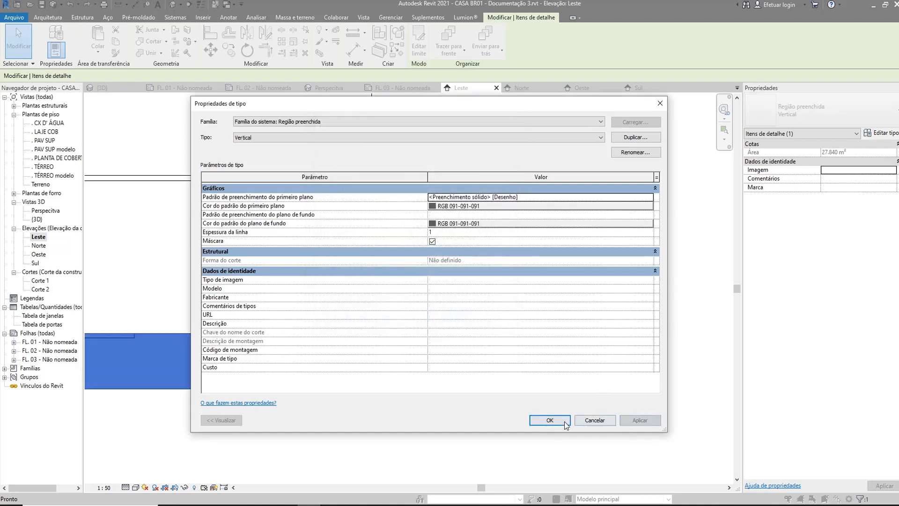
pyautogui.click(549, 420)
pyautogui.click(482, 415)
pyautogui.scroll(-3, 553, 345)
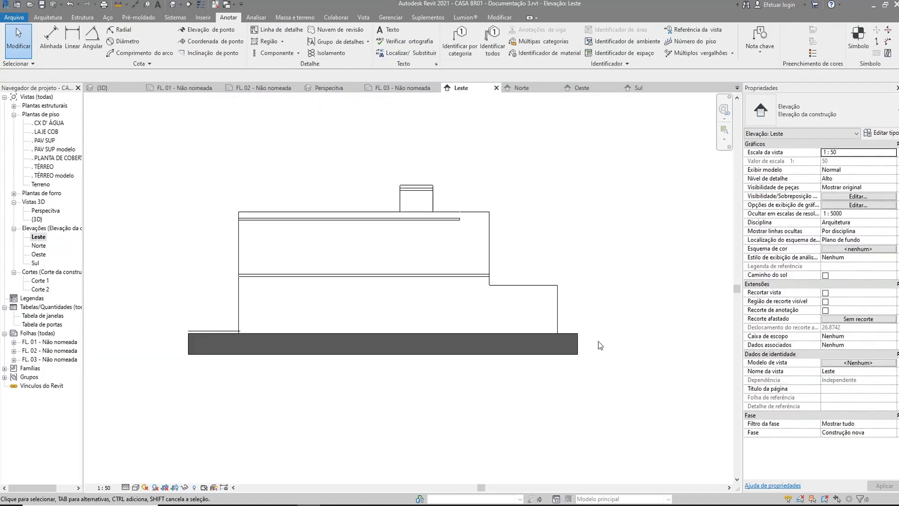
# Hide the room separation lines by category in the Leste elevation, starting from the line just above the ground region.
pyautogui.scroll(3, 237, 323)
pyautogui.click(229, 325)
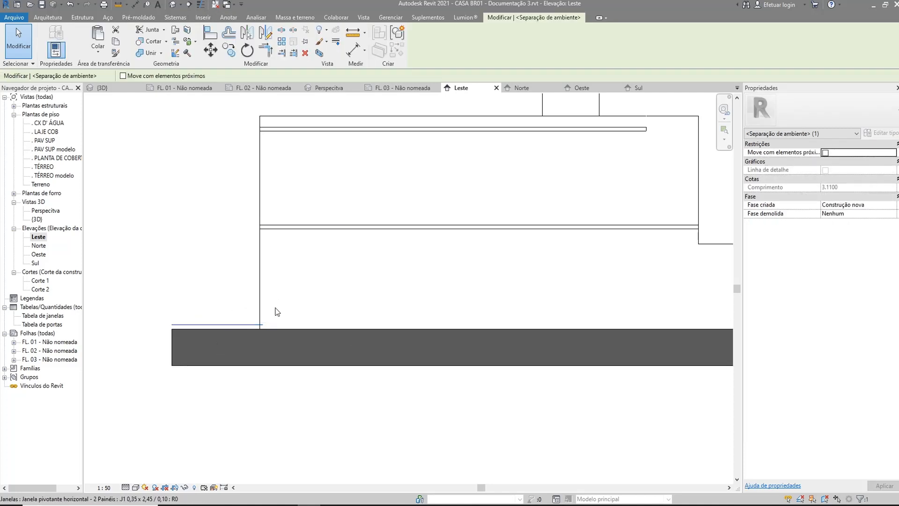
pyautogui.scroll(-2, 201, 313)
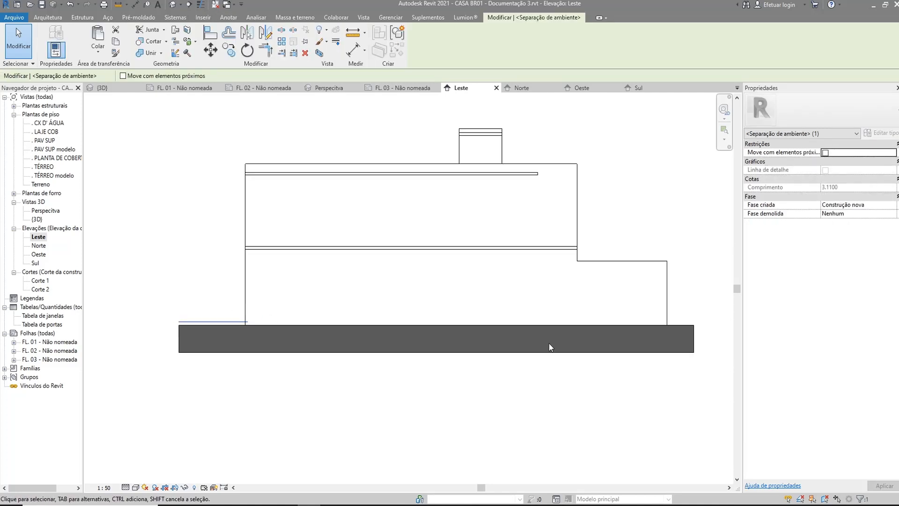
pyautogui.moveTo(548, 346); pyautogui.dragTo(486, 350, button='middle')
pyautogui.click(375, 354)
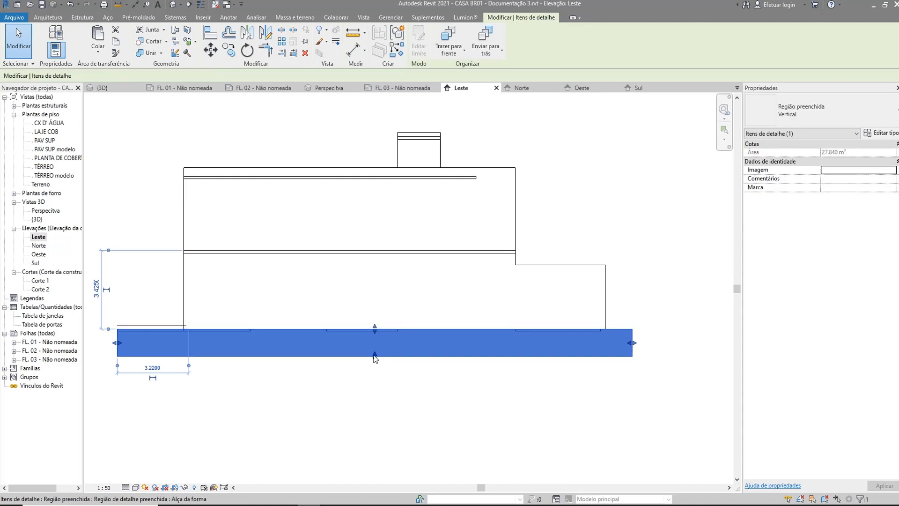
pyautogui.press('Escape')
pyautogui.click(150, 325)
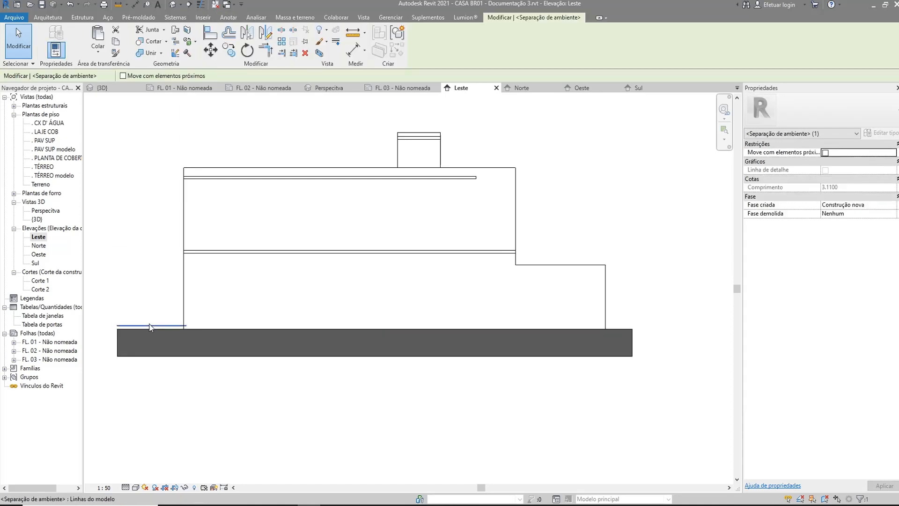
pyautogui.rightClick(150, 327)
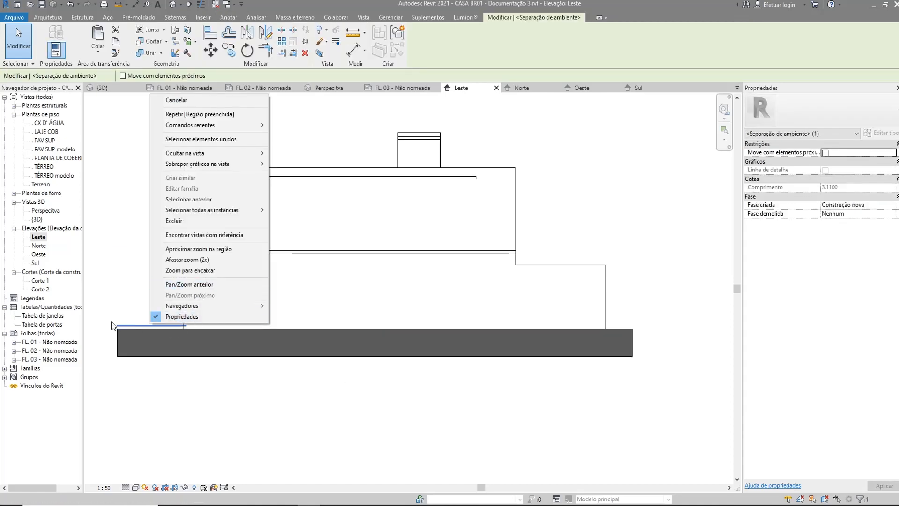
pyautogui.moveTo(201, 154)
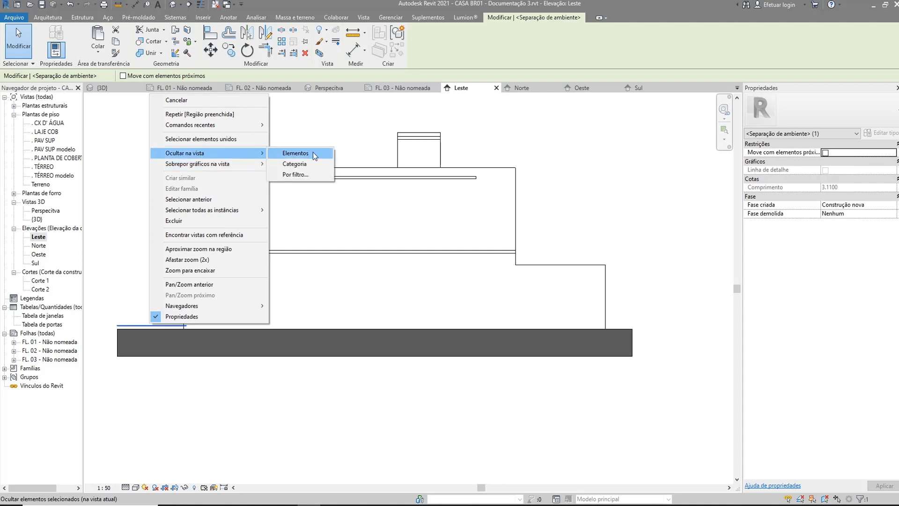
pyautogui.click(318, 163)
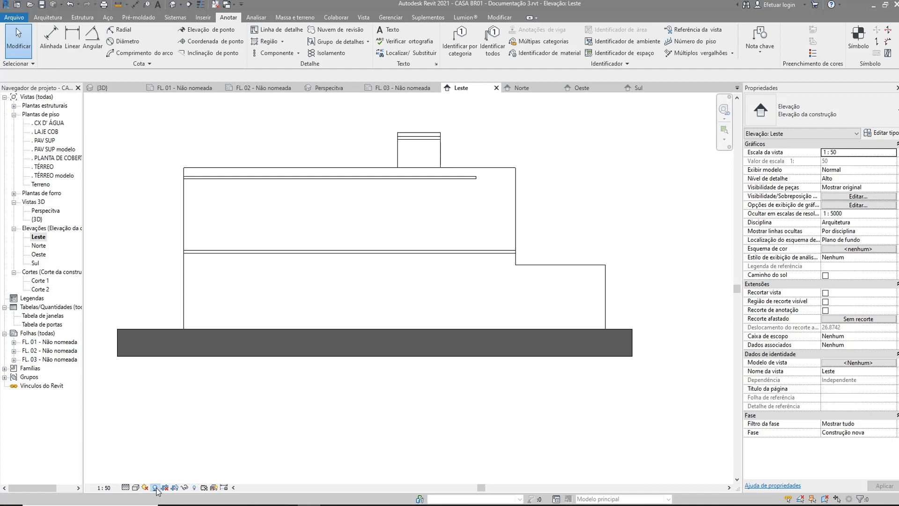
# Examine the slab edge lines in the Leste elevation and compare them with those on the Sul elevation's facade.
pyautogui.scroll(1, 431, 256)
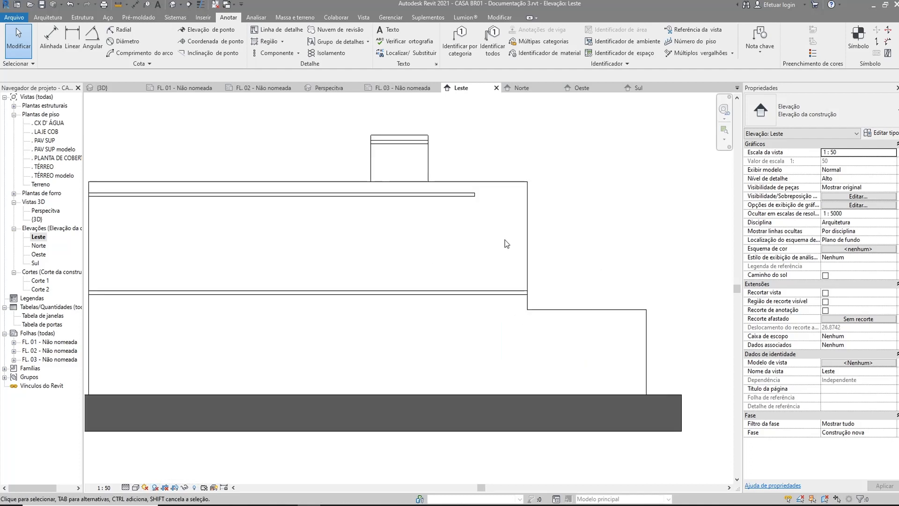
pyautogui.moveTo(450, 245); pyautogui.dragTo(496, 256, button='middle')
pyautogui.scroll(-2, 463, 285)
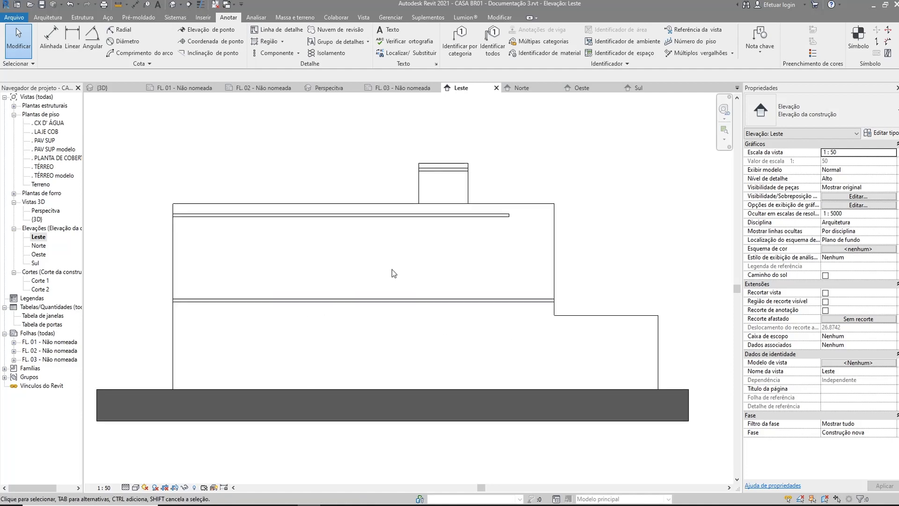
pyautogui.scroll(3, 505, 213)
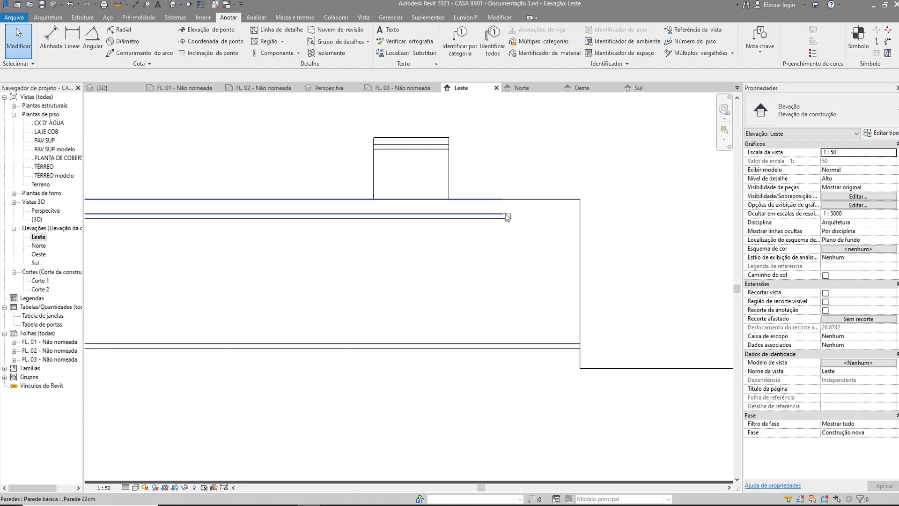
pyautogui.scroll(-3, 499, 221)
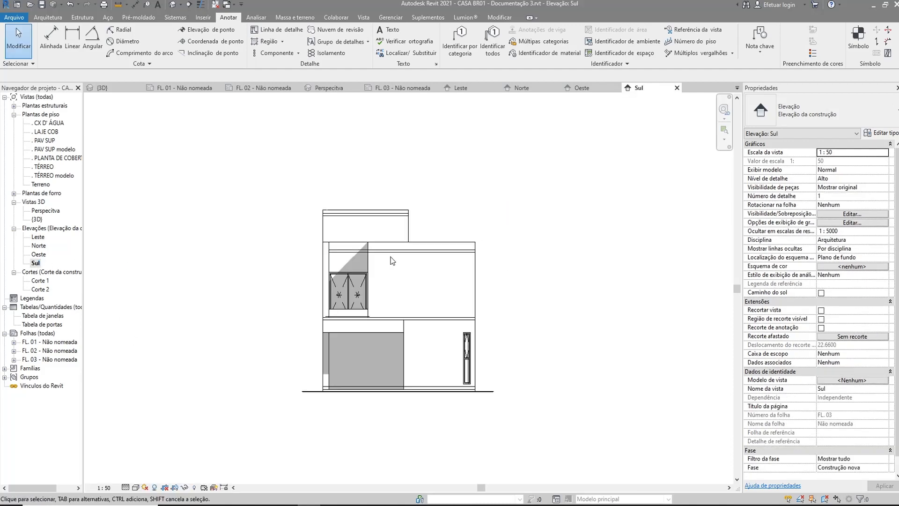
pyautogui.scroll(3, 384, 257)
pyautogui.scroll(-3, 598, 285)
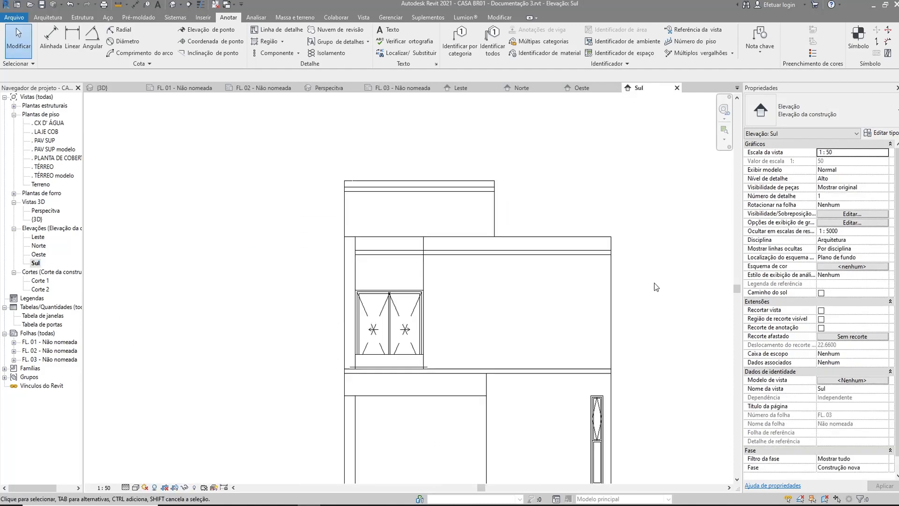
pyautogui.scroll(1, 468, 290)
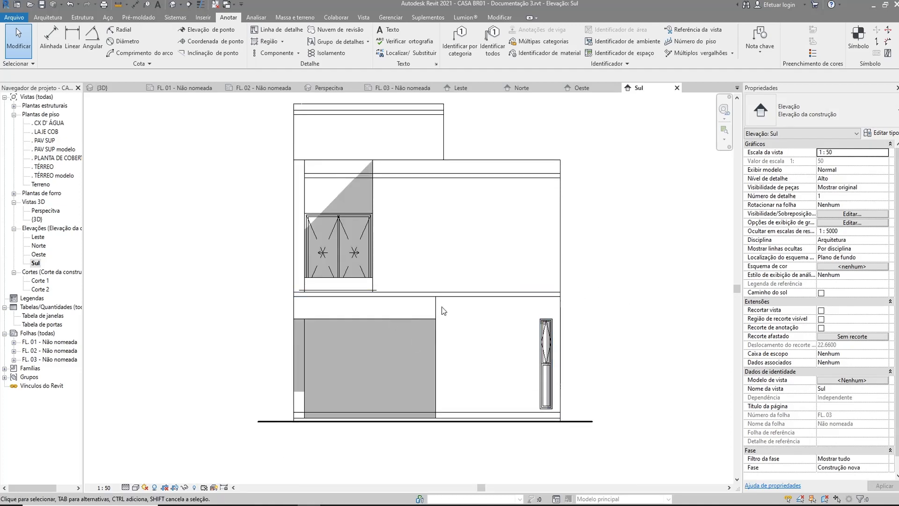
pyautogui.scroll(2, 408, 262)
pyautogui.scroll(1, 379, 192)
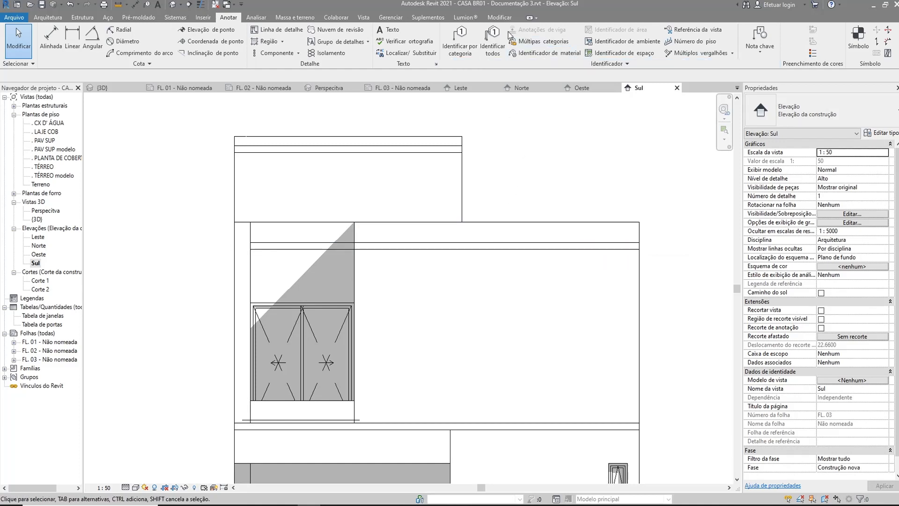
# Override the two roof slab lines across the Sul elevation's upper facade and window recess with the <Linhas invisíveis> line style using Linework.
pyautogui.click(499, 18)
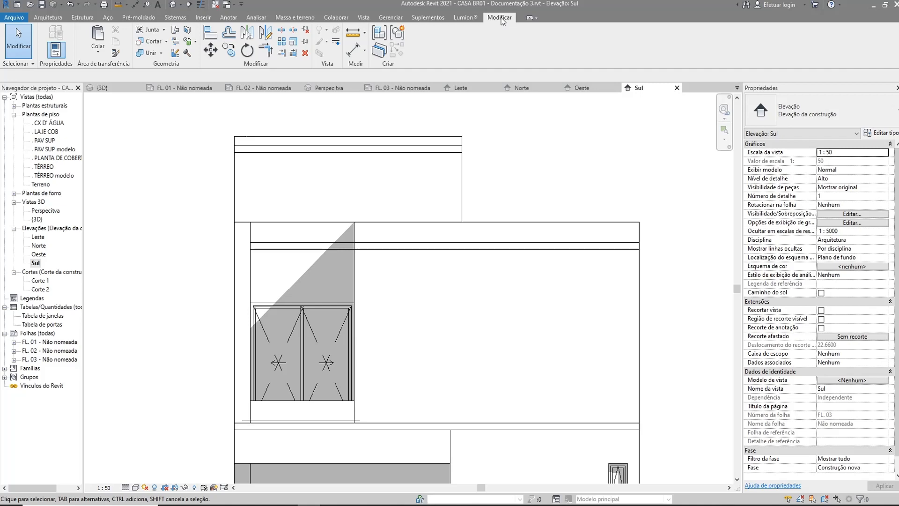
pyautogui.click(336, 43)
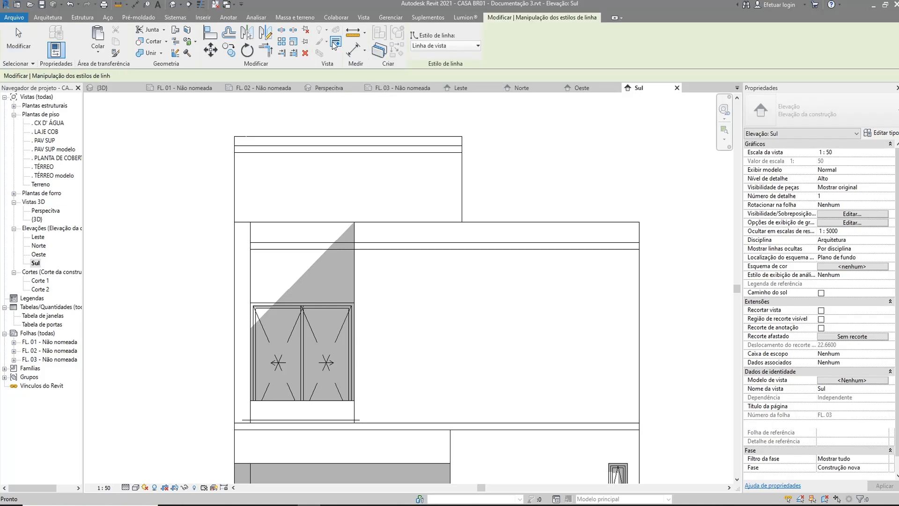
pyautogui.click(476, 46)
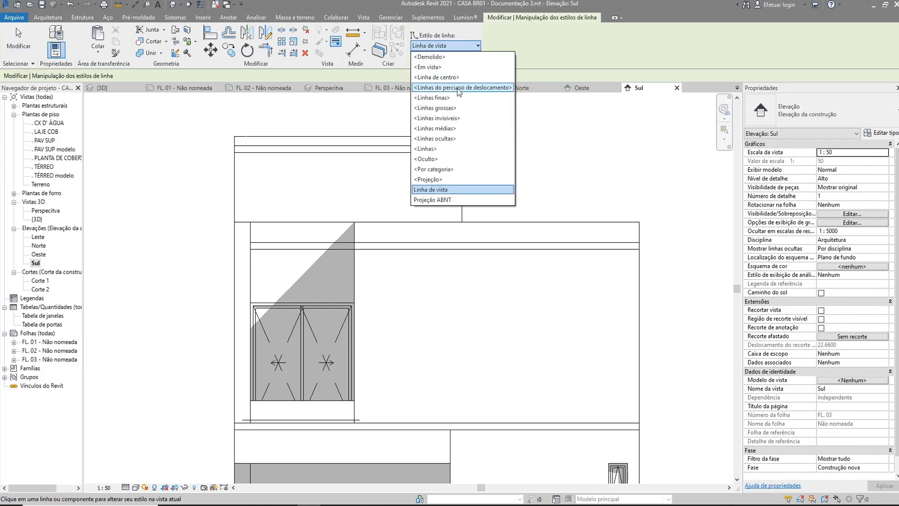
pyautogui.click(447, 119)
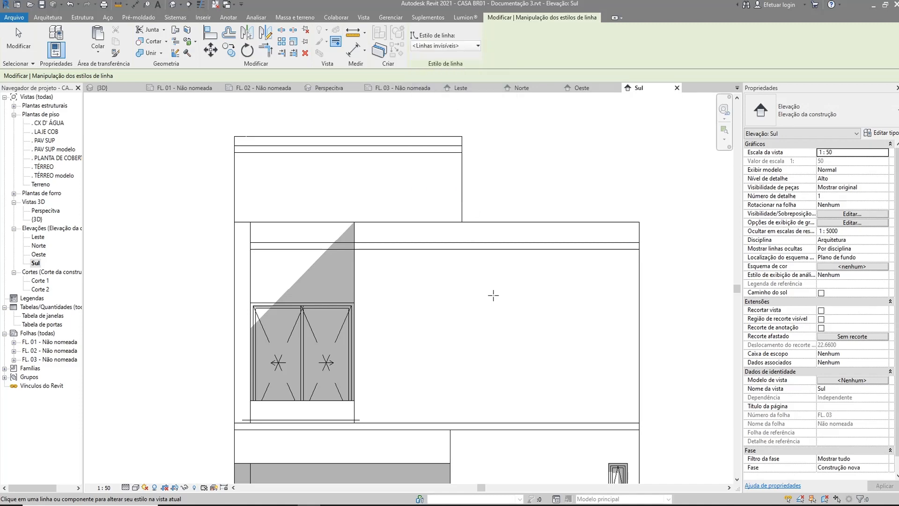
pyautogui.click(483, 243)
pyautogui.click(504, 260)
pyautogui.scroll(3, 627, 252)
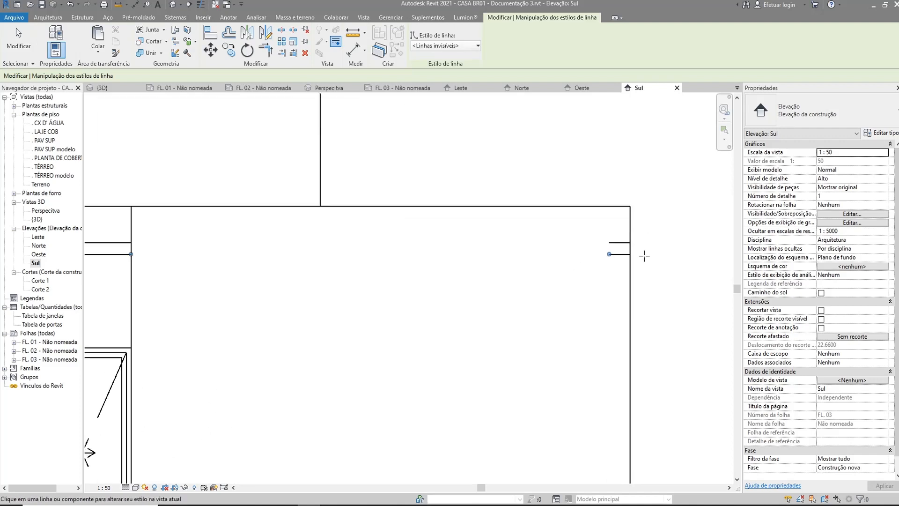
pyautogui.scroll(-3, 608, 244)
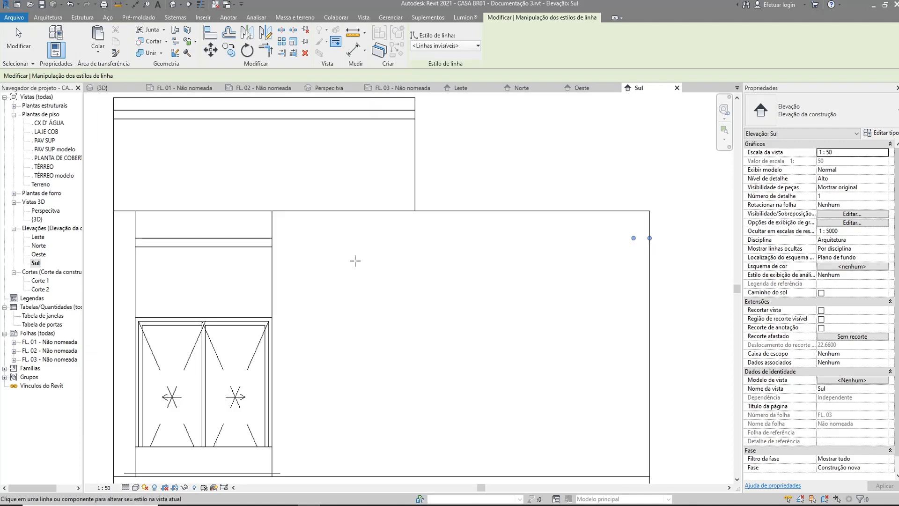
pyautogui.click(372, 241)
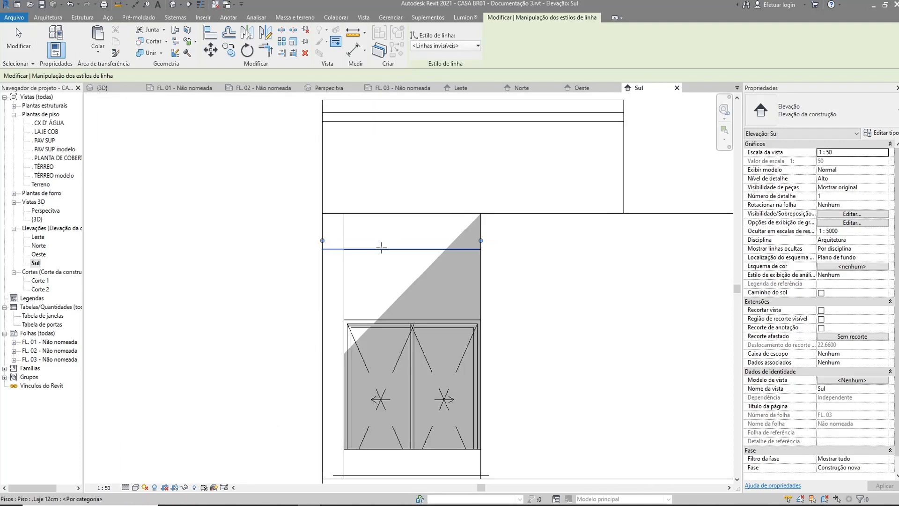
pyautogui.click(378, 246)
# Apply <Linhas invisíveis> to the two slab lines and their leftover end segments on the rooftop volume.
pyautogui.scroll(-2, 379, 238)
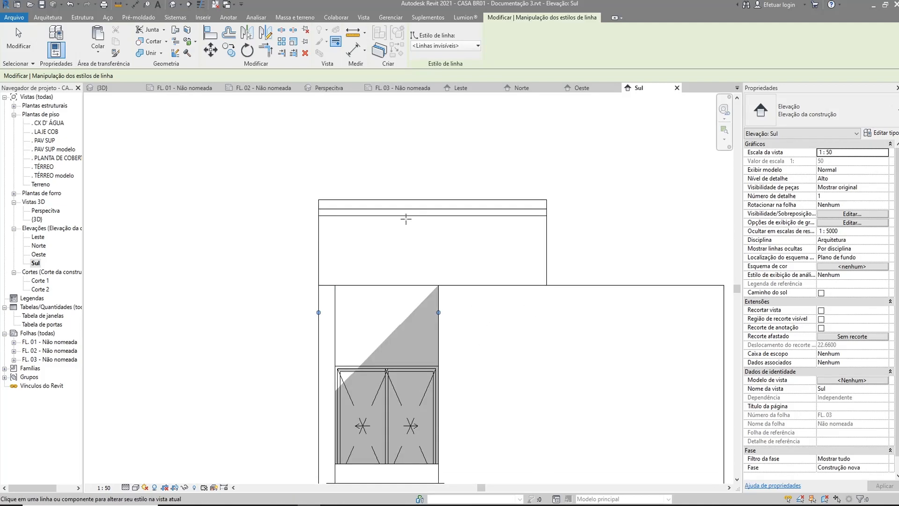
pyautogui.click(405, 217)
pyautogui.click(403, 209)
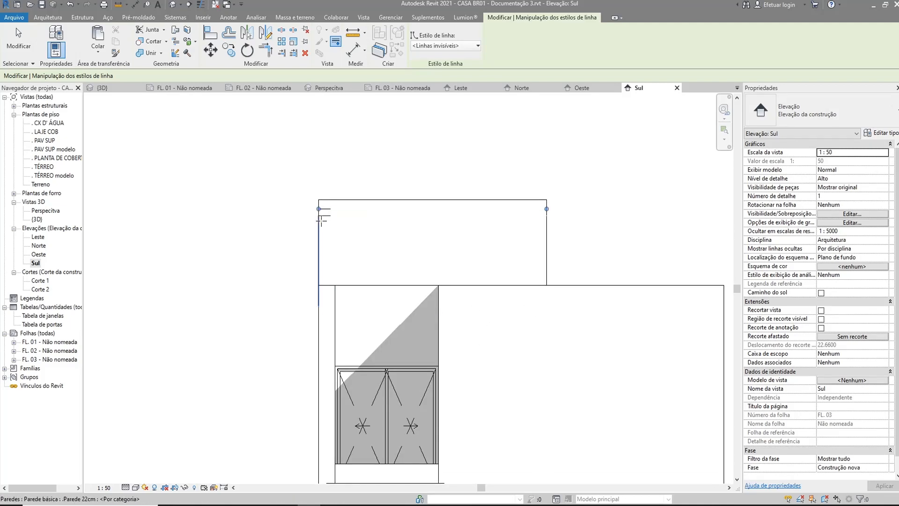
pyautogui.scroll(1, 328, 217)
pyautogui.click(388, 217)
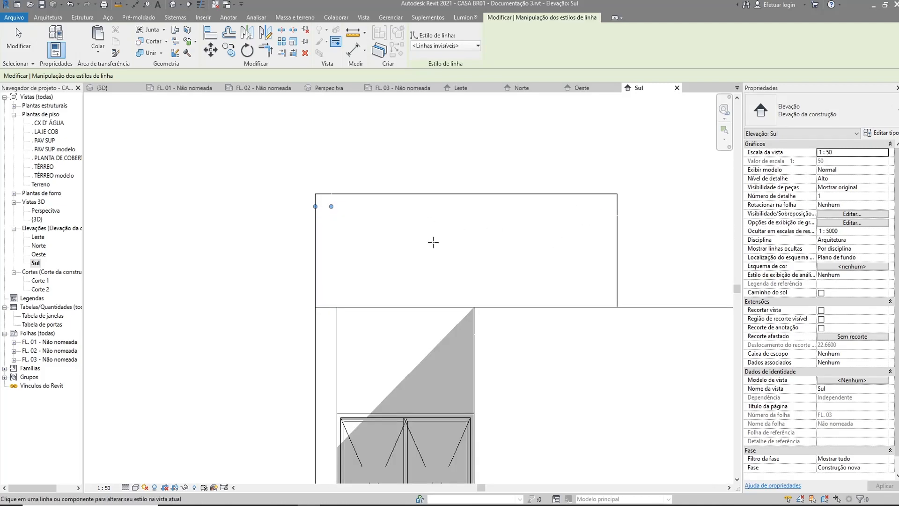
pyautogui.scroll(-2, 226, 257)
# Apply <Linhas invisíveis> to the intermediate floor slab lines between the upper window and the garage opening.
pyautogui.scroll(1, 451, 330)
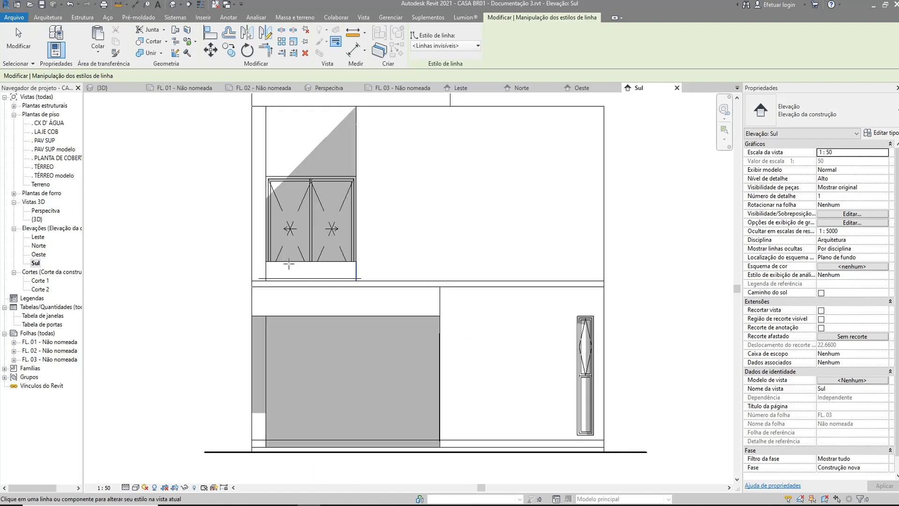
pyautogui.scroll(2, 240, 260)
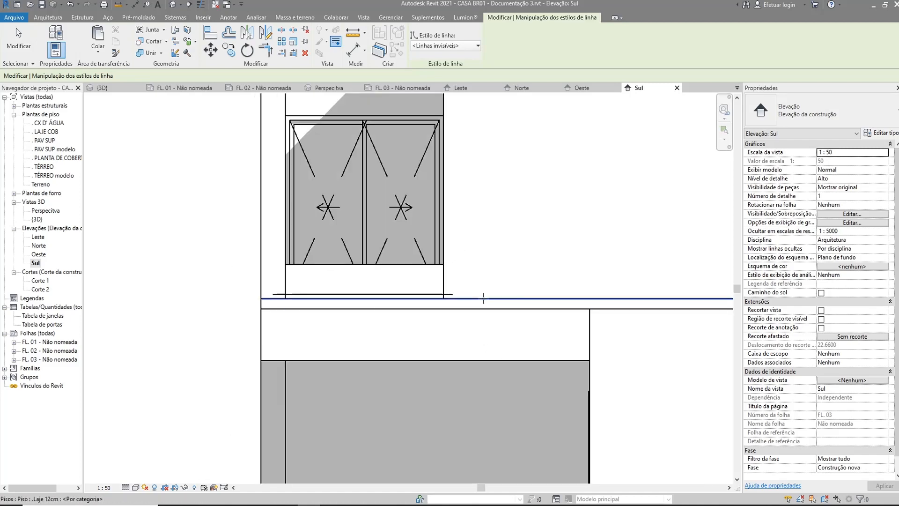
pyautogui.moveTo(495, 299); pyautogui.dragTo(330, 260, button='middle')
pyautogui.scroll(-1, 330, 259)
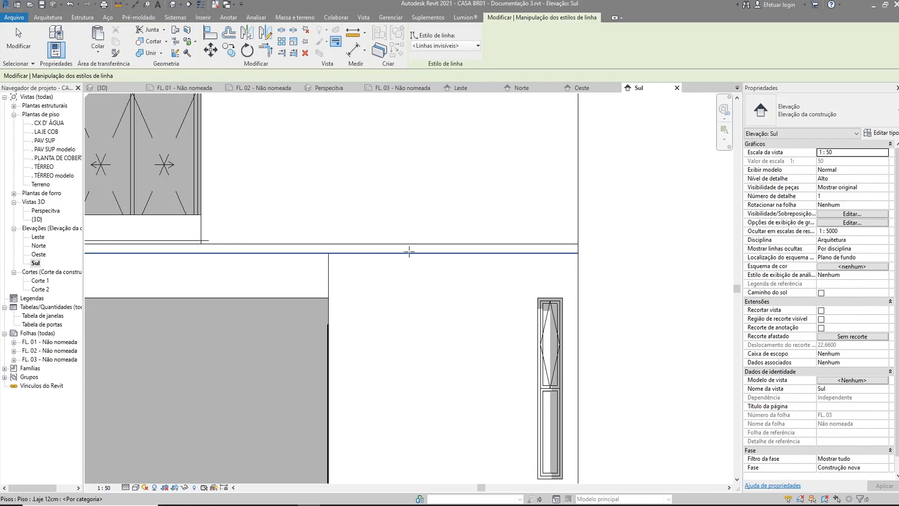
pyautogui.moveTo(260, 278); pyautogui.dragTo(436, 304, button='middle')
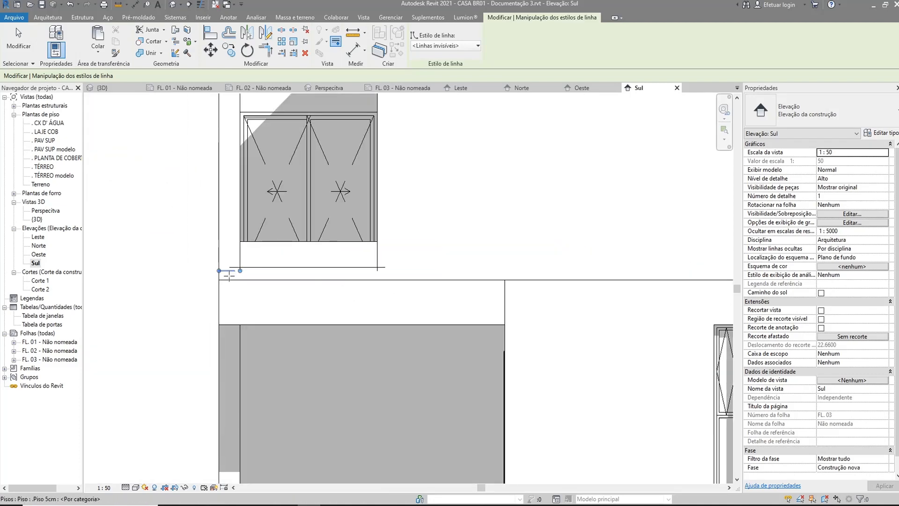
pyautogui.click(282, 279)
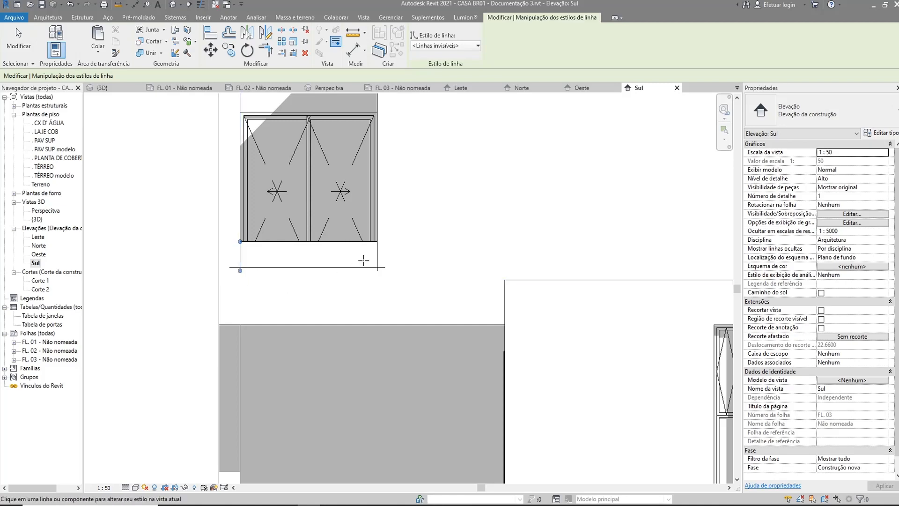
# Try to make the outer vertical edge of the upper window recess invisible with Linework.
pyautogui.click(247, 252)
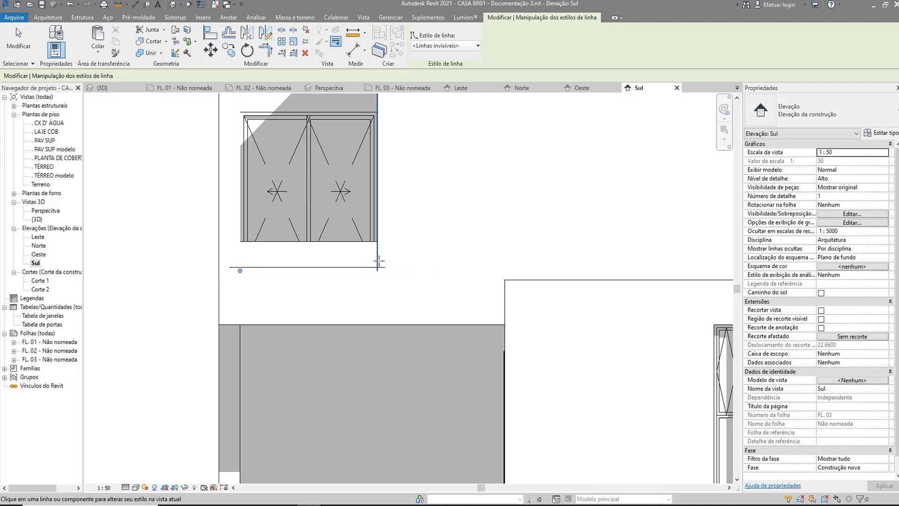
pyautogui.moveTo(246, 262); pyautogui.dragTo(256, 278, button='middle')
pyautogui.click(255, 277)
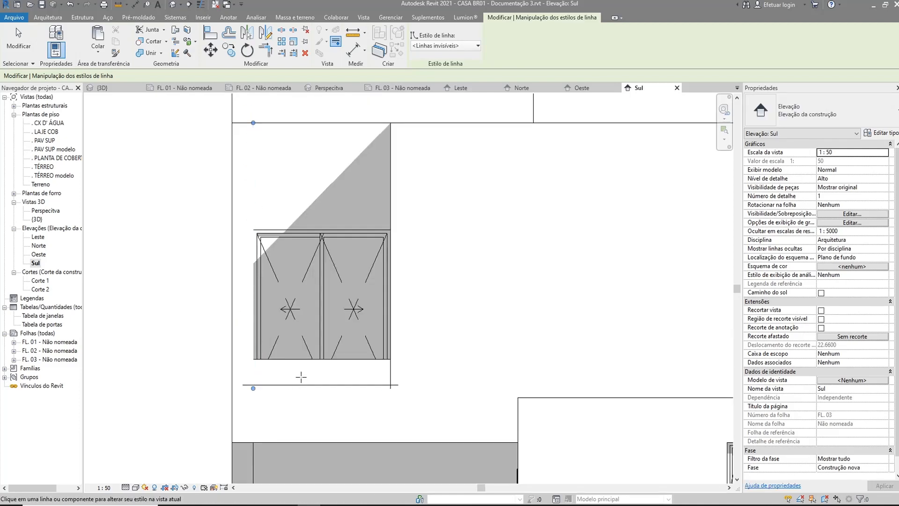
pyautogui.moveTo(282, 406); pyautogui.dragTo(269, 289, button='middle')
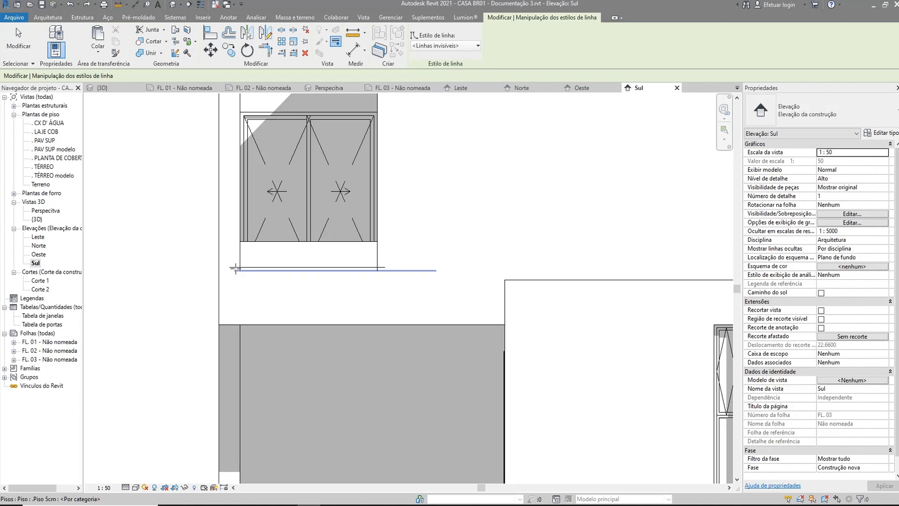
# Make the remaining floor slab lines below the window recess and the short wall edge above the garage opening invisible.
pyautogui.click(235, 270)
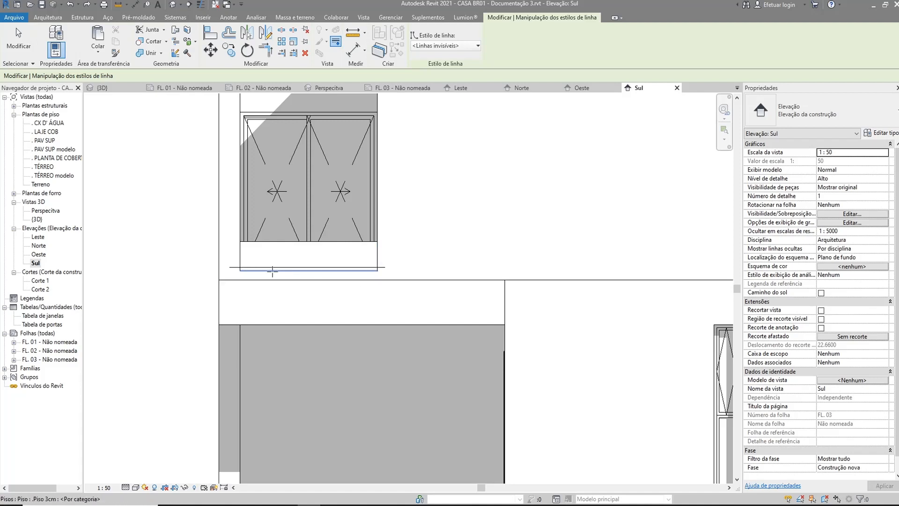
pyautogui.scroll(-2, 350, 281)
pyautogui.moveTo(412, 255); pyautogui.dragTo(546, 331, button='middle')
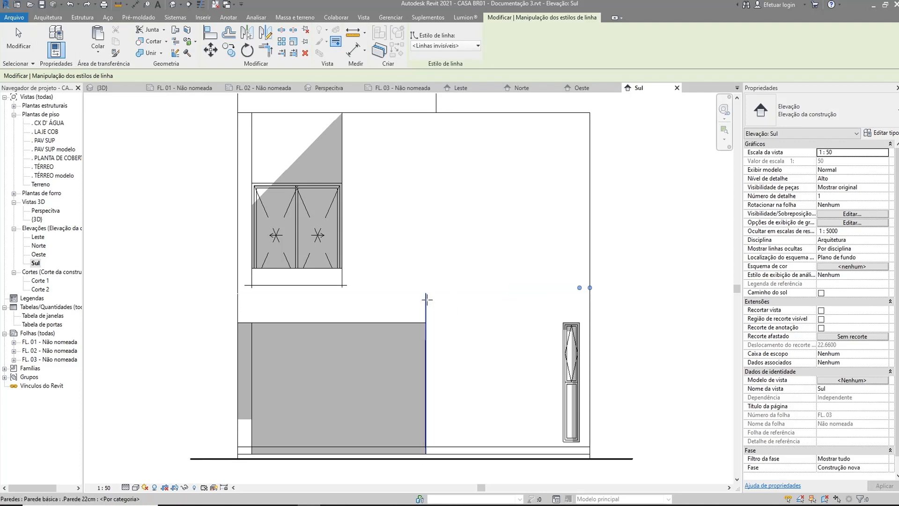
pyautogui.scroll(2, 419, 308)
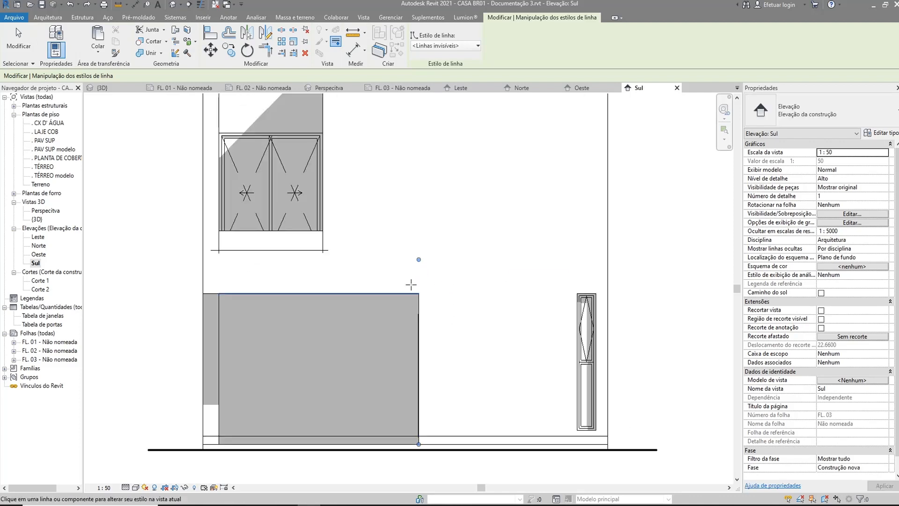
# Restore the hidden floor edge line below the upper window recess in Sul with the <Linhas finas> line style.
pyautogui.scroll(1, 420, 299)
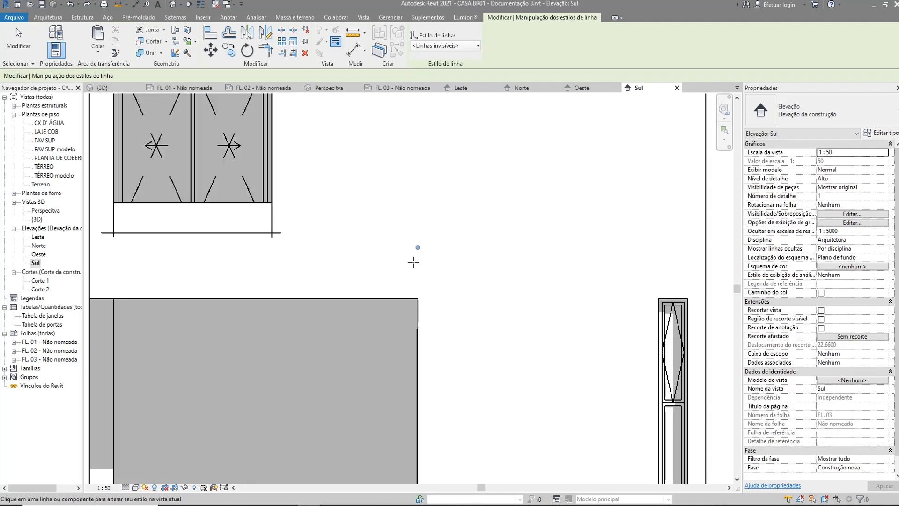
pyautogui.moveTo(414, 258); pyautogui.dragTo(464, 240, button='middle')
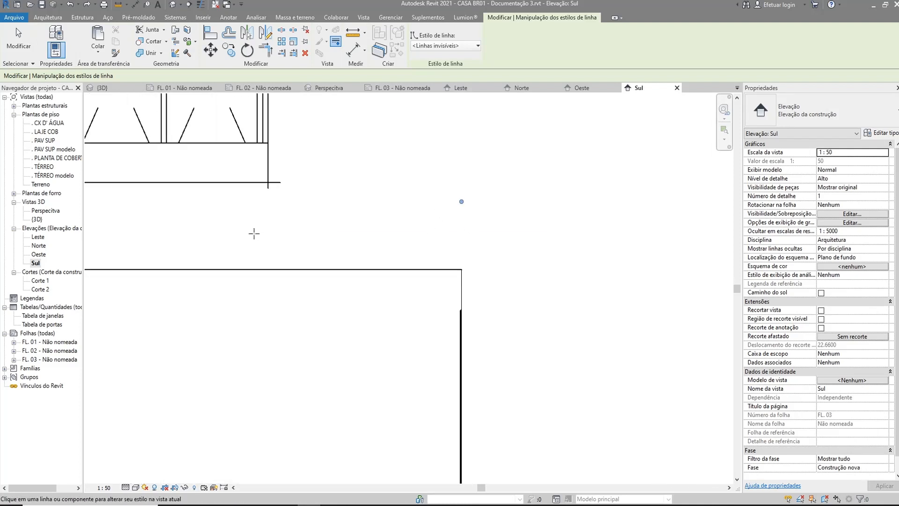
pyautogui.moveTo(205, 239); pyautogui.dragTo(309, 289, button='middle')
pyautogui.scroll(1, 309, 289)
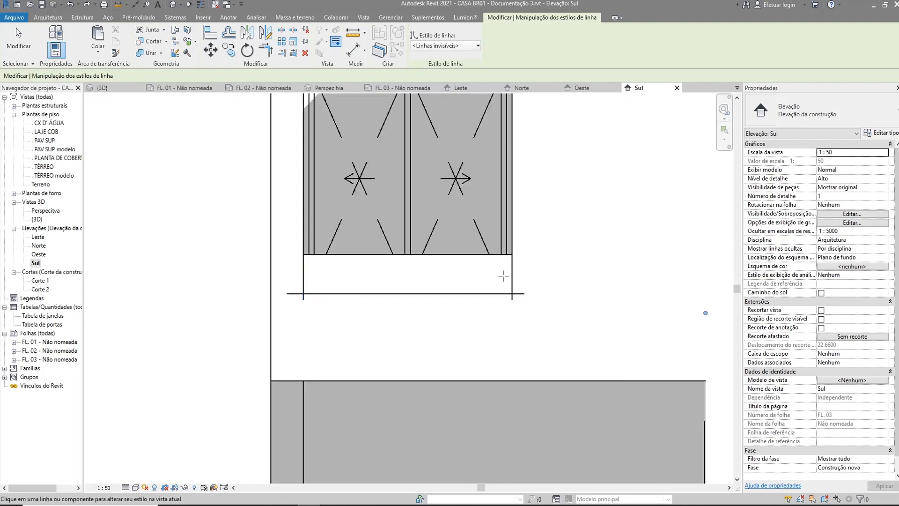
pyautogui.scroll(-1, 475, 299)
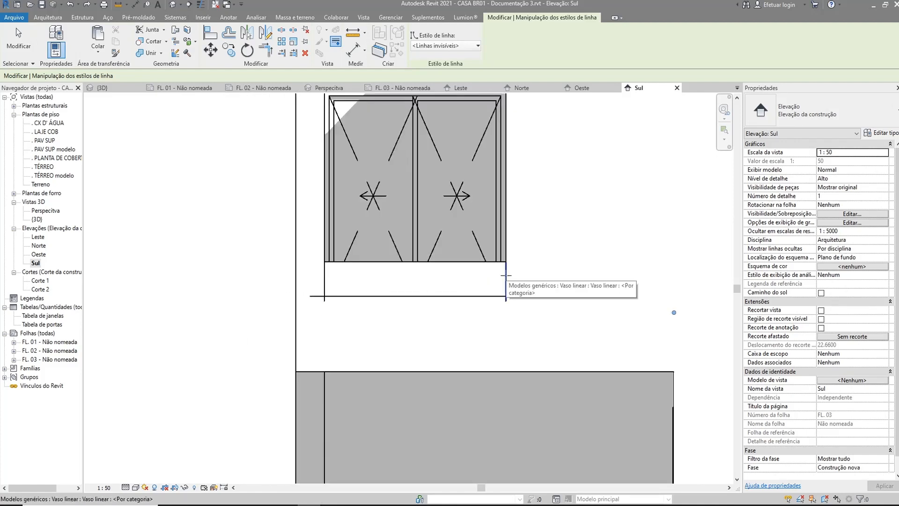
pyautogui.moveTo(505, 292); pyautogui.dragTo(488, 319, button='middle')
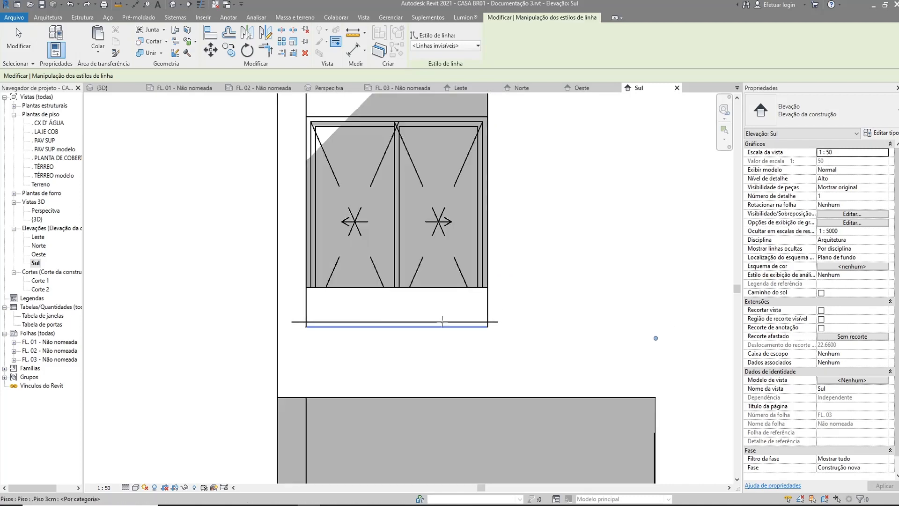
pyautogui.scroll(2, 308, 325)
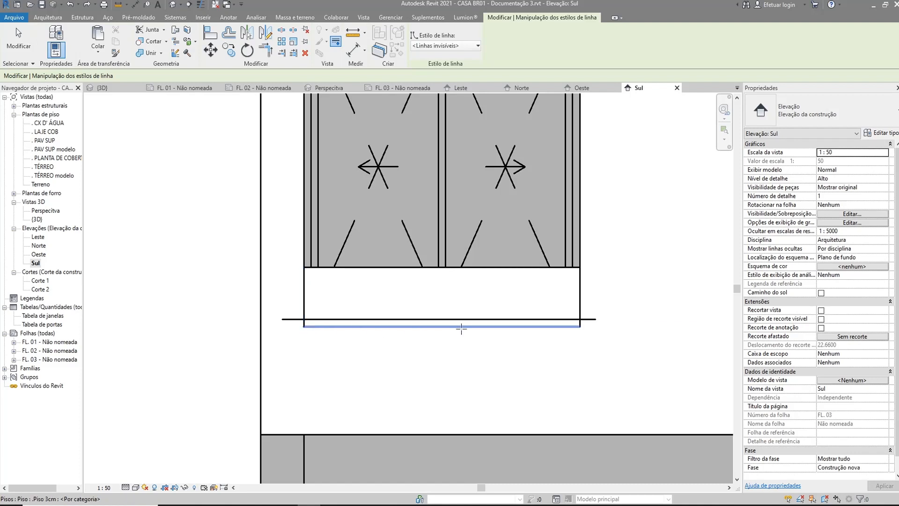
pyautogui.click(387, 326)
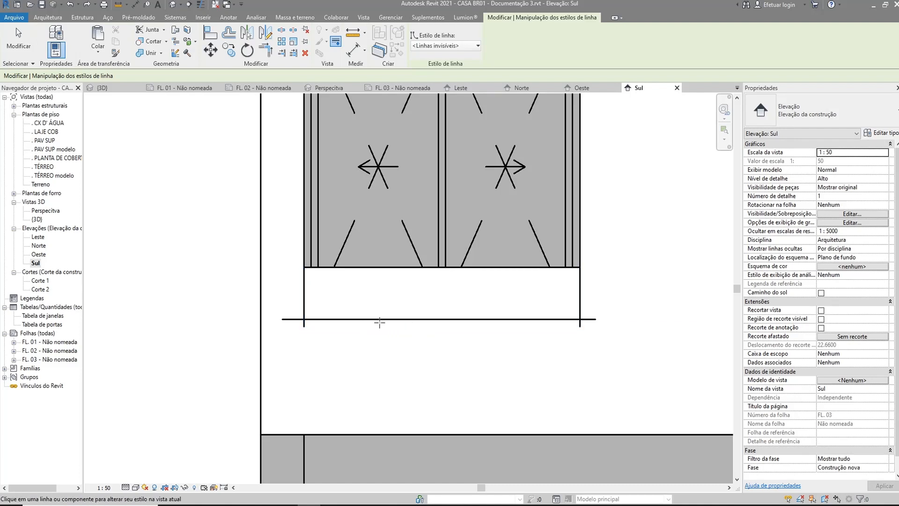
pyautogui.click(476, 47)
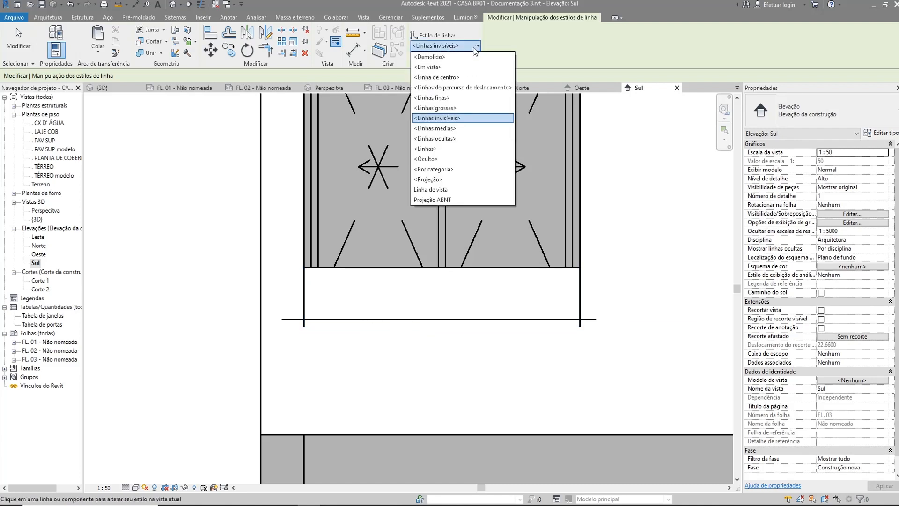
pyautogui.click(440, 98)
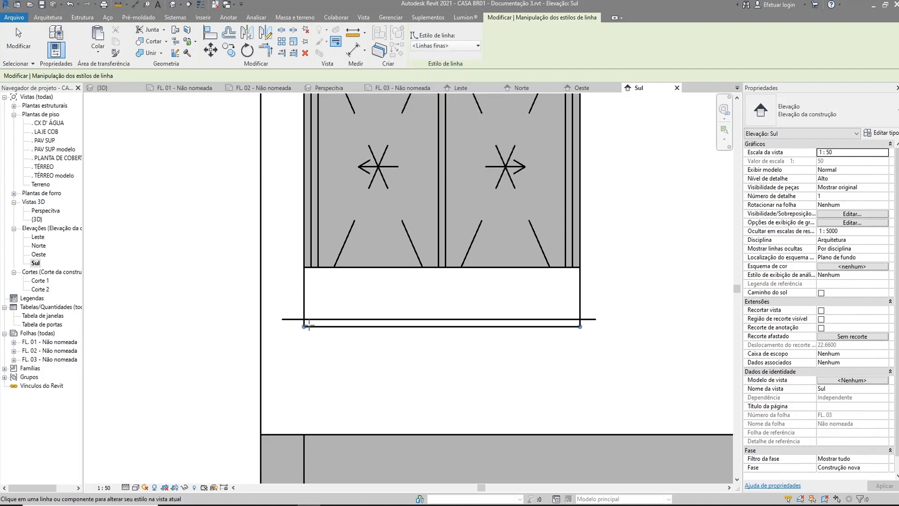
pyautogui.scroll(2, 321, 351)
pyautogui.scroll(-4, 296, 305)
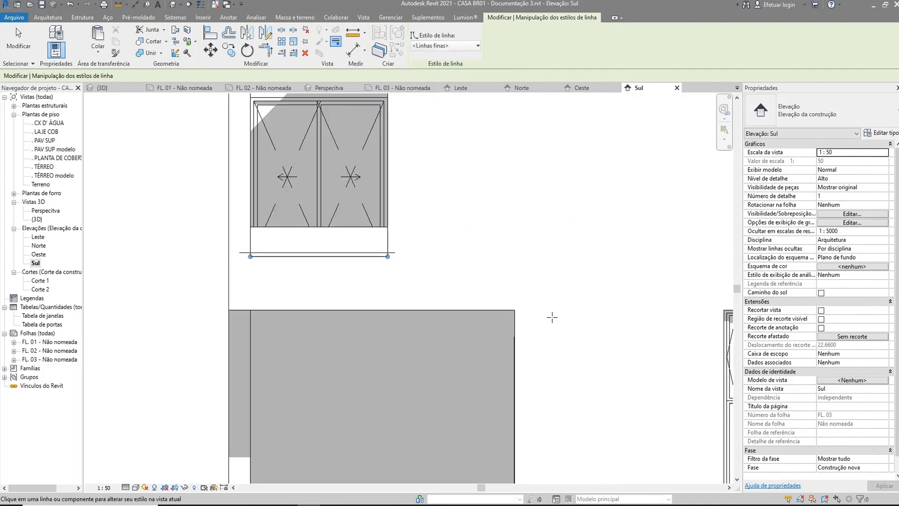
pyautogui.scroll(-1, 475, 235)
pyautogui.moveTo(475, 235); pyautogui.dragTo(471, 298, button='middle')
pyautogui.click(20, 40)
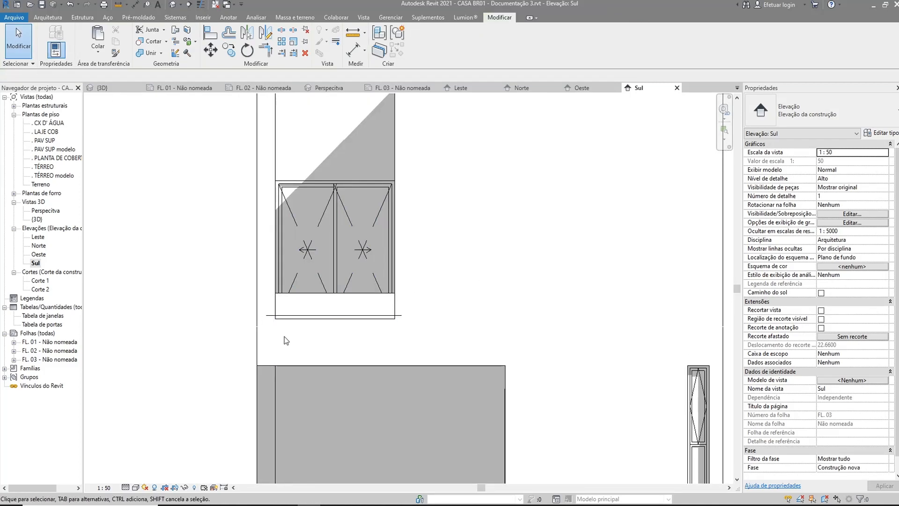
# Hide the <Separação de ambiente> line that crosses below the upper window in the Sul elevation view.
pyautogui.click(270, 315)
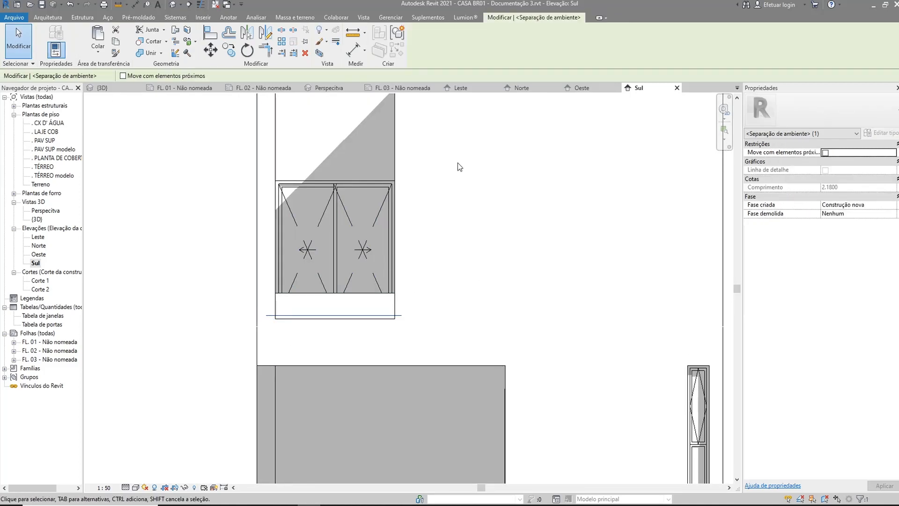
pyautogui.scroll(4, 281, 313)
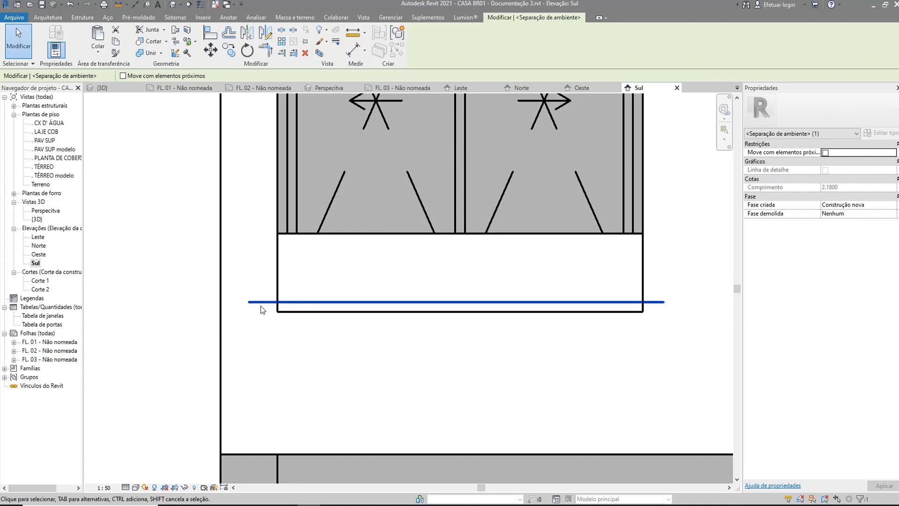
pyautogui.rightClick(259, 303)
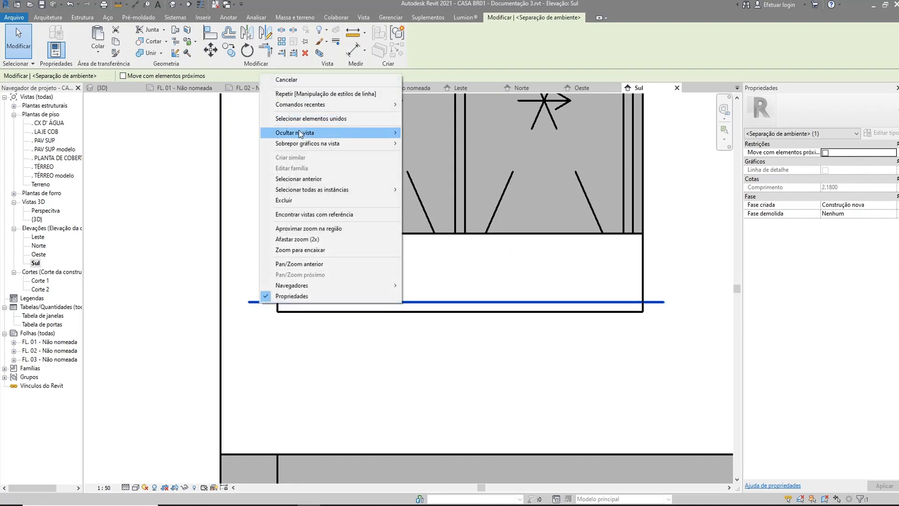
pyautogui.moveTo(344, 133)
pyautogui.click(432, 148)
pyautogui.scroll(-6, 417, 280)
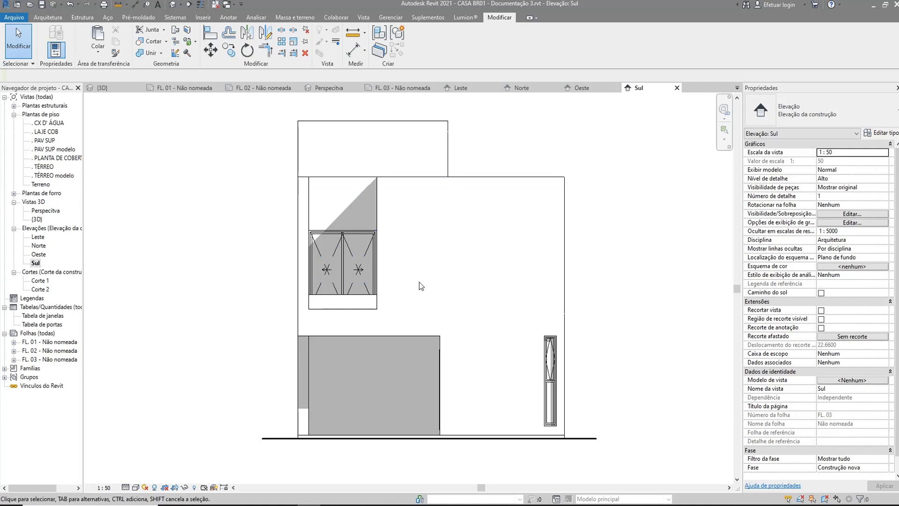
# Place the Leste elevation on sheet FL. 03 beside the Sul viewport, aligned horizontally with it.
pyautogui.doubleClick(48, 359)
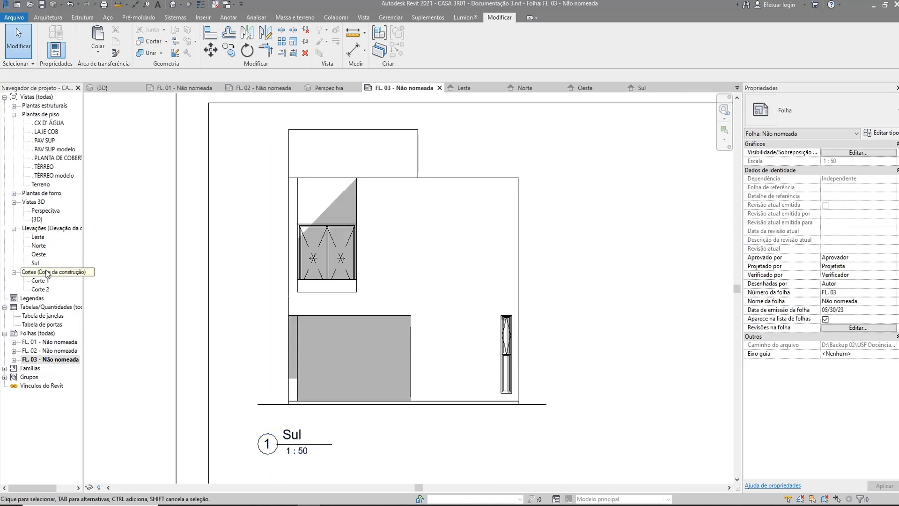
pyautogui.doubleClick(40, 238)
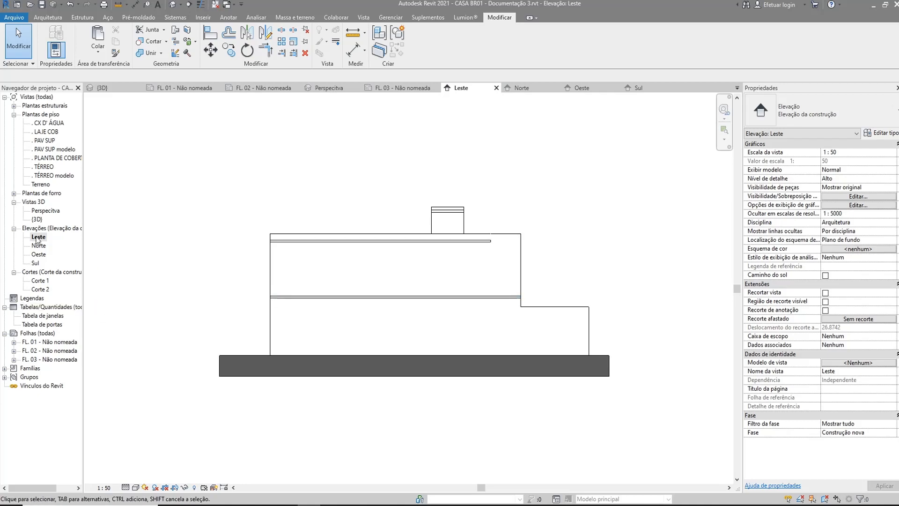
pyautogui.doubleClick(47, 359)
pyautogui.scroll(-4, 161, 240)
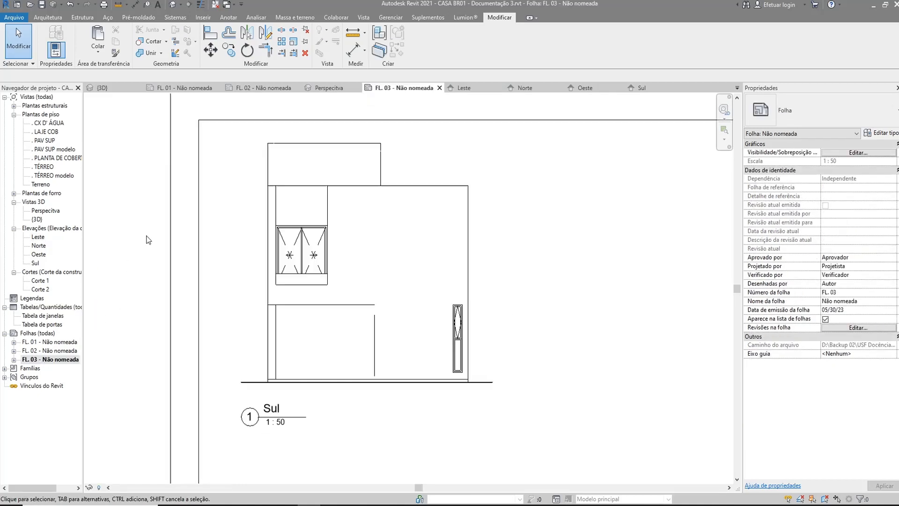
pyautogui.moveTo(39, 238); pyautogui.dragTo(502, 303)
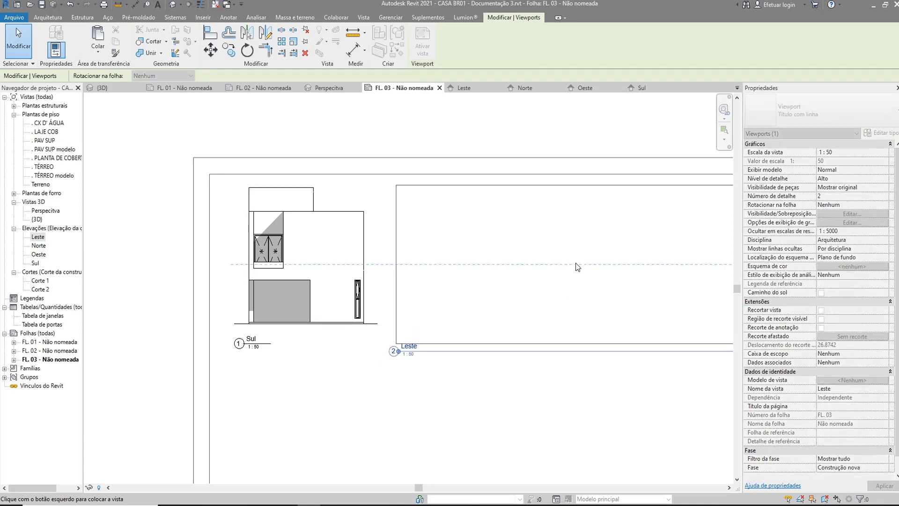
pyautogui.click(575, 263)
pyautogui.press('Escape')
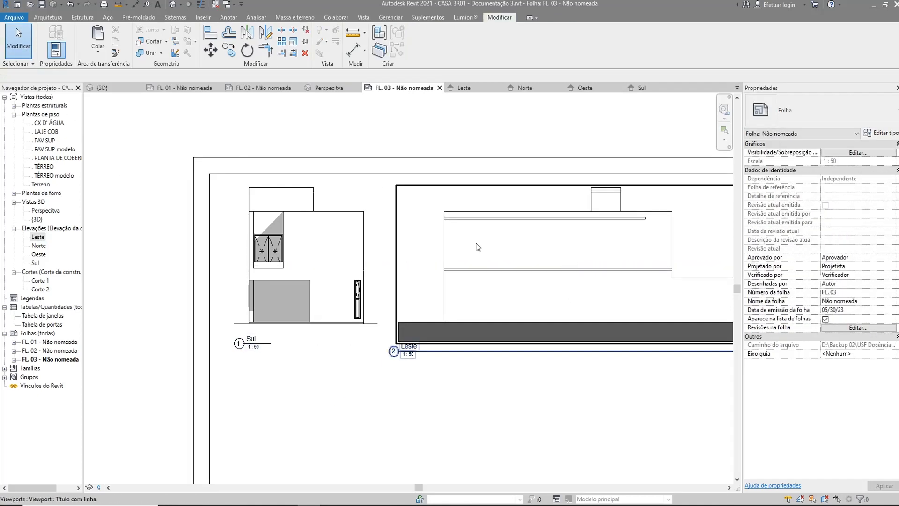
# Nudge the Leste viewport toward Sul so that it clears the title block on sheet FL. 03.
pyautogui.scroll(-2, 499, 275)
pyautogui.click(487, 329)
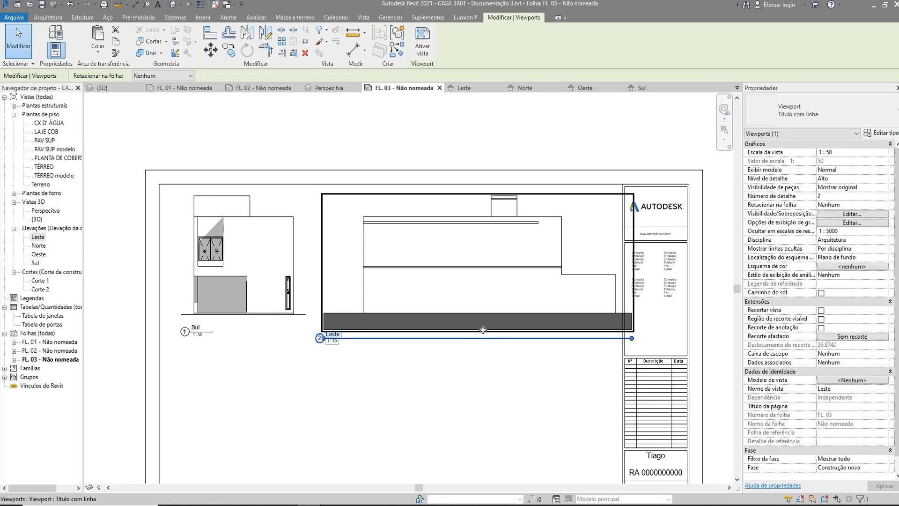
pyautogui.moveTo(488, 329); pyautogui.dragTo(482, 329)
pyautogui.press('Left')
pyautogui.press('Left')
pyautogui.press('Left')
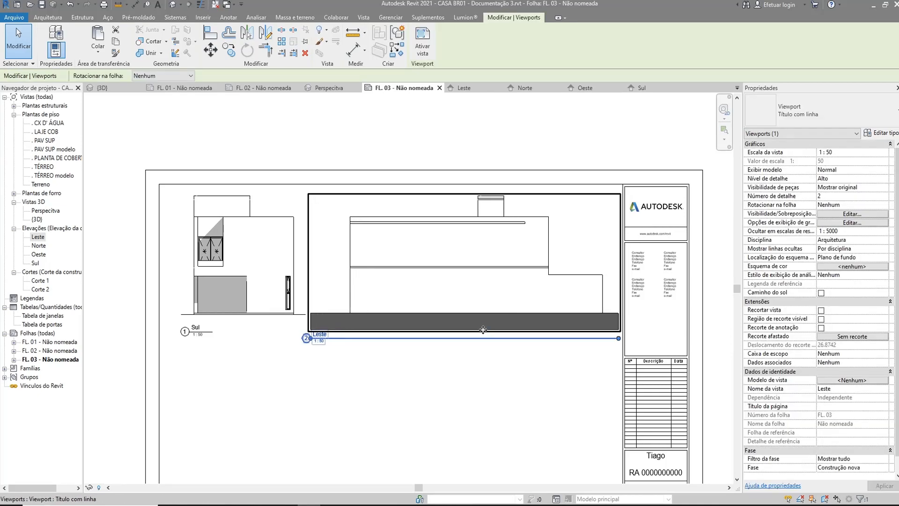
pyautogui.press('Escape')
# Examine the ground representation and extents of the Sul and Leste viewports on sheet FL. 03.
pyautogui.scroll(5, 330, 344)
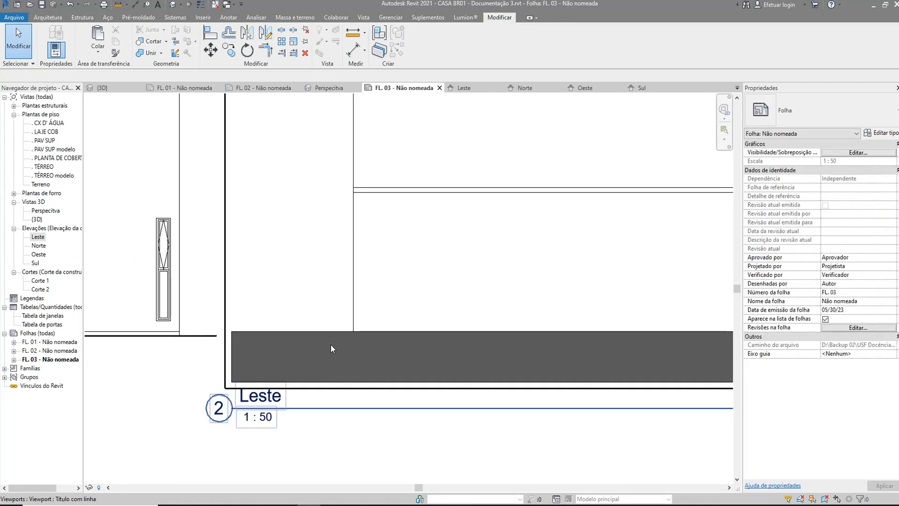
pyautogui.scroll(-4, 384, 356)
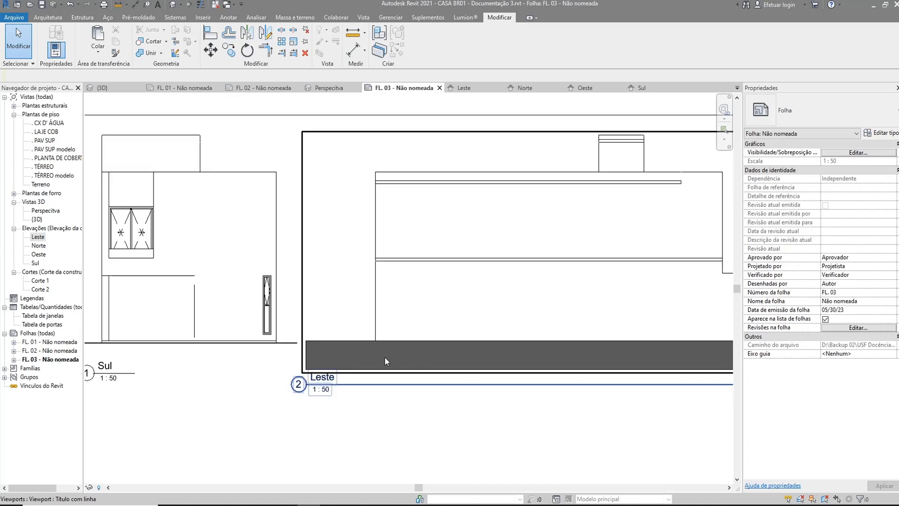
pyautogui.scroll(3, 379, 388)
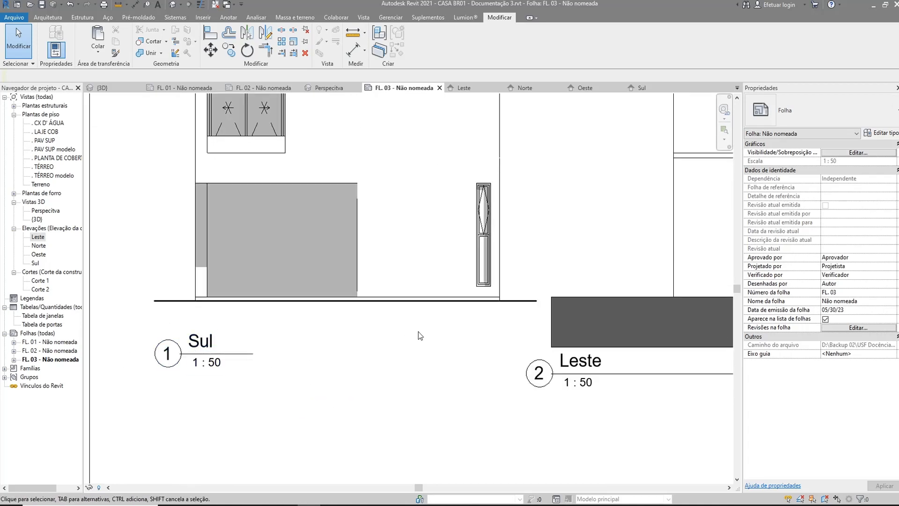
pyautogui.scroll(-1, 308, 355)
pyautogui.scroll(4, 217, 327)
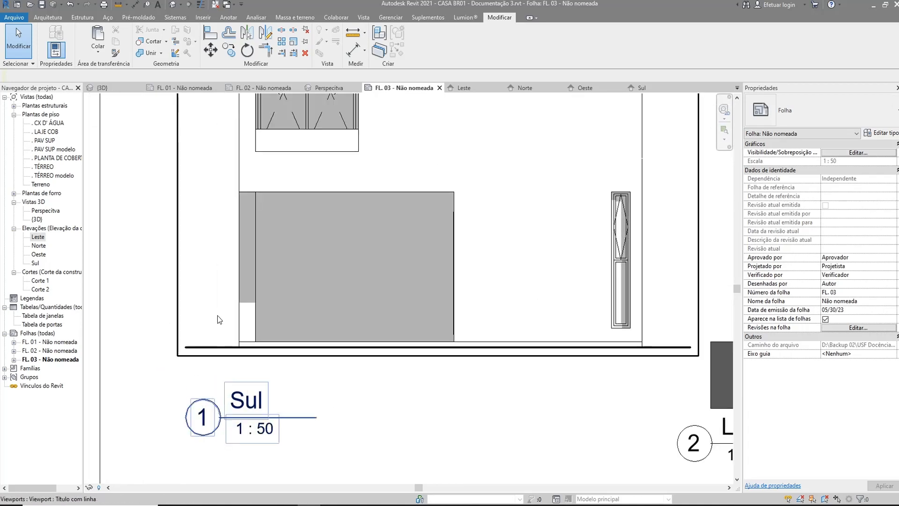
pyautogui.scroll(3, 201, 370)
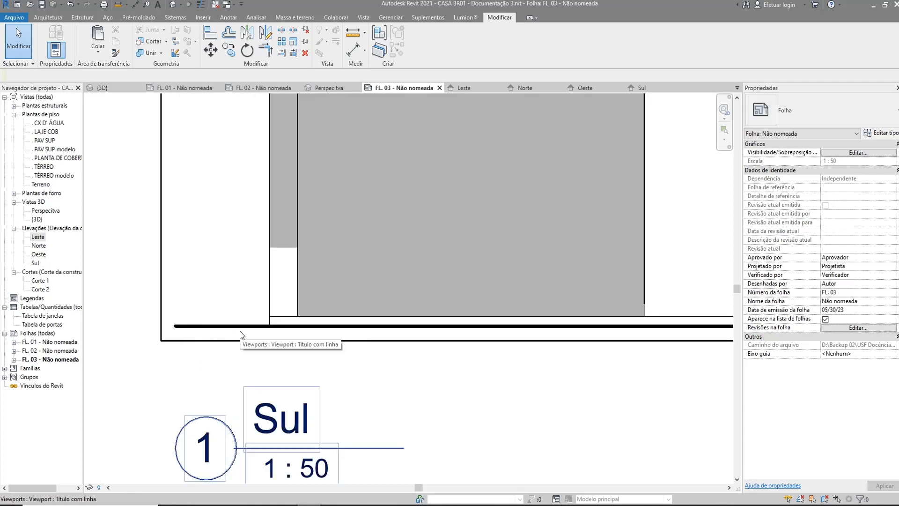
pyautogui.scroll(-4, 282, 369)
pyautogui.scroll(2, 389, 302)
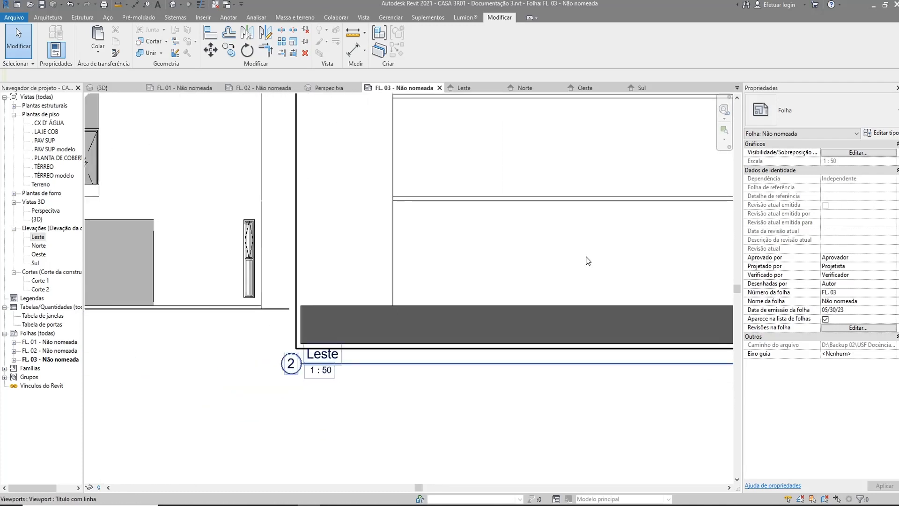
pyautogui.scroll(-1, 388, 305)
pyautogui.scroll(-1, 599, 339)
pyautogui.scroll(3, 620, 335)
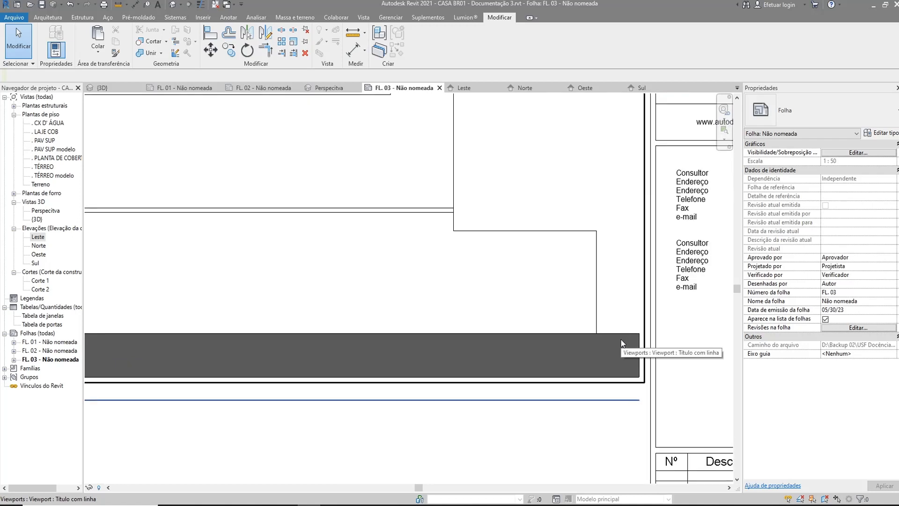
pyautogui.scroll(1, 602, 355)
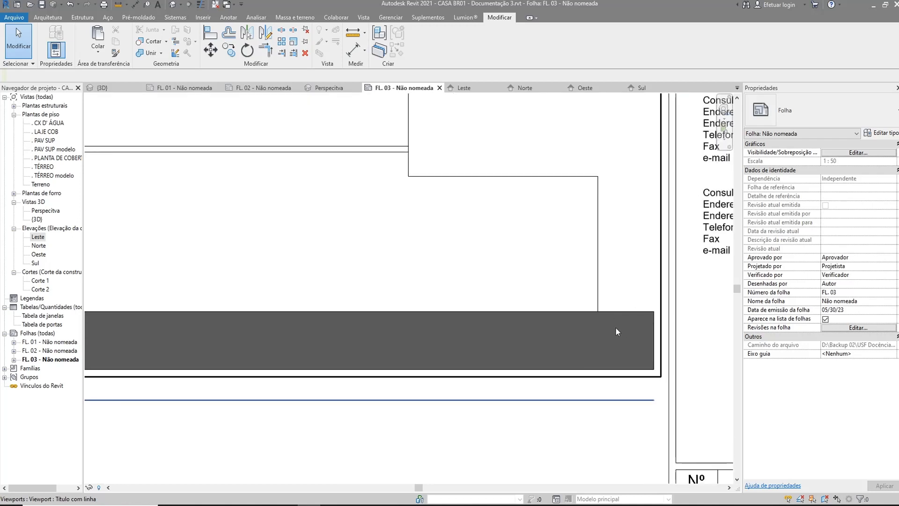
pyautogui.scroll(-5, 631, 354)
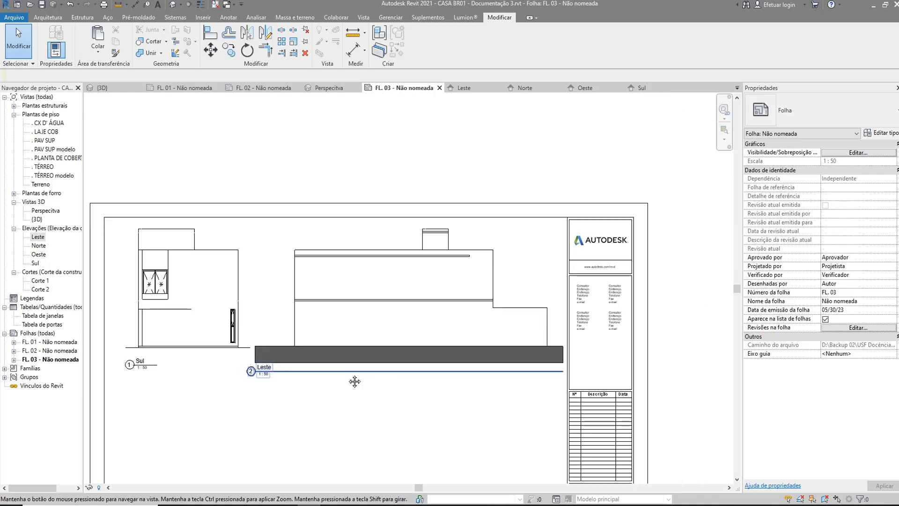
pyautogui.scroll(1, 277, 354)
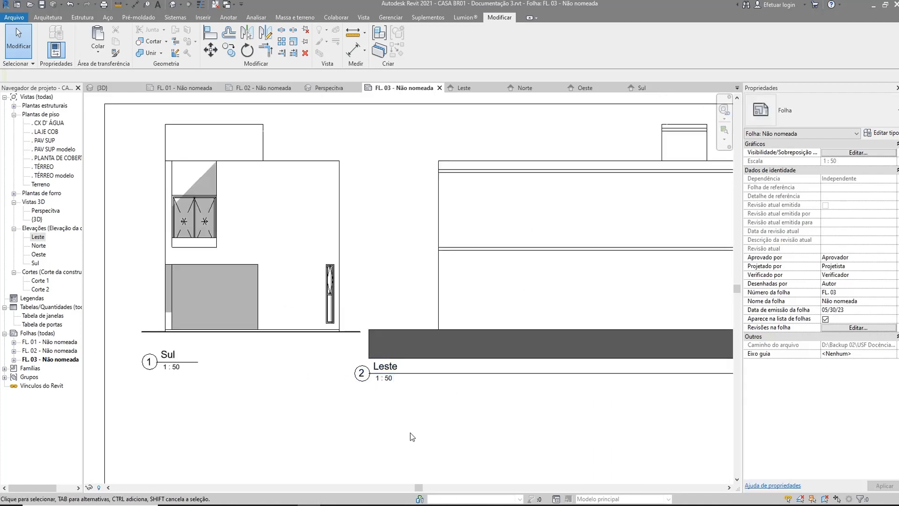
pyautogui.scroll(-2, 310, 380)
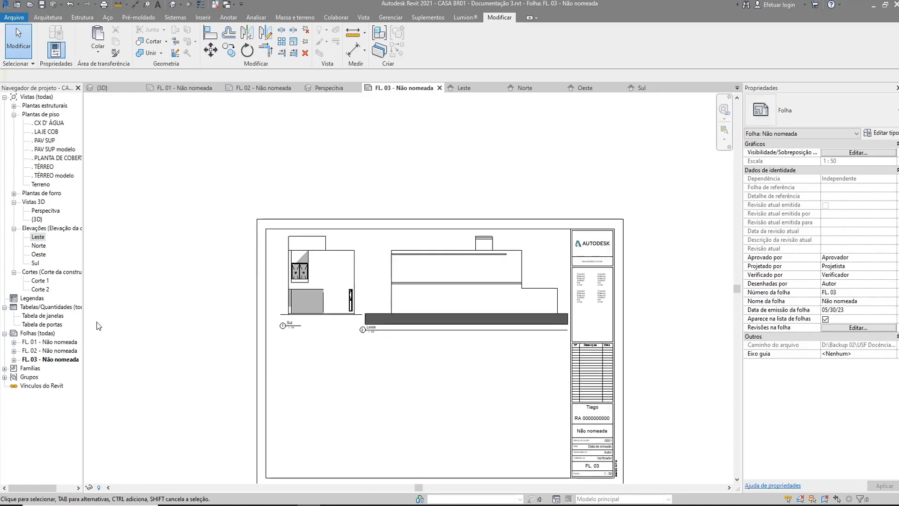
# Compare the layouts of sheets FL. 01 and FL. 02 with that of FL. 03.
pyautogui.doubleClick(54, 351)
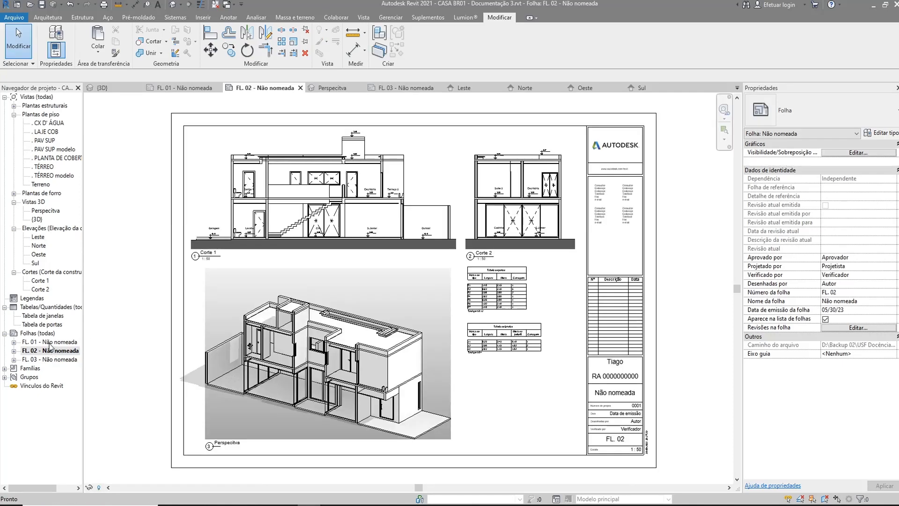
pyautogui.doubleClick(50, 344)
pyautogui.doubleClick(38, 351)
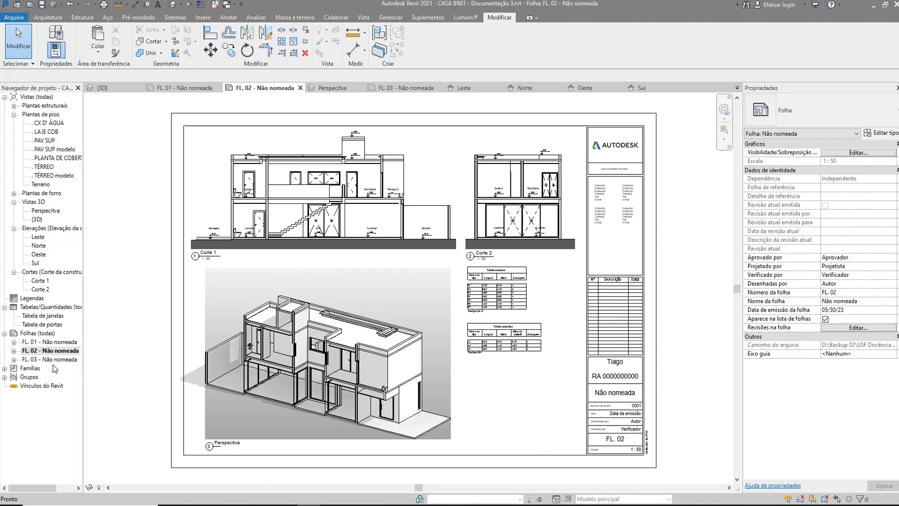
pyautogui.doubleClick(50, 359)
pyautogui.scroll(-1, 397, 237)
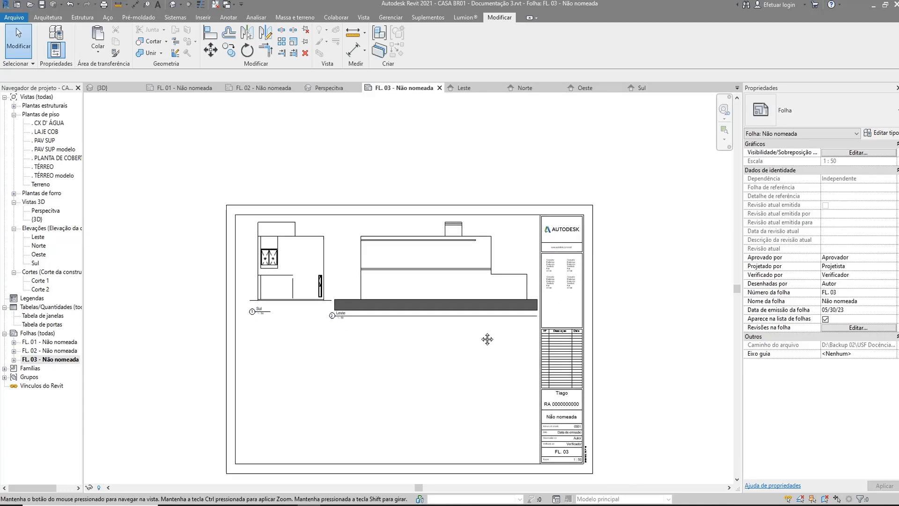
pyautogui.moveTo(423, 369); pyautogui.dragTo(430, 332, button='middle')
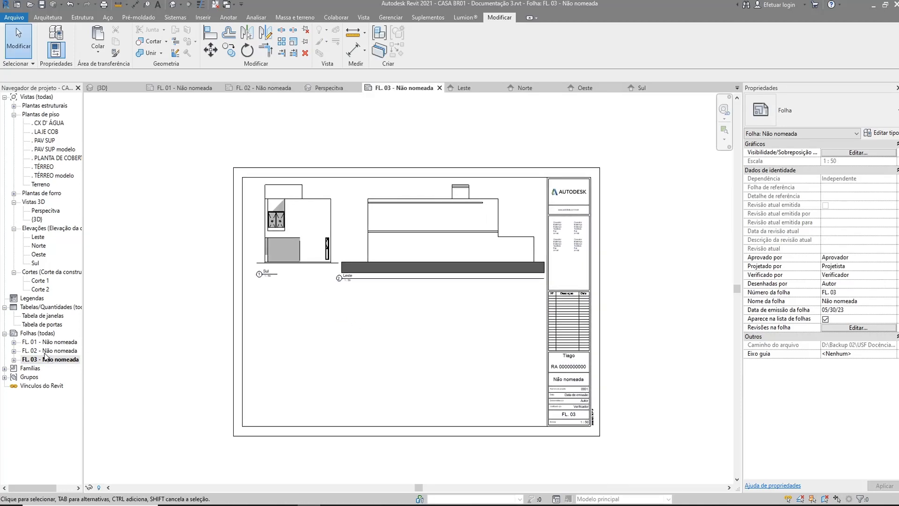
pyautogui.doubleClick(47, 350)
pyautogui.scroll(-1, 543, 374)
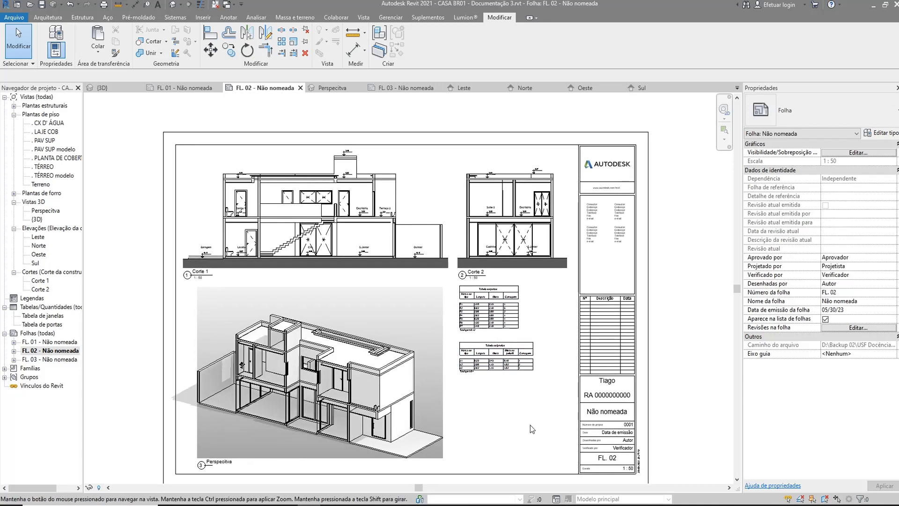